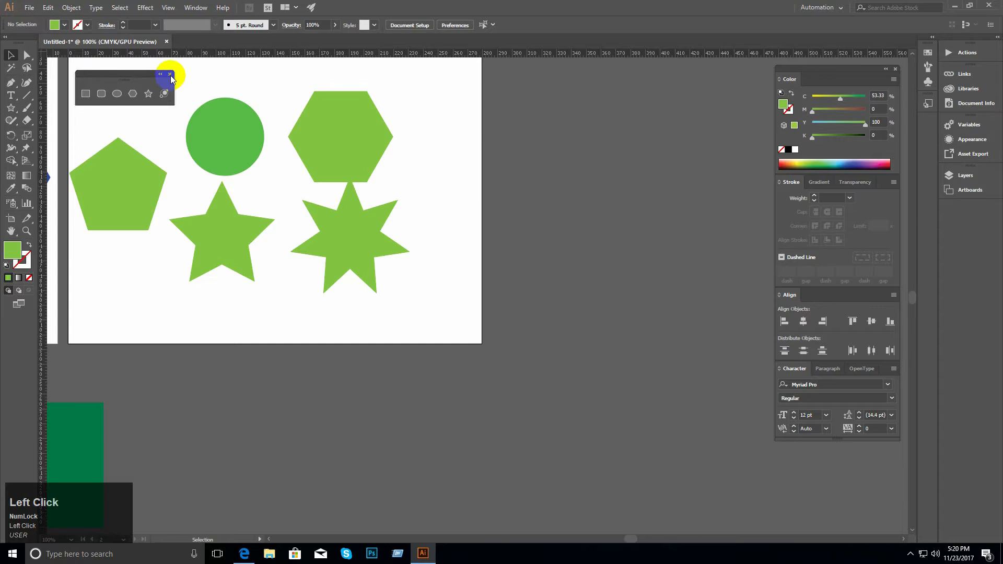
Step: Close the floating shape tools panel and look over the shapes on both artboards
{"action": "left_click_drag", "start_coordinate": [141, 77], "coordinate": [136, 77]}
{"action": "left_click", "coordinate": [164, 74]}
{"action": "left_click", "coordinate": [415, 291], "text": "ctrl+alt"}
{"action": "left_click", "coordinate": [414, 291], "text": "ctrl+alt"}
{"action": "left_click_drag", "start_coordinate": [414, 291], "coordinate": [332, 135]}
{"action": "left_click", "coordinate": [385, 184], "text": "ctrl"}
{"action": "left_click", "coordinate": [414, 240], "text": "ctrl"}
{"action": "left_click", "coordinate": [416, 242], "text": "ctrl"}
{"action": "left_click_drag", "start_coordinate": [437, 248], "coordinate": [359, 184]}
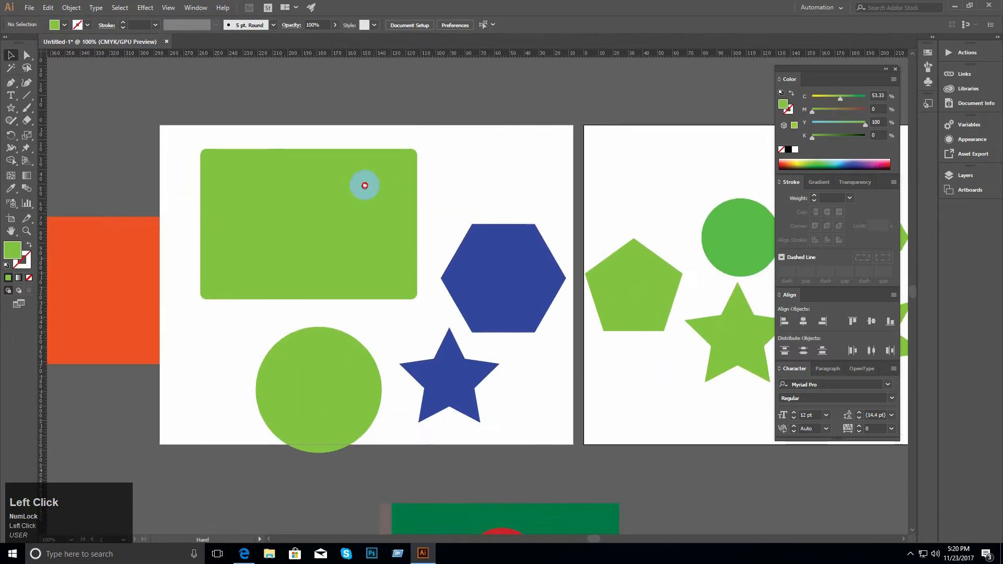
{"action": "left_click", "coordinate": [417, 206], "text": "ctrl+alt"}
{"action": "left_click_drag", "start_coordinate": [417, 206], "coordinate": [354, 160]}
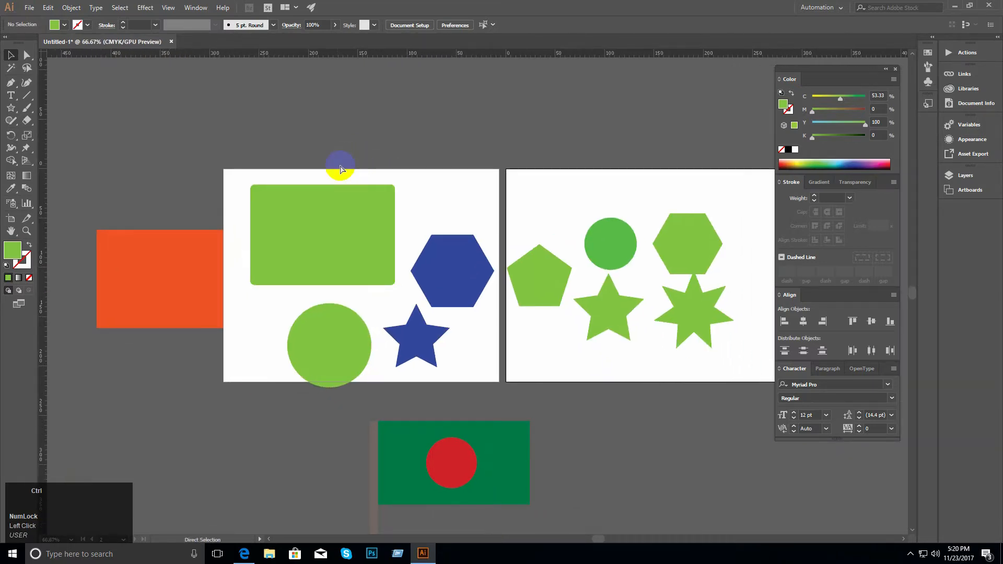
Step: Start saving the document and browse to the Batch -3 folder on the DIT Class (E:) drive
{"action": "key", "text": "ctrl+s"}
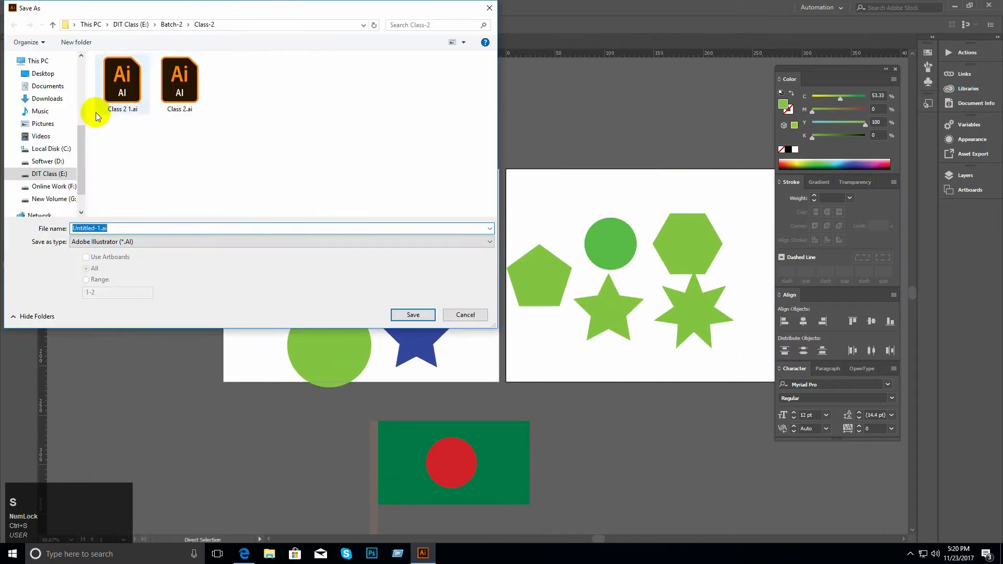
{"action": "left_click", "coordinate": [53, 25]}
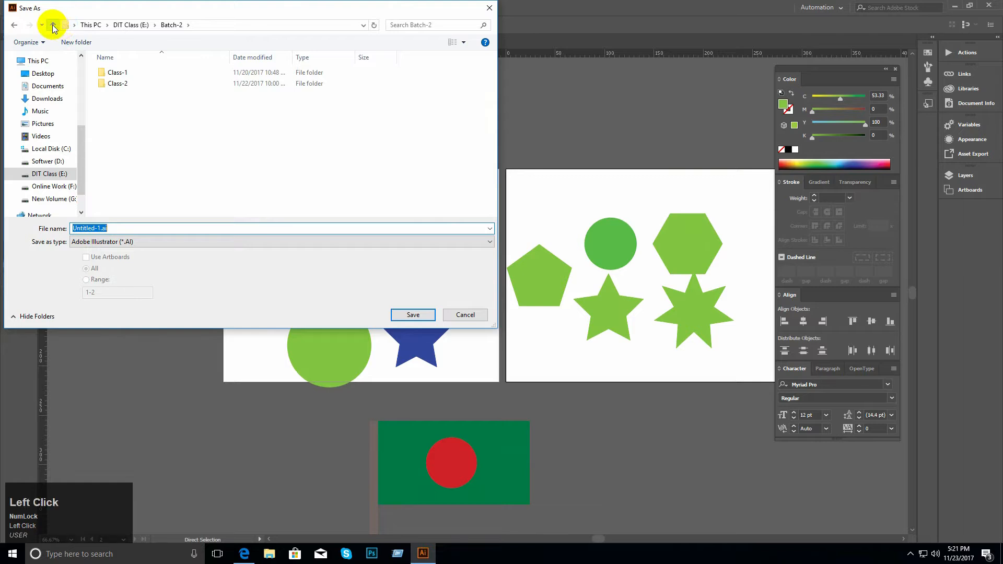
{"action": "left_click", "coordinate": [52, 25]}
{"action": "double_click", "coordinate": [128, 85]}
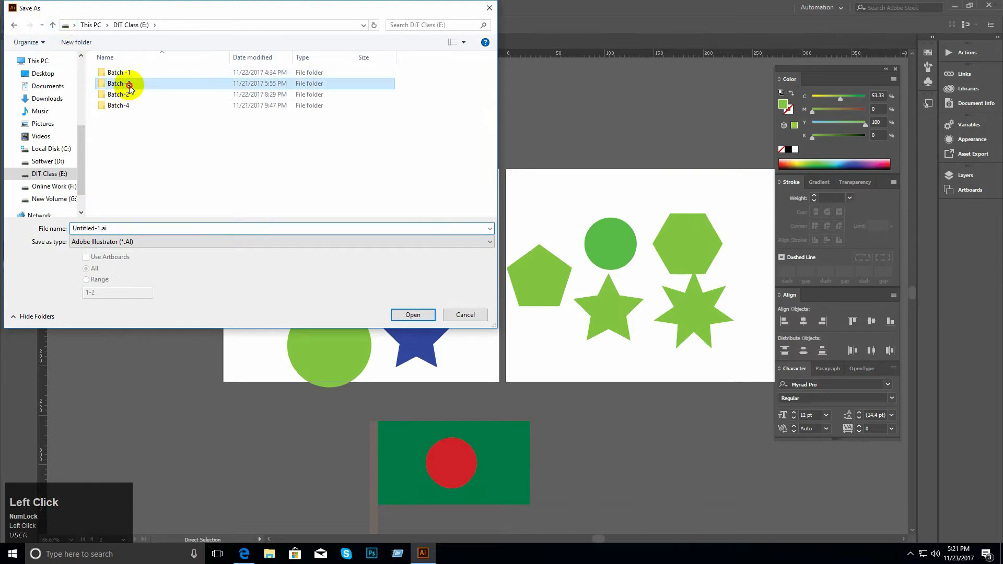
{"action": "right_click", "coordinate": [132, 105]}
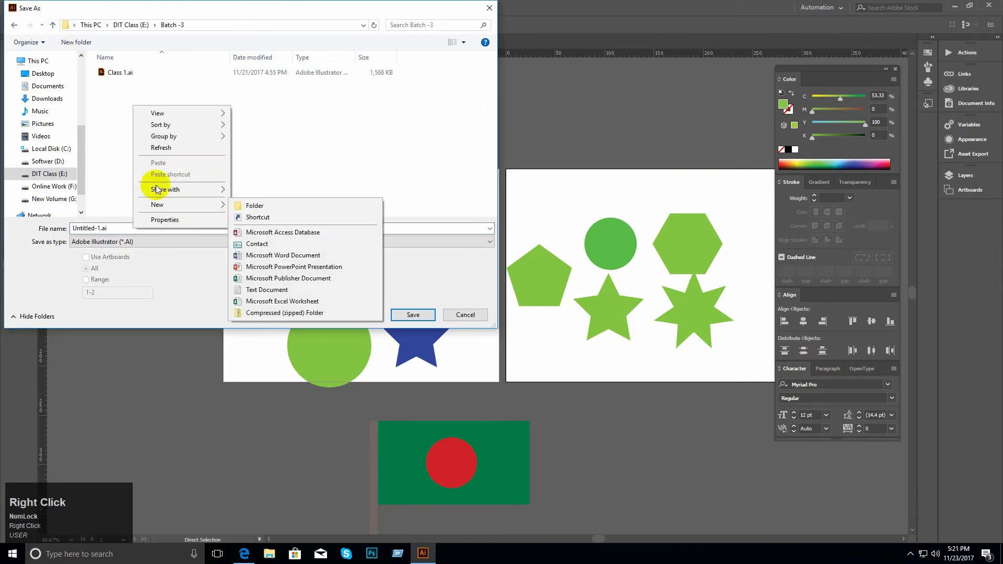
Step: Name the file Class 2.ai, based on the existing Class 1.ai name, and save it with the default Illustrator CC options
{"action": "left_click", "coordinate": [116, 72]}
{"action": "left_click", "coordinate": [90, 228]}
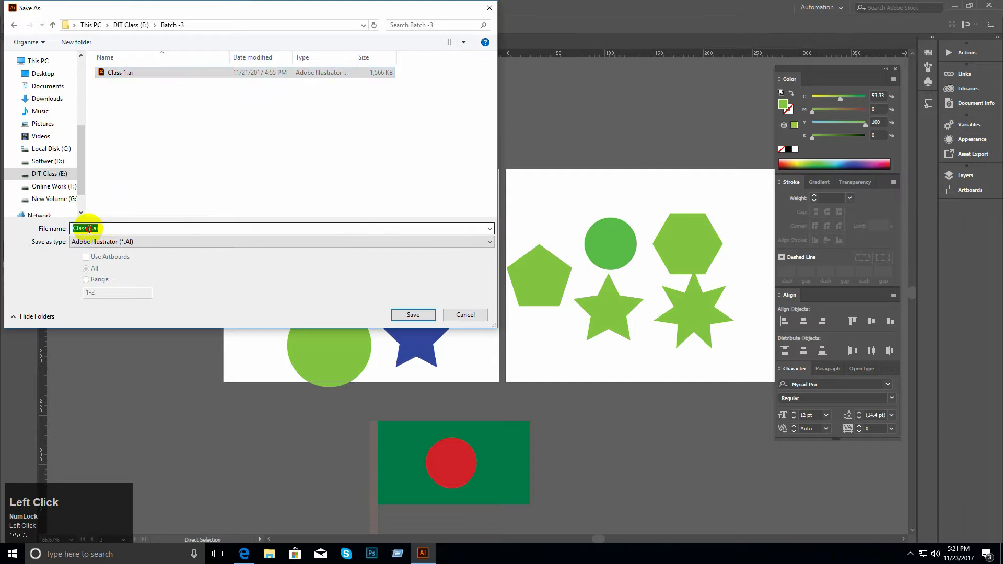
{"action": "left_click", "coordinate": [89, 228]}
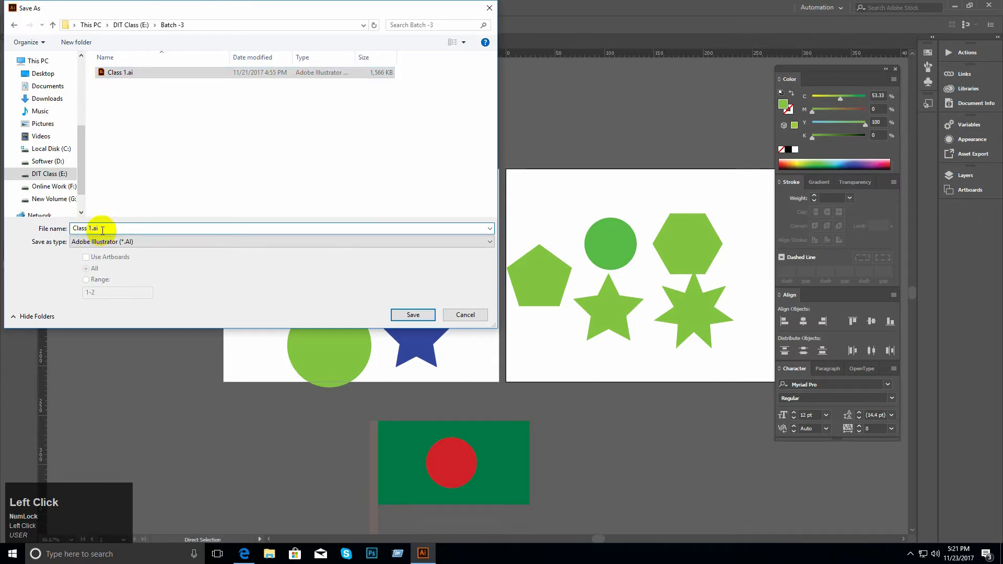
{"action": "key", "text": "Delete"}
{"action": "type", "text": "2"}
{"action": "key", "text": "Return"}
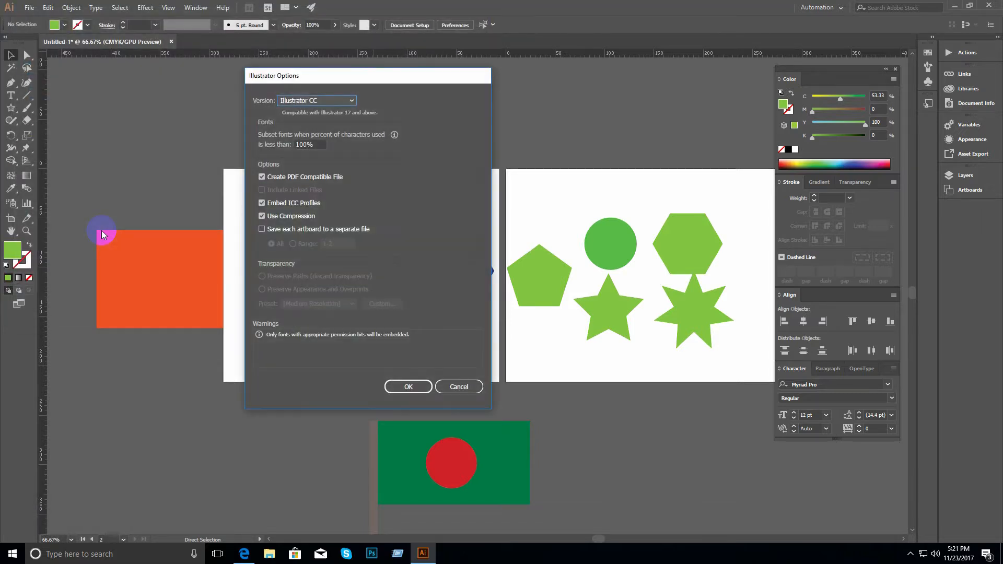
{"action": "key", "text": "Return"}
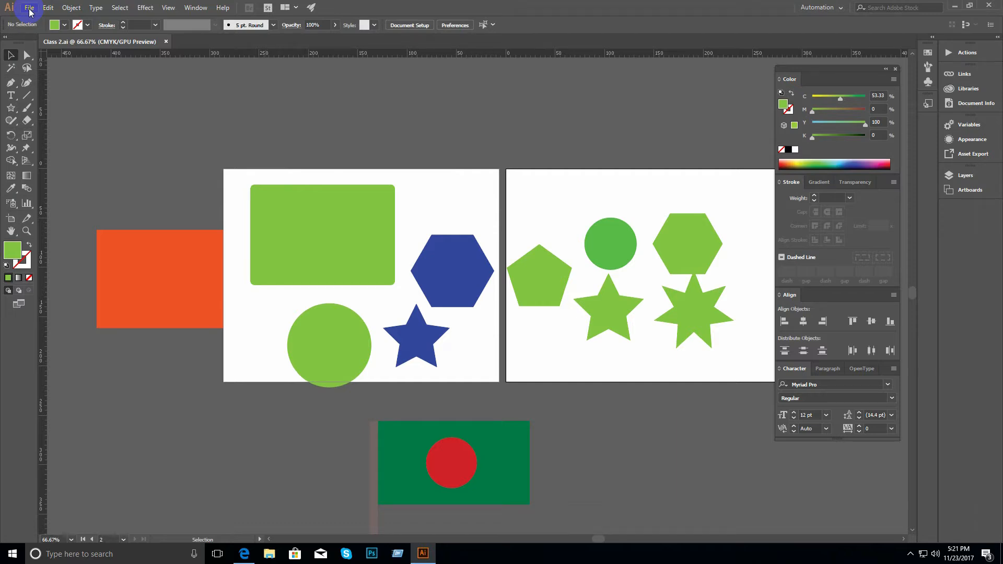
Step: Create a new blank document with the default settings and try to paste into it
{"action": "key", "text": "space"}
{"action": "left_click_drag", "start_coordinate": [483, 232], "coordinate": [387, 208]}
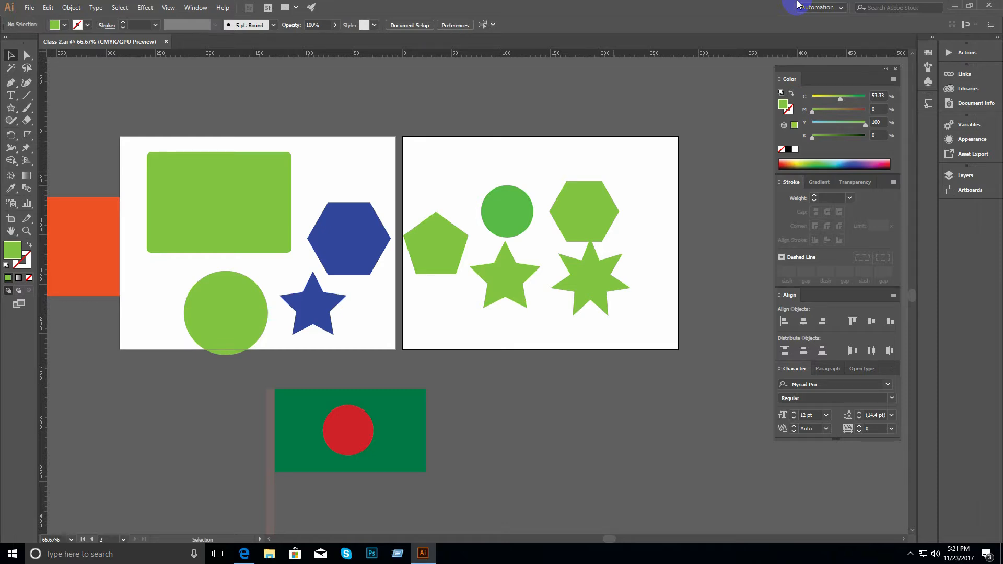
{"action": "left_click", "coordinate": [29, 7]}
{"action": "left_click", "coordinate": [39, 21]}
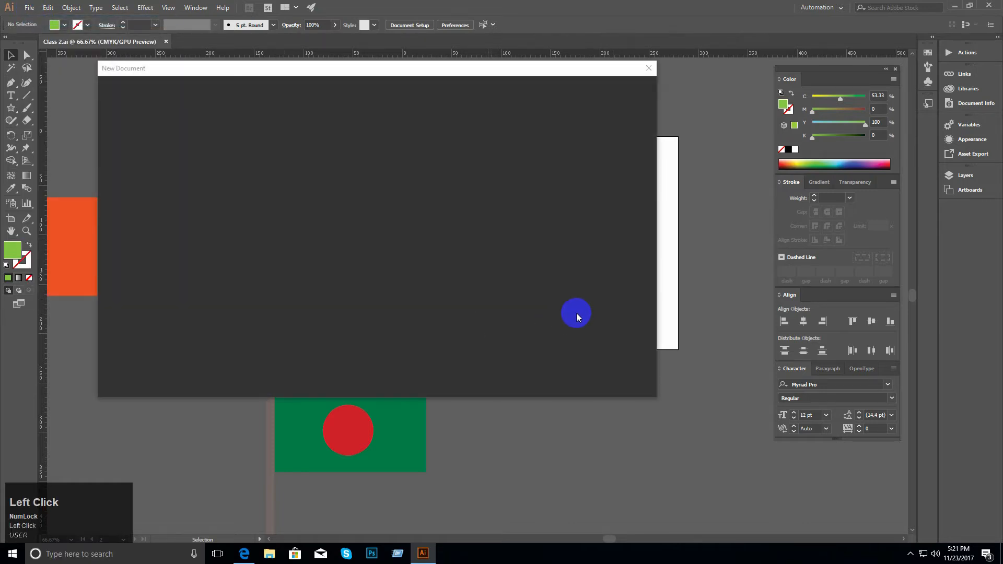
{"action": "left_click", "coordinate": [579, 377]}
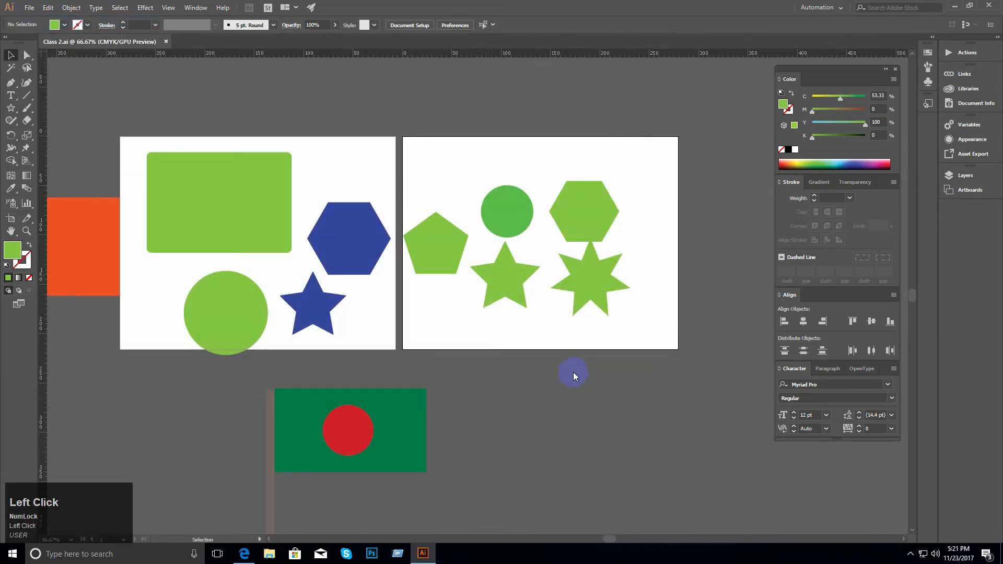
{"action": "key", "text": "ctrl+minus"}
{"action": "key", "text": "ctrl+minus"}
{"action": "key", "text": "ctrl+minus"}
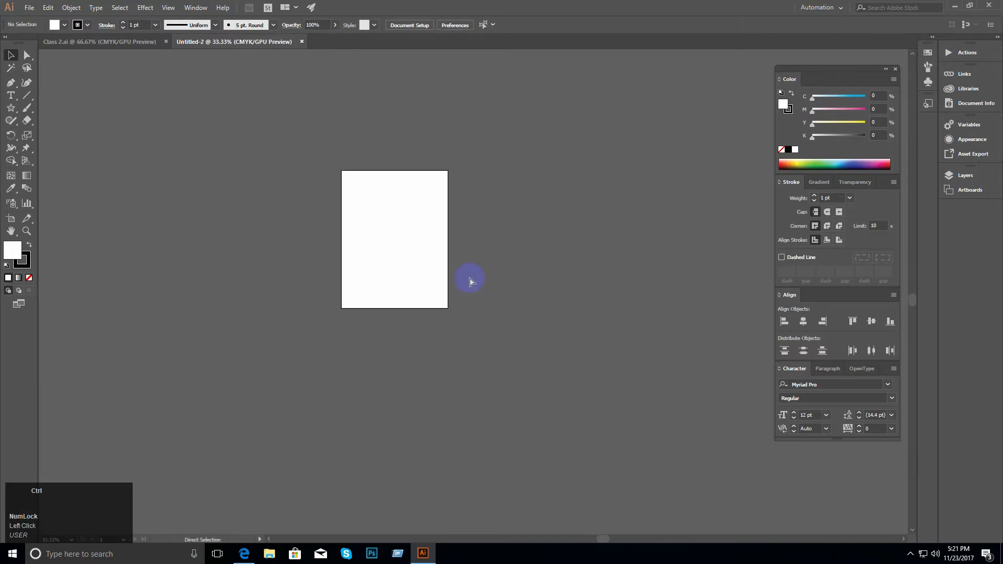
{"action": "key", "text": "ctrl+v"}
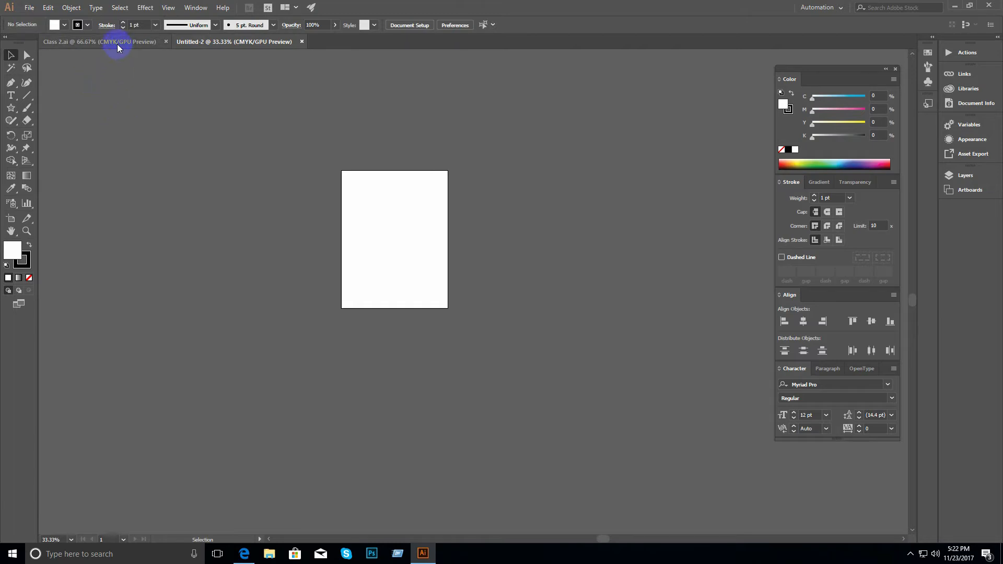
{"action": "left_click", "coordinate": [460, 240], "text": "ctrl+alt"}
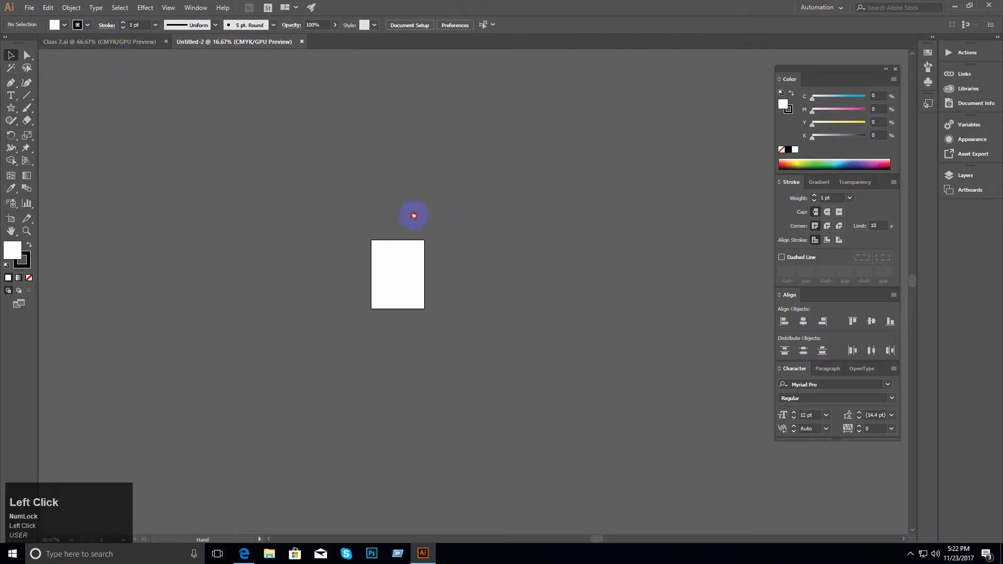
Step: Try to bring the green pentagon from Class 2.ai into the new document by pasting, and check the editing commands
{"action": "left_click", "coordinate": [112, 42]}
{"action": "left_click", "coordinate": [431, 252]}
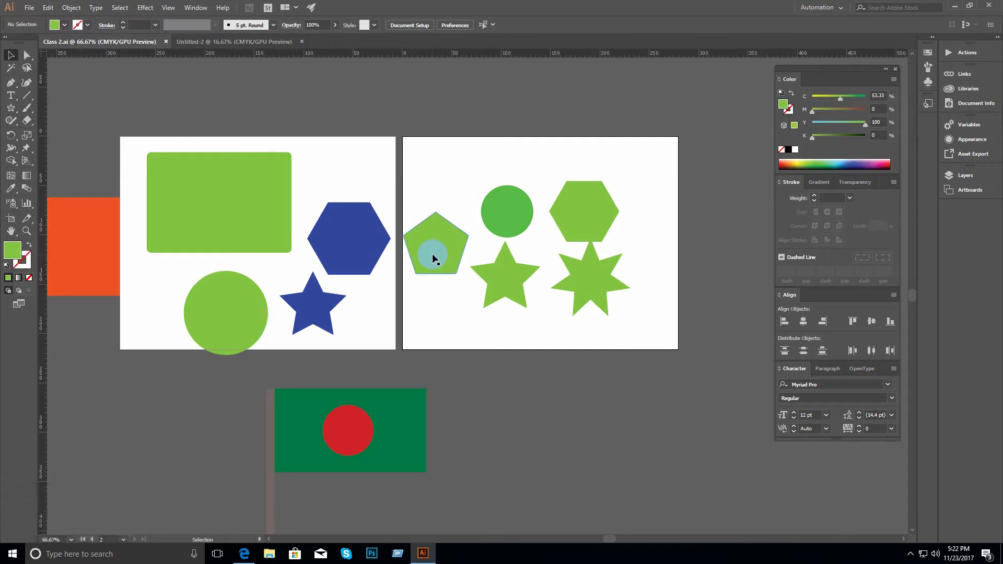
{"action": "left_click", "coordinate": [291, 113]}
{"action": "left_click", "coordinate": [234, 42]}
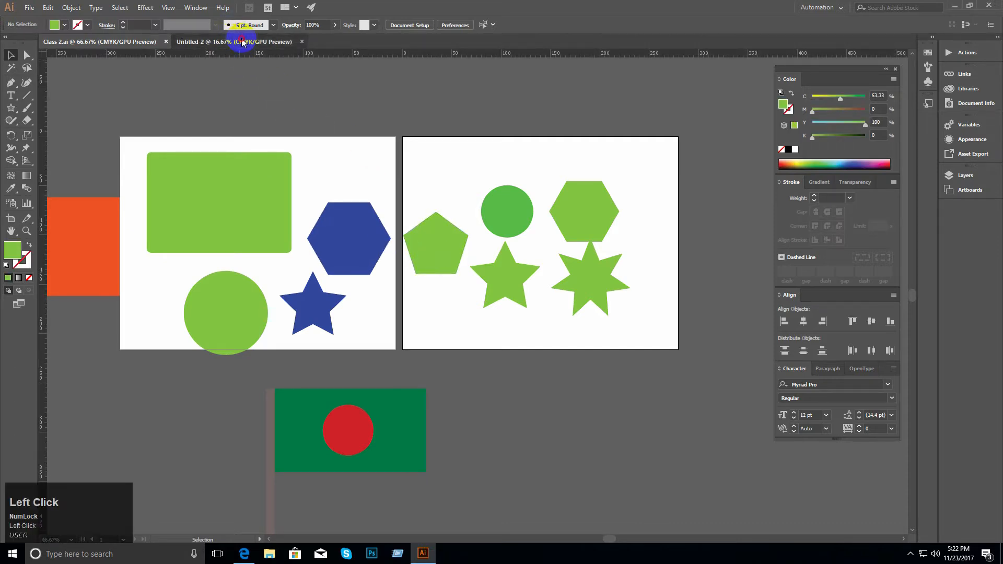
{"action": "key", "text": "v"}
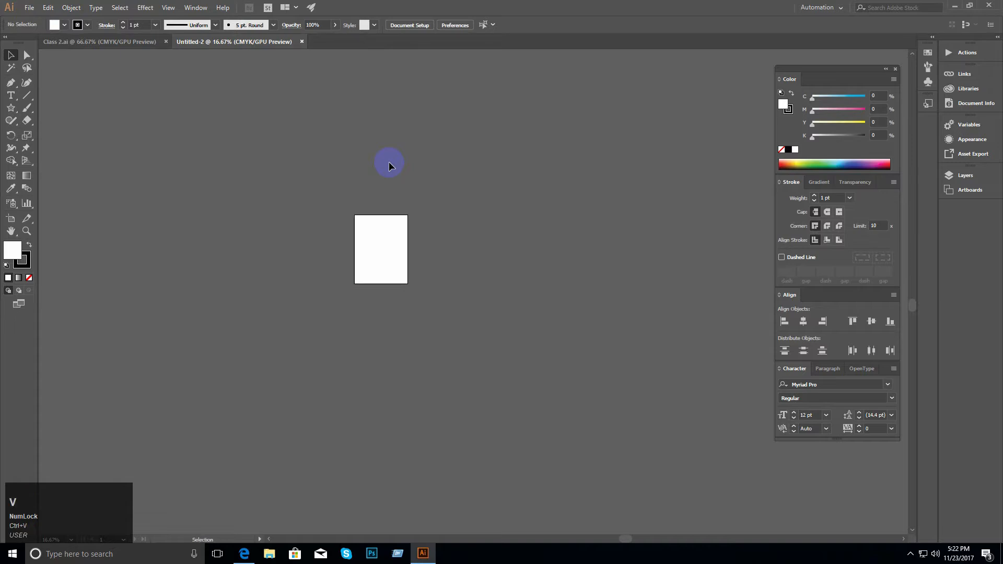
{"action": "left_click", "coordinate": [71, 8]}
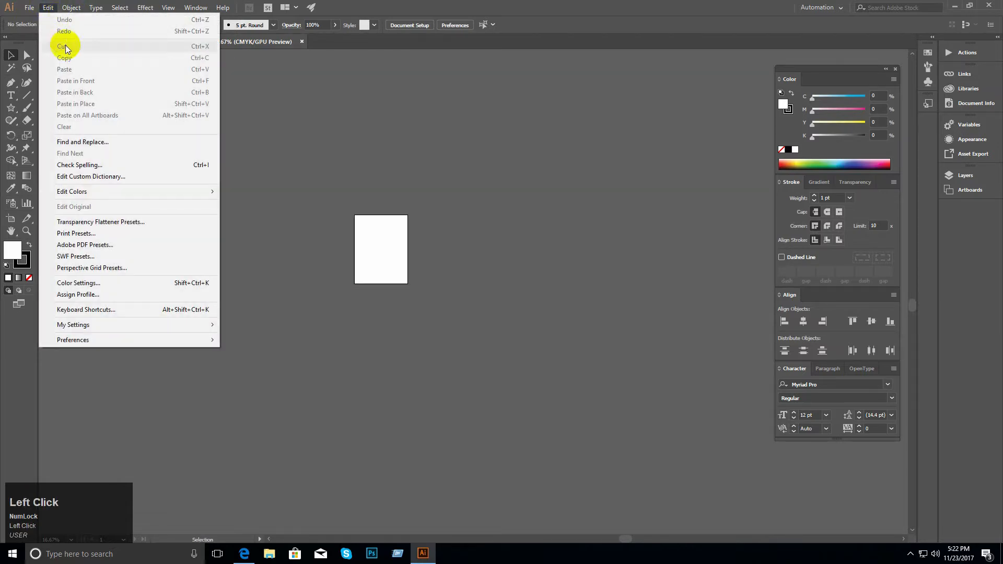
{"action": "left_click", "coordinate": [293, 135]}
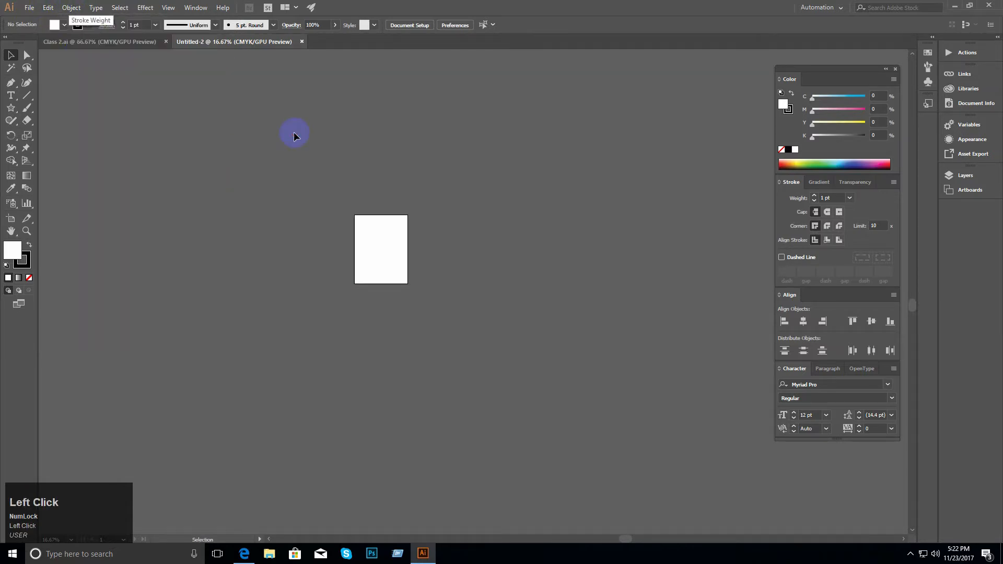
Step: Retry pasting into the untitled document after revisiting Class 2.ai, and close the untitled document
{"action": "left_click", "coordinate": [67, 41]}
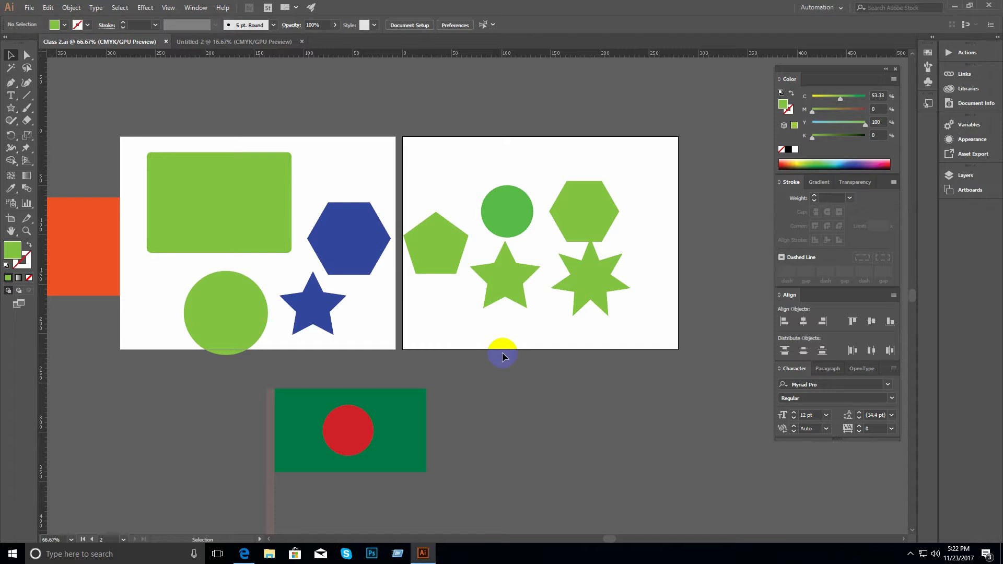
{"action": "key", "text": "ctrl"}
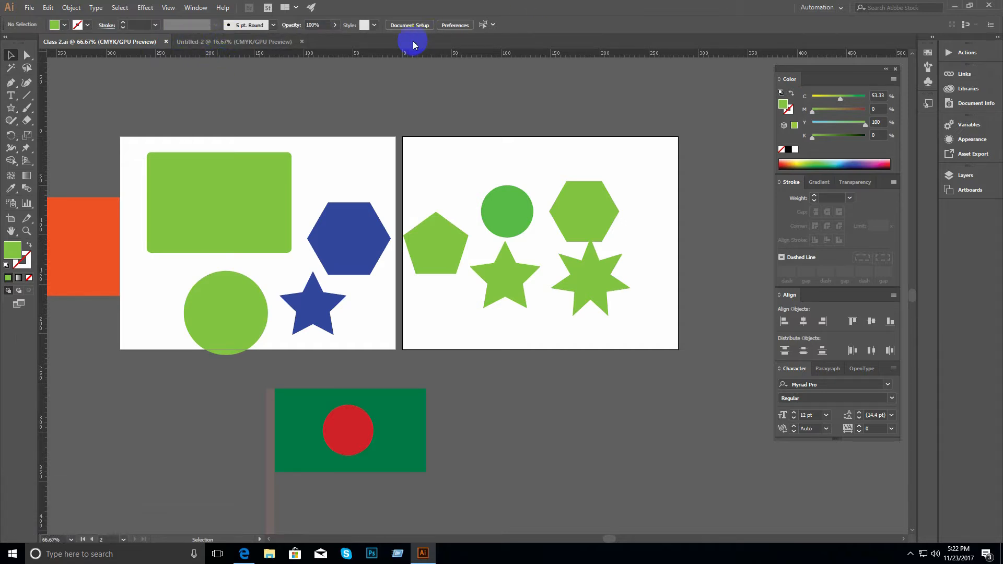
{"action": "left_click", "coordinate": [263, 44]}
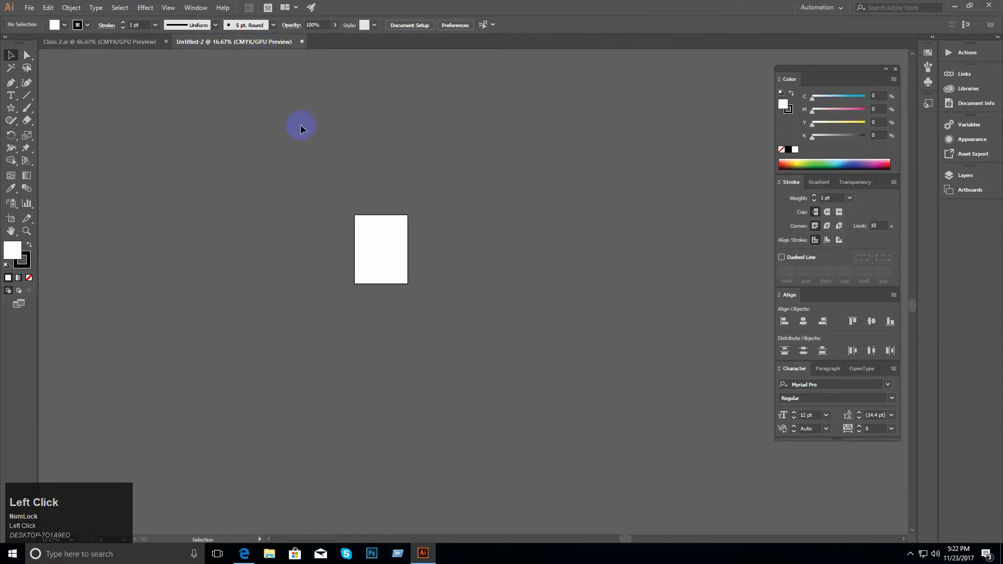
{"action": "key", "text": "Scroll_Lock"}
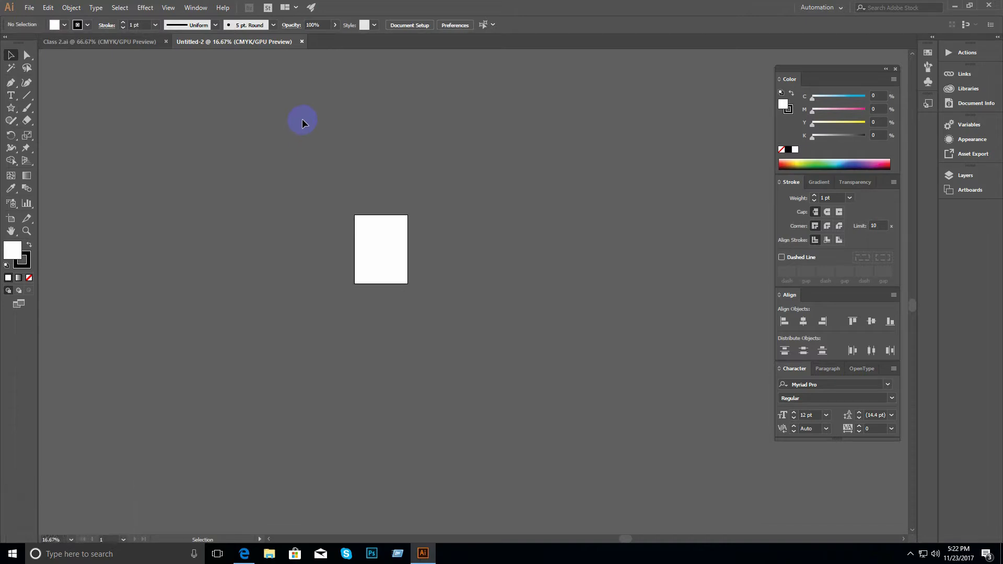
{"action": "left_click", "coordinate": [252, 46]}
{"action": "key", "text": "ctrl+v"}
{"action": "left_click", "coordinate": [301, 41]}
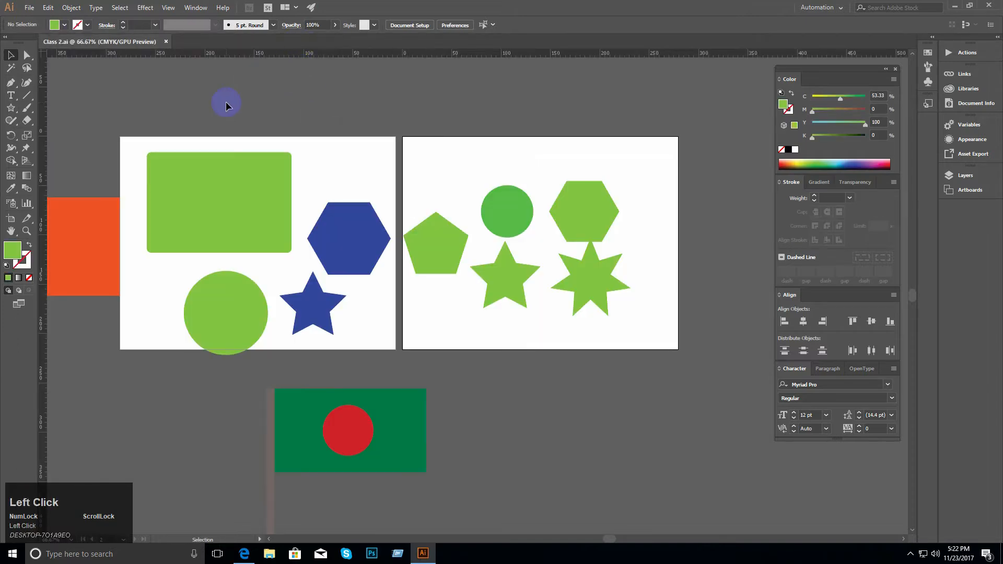
{"action": "key", "text": "Scroll_Lock"}
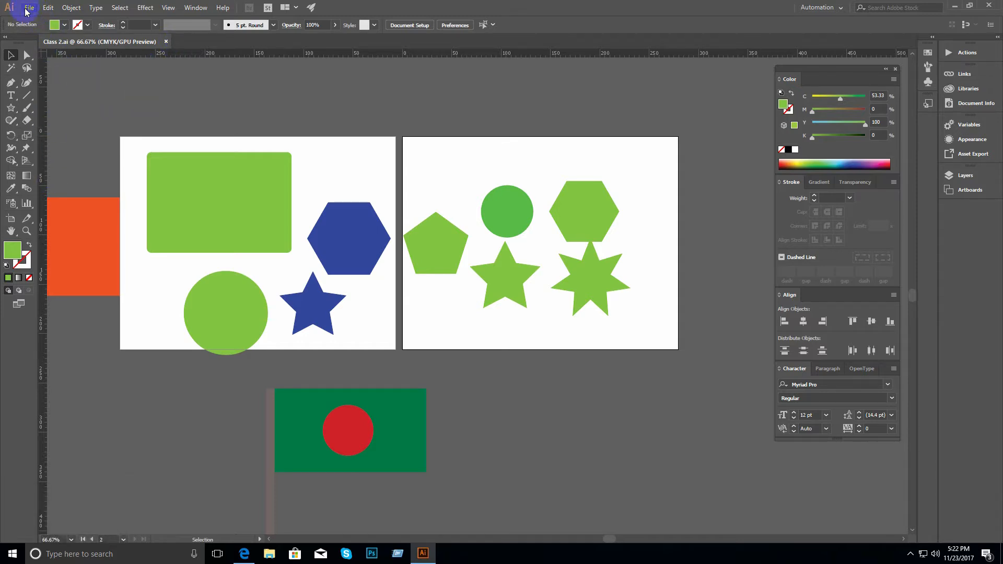
Step: Set up an export of Class 2 as JPEG (*.JPG) in the Batch -3 folder, and close the export dialog without exporting
{"action": "left_click", "coordinate": [236, 168]}
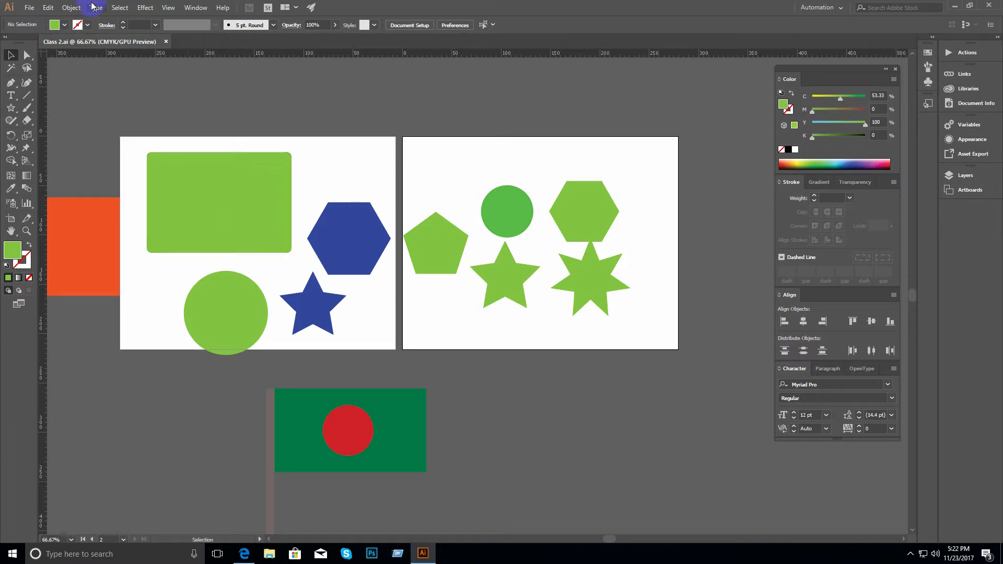
{"action": "left_click", "coordinate": [30, 8]}
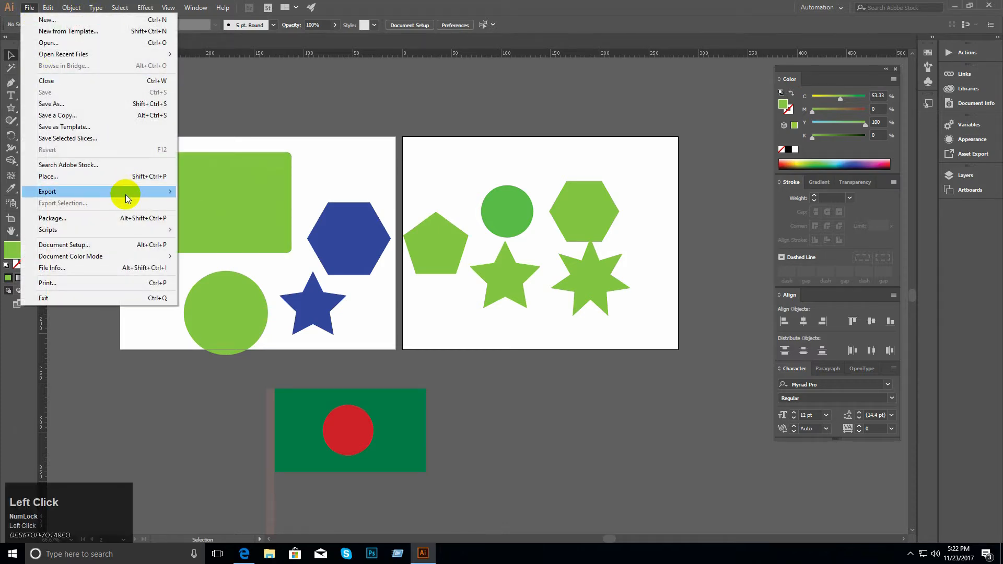
{"action": "mouse_move", "coordinate": [124, 195]}
{"action": "left_click", "coordinate": [217, 202]}
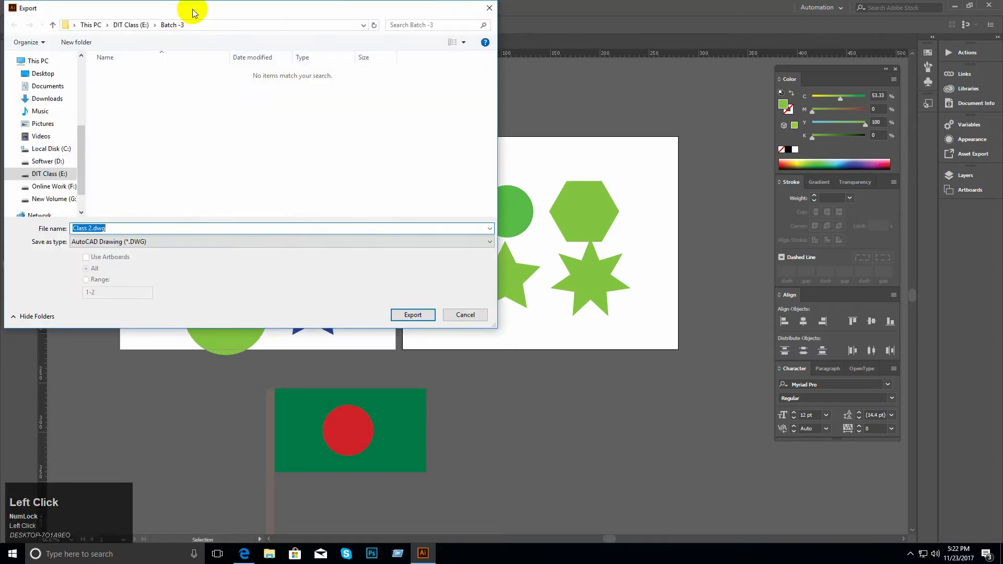
{"action": "left_click_drag", "start_coordinate": [194, 10], "coordinate": [282, 34]}
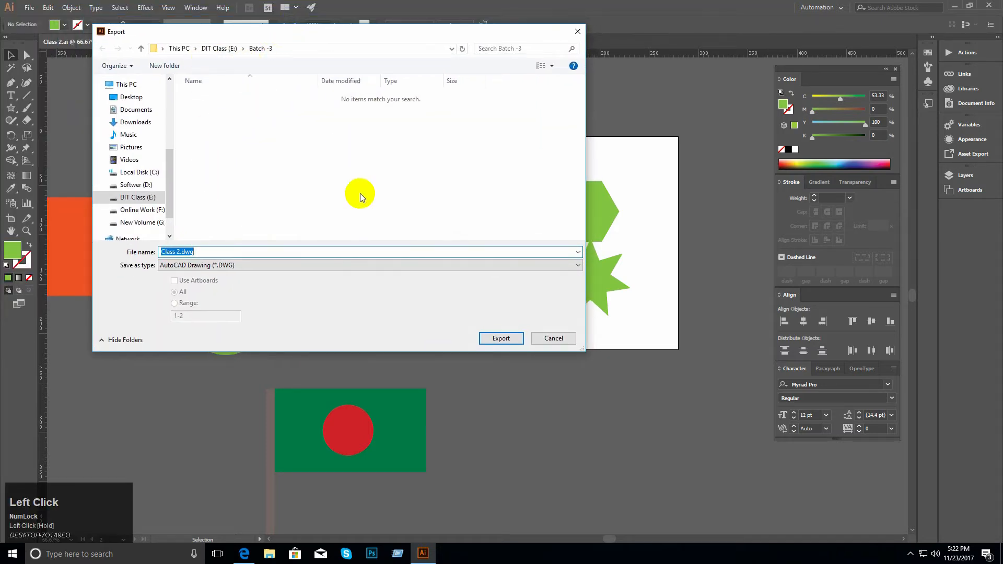
{"action": "left_click", "coordinate": [222, 266]}
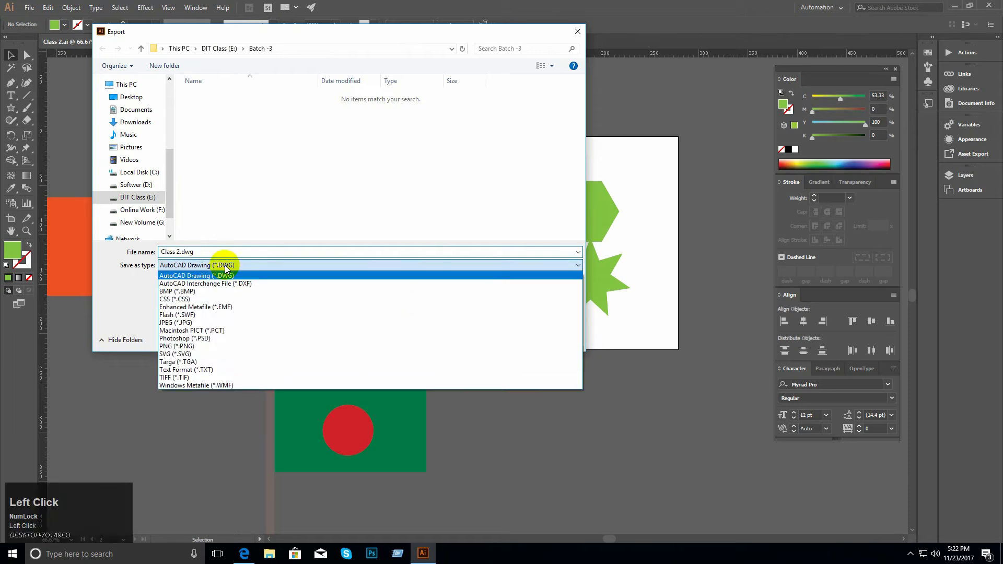
{"action": "left_click", "coordinate": [193, 265]}
{"action": "left_click", "coordinate": [192, 265]}
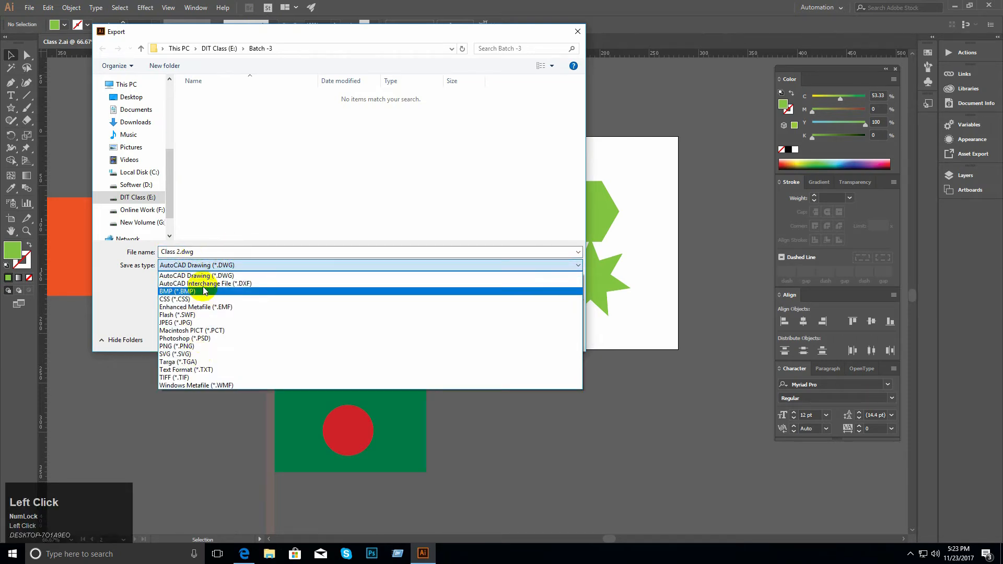
{"action": "left_click", "coordinate": [188, 324]}
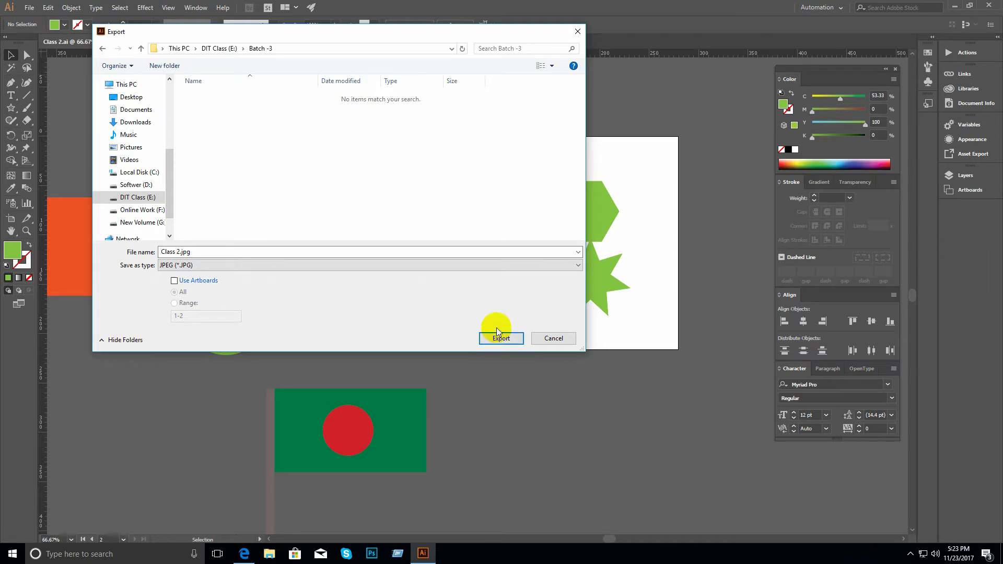
{"action": "left_click", "coordinate": [577, 31]}
{"action": "left_click", "coordinate": [30, 8]}
{"action": "mouse_move", "coordinate": [68, 193]}
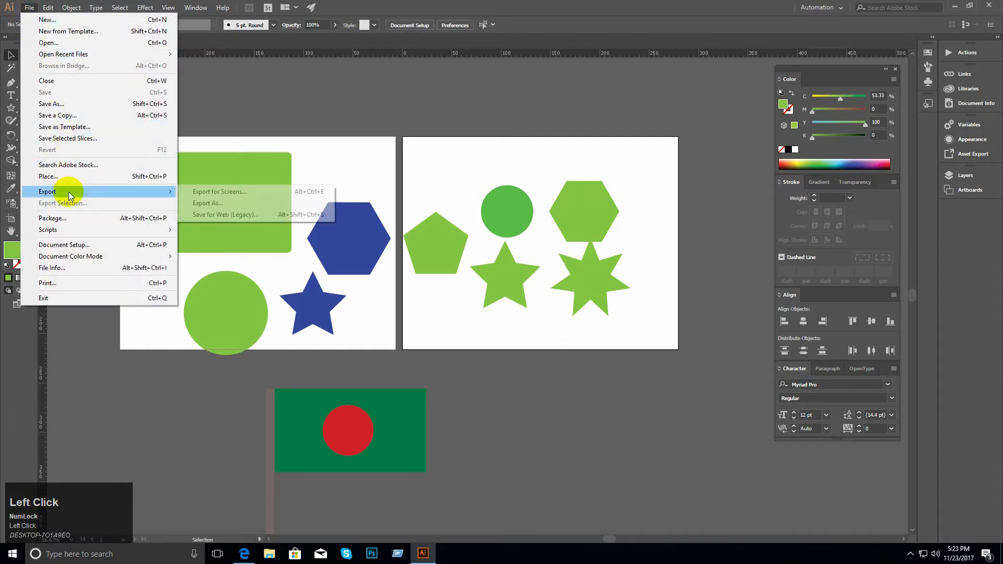
{"action": "left_click", "coordinate": [214, 204]}
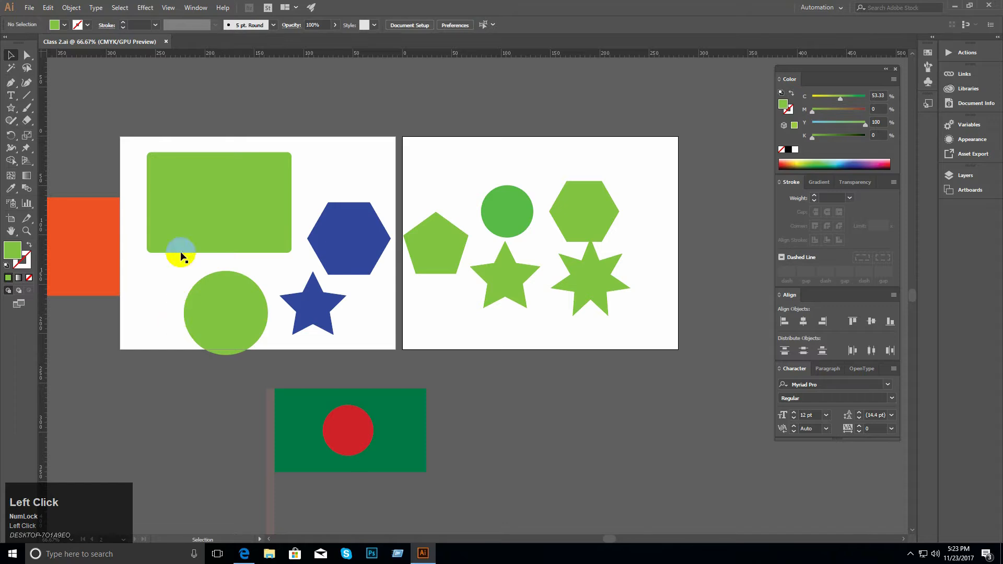
Step: Detach the group of shape tools as a floating panel and place it just above the first artboard
{"action": "right_click", "coordinate": [14, 108]}
{"action": "left_click", "coordinate": [124, 140]}
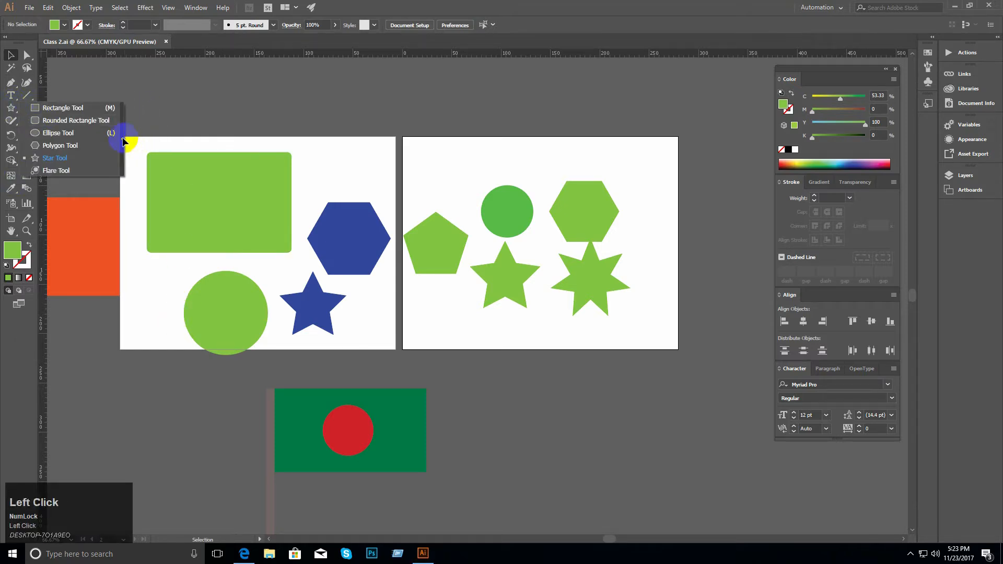
{"action": "left_click_drag", "start_coordinate": [90, 117], "coordinate": [201, 110]}
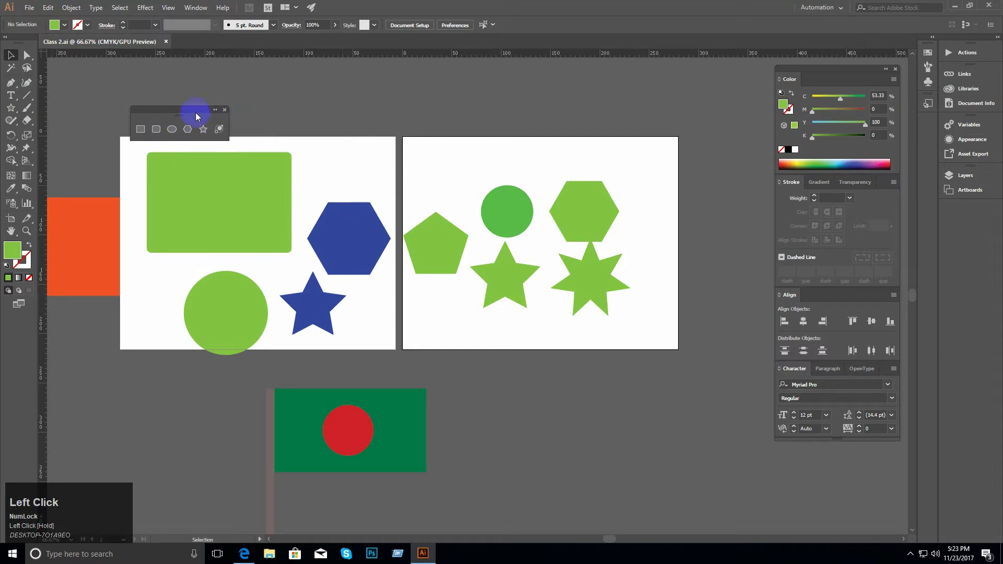
{"action": "left_click_drag", "start_coordinate": [197, 116], "coordinate": [204, 112]}
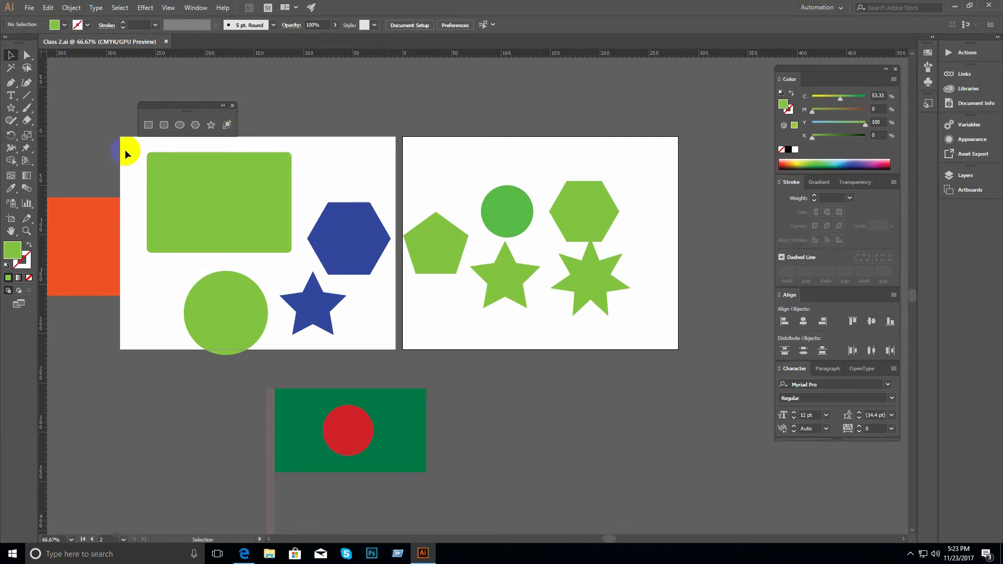
Step: Select the orange rectangle beside the first artboard and move the floating shape tools panel clear of it
{"action": "left_click", "coordinate": [27, 68]}
{"action": "left_click", "coordinate": [391, 266], "text": "ctrl"}
{"action": "left_click_drag", "start_coordinate": [392, 266], "coordinate": [553, 303]}
{"action": "left_click", "coordinate": [12, 55]}
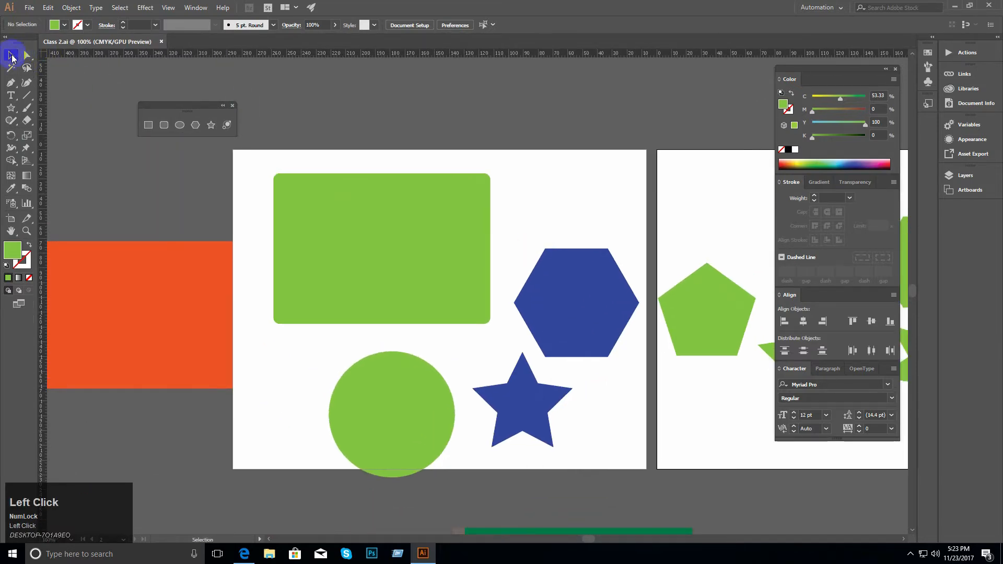
{"action": "left_click", "coordinate": [319, 243]}
{"action": "key", "text": "ctrl+space"}
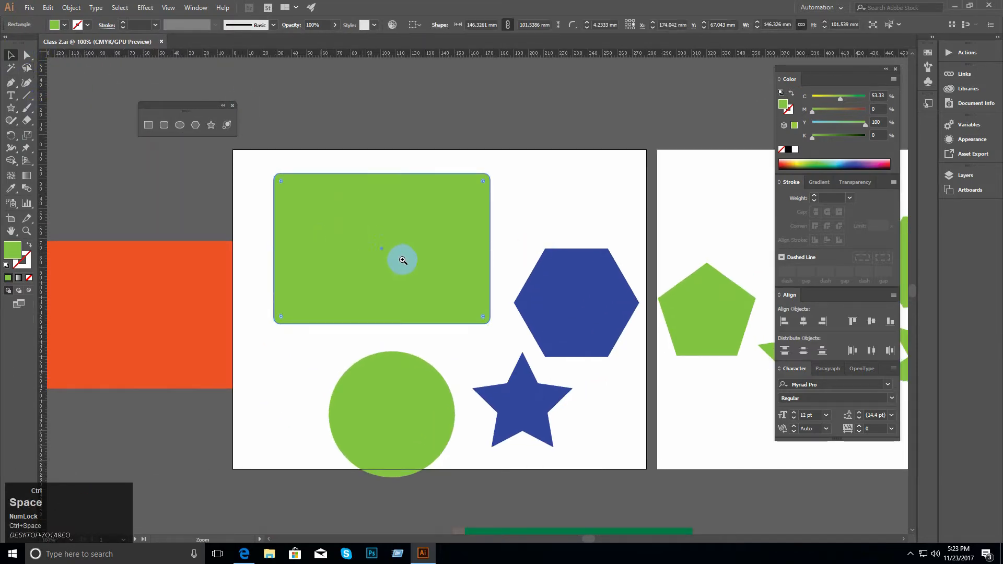
{"action": "left_click_drag", "start_coordinate": [372, 272], "coordinate": [456, 211]}
{"action": "left_click", "coordinate": [181, 246]}
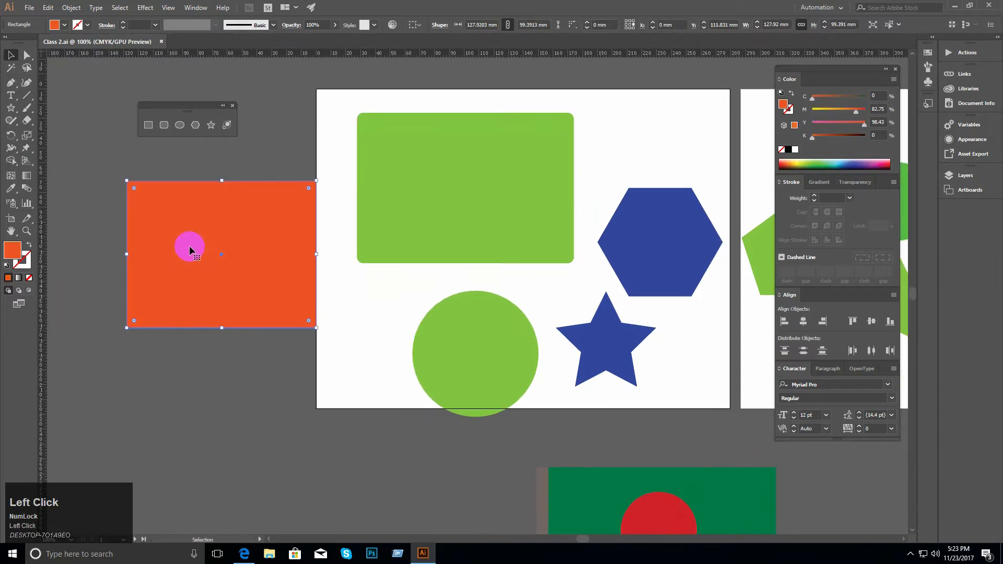
{"action": "left_click", "coordinate": [273, 274]}
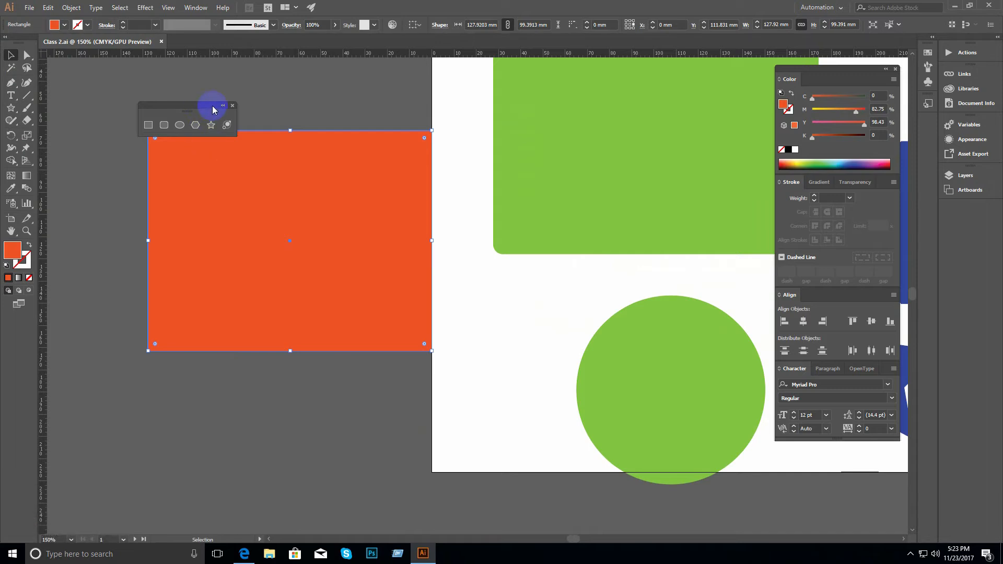
{"action": "left_click_drag", "start_coordinate": [213, 109], "coordinate": [153, 82]}
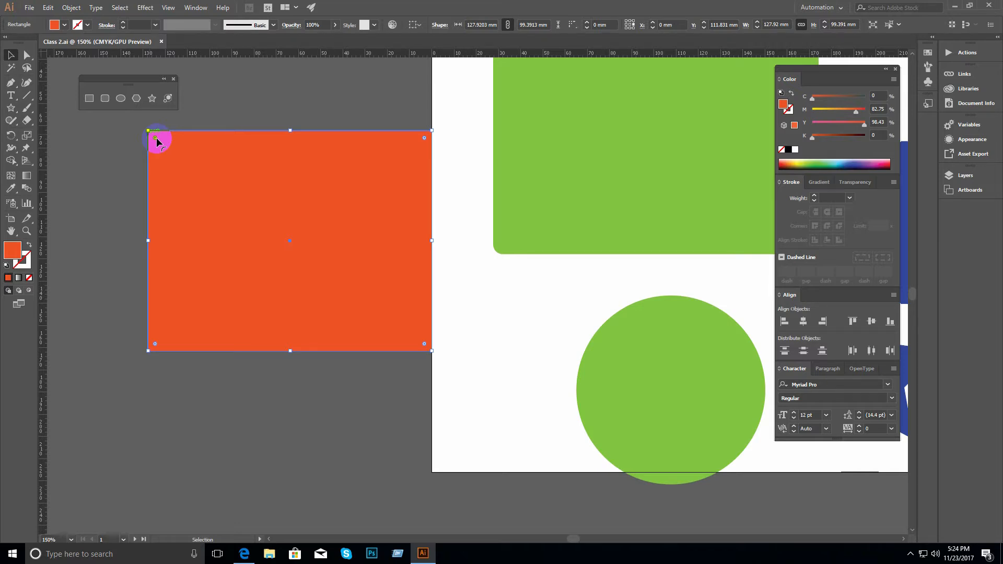
Step: Try rounding all four corners of the orange rectangle to a radius of about 30 mm, and undo the rounding
{"action": "left_click_drag", "start_coordinate": [156, 136], "coordinate": [220, 190]}
{"action": "left_click", "coordinate": [30, 55]}
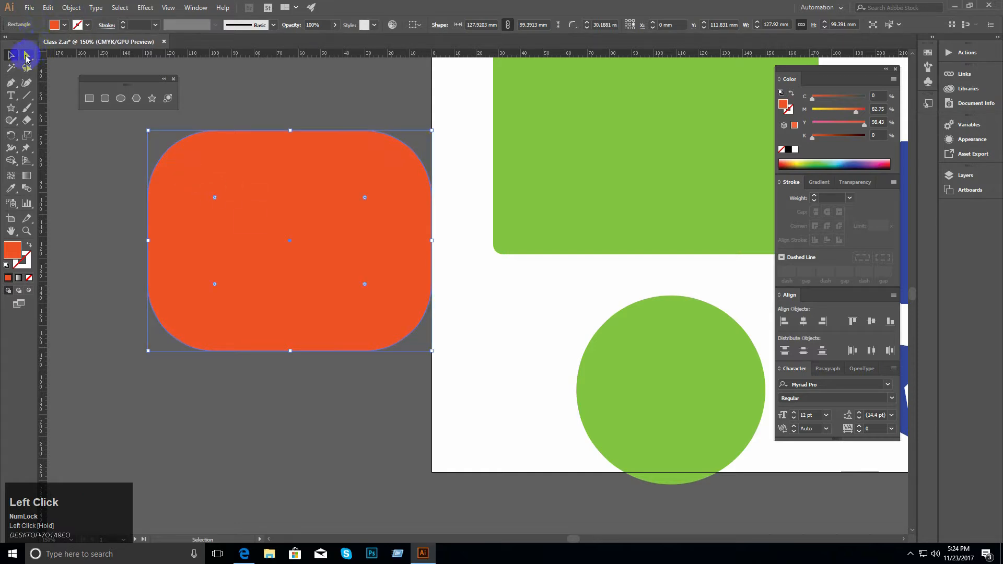
{"action": "key", "text": "ctrl+z"}
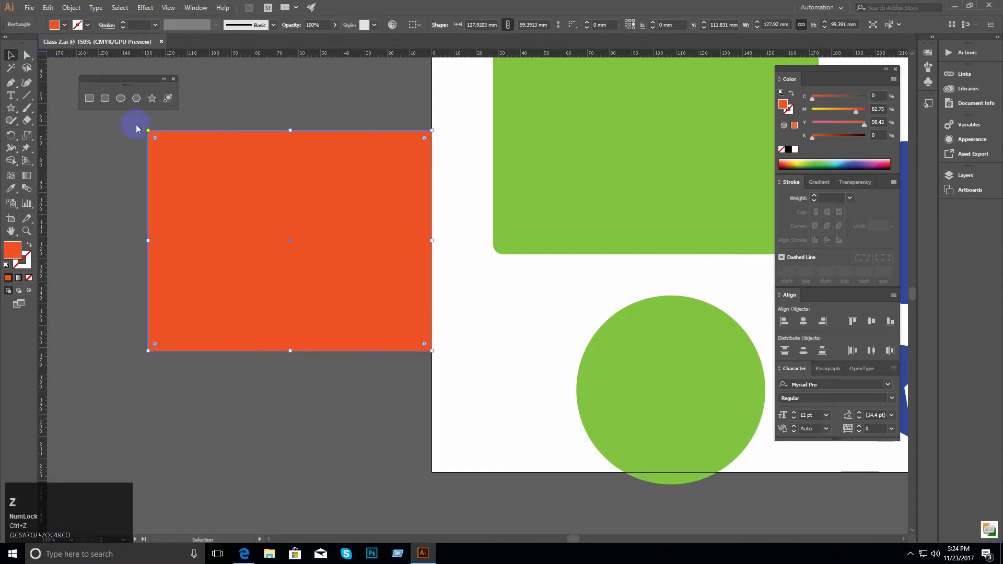
Step: Move the whole orange rectangle slightly left and down, away from the artboard, using the Direct Selection tool
{"action": "left_click", "coordinate": [26, 55]}
{"action": "left_click", "coordinate": [302, 152]}
{"action": "left_click_drag", "start_coordinate": [309, 202], "coordinate": [272, 209]}
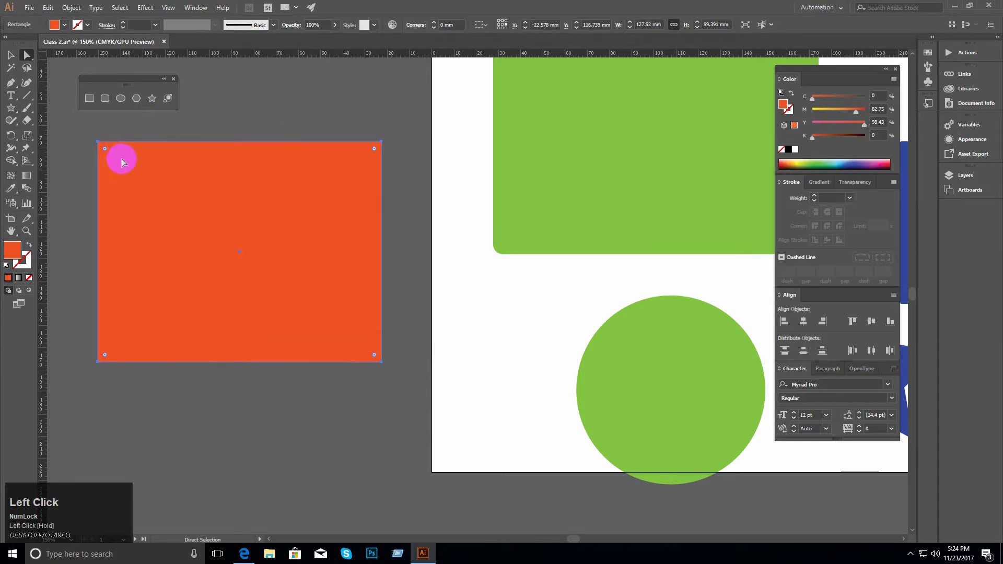
Step: Compare how the Selection and Direct Selection tools show the orange rectangle's handles, and deselect the rectangle
{"action": "left_click", "coordinate": [27, 56]}
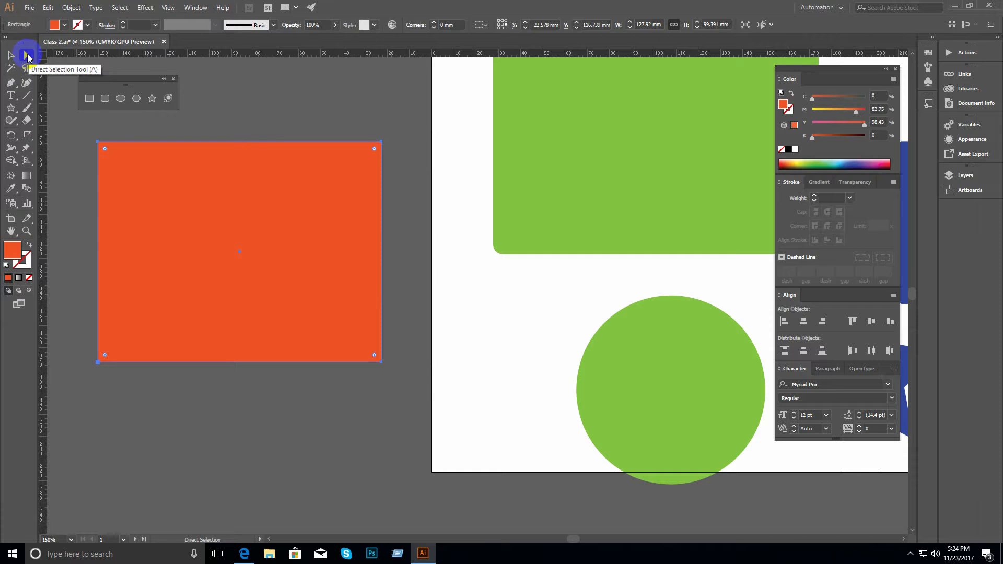
{"action": "left_click", "coordinate": [11, 55]}
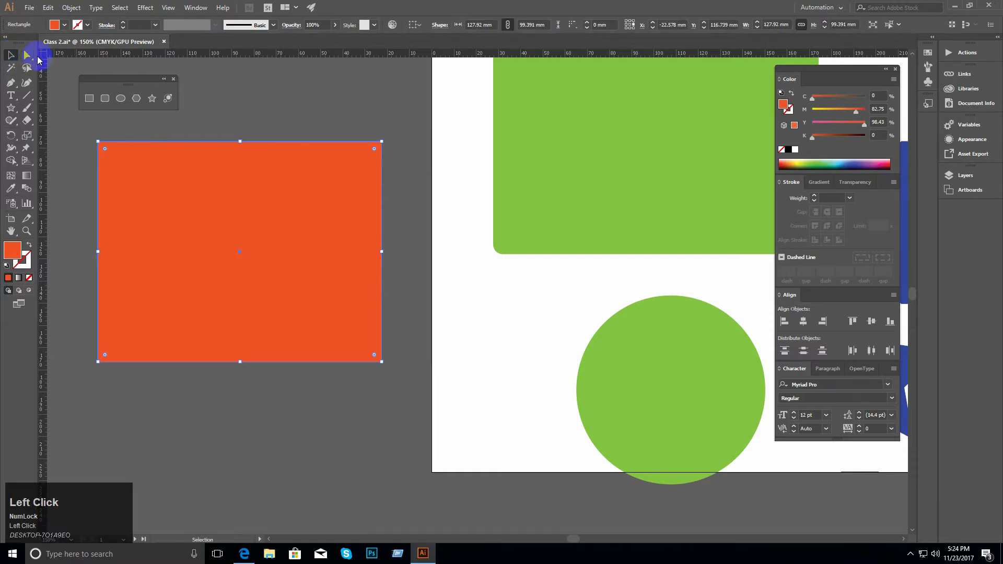
{"action": "left_click", "coordinate": [11, 55]}
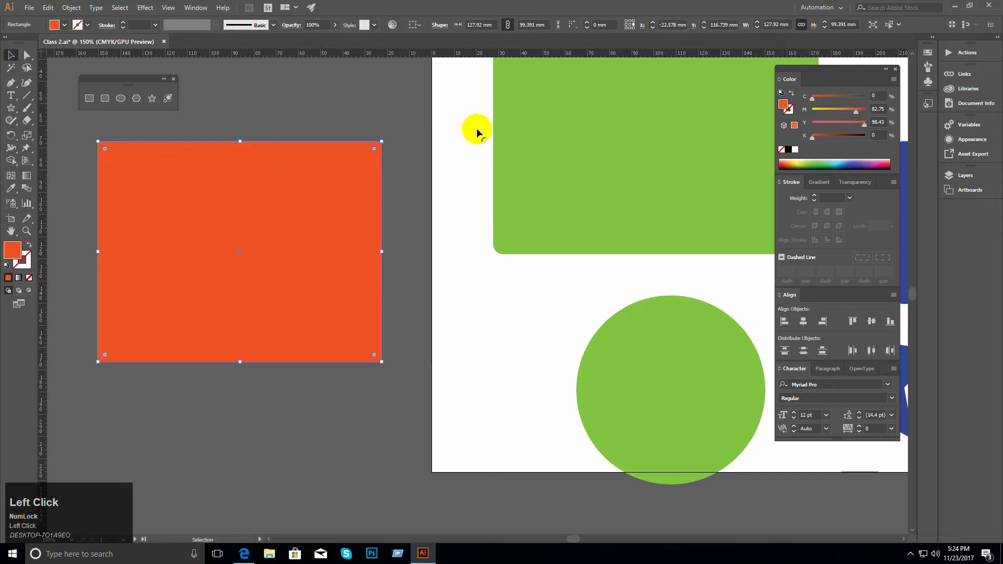
{"action": "left_click", "coordinate": [250, 124]}
{"action": "left_click", "coordinate": [251, 190]}
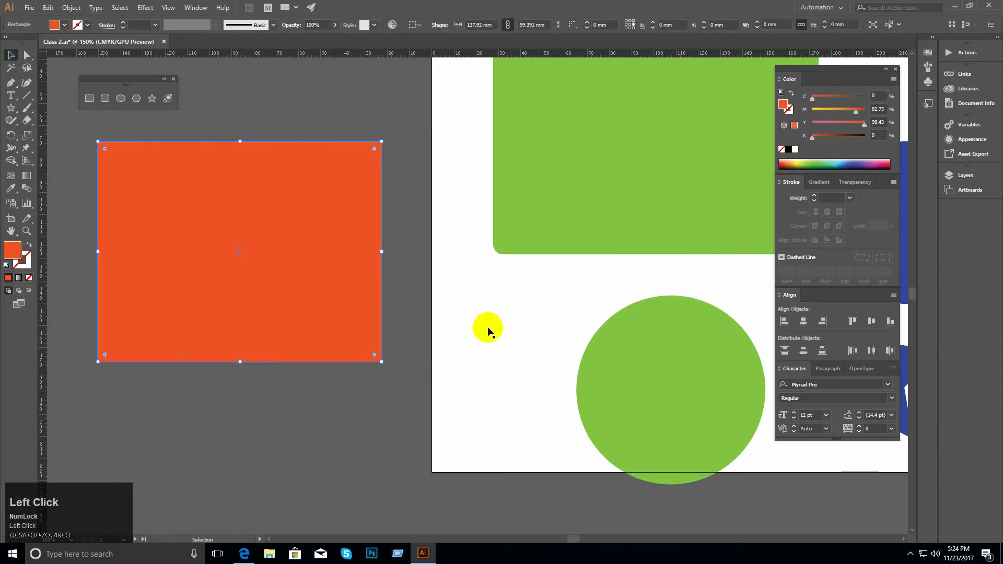
{"action": "left_click", "coordinate": [27, 56]}
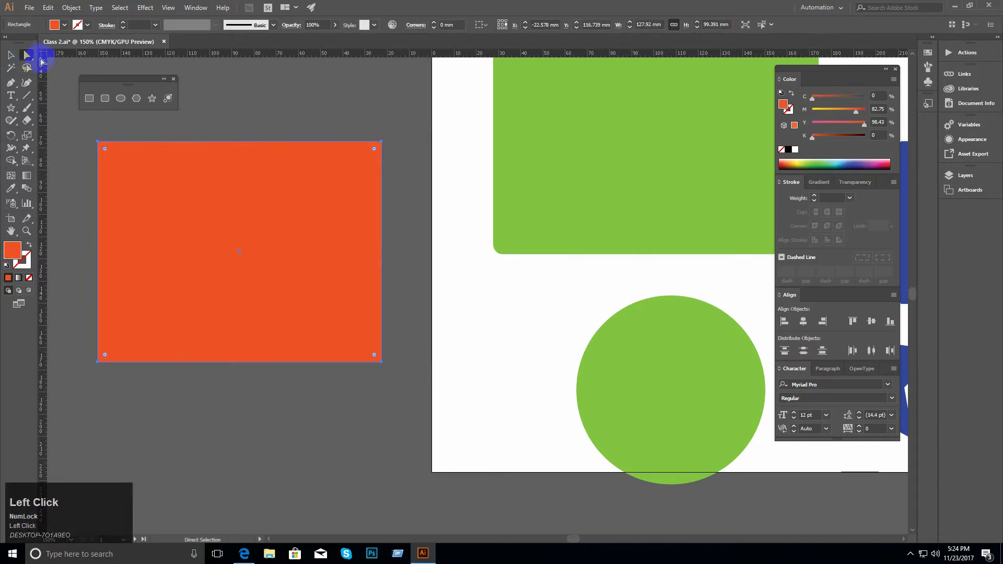
{"action": "left_click", "coordinate": [341, 117]}
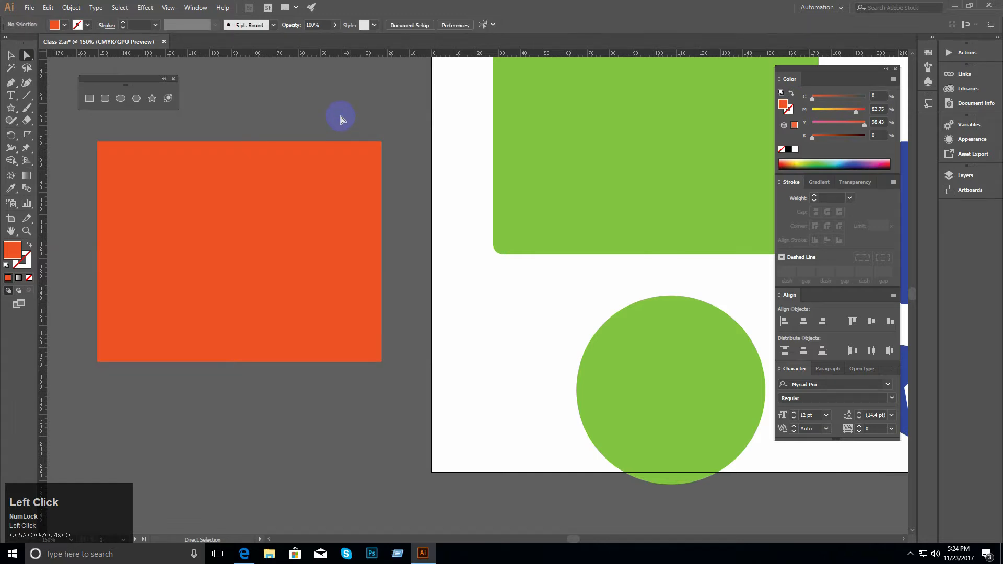
Step: Swap the orange rectangle's fill and stroke, set its stroke weight to 4 pt, and deselect it
{"action": "left_click", "coordinate": [105, 144]}
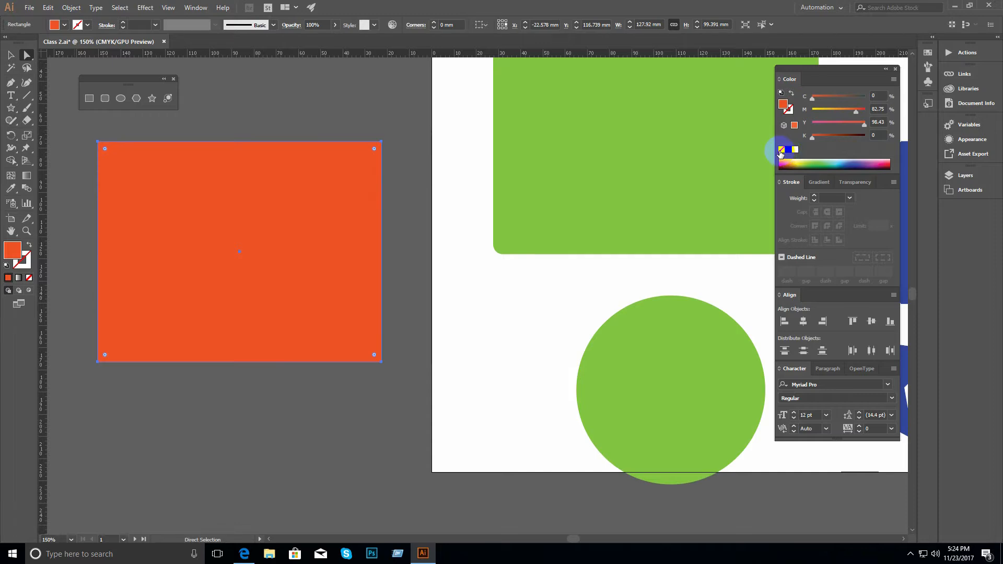
{"action": "key", "text": "shift+x"}
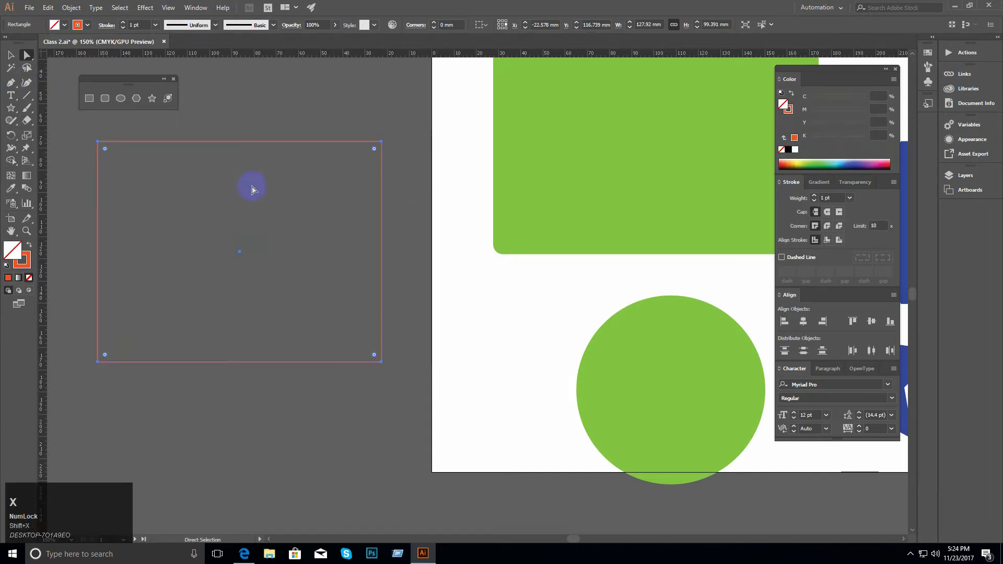
{"action": "left_click", "coordinate": [816, 197]}
{"action": "left_click", "coordinate": [815, 197]}
{"action": "left_click", "coordinate": [308, 195], "text": "ctrl"}
{"action": "left_click_drag", "start_coordinate": [309, 188], "coordinate": [379, 219]}
{"action": "left_click", "coordinate": [361, 170]}
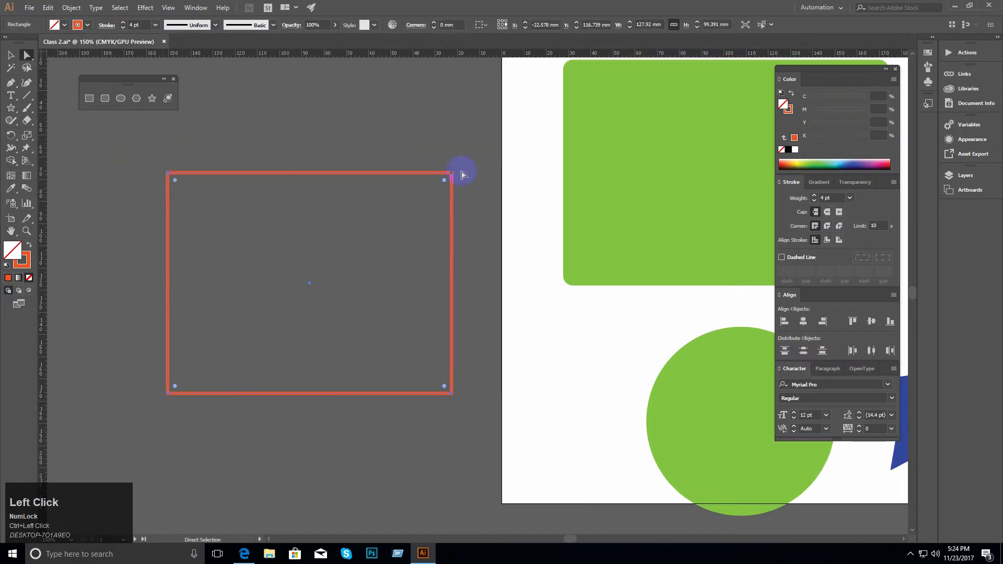
{"action": "left_click", "coordinate": [310, 134]}
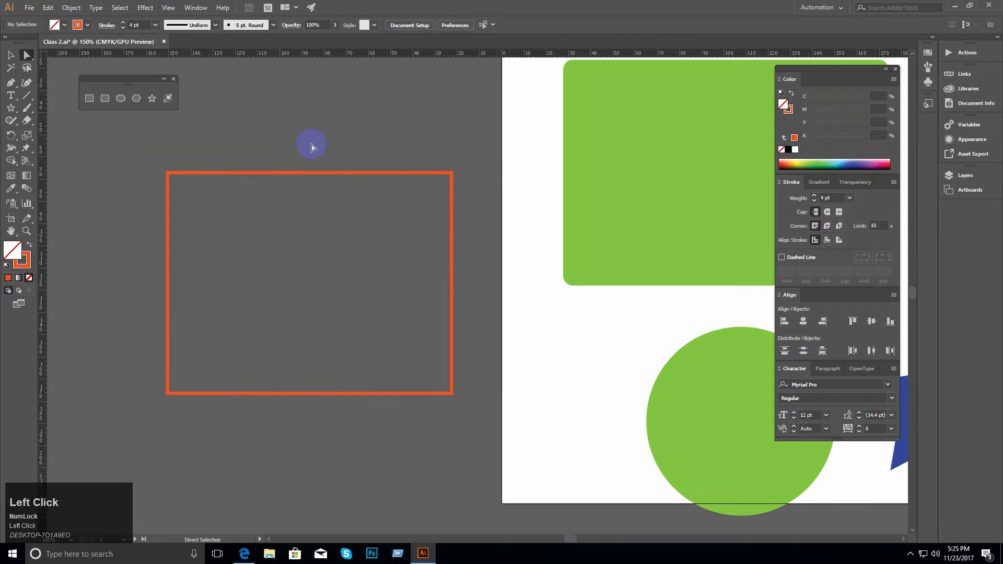
Step: Try rounding only the outlined rectangle's upper-right corner by about 46 mm, undo it, and select both upper corner points
{"action": "left_click_drag", "start_coordinate": [420, 145], "coordinate": [470, 200]}
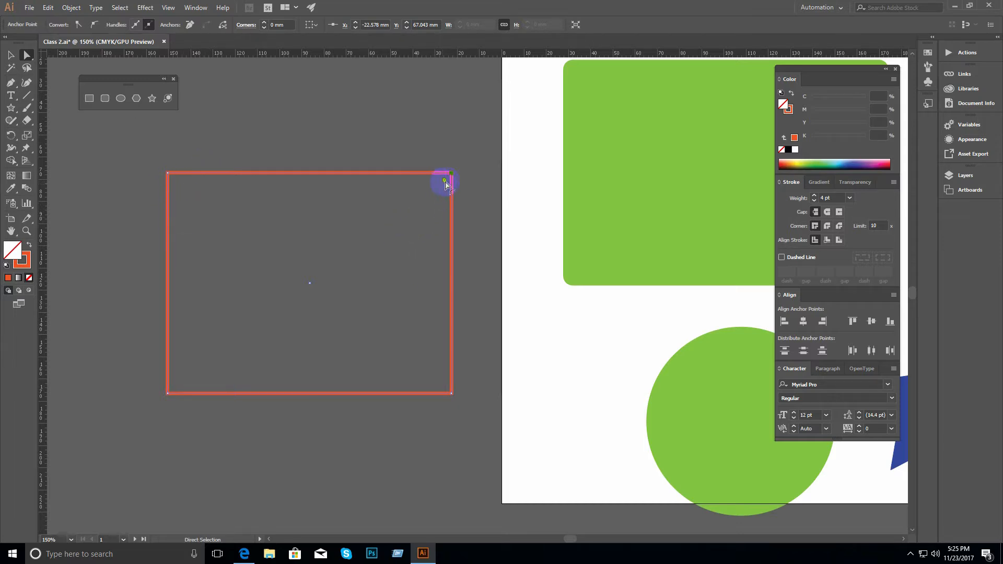
{"action": "left_click_drag", "start_coordinate": [443, 182], "coordinate": [324, 253]}
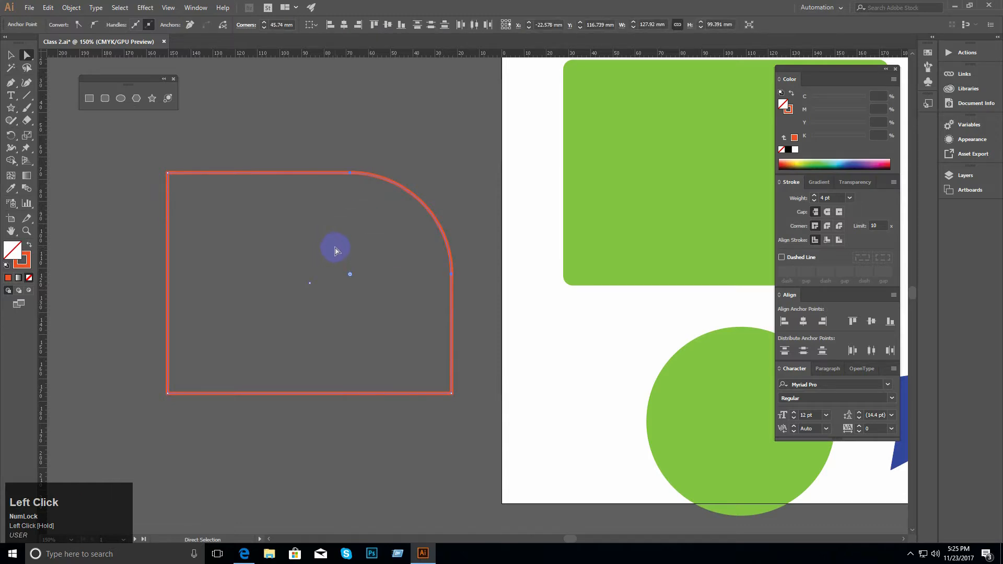
{"action": "key", "text": "ctrl+z"}
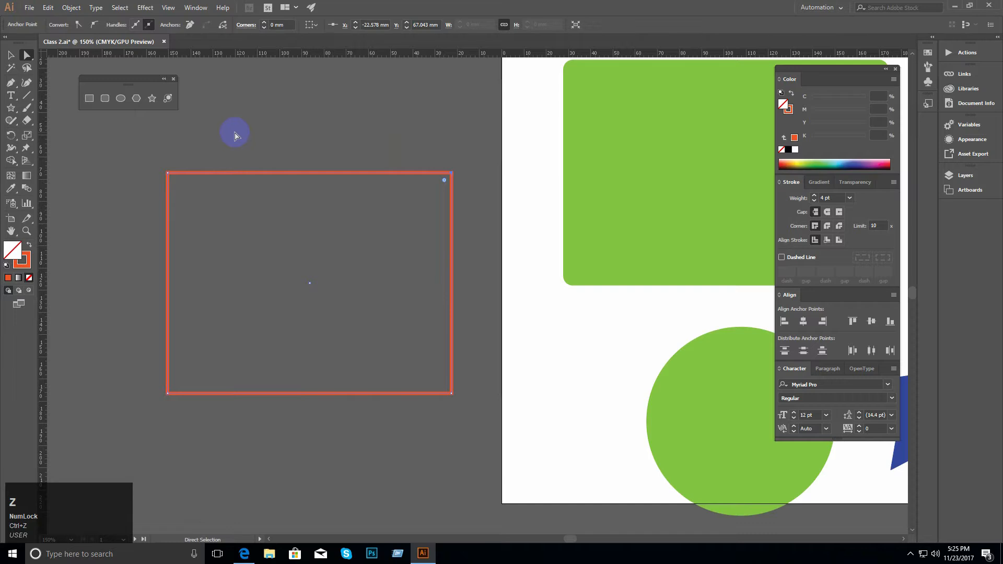
{"action": "left_click_drag", "start_coordinate": [134, 144], "coordinate": [476, 194]}
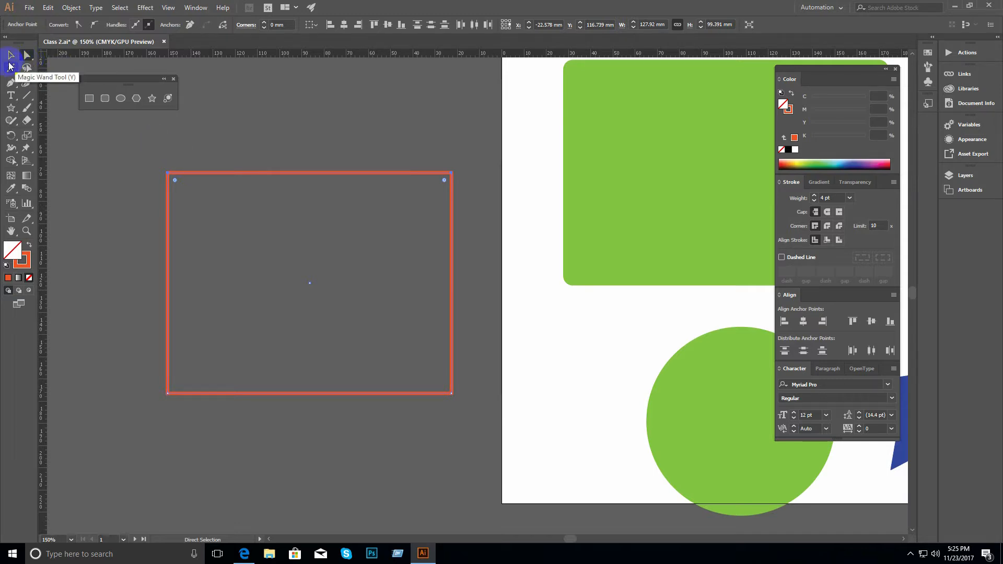
Step: Select the orange outlined rectangle with the Magic Wand tool
{"action": "left_click", "coordinate": [12, 67]}
{"action": "left_click", "coordinate": [247, 172]}
{"action": "left_click", "coordinate": [328, 256], "text": "ctrl+alt"}
{"action": "left_click", "coordinate": [372, 272], "text": "ctrl+alt"}
{"action": "left_click_drag", "start_coordinate": [494, 298], "coordinate": [313, 217]}
{"action": "left_click", "coordinate": [393, 240], "text": "ctrl"}
{"action": "left_click_drag", "start_coordinate": [427, 261], "coordinate": [374, 230]}
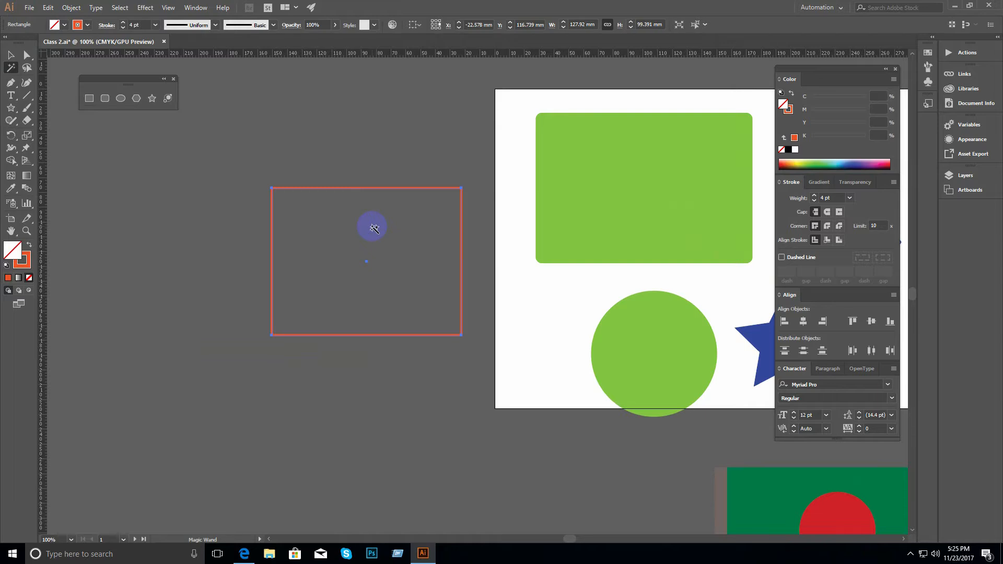
Step: Switch to the Graphic Design Course Modules PDF in Edge, examine the Illustrator Class# 02 topics, and return to Illustrator
{"action": "left_click", "coordinate": [955, 8]}
{"action": "double_click", "coordinate": [139, 105]}
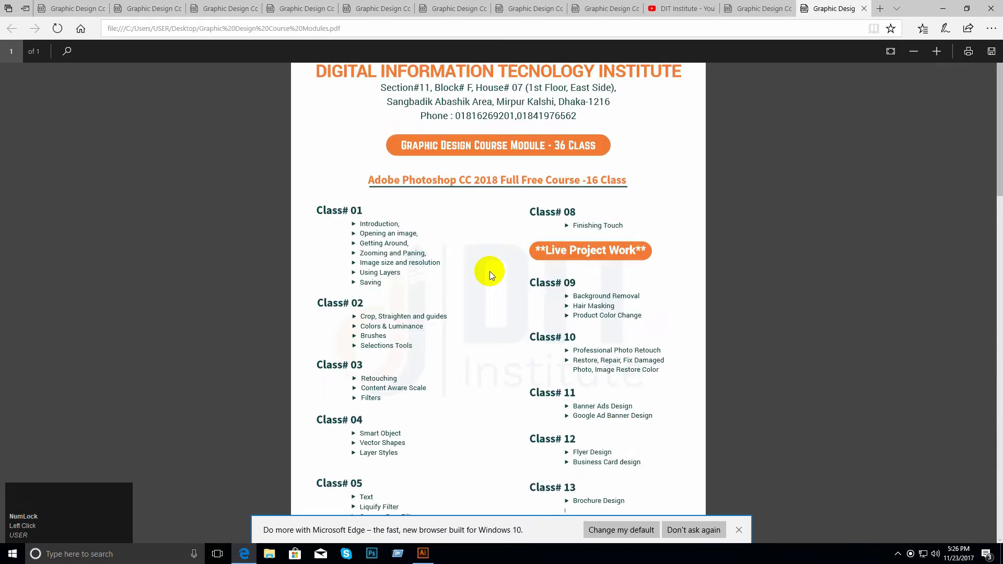
{"action": "scroll", "coordinate": [509, 301], "scroll_direction": "down", "scroll_amount": 10}
{"action": "scroll", "coordinate": [381, 240], "scroll_direction": "down", "scroll_amount": 1}
{"action": "scroll", "coordinate": [381, 225], "scroll_direction": "up", "scroll_amount": 3}
{"action": "left_click_drag", "start_coordinate": [361, 215], "coordinate": [419, 216]}
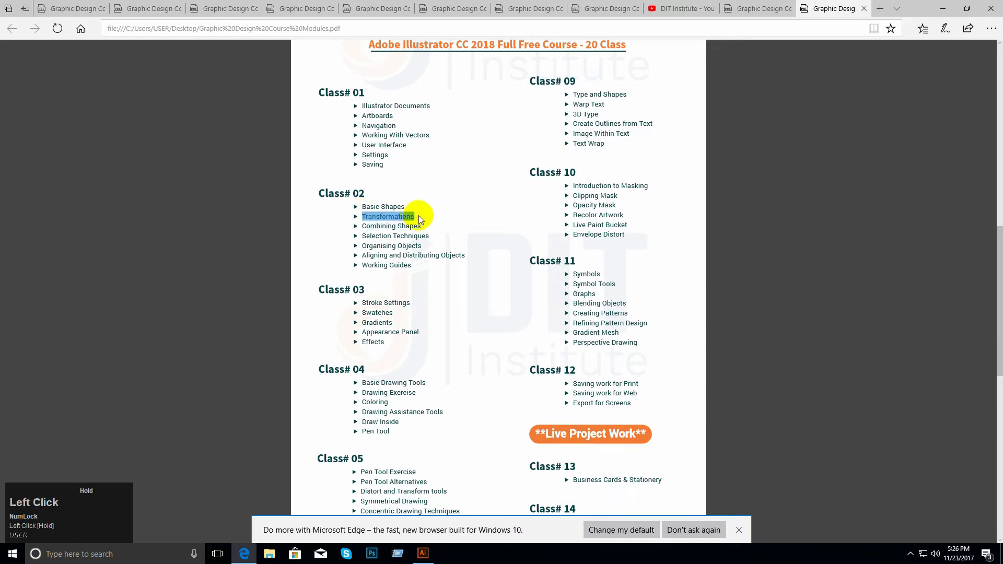
{"action": "left_click", "coordinate": [426, 217]}
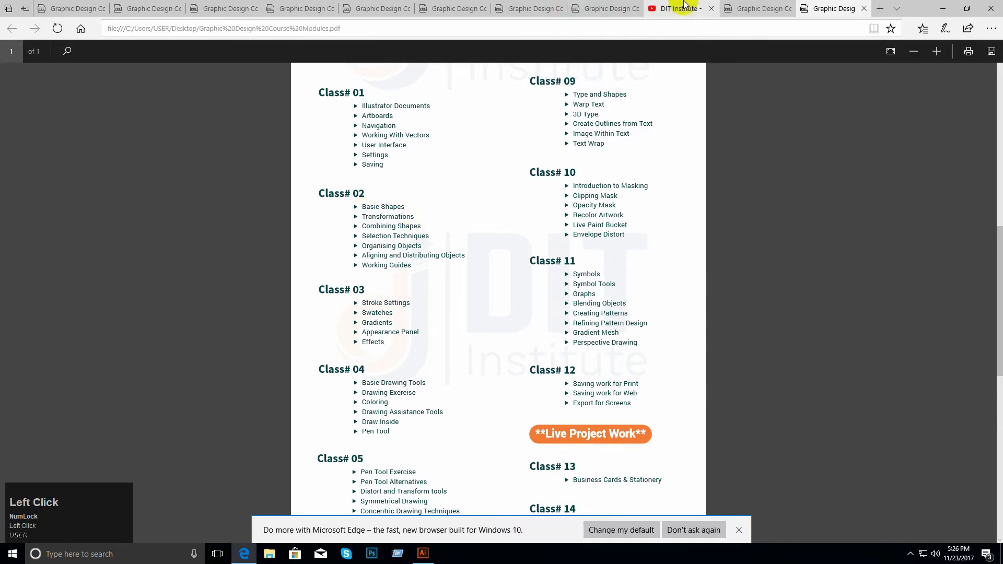
{"action": "left_click", "coordinate": [942, 9]}
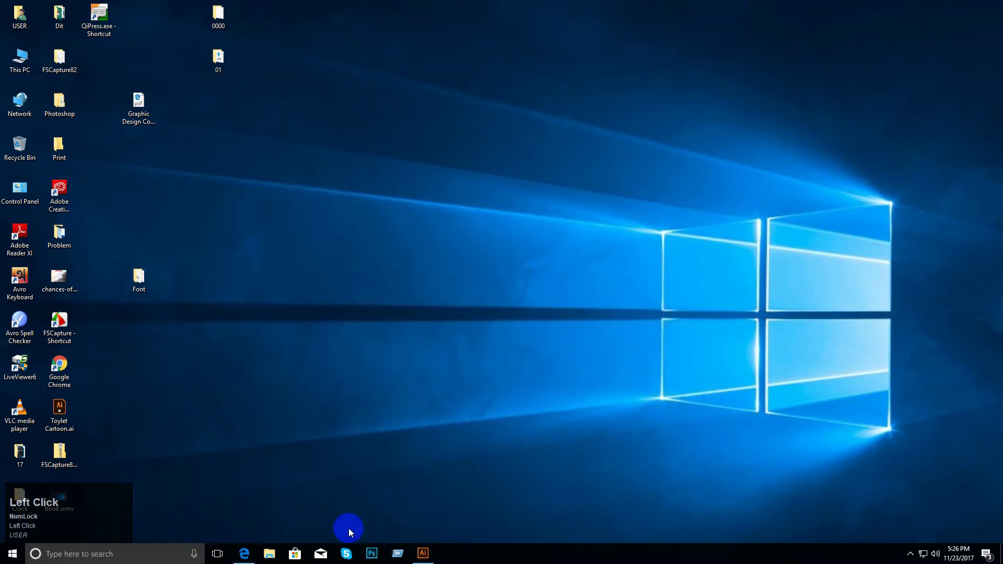
{"action": "left_click", "coordinate": [423, 553]}
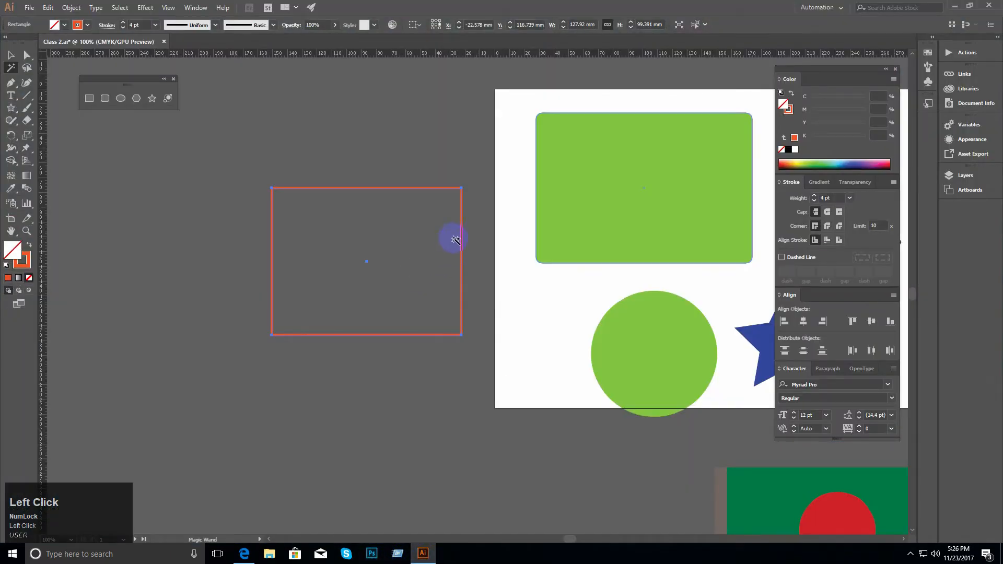
Step: Swap the fill and stroke of the large green circle on the first artboard, and deselect it
{"action": "scroll", "coordinate": [451, 287], "scroll_direction": "down", "scroll_amount": 2}
{"action": "left_click_drag", "start_coordinate": [459, 319], "coordinate": [348, 228]}
{"action": "left_click_drag", "start_coordinate": [388, 258], "coordinate": [357, 249]}
{"action": "left_click_drag", "start_coordinate": [419, 248], "coordinate": [399, 236]}
{"action": "left_click", "coordinate": [10, 54]}
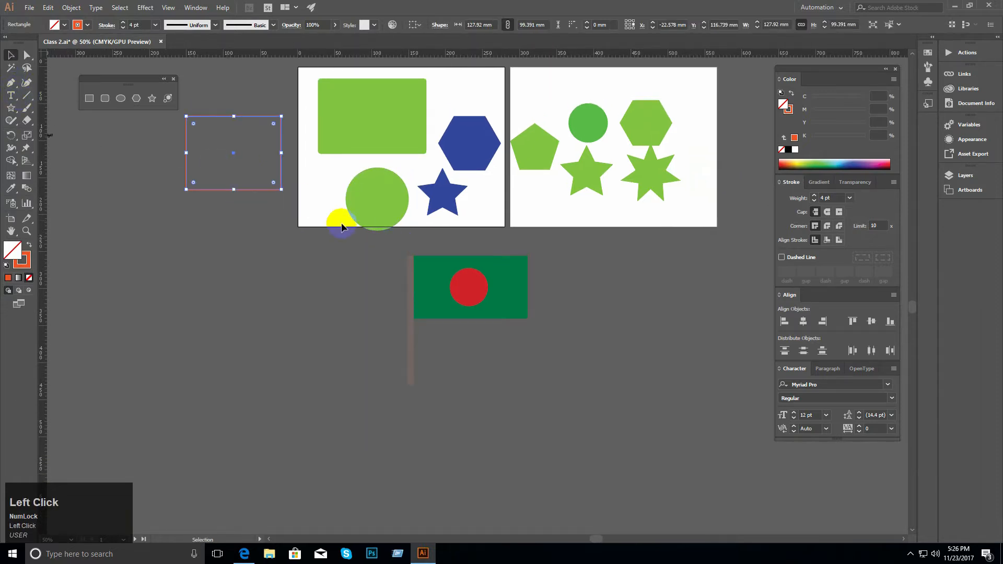
{"action": "left_click", "coordinate": [370, 213]}
{"action": "key", "text": "shift+c"}
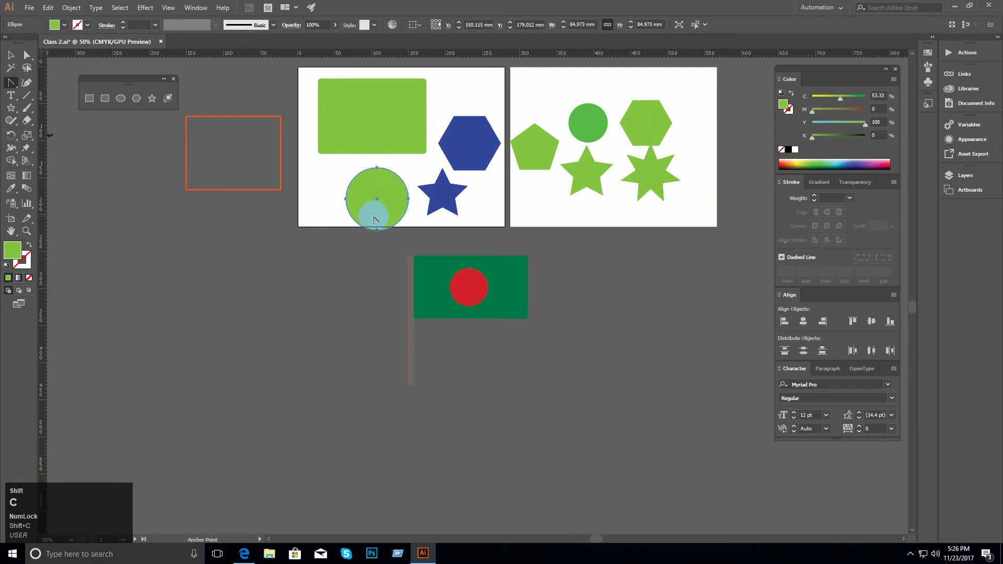
{"action": "key", "text": "shift+x"}
{"action": "left_click", "coordinate": [11, 54]}
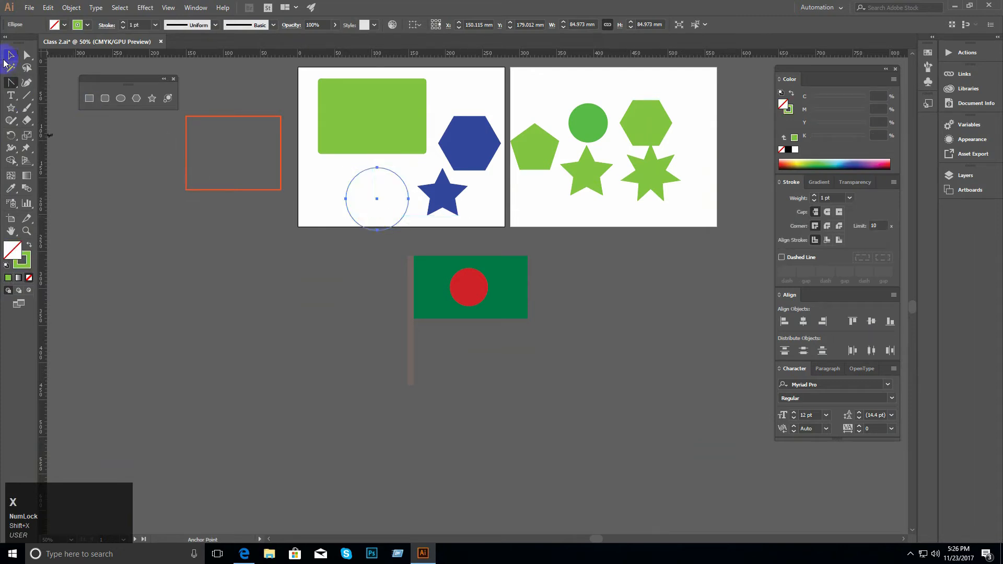
{"action": "left_click", "coordinate": [288, 292]}
Step: Move the outlined circle up so that it lies fully inside the first artboard
{"action": "key", "text": "ctrl+space"}
{"action": "left_click", "coordinate": [394, 241], "text": "ctrl"}
{"action": "left_click", "coordinate": [395, 241], "text": "ctrl"}
{"action": "left_click", "coordinate": [470, 253], "text": "ctrl"}
{"action": "left_click_drag", "start_coordinate": [442, 238], "coordinate": [321, 176]}
{"action": "left_click_drag", "start_coordinate": [365, 218], "coordinate": [490, 301]}
{"action": "left_click_drag", "start_coordinate": [452, 218], "coordinate": [400, 205]}
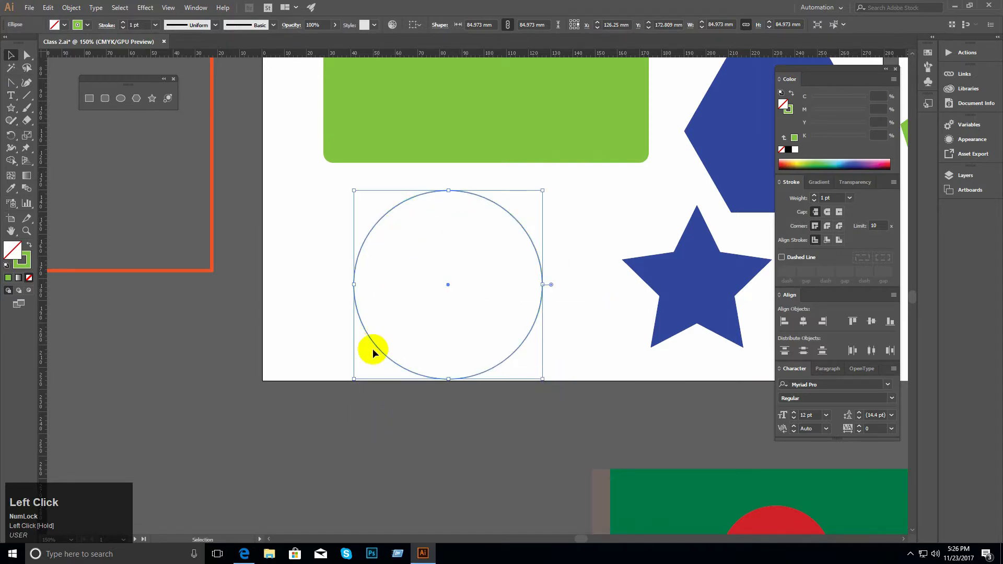
{"action": "left_click_drag", "start_coordinate": [373, 350], "coordinate": [369, 331]}
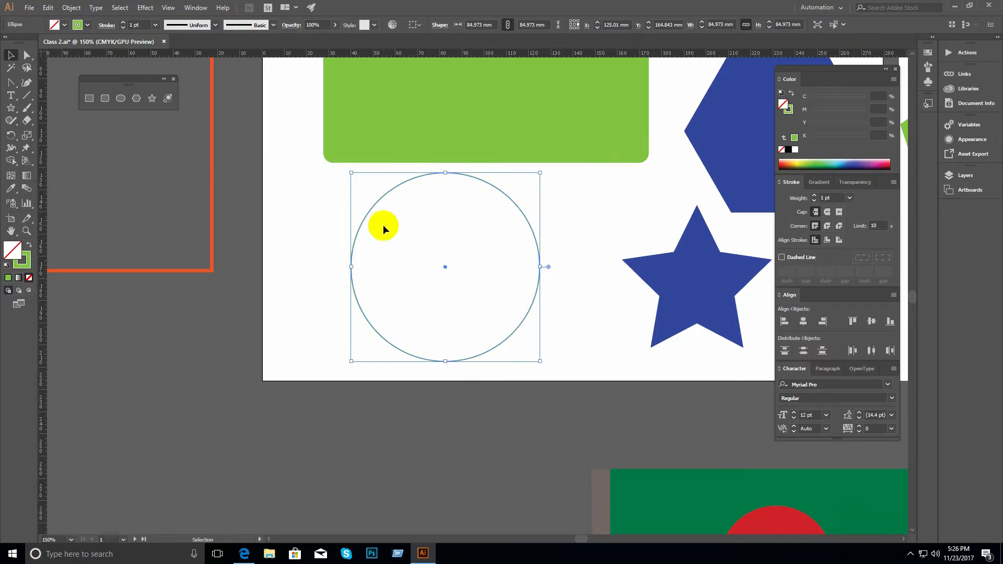
Step: Marquee-select the outlined circle and hide its bounding box
{"action": "left_click", "coordinate": [340, 230]}
{"action": "left_click_drag", "start_coordinate": [329, 197], "coordinate": [425, 284]}
{"action": "left_click_drag", "start_coordinate": [315, 218], "coordinate": [405, 202]}
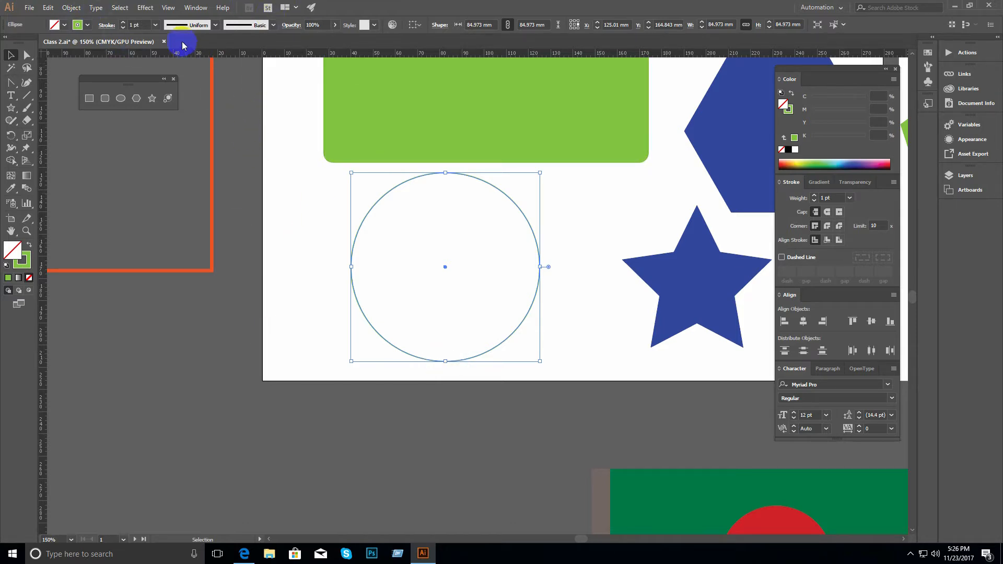
{"action": "left_click", "coordinate": [169, 8]}
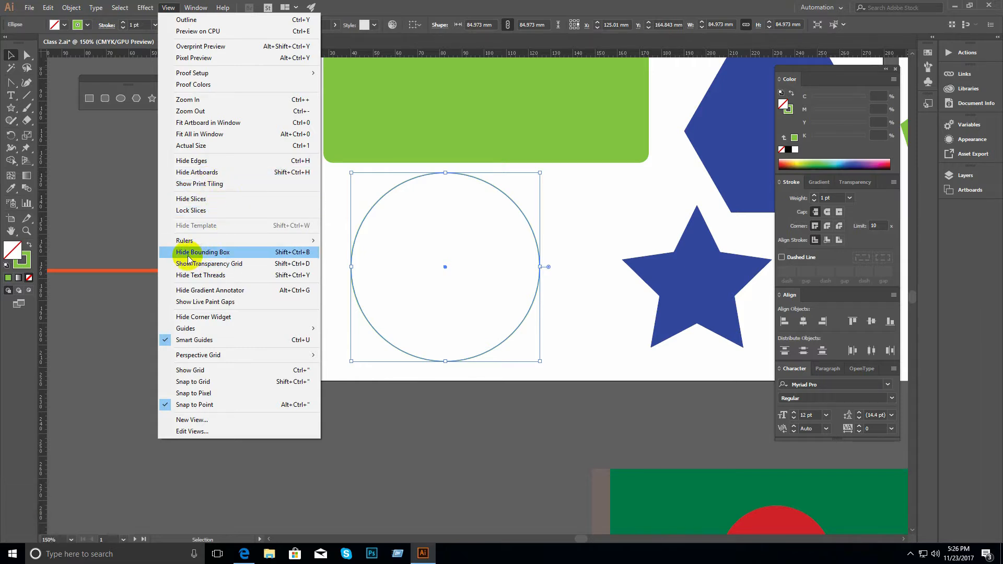
{"action": "left_click", "coordinate": [229, 255]}
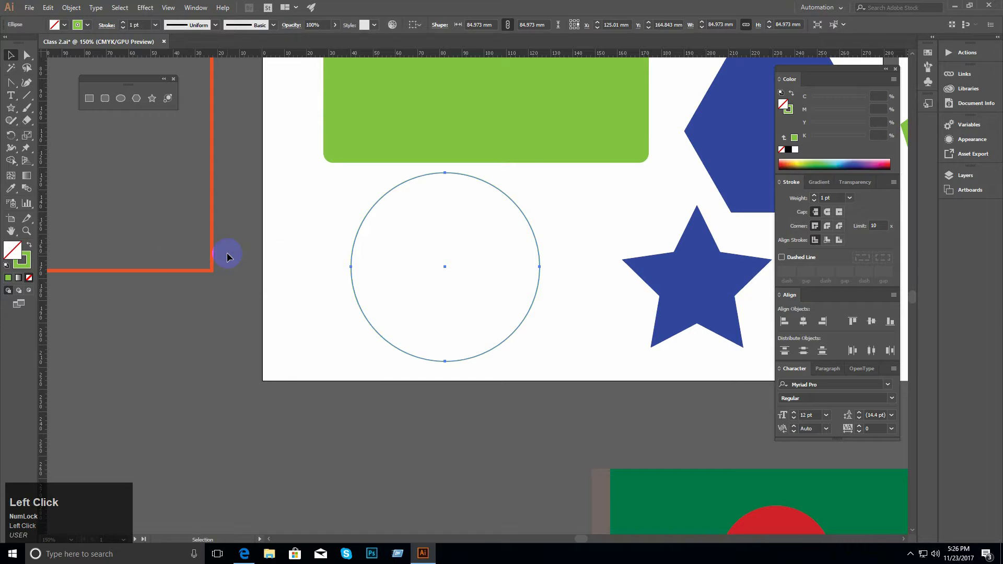
Step: Reselect the circle with the Selection tool and show the bounding box again
{"action": "left_click", "coordinate": [11, 56]}
{"action": "left_click_drag", "start_coordinate": [307, 213], "coordinate": [391, 277]}
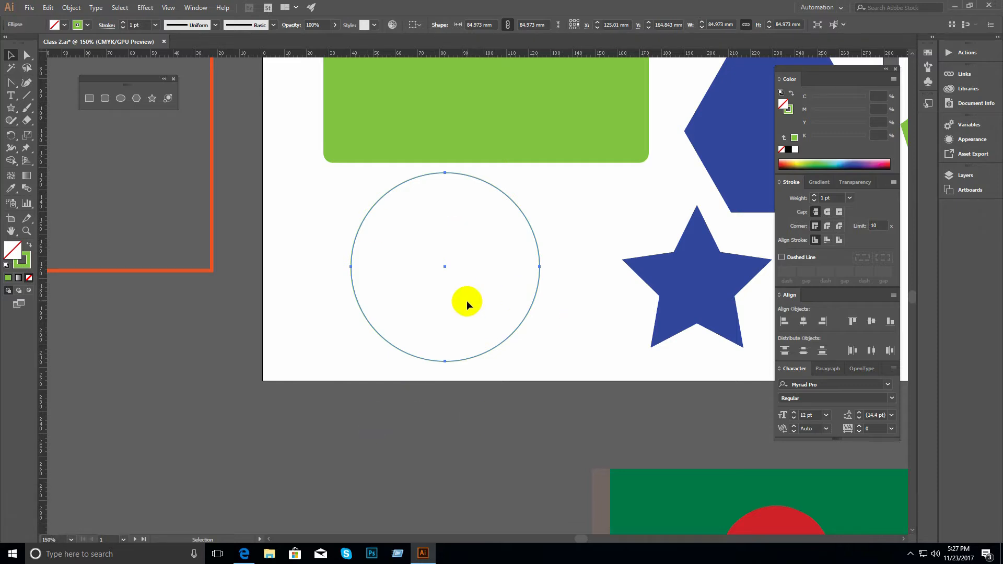
{"action": "left_click", "coordinate": [168, 7]}
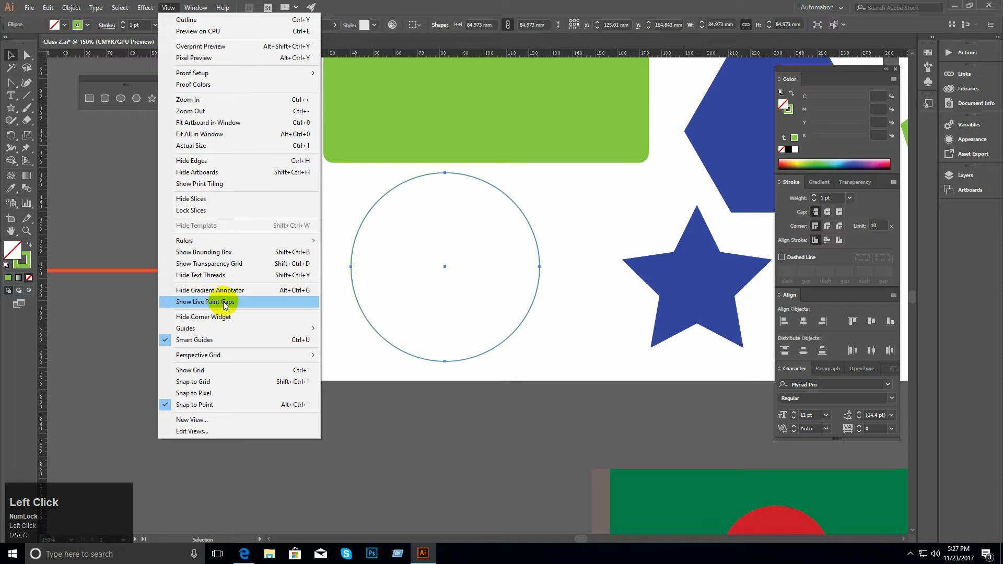
{"action": "left_click", "coordinate": [214, 253]}
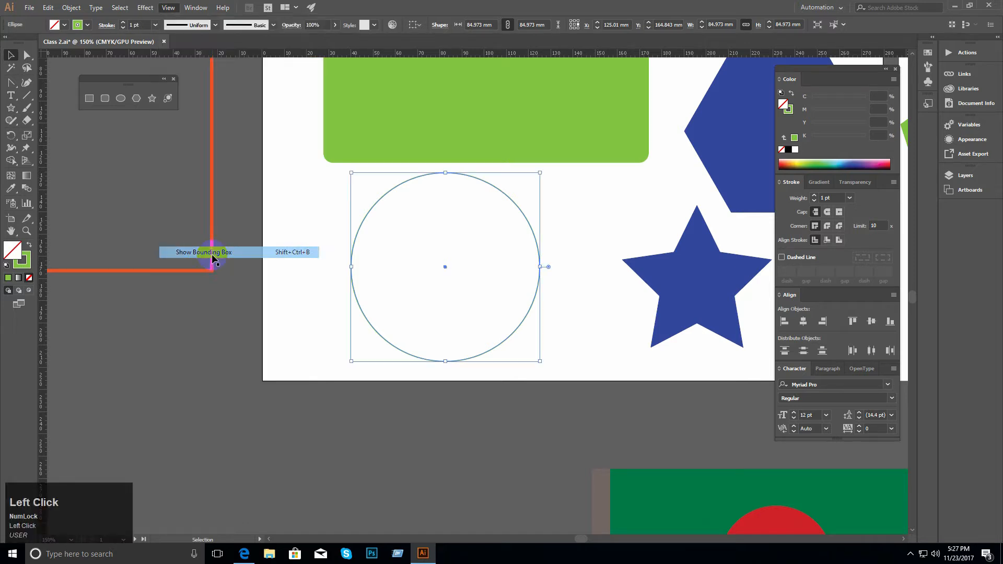
Step: Deselect the outlined circle and practise selecting it again with a marquee
{"action": "left_click", "coordinate": [278, 331]}
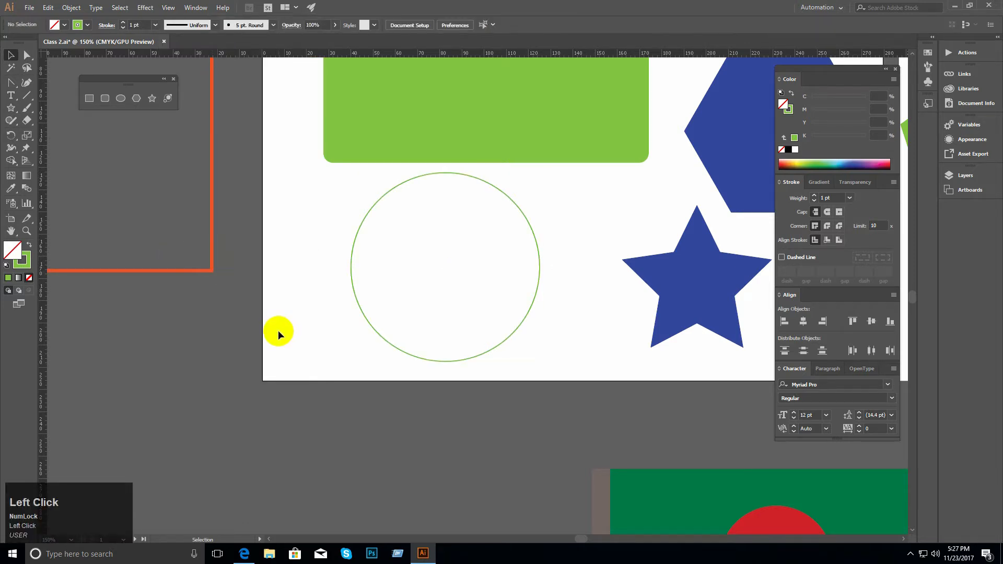
{"action": "left_click_drag", "start_coordinate": [302, 275], "coordinate": [372, 310]}
{"action": "left_click", "coordinate": [311, 297]}
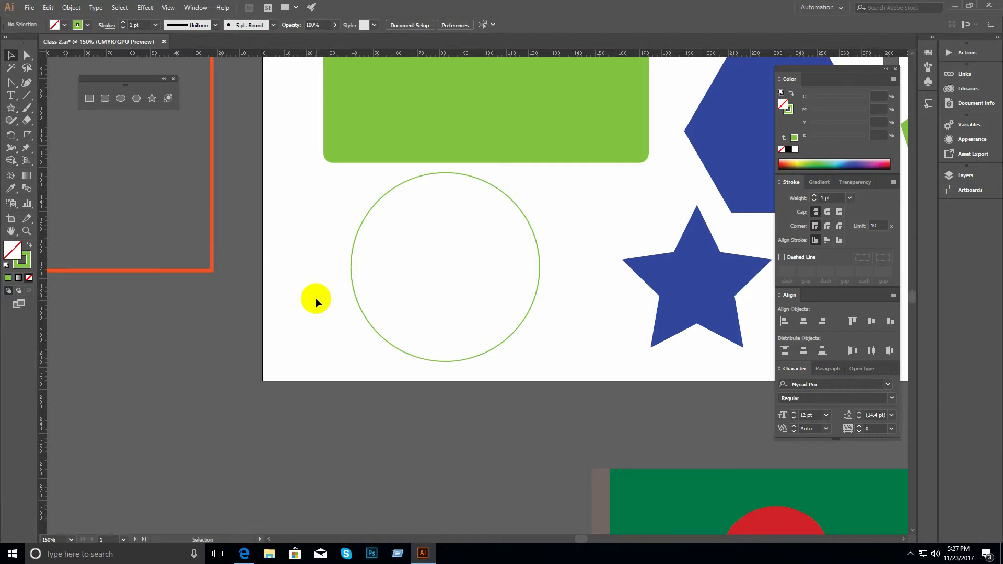
{"action": "left_click_drag", "start_coordinate": [305, 215], "coordinate": [442, 280]}
{"action": "left_click", "coordinate": [440, 282], "text": "ctrl+alt"}
{"action": "left_click_drag", "start_coordinate": [416, 282], "coordinate": [412, 285]}
{"action": "left_click", "coordinate": [425, 271], "text": "ctrl"}
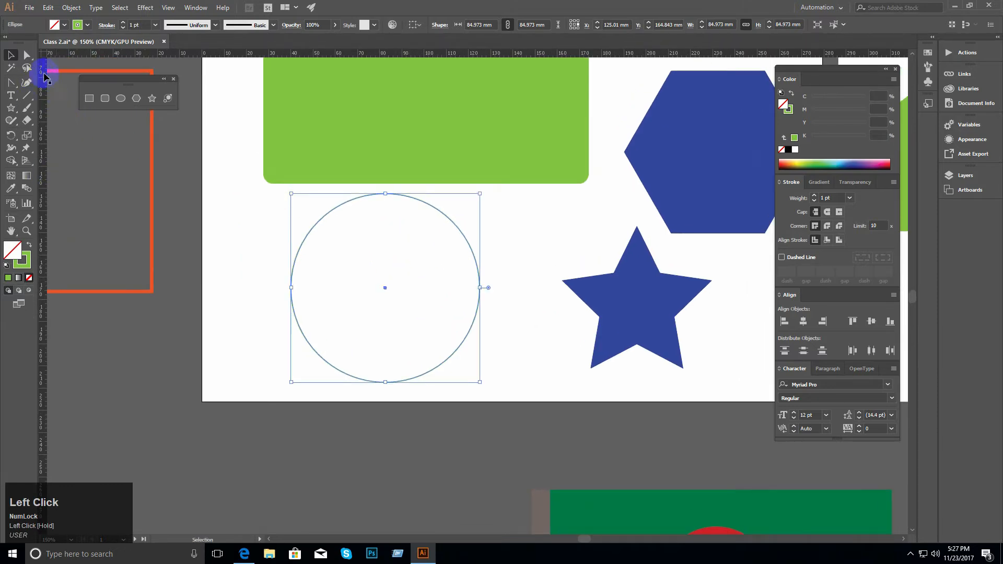
Step: Draw a tall rectangle about 25 by 105 mm below the first artboard, and swap its stroke to a green fill
{"action": "left_click", "coordinate": [443, 282], "text": "ctrl+alt"}
{"action": "left_click", "coordinate": [444, 281], "text": "ctrl+alt"}
{"action": "left_click", "coordinate": [397, 264], "text": "ctrl+alt"}
{"action": "key", "text": "space"}
{"action": "left_click_drag", "start_coordinate": [397, 264], "coordinate": [394, 218]}
{"action": "left_click_drag", "start_coordinate": [330, 183], "coordinate": [412, 203]}
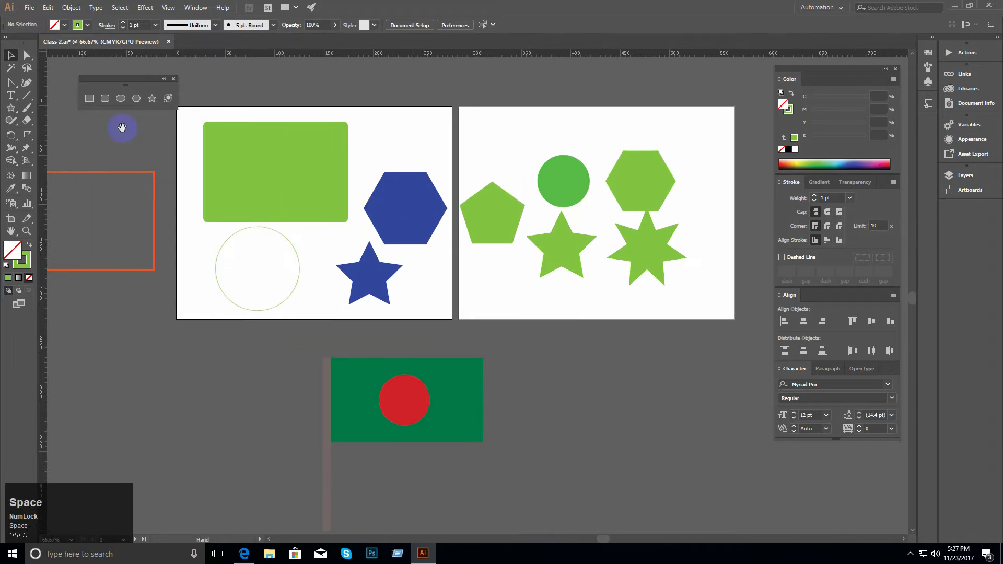
{"action": "left_click", "coordinate": [10, 108]}
{"action": "left_click_drag", "start_coordinate": [10, 108], "coordinate": [57, 108]}
{"action": "key", "text": "space"}
{"action": "left_click_drag", "start_coordinate": [347, 168], "coordinate": [355, 124]}
{"action": "left_click_drag", "start_coordinate": [166, 331], "coordinate": [190, 434]}
{"action": "left_click", "coordinate": [10, 55]}
{"action": "key", "text": "shift+x"}
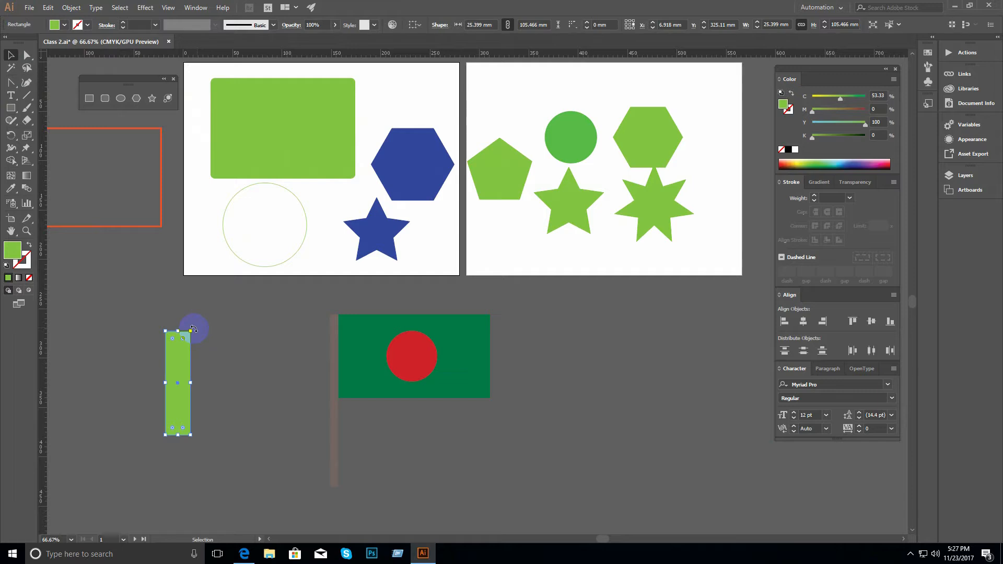
Step: Try rotating the tall green rectangle clockwise by its bounding box, and undo the rotation
{"action": "left_click_drag", "start_coordinate": [195, 329], "coordinate": [207, 366]}
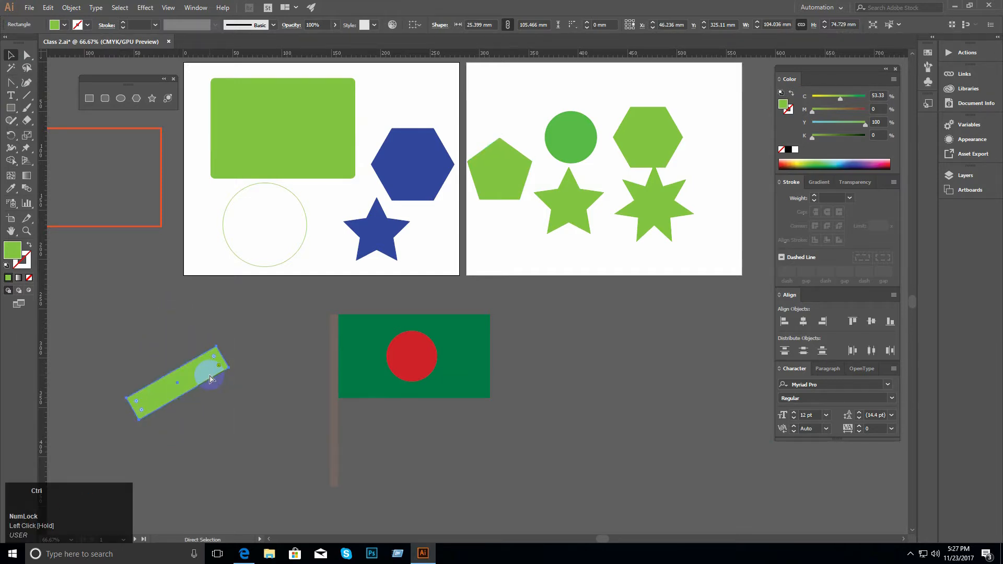
{"action": "key", "text": "ctrl+z"}
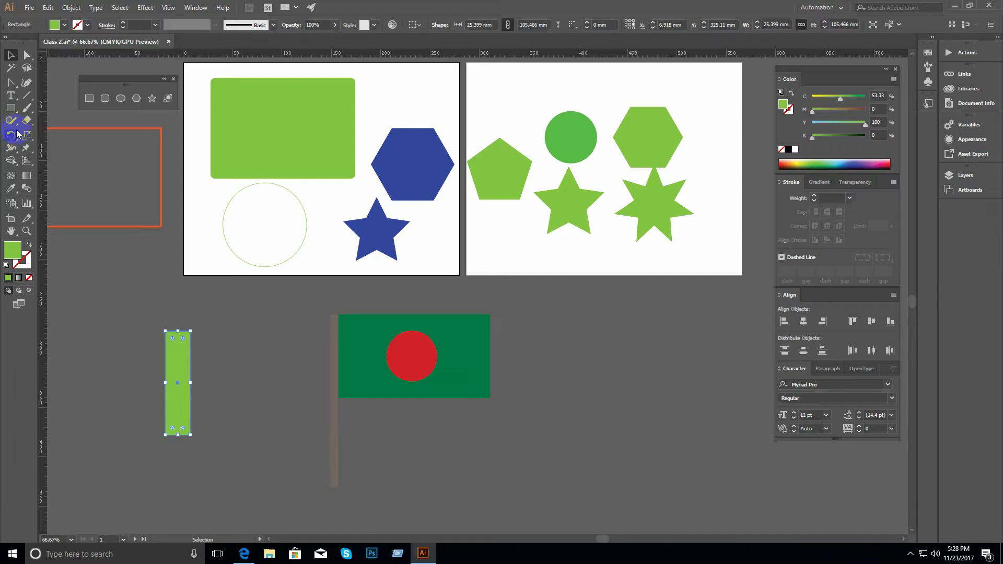
Step: Activate the Rotate tool for the tall rectangle and change its fill to blue, about C 87 and M 77
{"action": "left_click", "coordinate": [16, 136]}
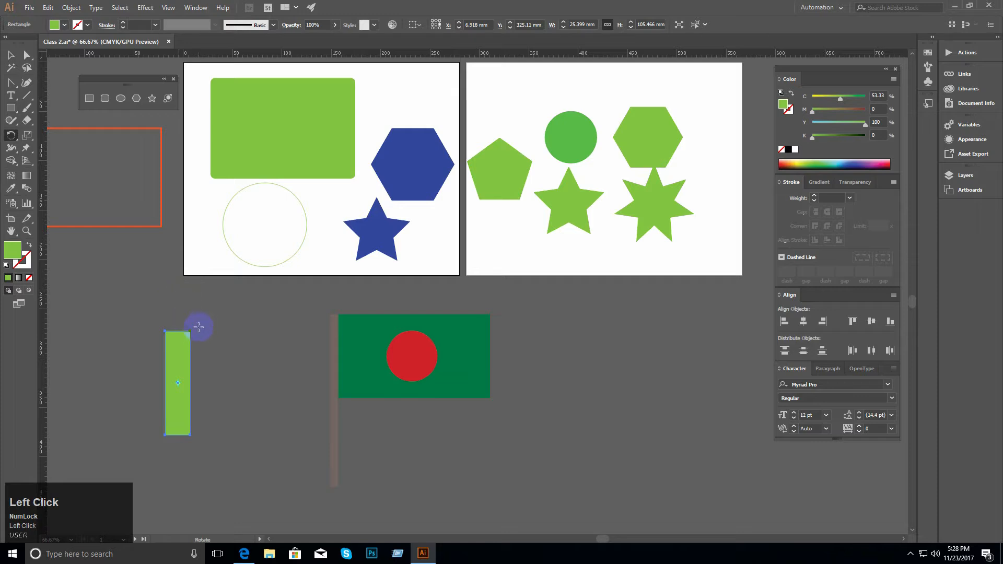
{"action": "key", "text": "ctrl+space"}
{"action": "left_click", "coordinate": [314, 359], "text": "ctrl"}
{"action": "left_click", "coordinate": [386, 323], "text": "ctrl"}
{"action": "left_click", "coordinate": [385, 322], "text": "ctrl"}
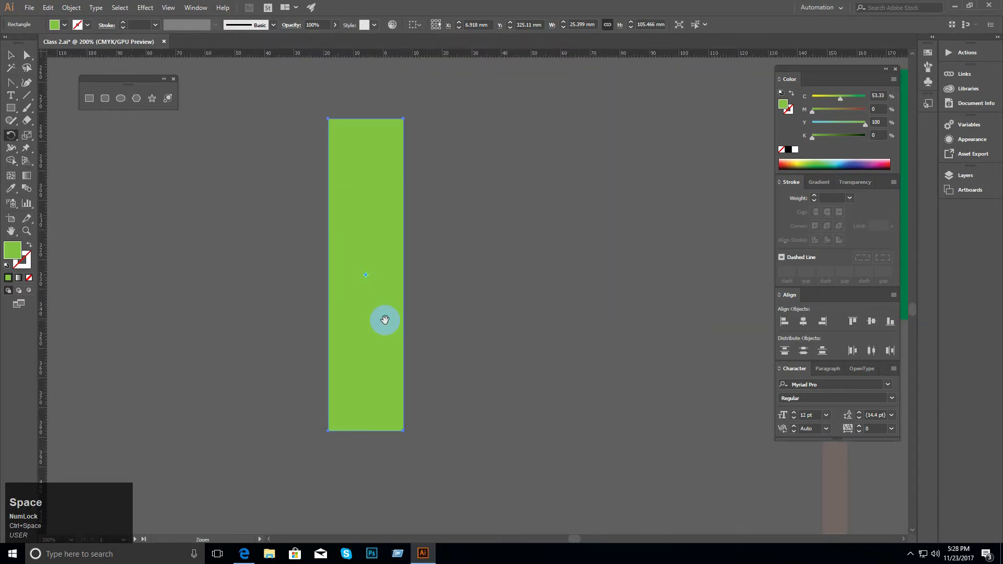
{"action": "left_click_drag", "start_coordinate": [385, 320], "coordinate": [289, 369]}
{"action": "left_click", "coordinate": [11, 54]}
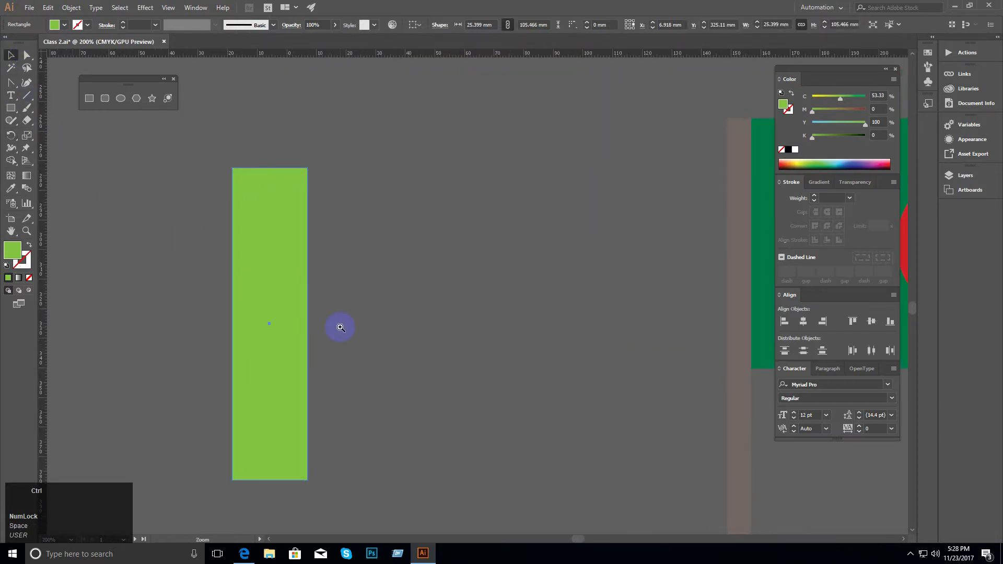
{"action": "left_click", "coordinate": [338, 327], "text": "ctrl"}
{"action": "left_click", "coordinate": [336, 312], "text": "ctrl+alt"}
{"action": "left_click_drag", "start_coordinate": [338, 311], "coordinate": [291, 288]}
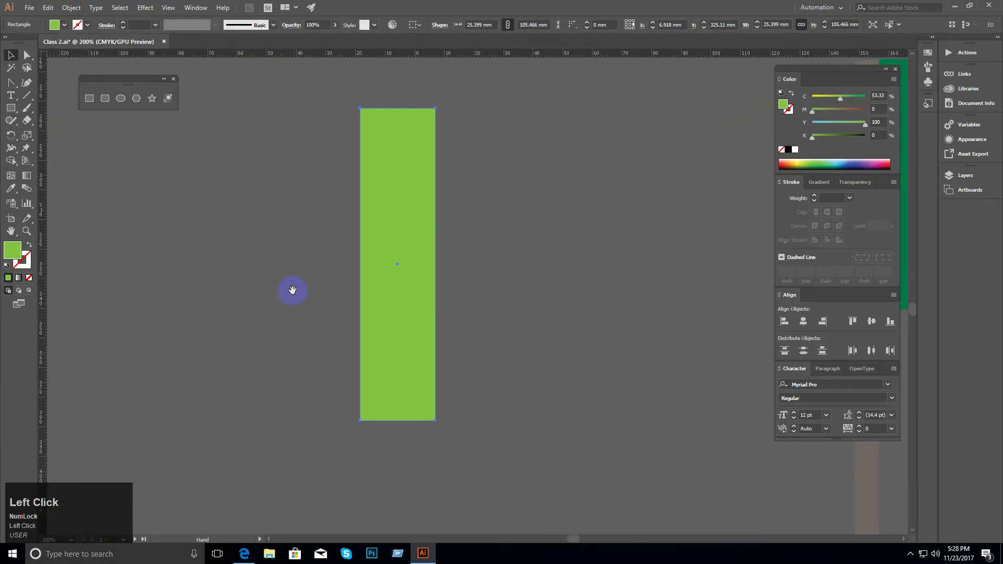
{"action": "left_click", "coordinate": [12, 136]}
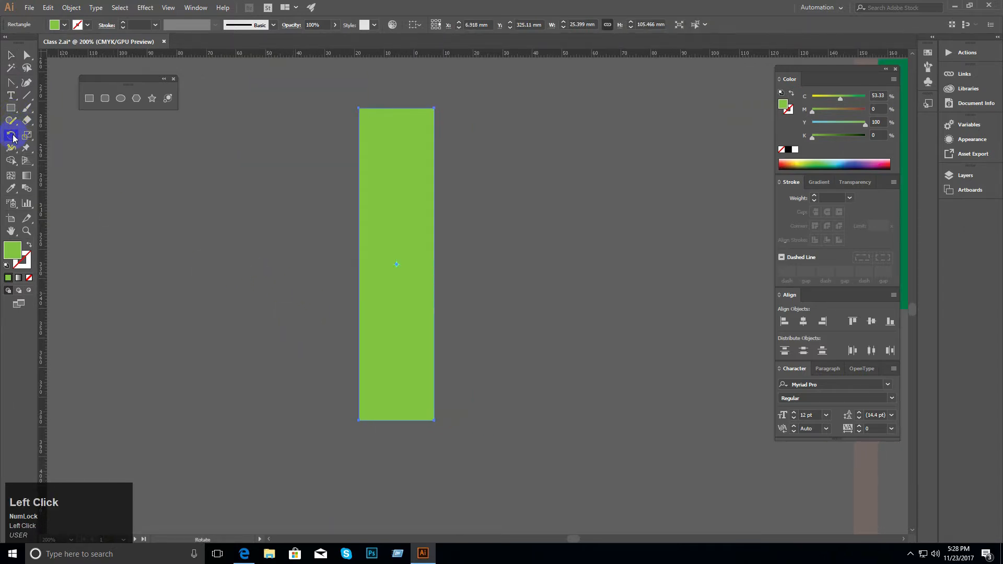
{"action": "left_click", "coordinate": [856, 159]}
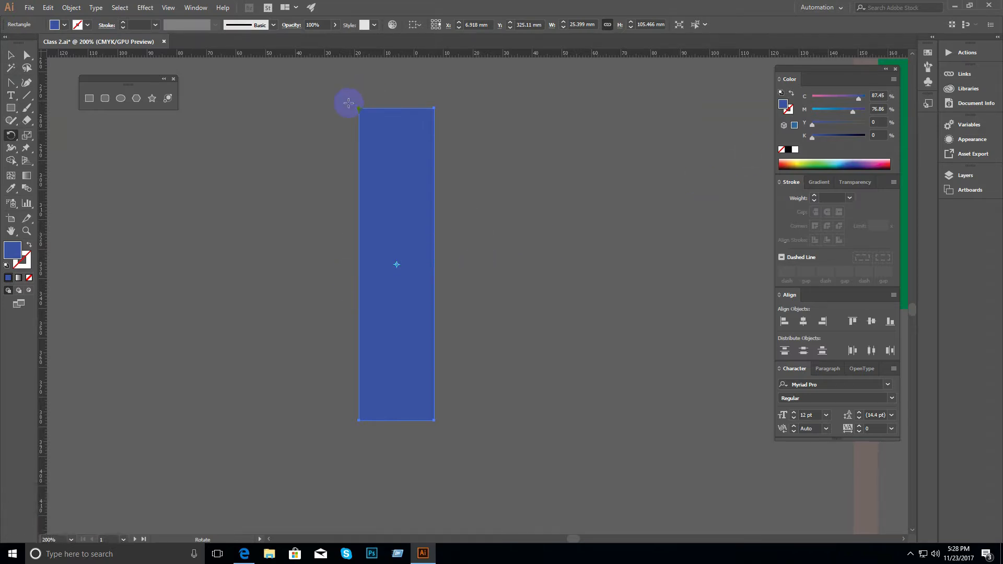
Step: Try rotating the blue rectangle about its centre with the Rotate tool, and undo the rotation
{"action": "left_click_drag", "start_coordinate": [335, 111], "coordinate": [252, 265]}
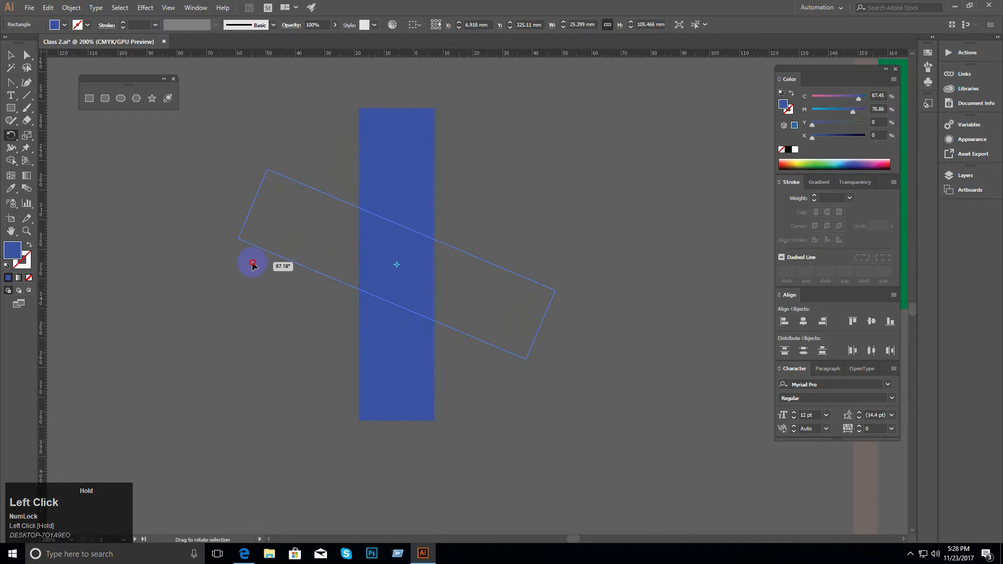
{"action": "left_click_drag", "start_coordinate": [252, 265], "coordinate": [253, 171]}
{"action": "key", "text": "ctrl+z"}
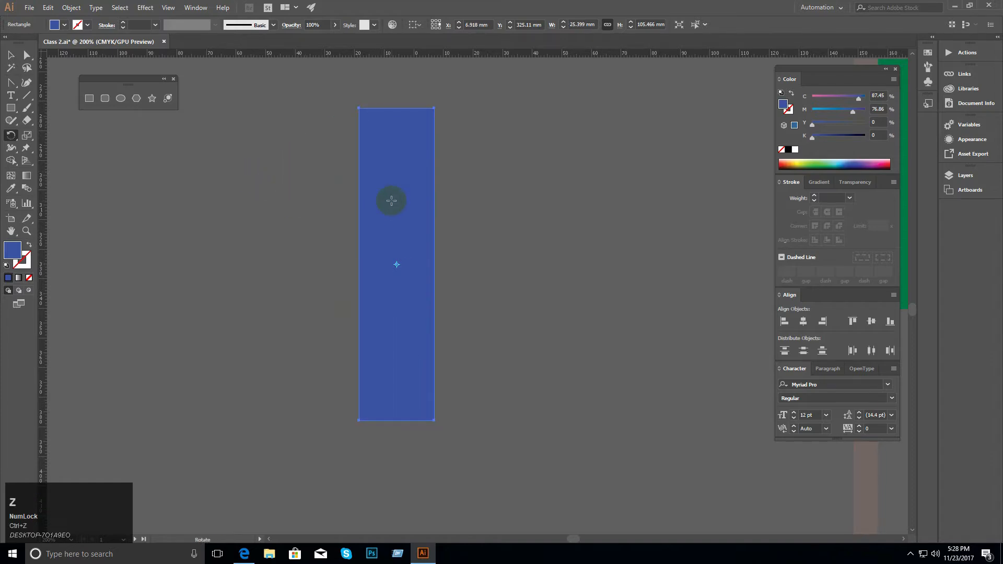
Step: Narrow the blue rectangle to about 12.7 mm wide and place the rotation pivot on its upper-left corner
{"action": "key", "text": "ctrl"}
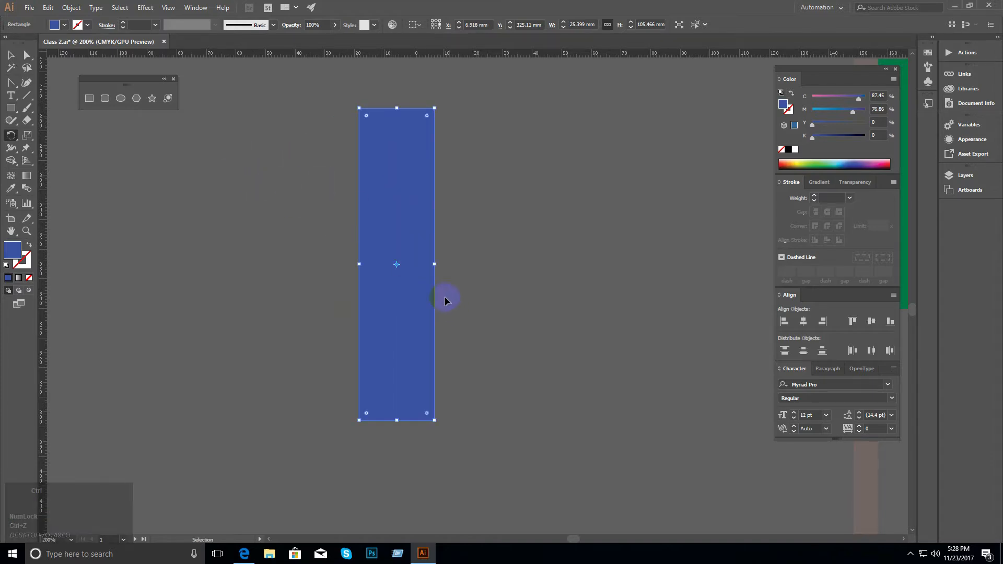
{"action": "left_click_drag", "start_coordinate": [435, 267], "coordinate": [399, 257]}
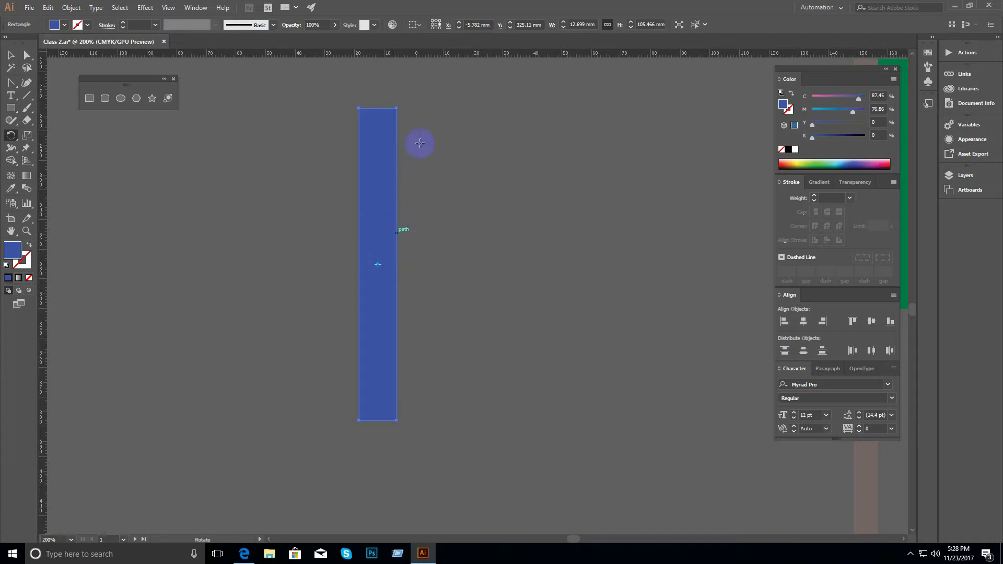
{"action": "key", "text": "space"}
{"action": "left_click", "coordinate": [359, 109]}
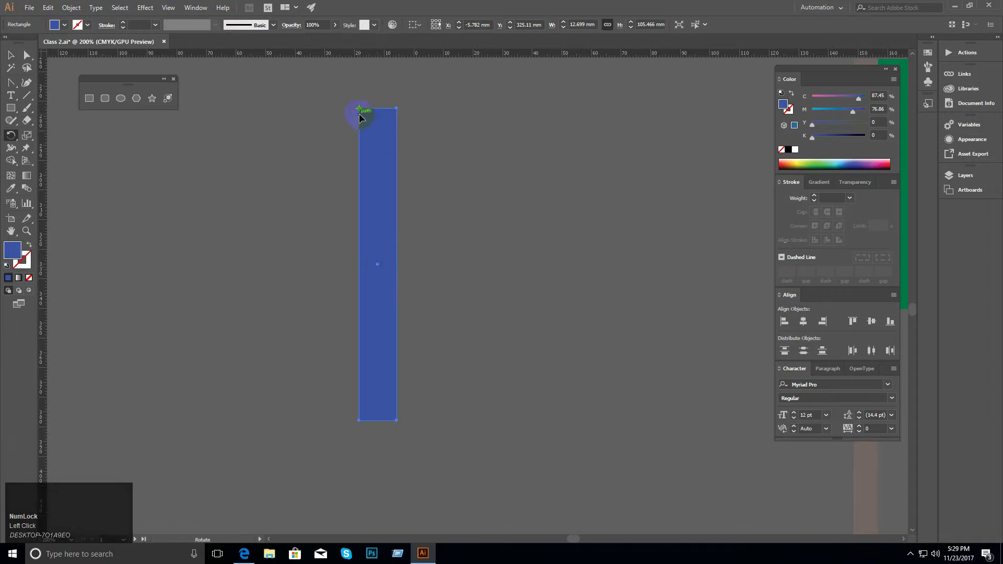
Step: Try rotating the narrow blue bar about its upper-left corner, and undo the rotation
{"action": "left_click_drag", "start_coordinate": [404, 412], "coordinate": [566, 221]}
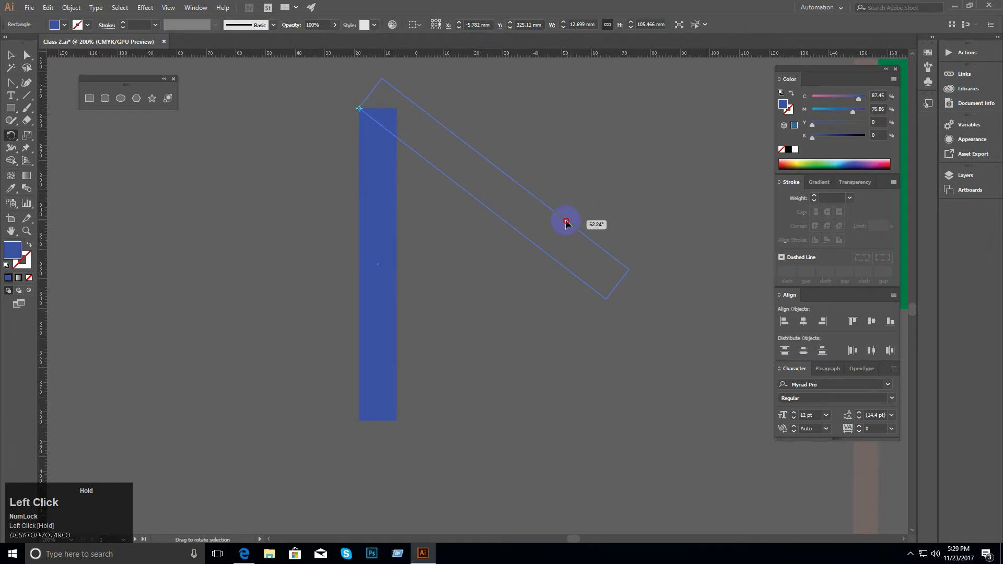
{"action": "left_click_drag", "start_coordinate": [566, 222], "coordinate": [528, 262]}
{"action": "key", "text": "ctrl+z"}
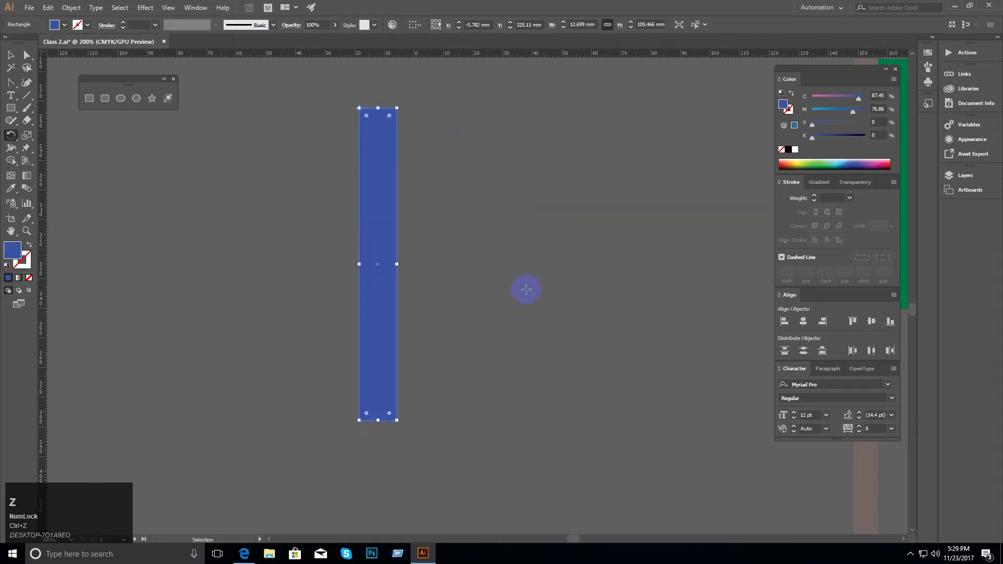
Step: Rotate a copy of the blue bar about its upper-left corner, repeat the transformation around a full circle, and deselect the burst
{"action": "left_click_drag", "start_coordinate": [409, 391], "coordinate": [506, 315]}
{"action": "left_click", "coordinate": [503, 307], "text": "ctrl+alt"}
{"action": "left_click", "coordinate": [503, 307], "text": "ctrl+alt"}
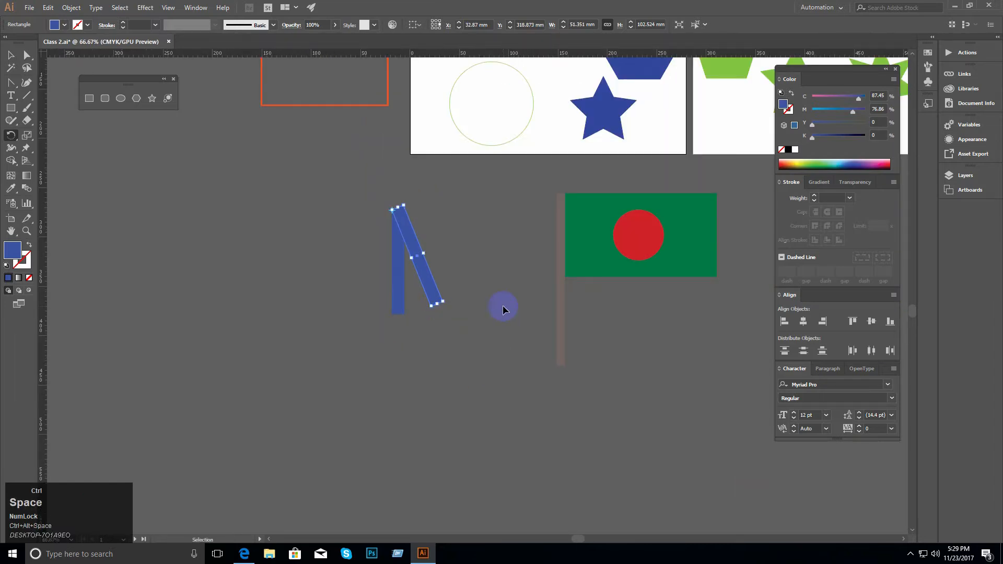
{"action": "key", "text": "ctrl+d"}
{"action": "key", "text": "ctrl+d"}
{"action": "key", "text": "ctrl+d"}
{"action": "key", "text": "ctrl+d"}
{"action": "key", "text": "ctrl+d"}
{"action": "key", "text": "ctrl+d"}
{"action": "key", "text": "ctrl+d"}
{"action": "key", "text": "ctrl+d"}
{"action": "key", "text": "ctrl+d"}
{"action": "key", "text": "ctrl+d"}
{"action": "key", "text": "ctrl+d"}
{"action": "key", "text": "ctrl+d"}
{"action": "key", "text": "ctrl+d"}
{"action": "key", "text": "ctrl+d"}
{"action": "key", "text": "ctrl+d"}
{"action": "key", "text": "ctrl+d"}
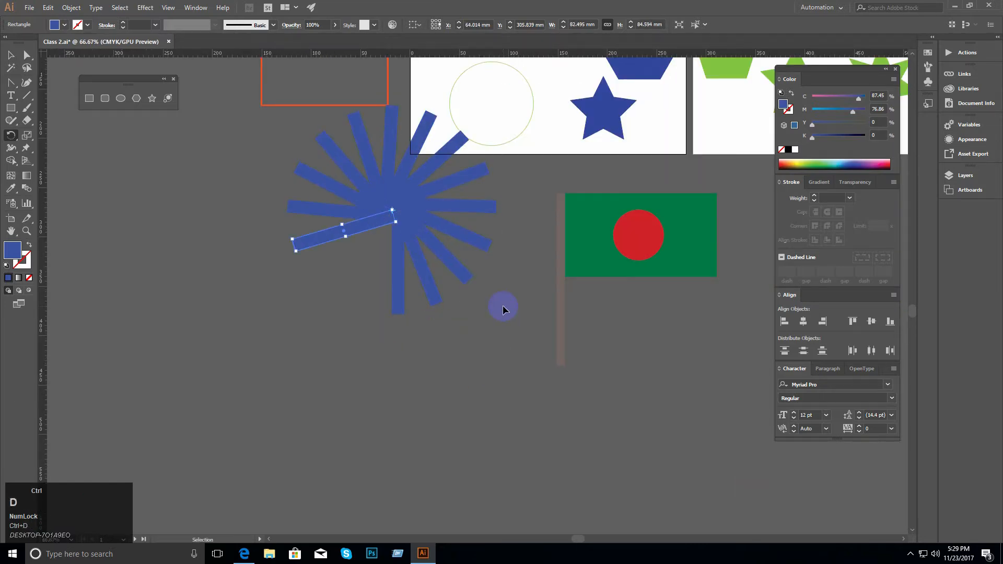
{"action": "key", "text": "ctrl+d"}
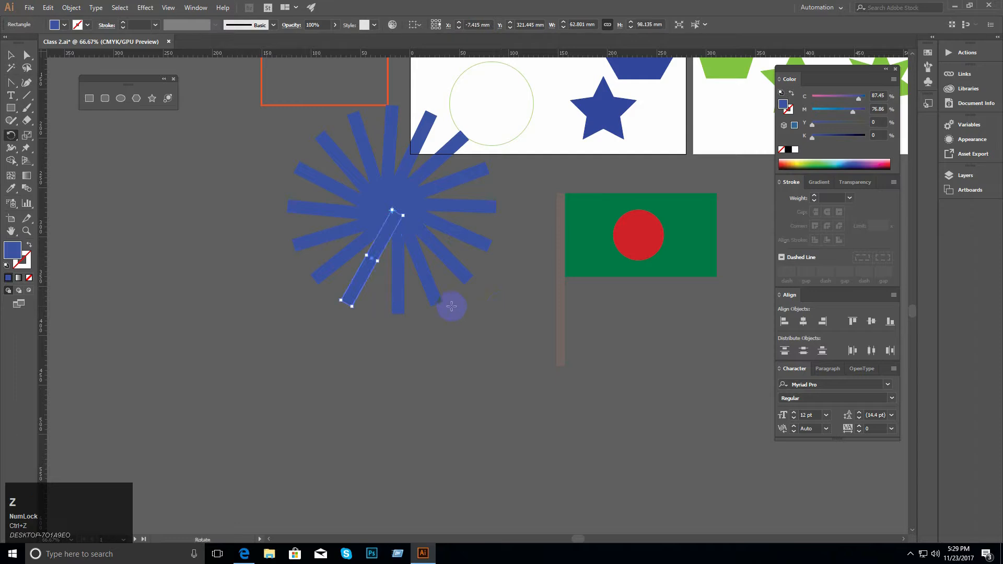
{"action": "left_click", "coordinate": [11, 55]}
{"action": "left_click", "coordinate": [239, 286]}
{"action": "left_click", "coordinate": [356, 283], "text": "ctrl+alt"}
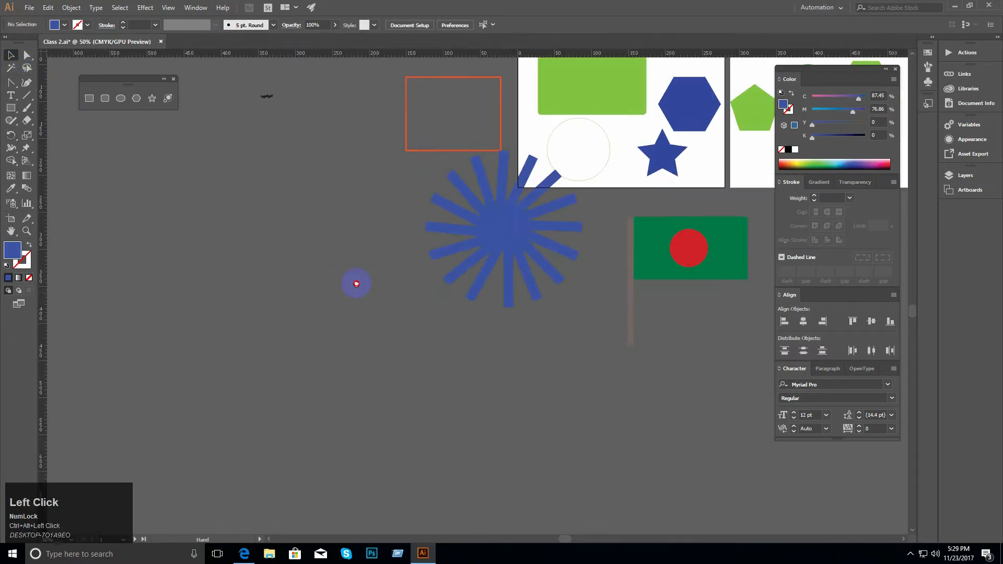
Step: Select the whole blue burst overlapping the artboard's lower-left corner, shift it clear of the artboard, and delete it
{"action": "left_click_drag", "start_coordinate": [427, 256], "coordinate": [260, 245]}
{"action": "left_click_drag", "start_coordinate": [403, 312], "coordinate": [254, 192]}
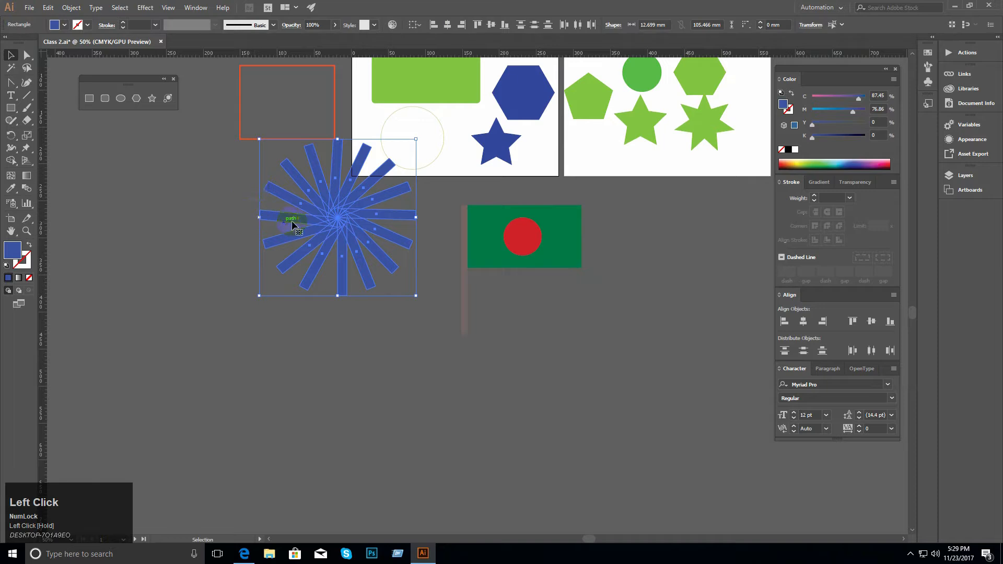
{"action": "left_click_drag", "start_coordinate": [338, 232], "coordinate": [289, 262]}
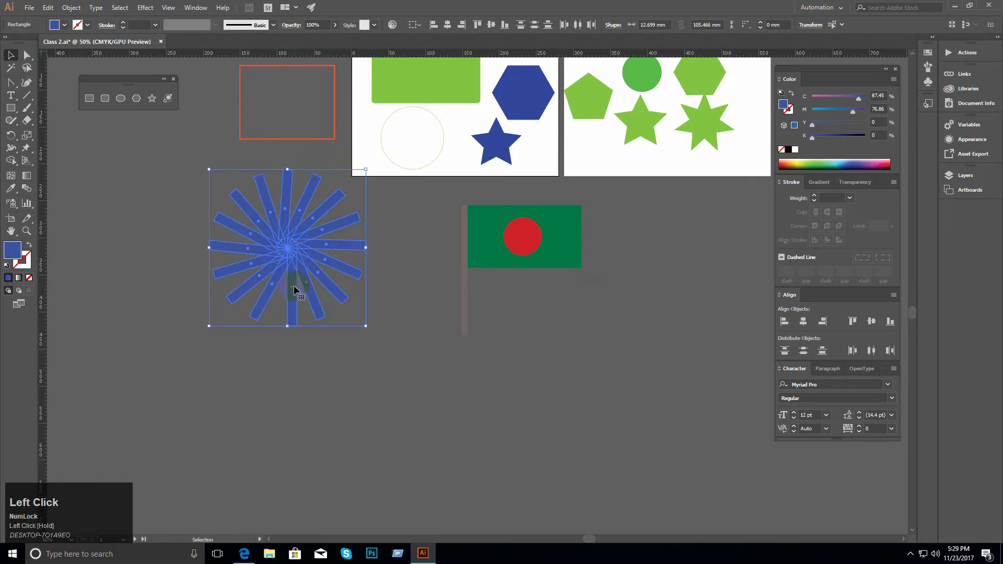
{"action": "key", "text": "BackSpace"}
{"action": "left_click", "coordinate": [394, 261], "text": "ctrl"}
{"action": "left_click_drag", "start_coordinate": [394, 261], "coordinate": [319, 248]}
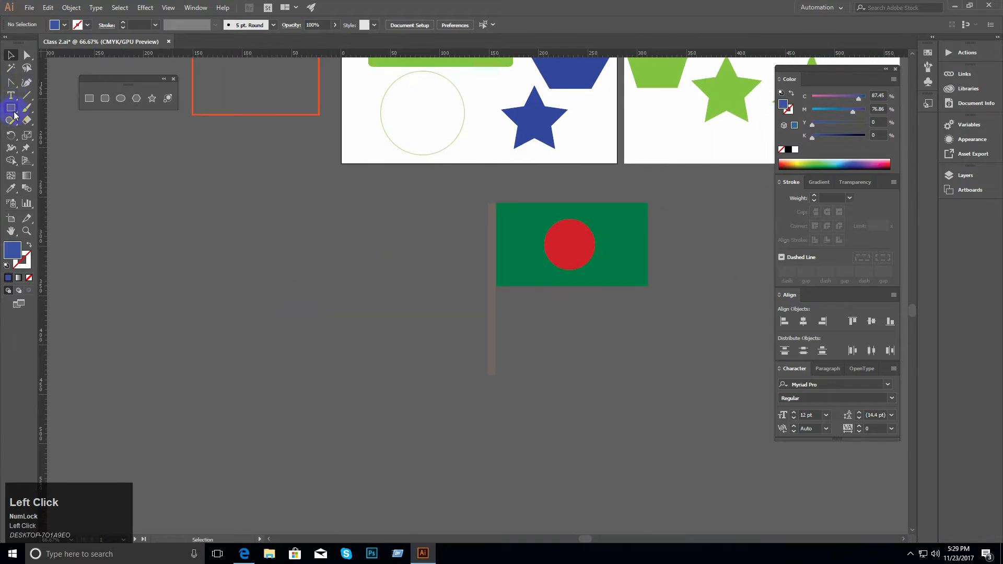
{"action": "key", "text": "space"}
{"action": "left_click_drag", "start_coordinate": [346, 229], "coordinate": [378, 258]}
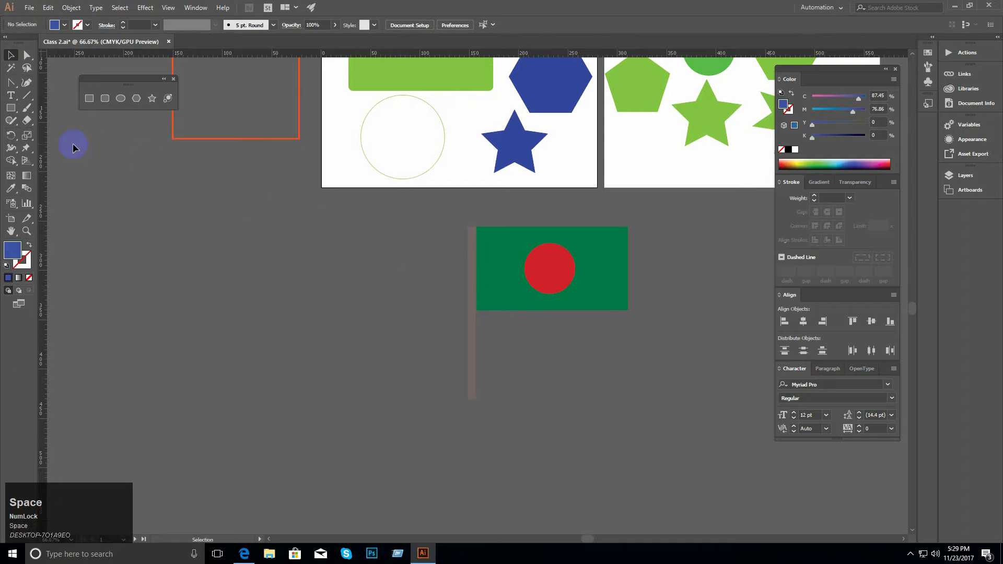
{"action": "left_click", "coordinate": [11, 135]}
{"action": "key", "text": "space"}
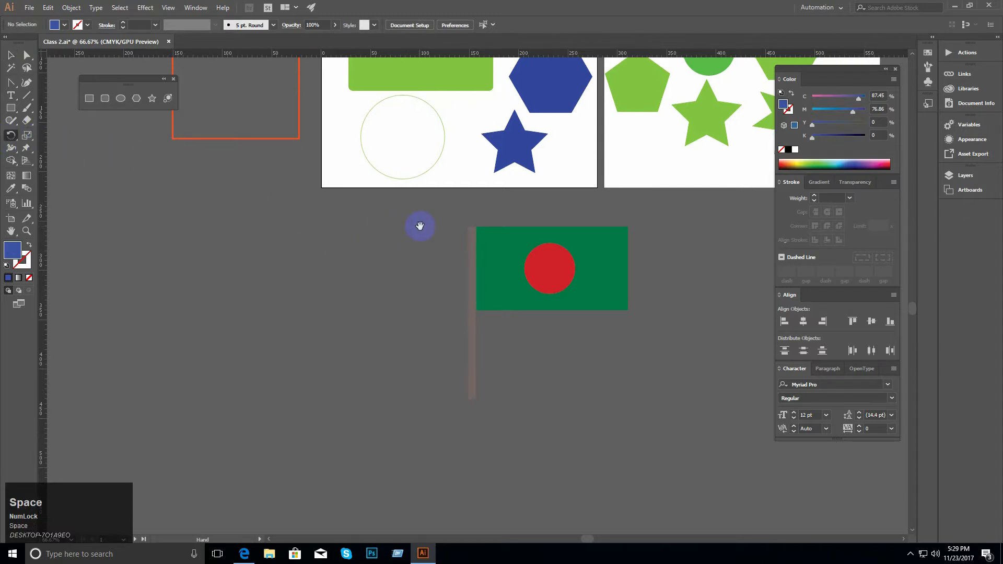
{"action": "left_click_drag", "start_coordinate": [423, 228], "coordinate": [408, 224]}
{"action": "left_click", "coordinate": [438, 256], "text": "ctrl+alt"}
{"action": "left_click_drag", "start_coordinate": [445, 293], "coordinate": [389, 263]}
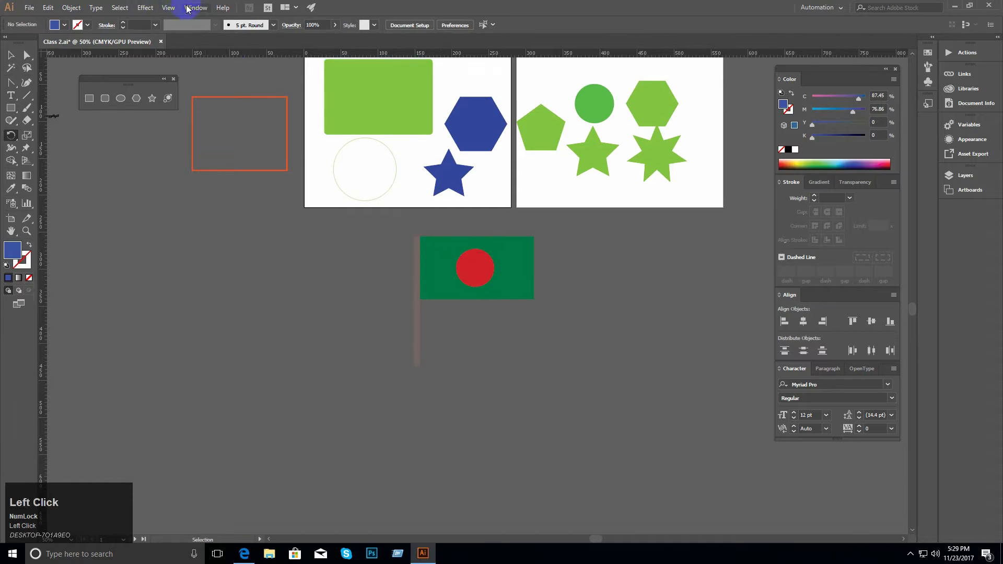
Step: Show the Transform panel and place it in the empty canvas area beside the flag
{"action": "left_click", "coordinate": [156, 10]}
{"action": "mouse_move", "coordinate": [196, 8]}
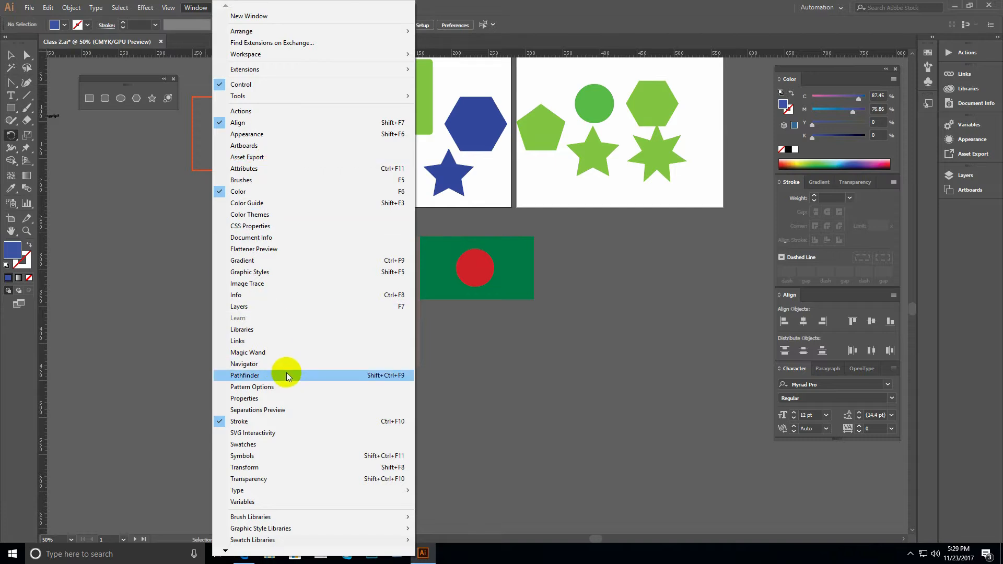
{"action": "left_click", "coordinate": [243, 467]}
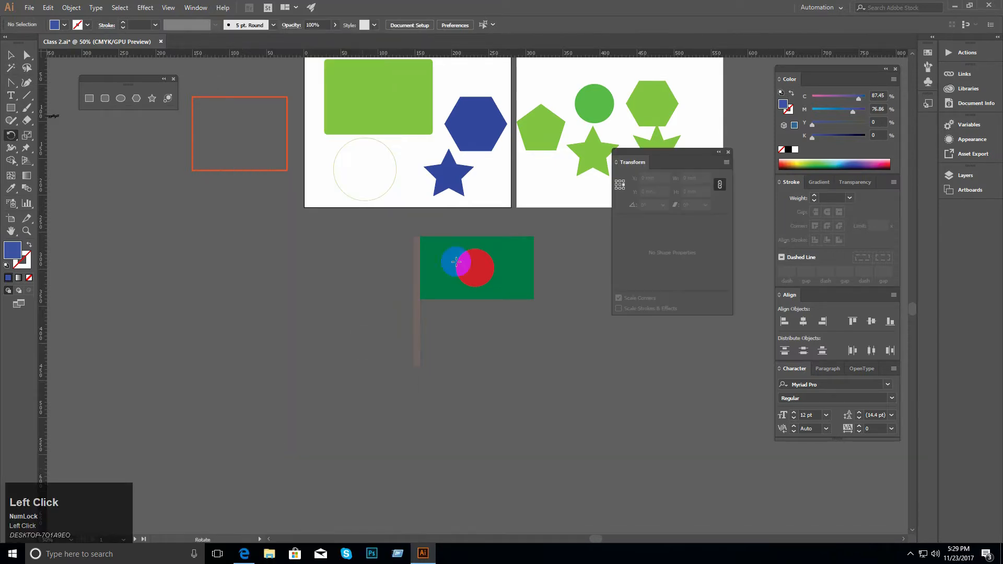
{"action": "left_click_drag", "start_coordinate": [664, 161], "coordinate": [691, 219]}
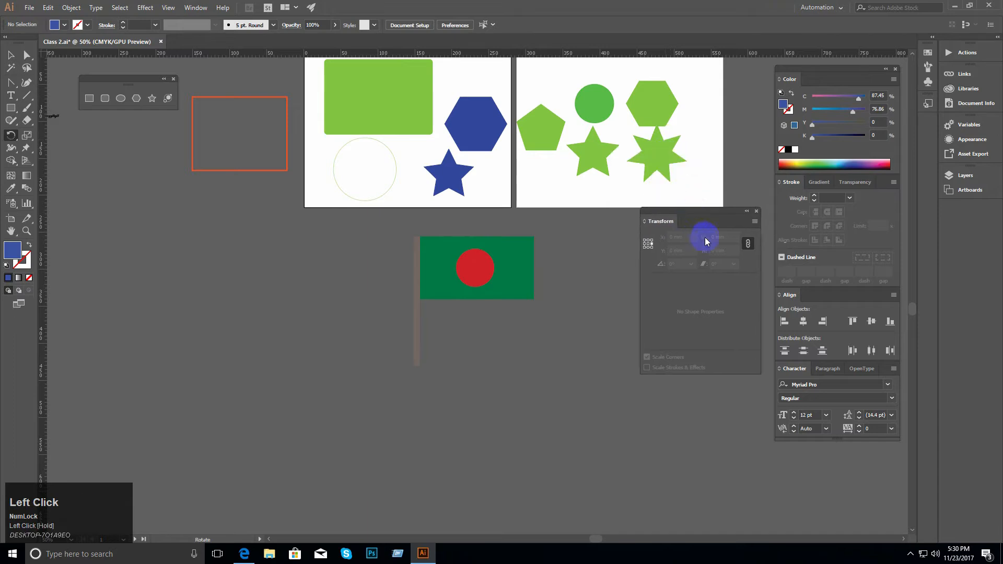
Step: Move the green rounded rectangle off the artboard into the empty area to the left of the flag
{"action": "left_click", "coordinate": [26, 57]}
{"action": "left_click", "coordinate": [11, 55]}
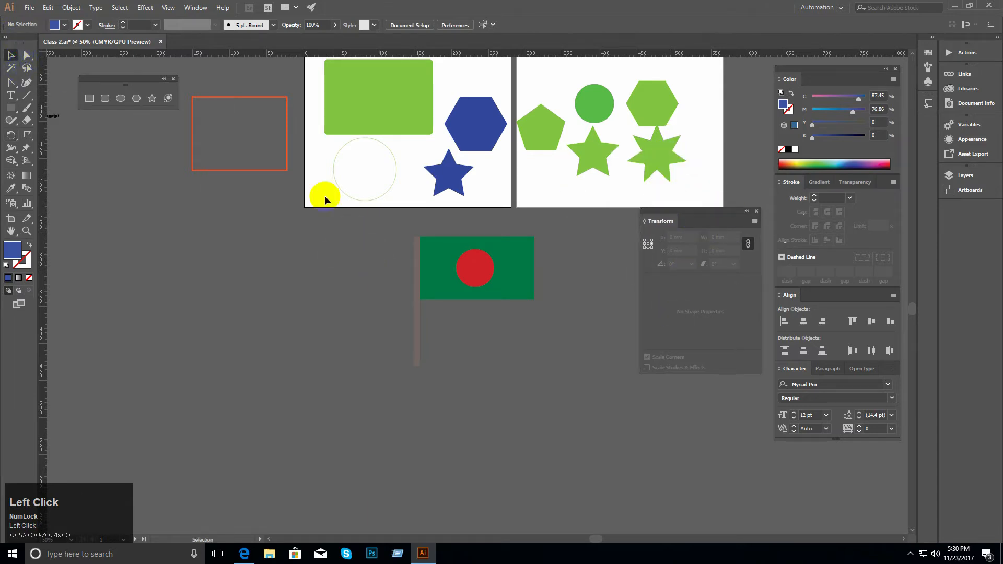
{"action": "left_click_drag", "start_coordinate": [386, 113], "coordinate": [330, 315]}
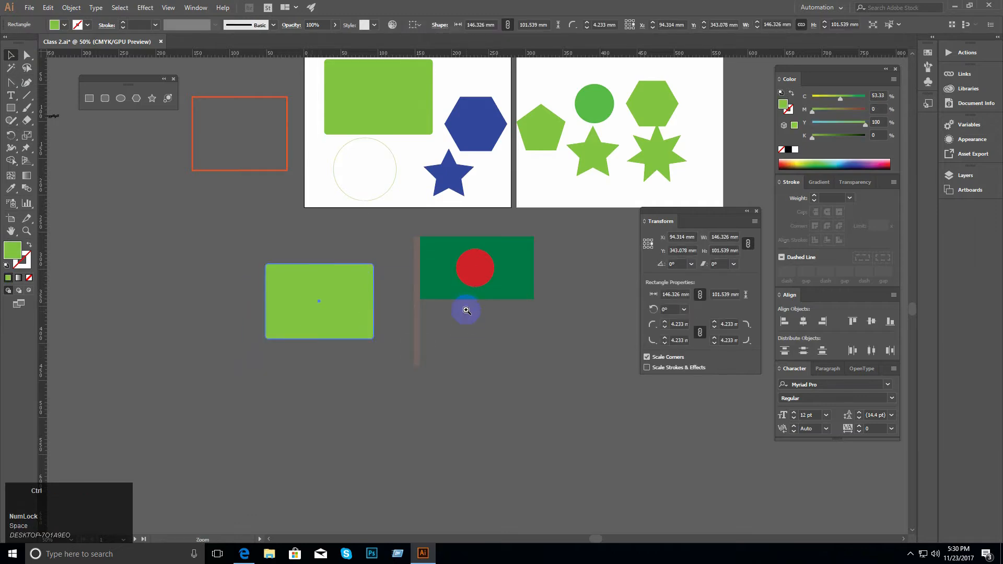
Step: Set the green rectangle's corner radius to 0 mm
{"action": "left_click", "coordinate": [466, 307], "text": "ctrl"}
{"action": "left_click", "coordinate": [435, 304], "text": "ctrl"}
{"action": "left_click_drag", "start_coordinate": [345, 259], "coordinate": [471, 270]}
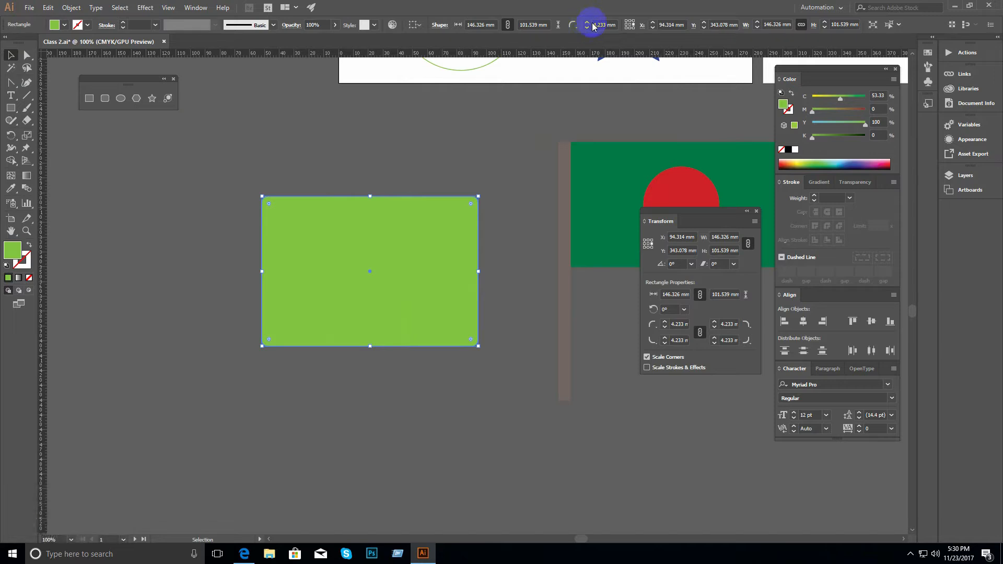
{"action": "left_click_drag", "start_coordinate": [593, 25], "coordinate": [636, 29]}
{"action": "type", "text": "0"}
{"action": "key", "text": "Return"}
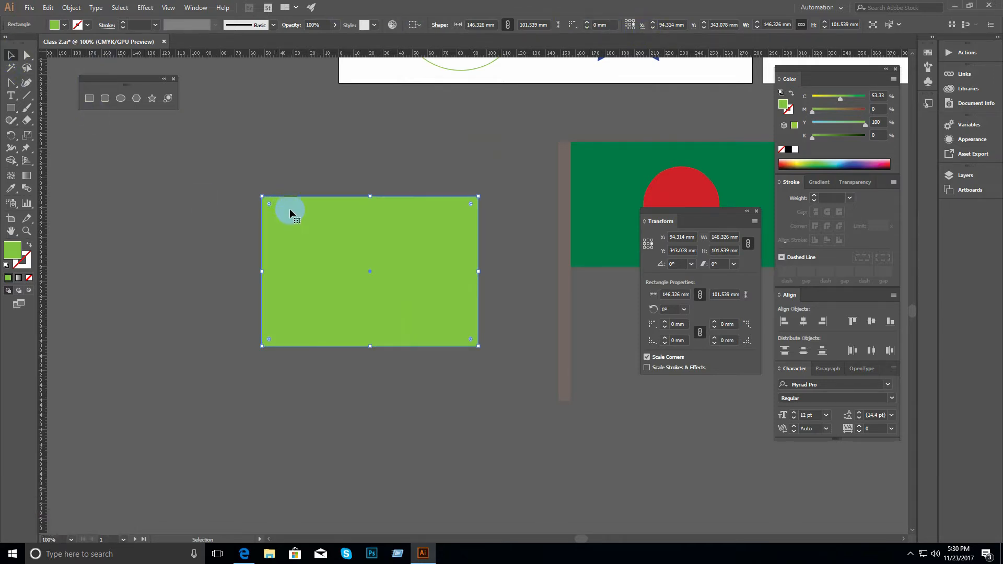
Step: Try rounding the green rectangle's corners to about 16.7 mm and to 21 mm, returning the radius to 0 mm
{"action": "left_click_drag", "start_coordinate": [269, 205], "coordinate": [298, 216]}
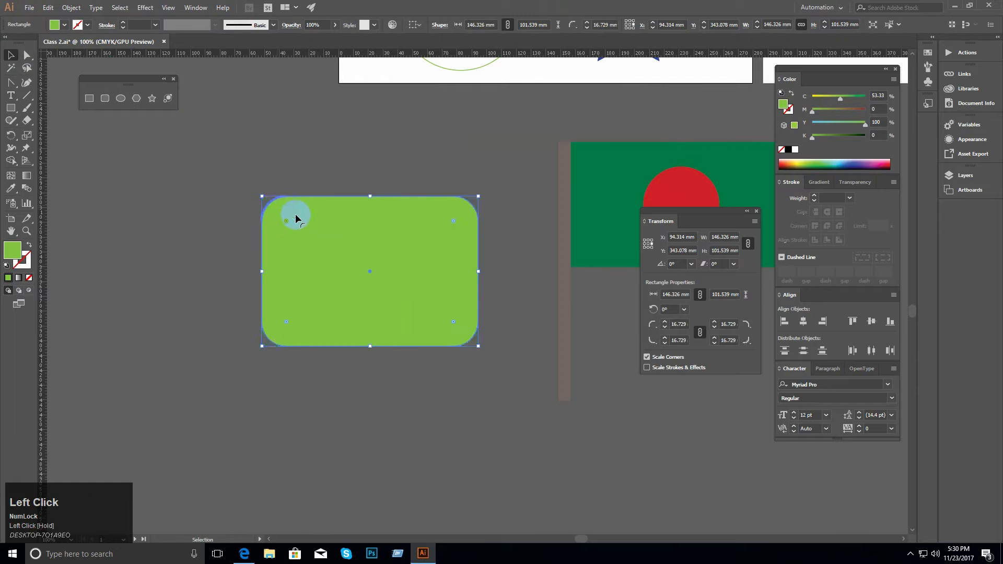
{"action": "key", "text": "ctrl+z"}
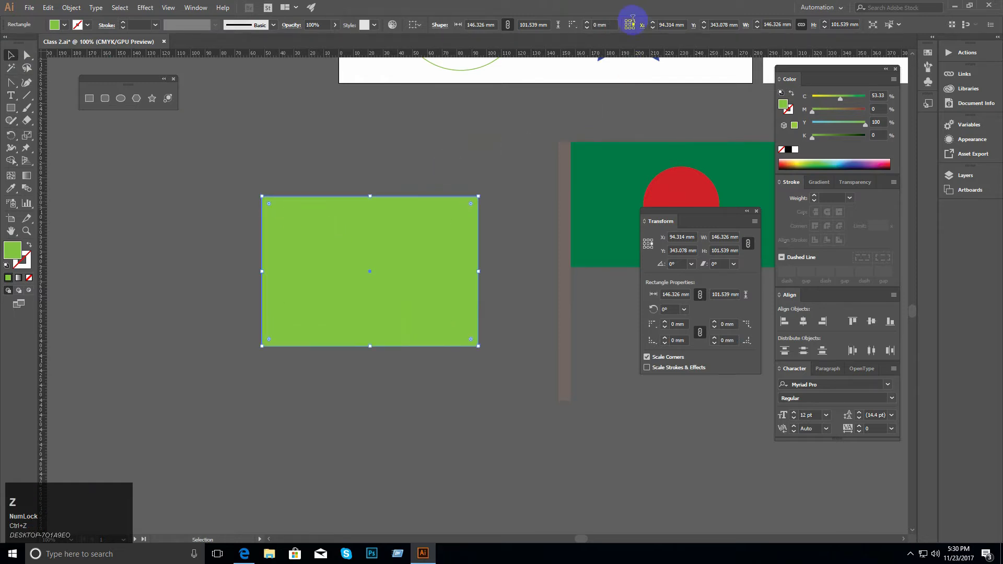
{"action": "left_click", "coordinate": [587, 23]}
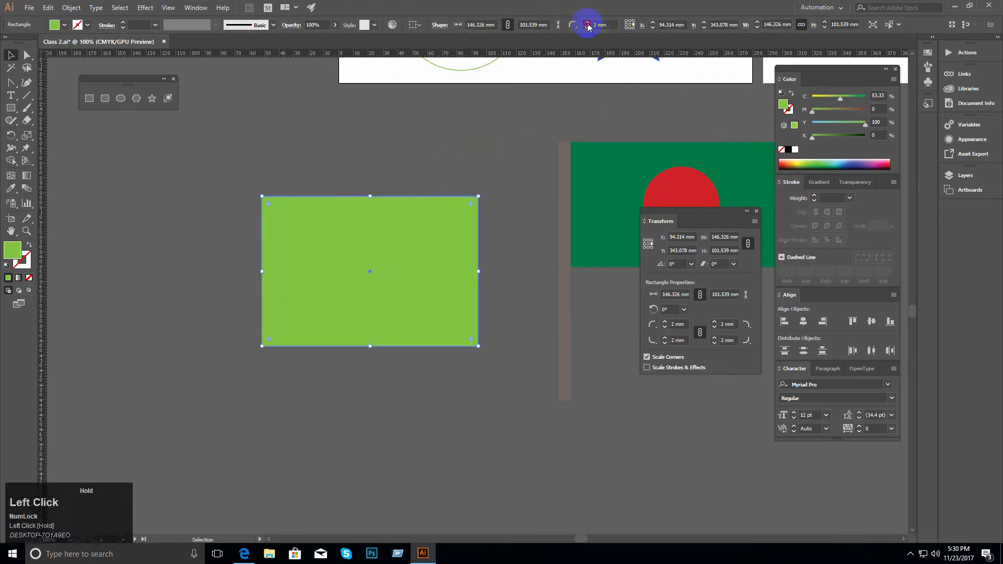
{"action": "left_click_drag", "start_coordinate": [587, 25], "coordinate": [587, 25]}
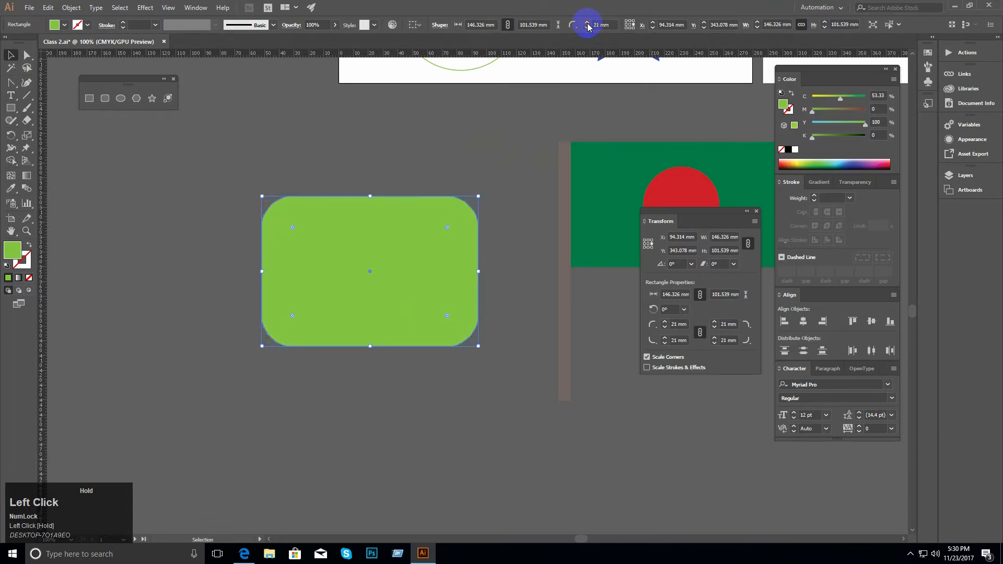
{"action": "left_click", "coordinate": [615, 24]}
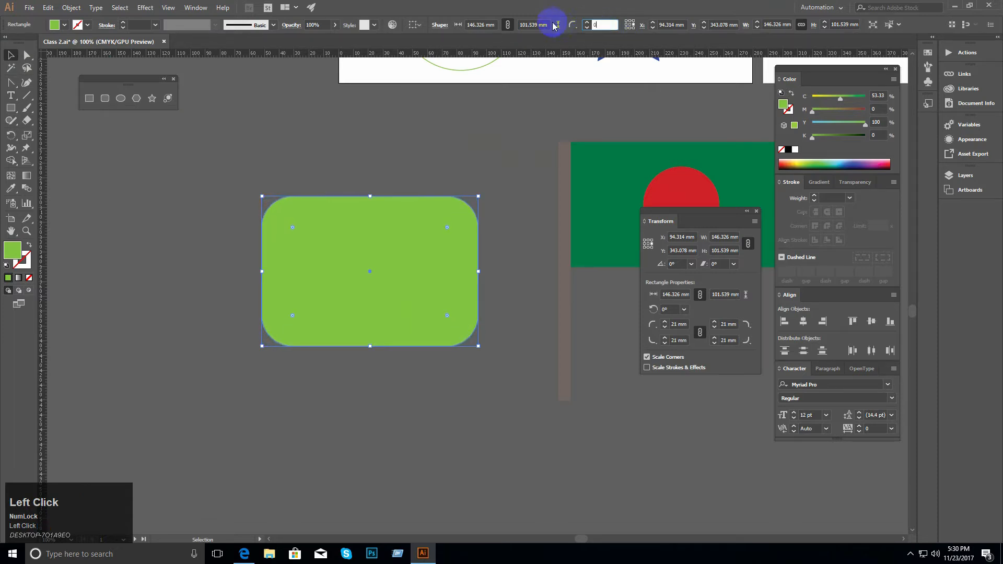
{"action": "type", "text": "0"}
{"action": "key", "text": "Return"}
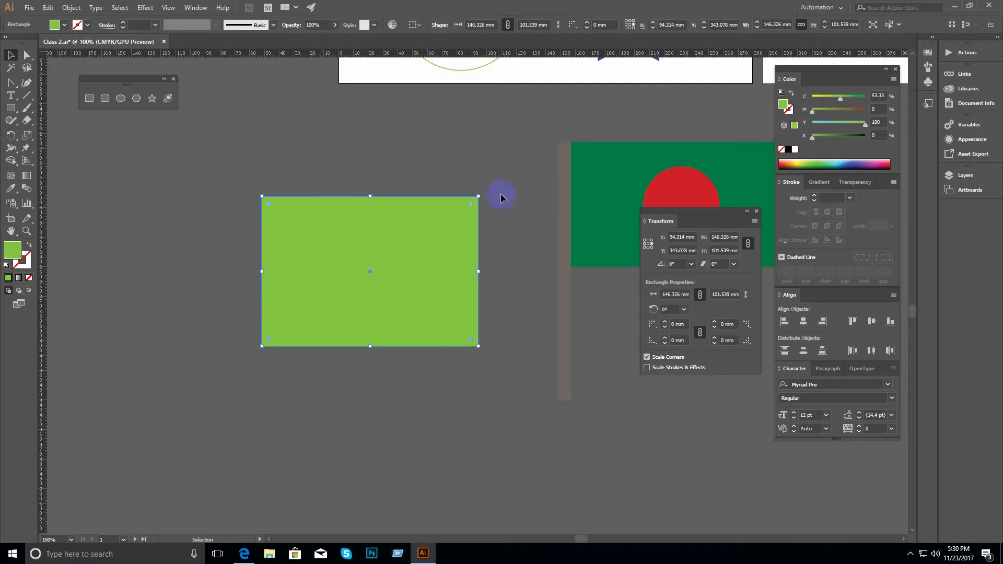
Step: Enlarge the view of the green rectangle and bring the Transform panel close beside it
{"action": "left_click", "coordinate": [464, 254], "text": "ctrl"}
{"action": "left_click_drag", "start_coordinate": [457, 277], "coordinate": [496, 219]}
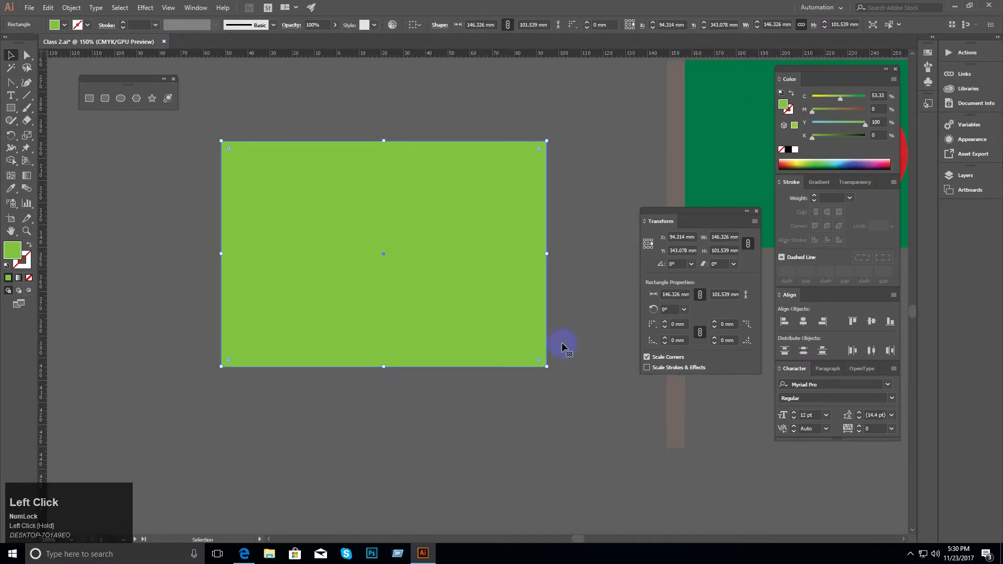
{"action": "left_click_drag", "start_coordinate": [702, 218], "coordinate": [637, 196]}
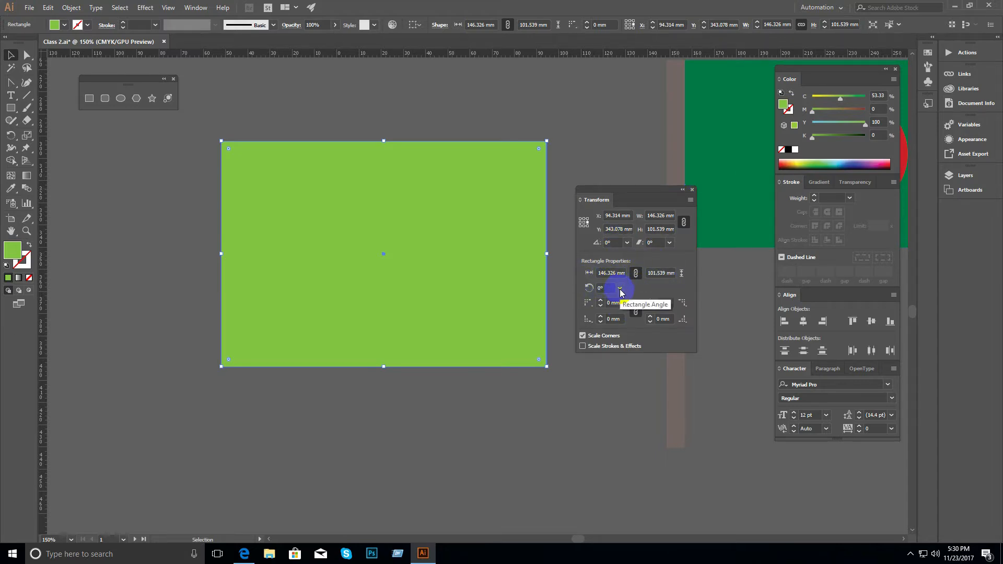
Step: Draw a narrow upright green rectangle about 24.3 mm wide and 111.5 mm high below the large green rectangle
{"action": "left_click", "coordinate": [11, 108]}
{"action": "left_click", "coordinate": [384, 264], "text": "ctrl+alt"}
{"action": "left_click_drag", "start_coordinate": [301, 207], "coordinate": [119, 59]}
{"action": "left_click_drag", "start_coordinate": [314, 258], "coordinate": [349, 423]}
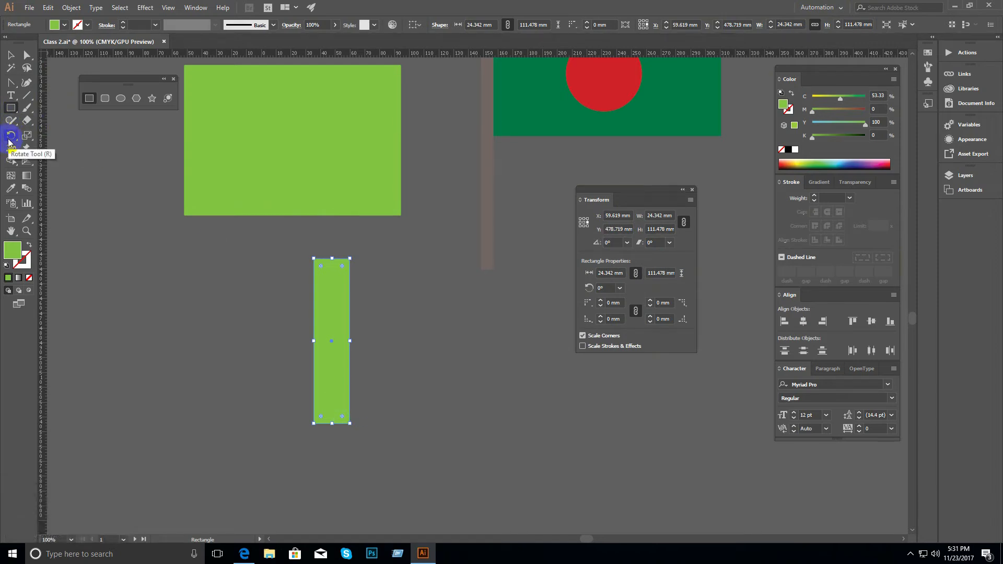
Step: Try rotating the narrow green bar freehand by its bounding box, and undo the rotation
{"action": "left_click", "coordinate": [11, 54]}
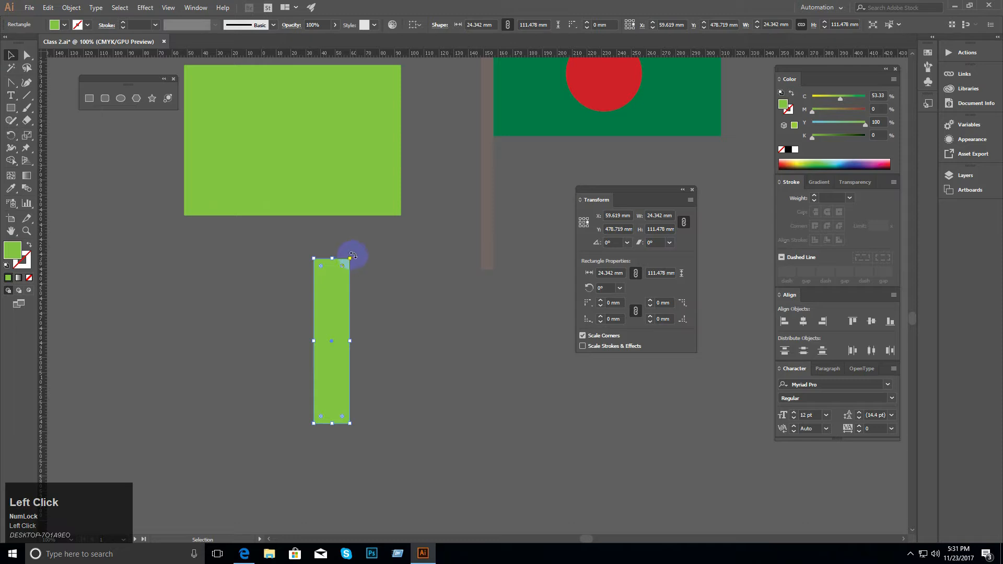
{"action": "left_click_drag", "start_coordinate": [354, 256], "coordinate": [279, 237]}
{"action": "key", "text": "ctrl+z"}
Step: Set the narrow green bar's rectangle angle to 45°
{"action": "left_click", "coordinate": [388, 307], "text": "ctrl"}
{"action": "left_click", "coordinate": [416, 243], "text": "ctrl"}
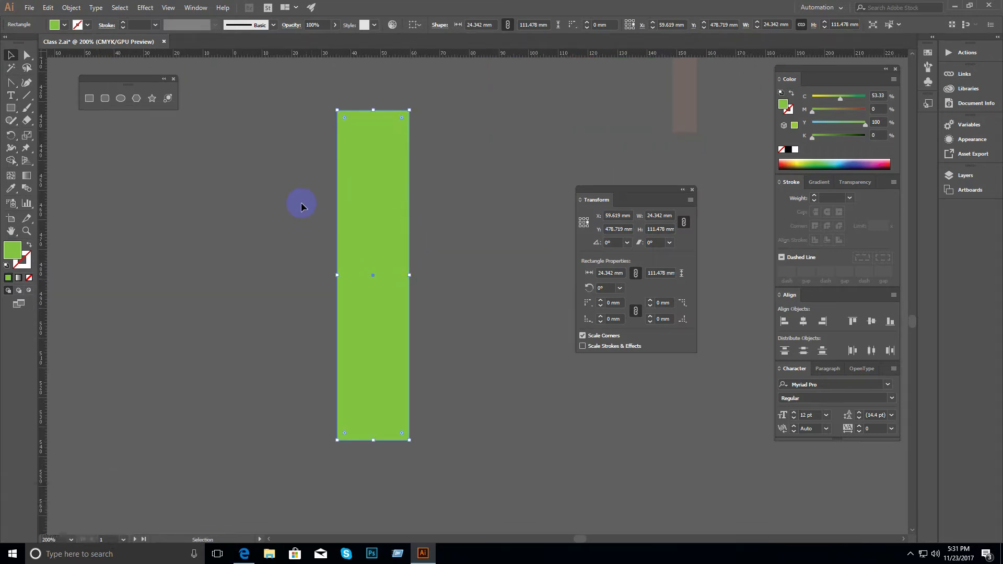
{"action": "left_click", "coordinate": [620, 289]}
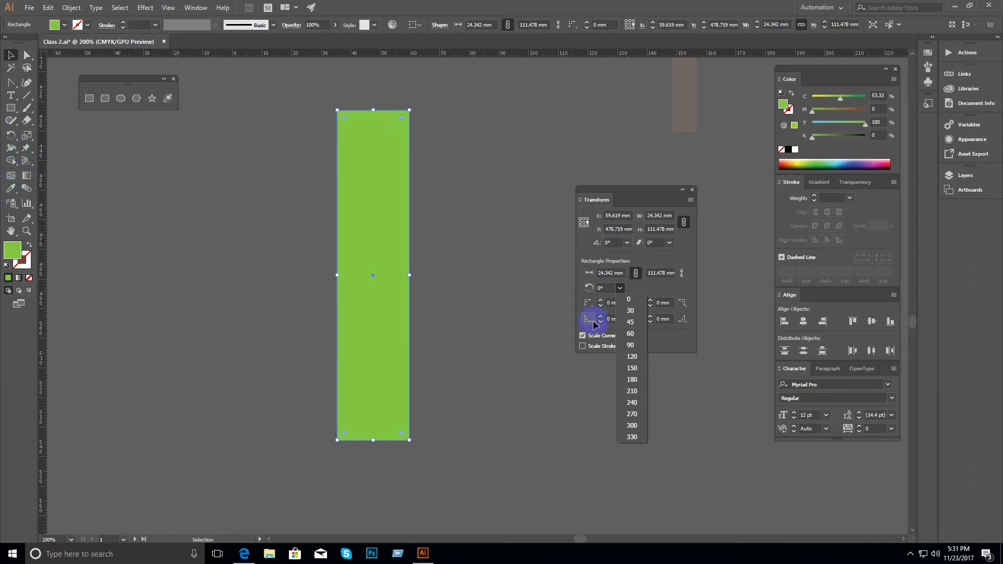
{"action": "left_click", "coordinate": [631, 323]}
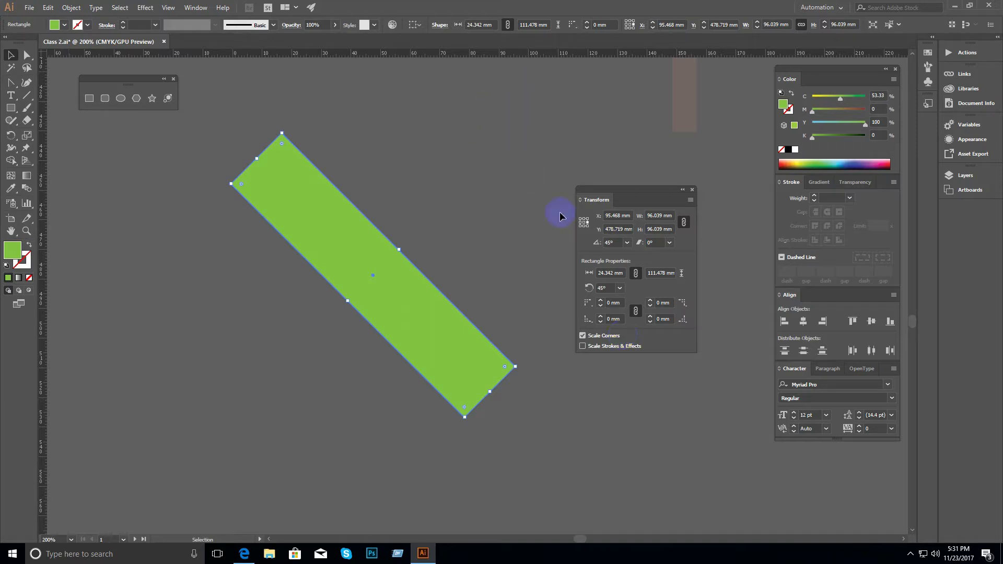
Step: Try rectangle angles of 240° and 90° on the narrow green bar, and return its angle to 0°
{"action": "left_click", "coordinate": [619, 287]}
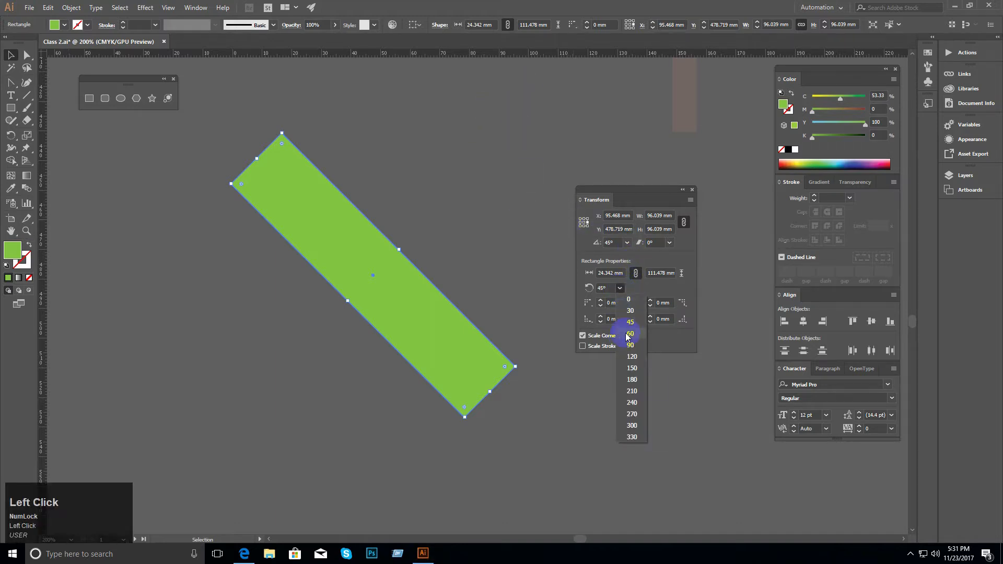
{"action": "left_click", "coordinate": [631, 406]}
{"action": "left_click", "coordinate": [620, 288]}
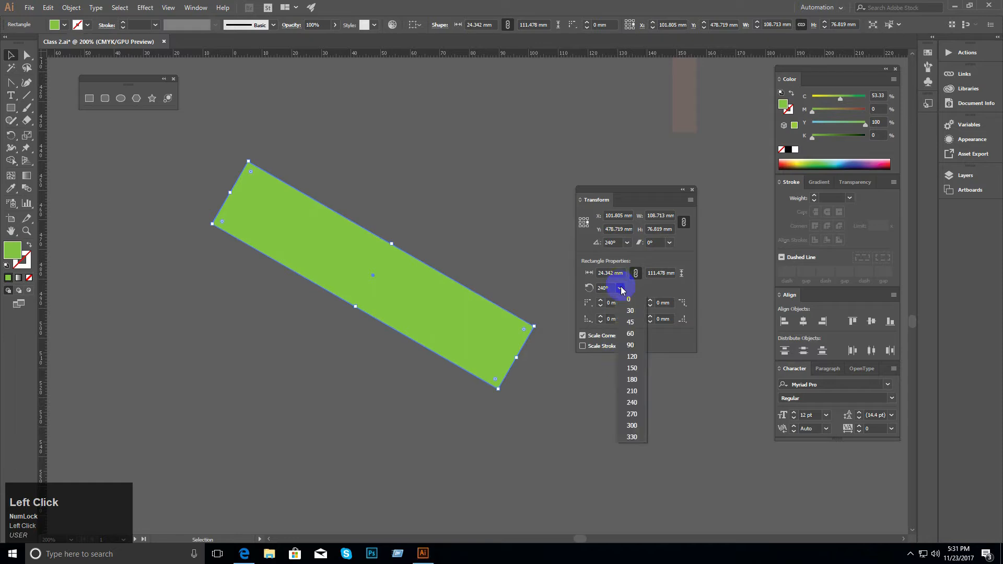
{"action": "left_click", "coordinate": [630, 345]}
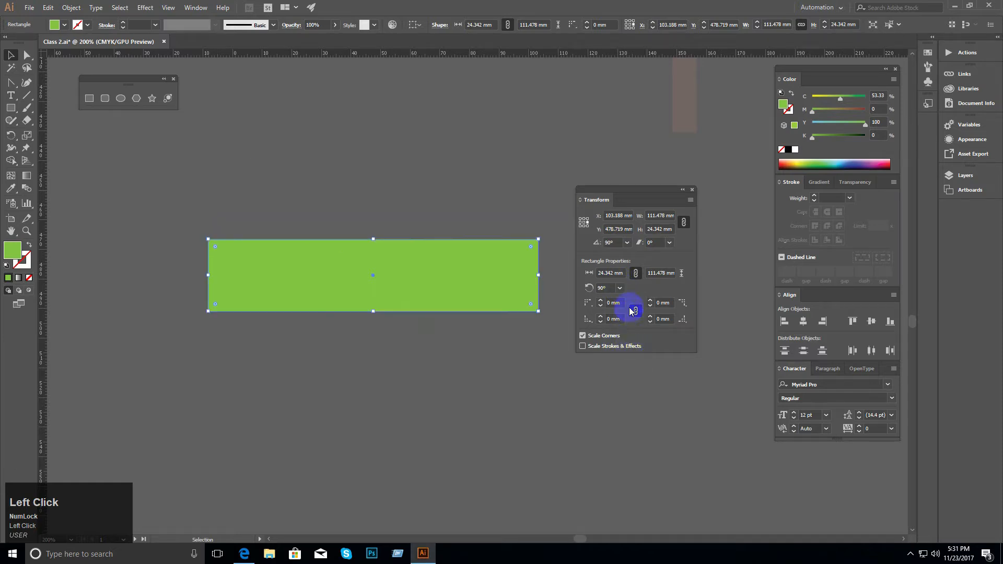
{"action": "left_click", "coordinate": [620, 288]}
{"action": "left_click", "coordinate": [630, 299]}
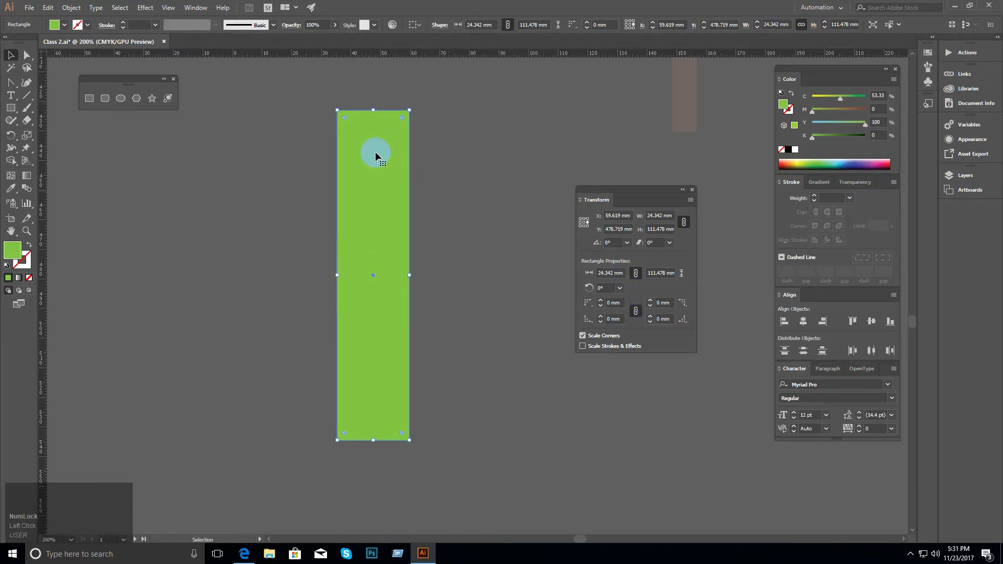
{"action": "left_click", "coordinate": [619, 288]}
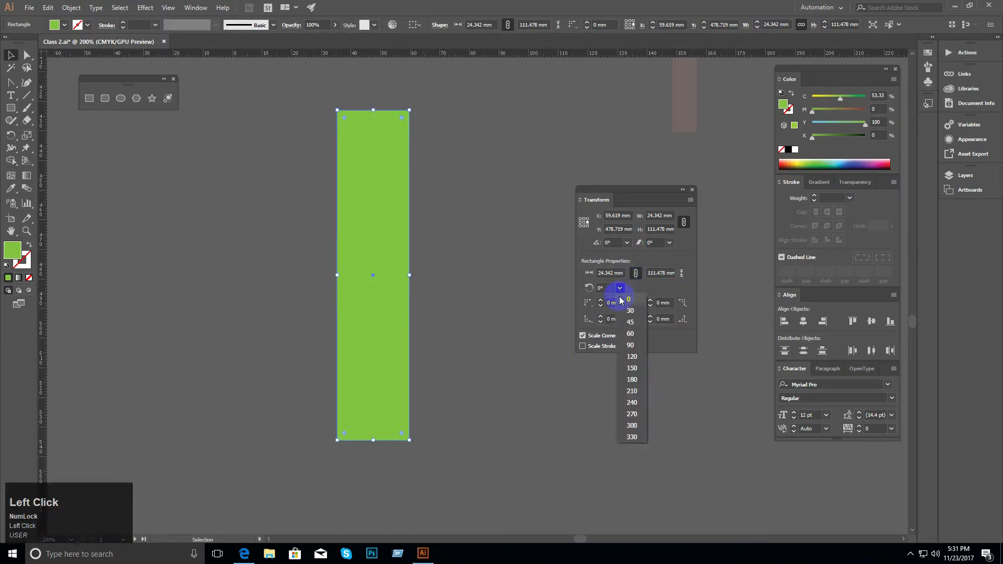
{"action": "left_click", "coordinate": [517, 11]}
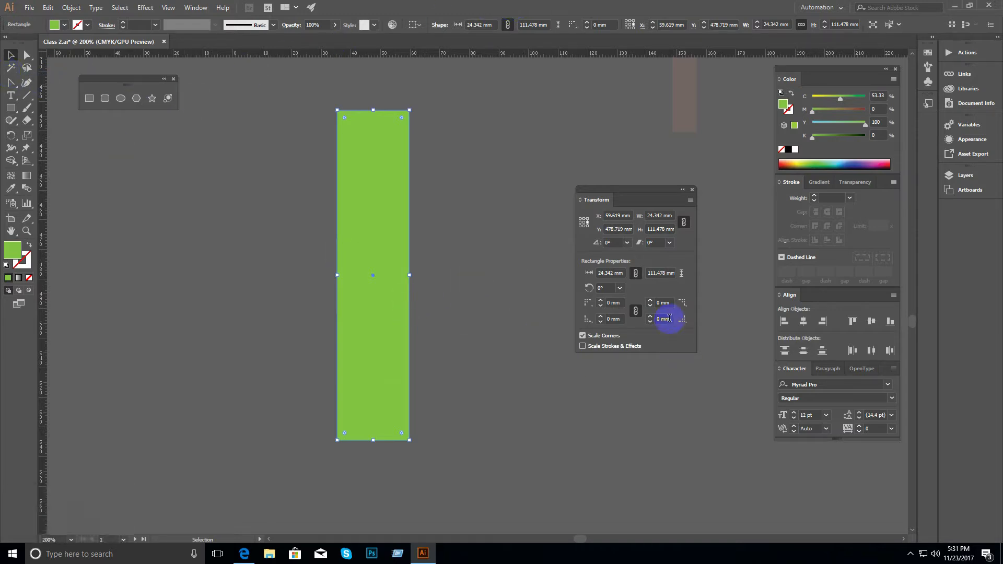
Step: Try rounding all corners of the narrow green bar to 11 mm, and lower the radius back to 0 mm
{"action": "left_click", "coordinate": [600, 302]}
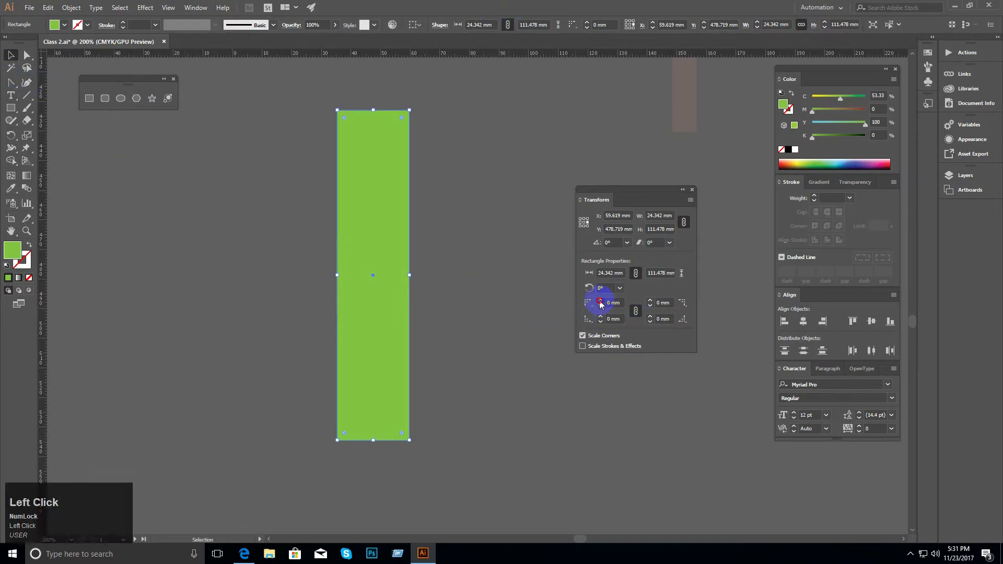
{"action": "left_click_drag", "start_coordinate": [600, 304], "coordinate": [600, 304]}
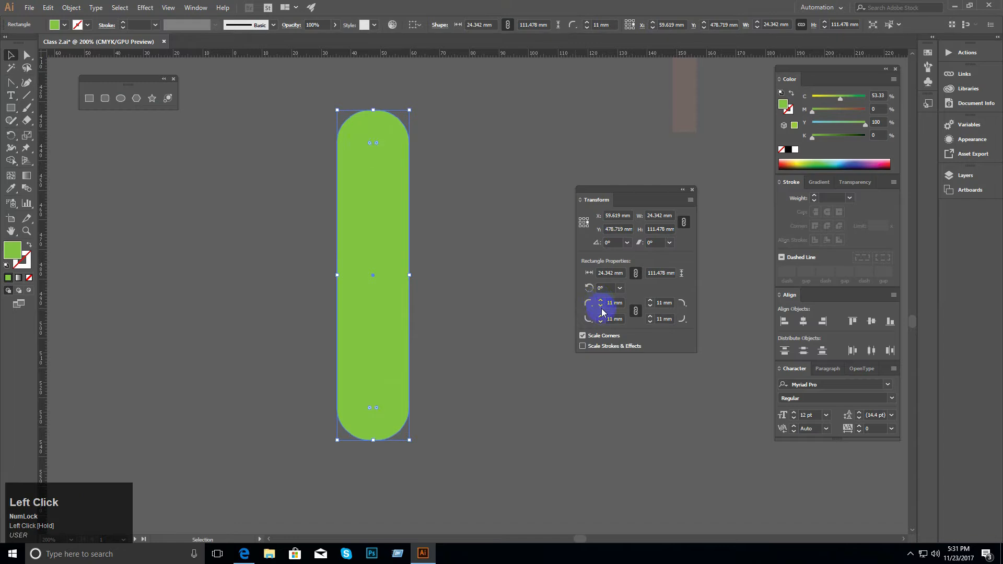
{"action": "left_click", "coordinate": [601, 309]}
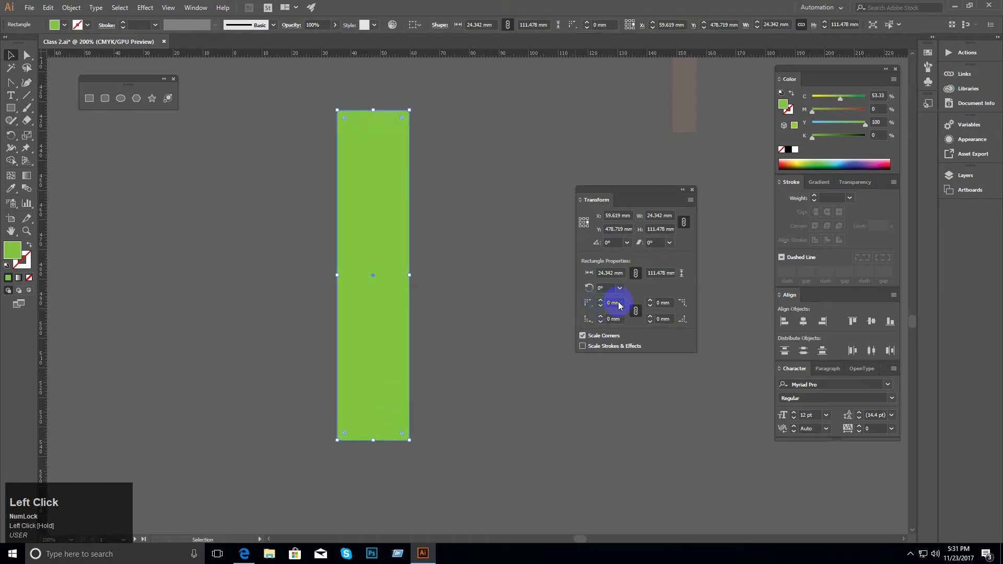
Step: Unlink the green bar's corner radii and round its top-left corner to 16 mm, top-right to 8.342 mm and bottom-left to 10 mm
{"action": "left_click", "coordinate": [635, 311]}
{"action": "left_click", "coordinate": [600, 301]}
{"action": "left_click_drag", "start_coordinate": [600, 303], "coordinate": [603, 308]}
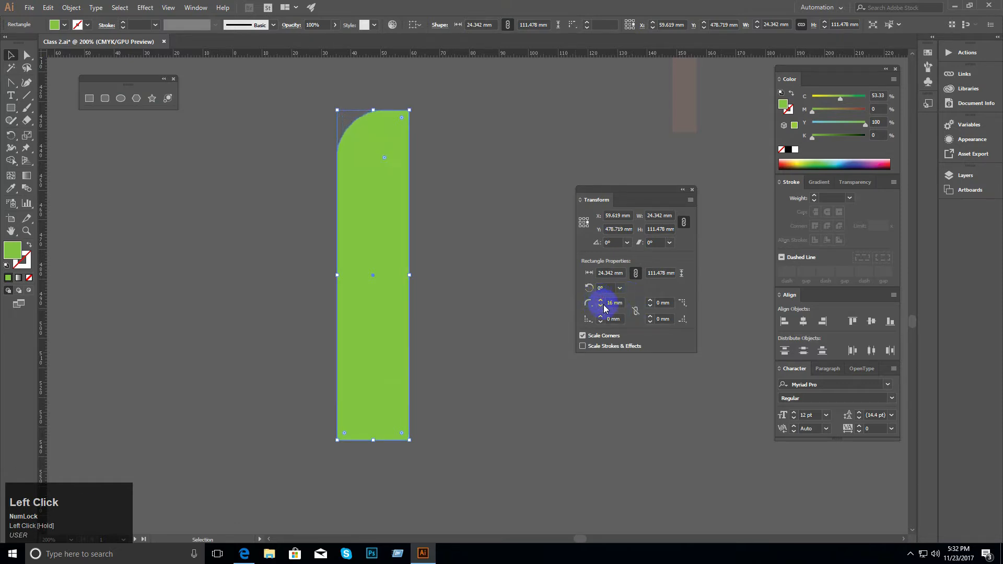
{"action": "left_click", "coordinate": [650, 303]}
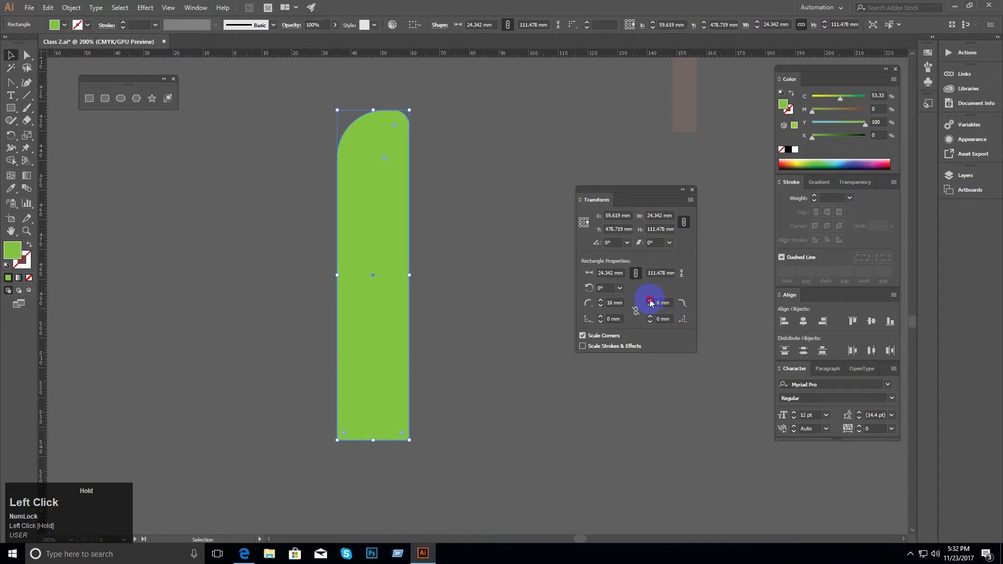
{"action": "left_click", "coordinate": [600, 317]}
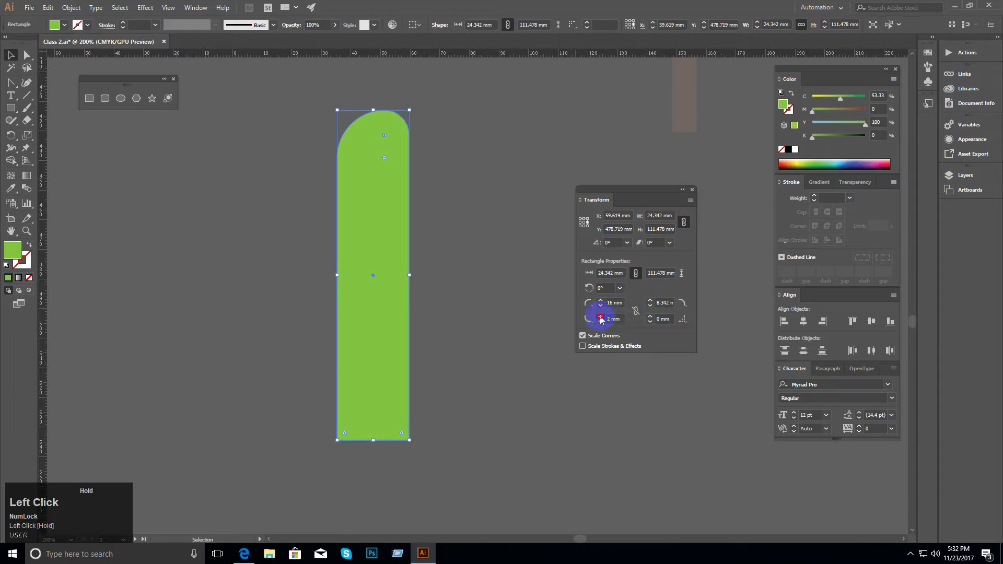
{"action": "left_click_drag", "start_coordinate": [600, 318], "coordinate": [580, 325]}
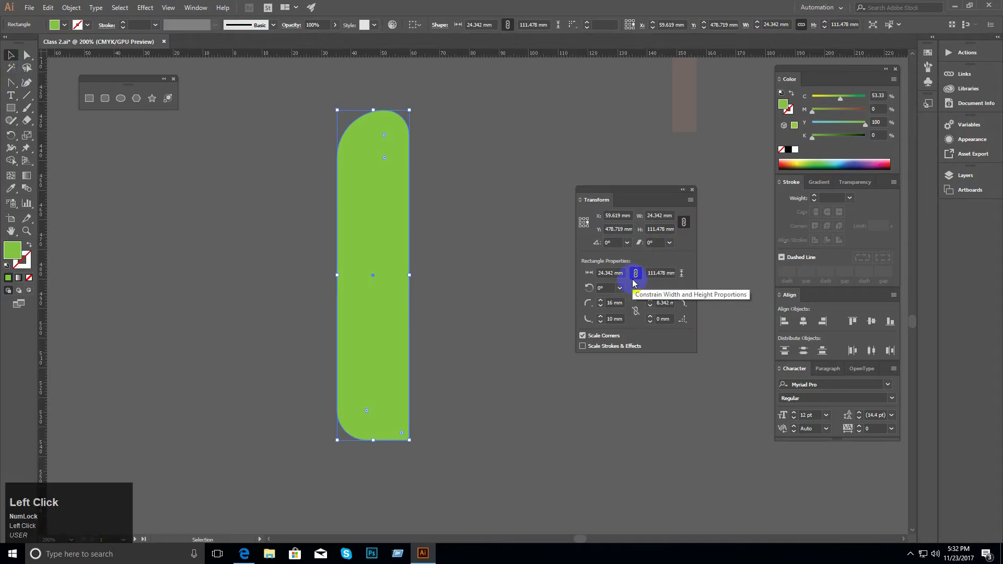
Step: Delete the narrow green bar with the unevenly rounded corners from the canvas
{"action": "left_click", "coordinate": [553, 253]}
{"action": "left_click", "coordinate": [434, 306], "text": "ctrl+alt"}
{"action": "left_click_drag", "start_coordinate": [461, 294], "coordinate": [394, 267]}
{"action": "left_click", "coordinate": [497, 270], "text": "ctrl"}
{"action": "left_click_drag", "start_coordinate": [500, 272], "coordinate": [547, 264]}
{"action": "left_click", "coordinate": [359, 243]}
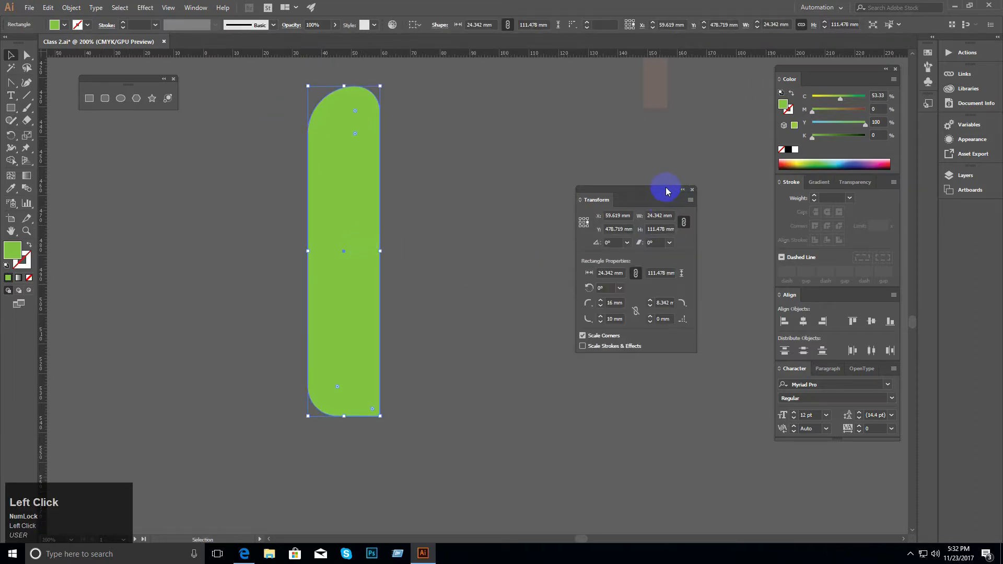
{"action": "key", "text": "BackSpace"}
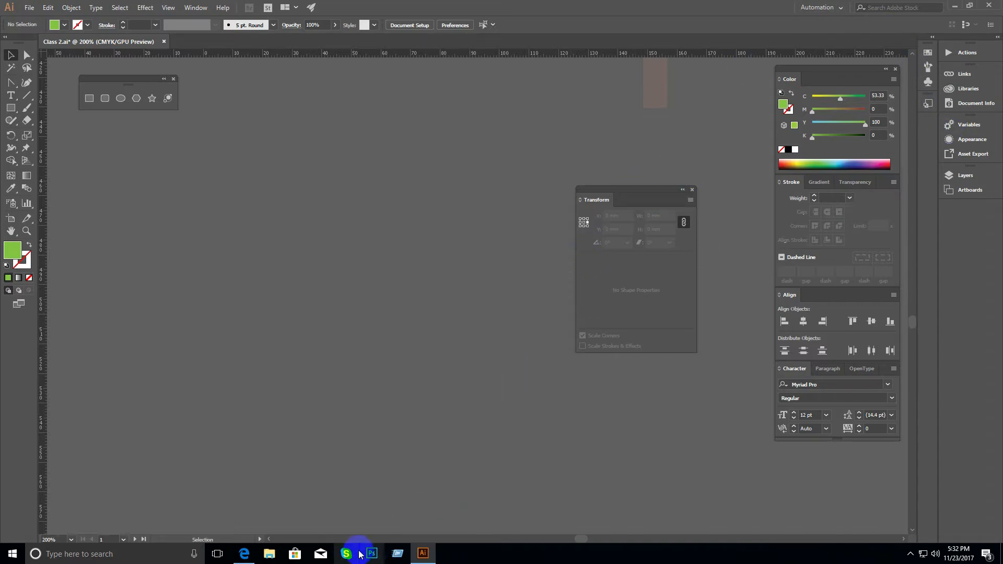
Step: Switch to the course modules PDF in Edge, check the Combining Shapes topic under Class# 02, and return to Illustrator
{"action": "left_click", "coordinate": [244, 553]}
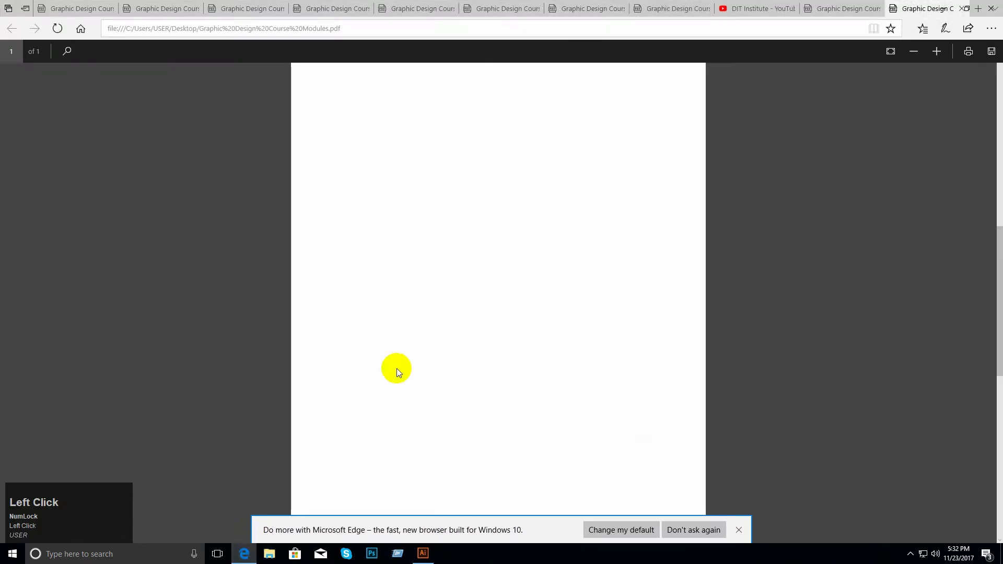
{"action": "scroll", "coordinate": [411, 317], "scroll_direction": "down", "scroll_amount": 3}
{"action": "scroll", "coordinate": [411, 317], "scroll_direction": "up", "scroll_amount": 3}
{"action": "left_click_drag", "start_coordinate": [362, 226], "coordinate": [415, 224]}
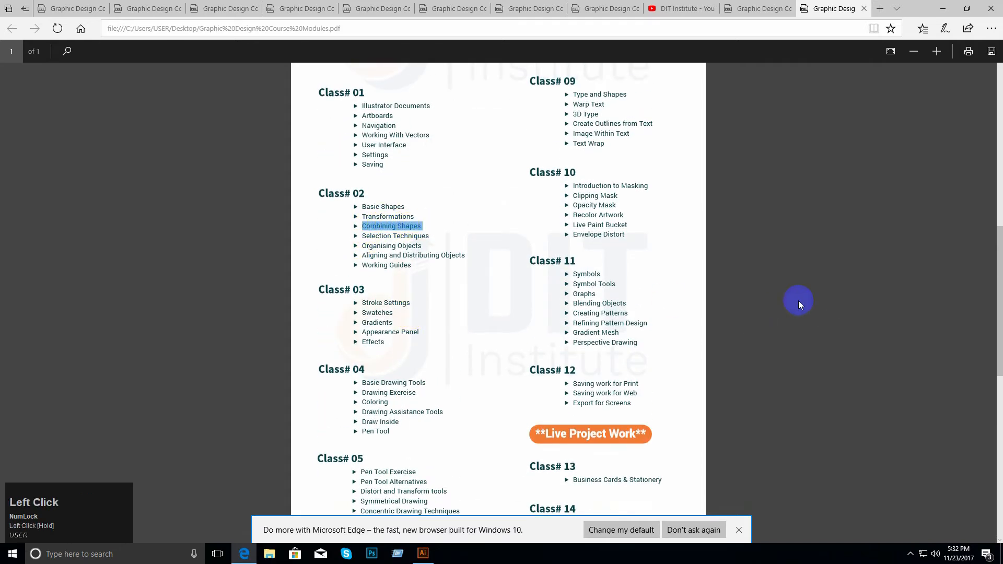
{"action": "left_click", "coordinate": [943, 9]}
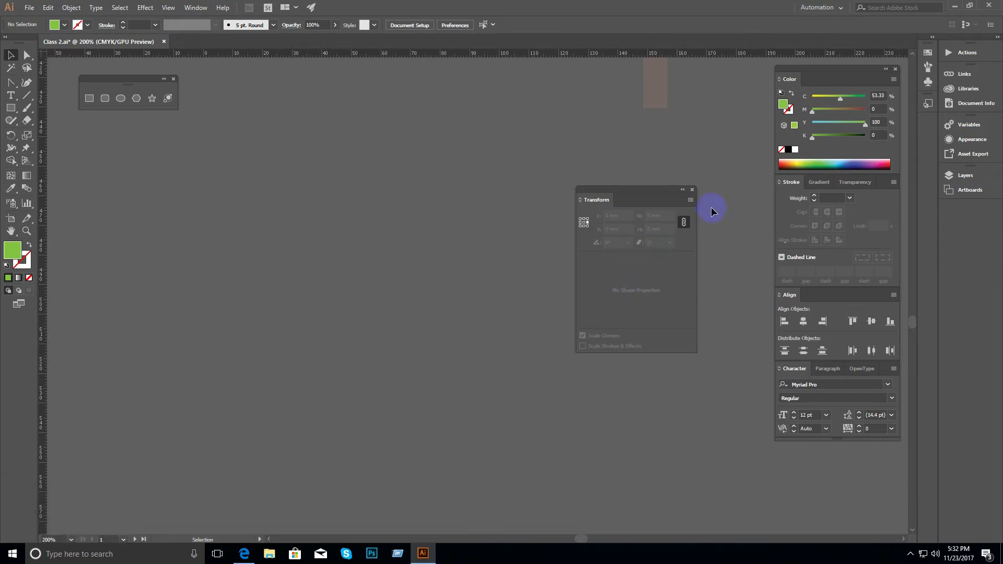
Step: Hide the Transform options and show the Pathfinder options, placed clear of the drawing area
{"action": "left_click", "coordinate": [692, 191]}
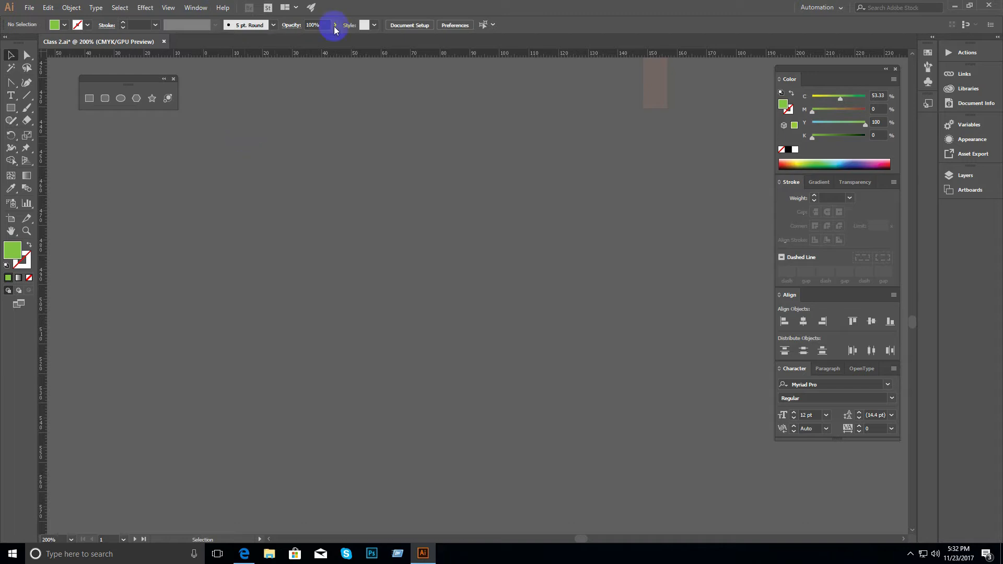
{"action": "left_click", "coordinate": [191, 8]}
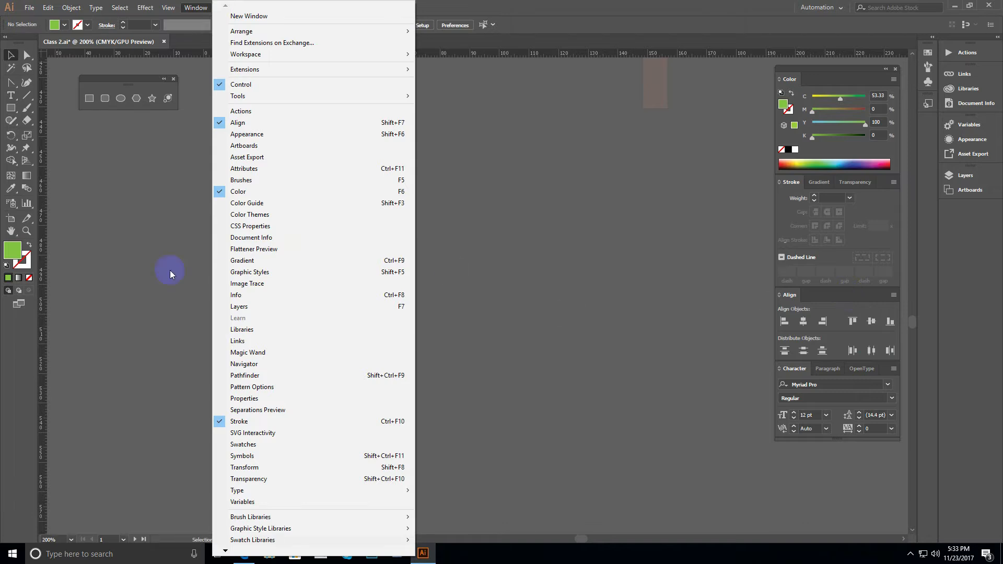
{"action": "left_click", "coordinate": [250, 375]}
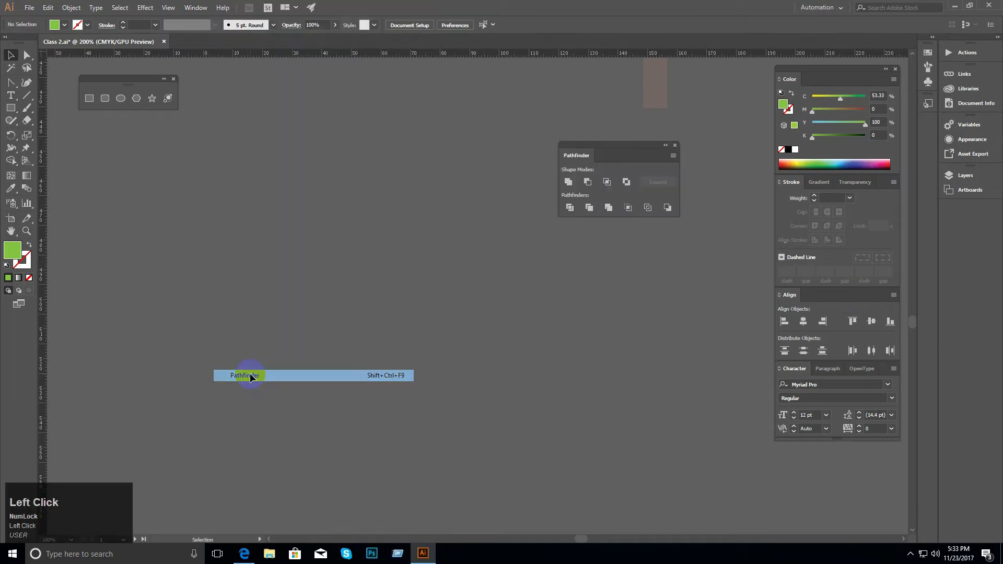
{"action": "left_click_drag", "start_coordinate": [613, 142], "coordinate": [652, 162]}
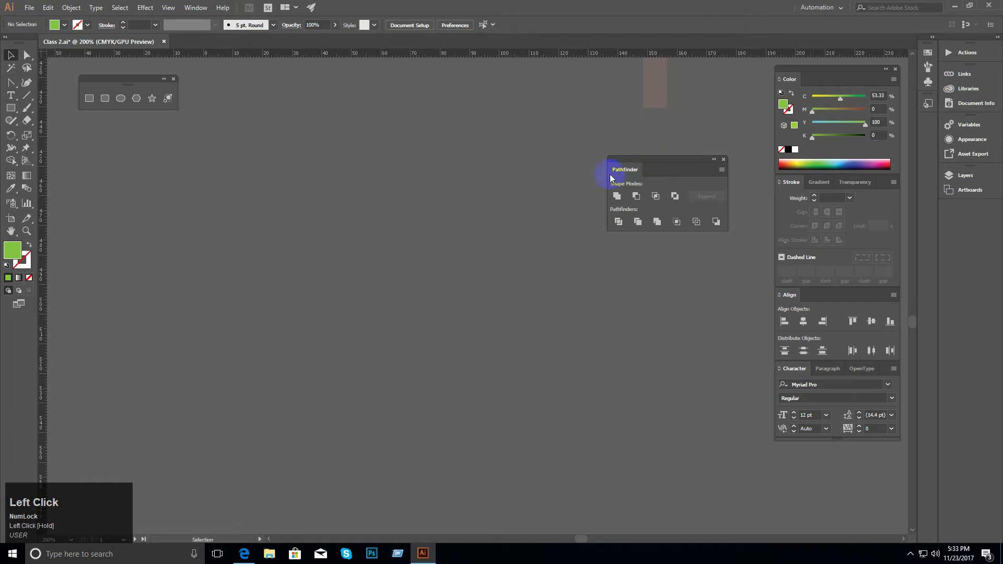
{"action": "left_click_drag", "start_coordinate": [669, 161], "coordinate": [708, 165]}
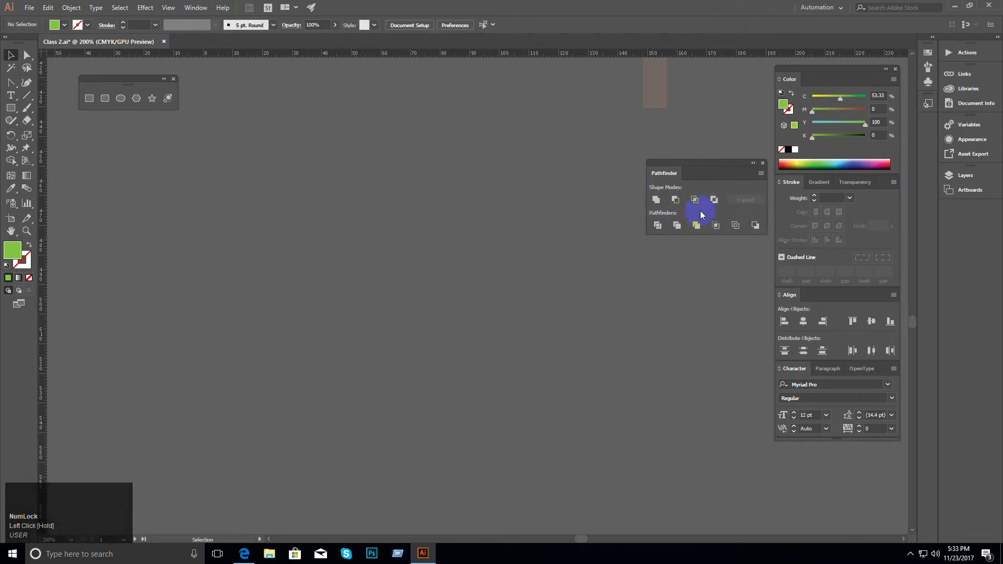
Step: Draw four overlapping green circles, each about 17.3 mm in diameter, in a row below the large green rectangle
{"action": "left_click", "coordinate": [486, 276], "text": "ctrl"}
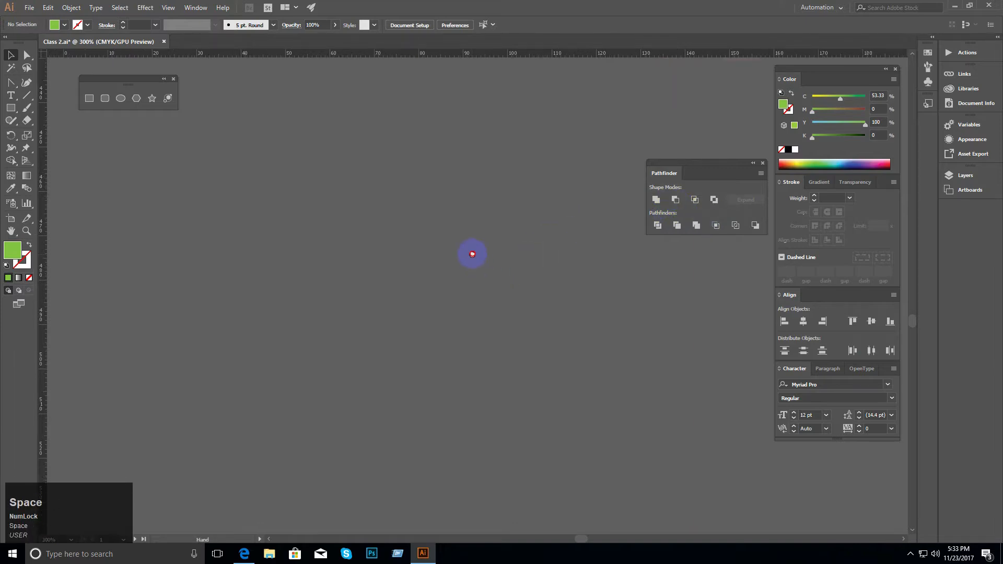
{"action": "left_click", "coordinate": [489, 232], "text": "ctrl"}
{"action": "left_click_drag", "start_coordinate": [465, 239], "coordinate": [536, 150]}
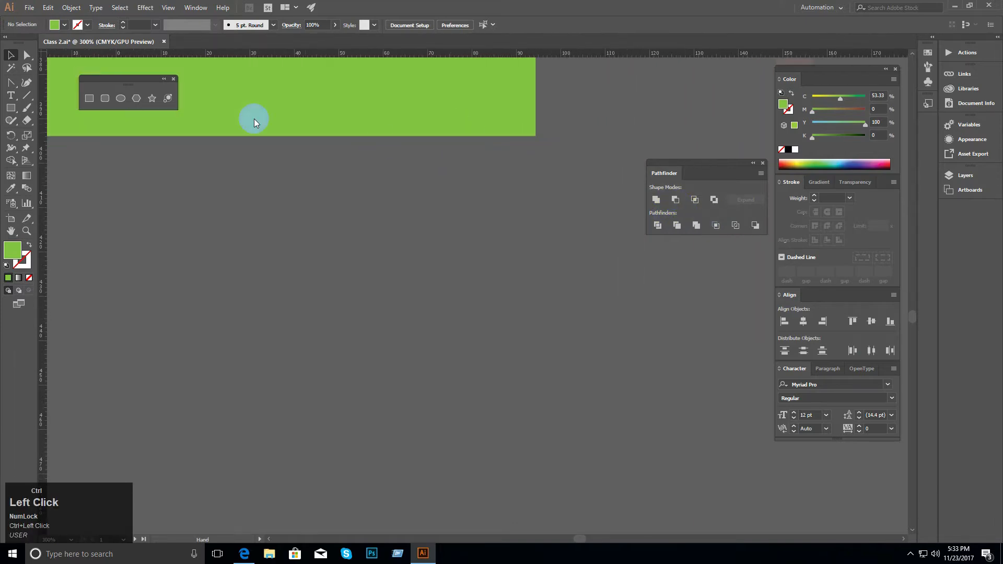
{"action": "left_click", "coordinate": [119, 98]}
{"action": "left_click_drag", "start_coordinate": [212, 241], "coordinate": [379, 287]}
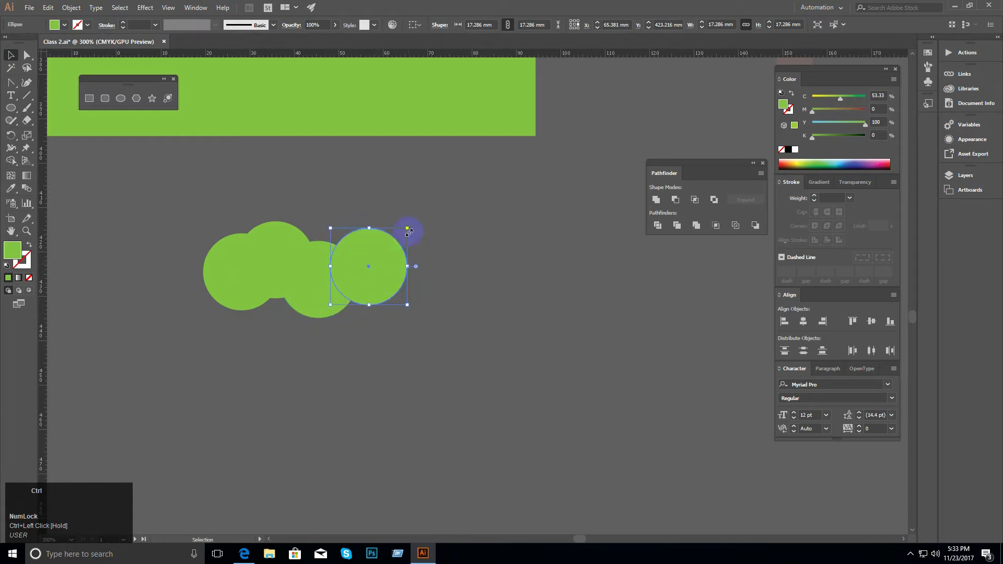
Step: Enlarge the second circle and reposition the circles so that they overlap in a cloud-like cluster
{"action": "left_click", "coordinate": [297, 229], "text": "ctrl"}
{"action": "left_click_drag", "start_coordinate": [315, 221], "coordinate": [326, 210]}
{"action": "left_click_drag", "start_coordinate": [290, 263], "coordinate": [277, 230]}
{"action": "left_click_drag", "start_coordinate": [391, 266], "coordinate": [382, 322]}
{"action": "left_click", "coordinate": [520, 317]}
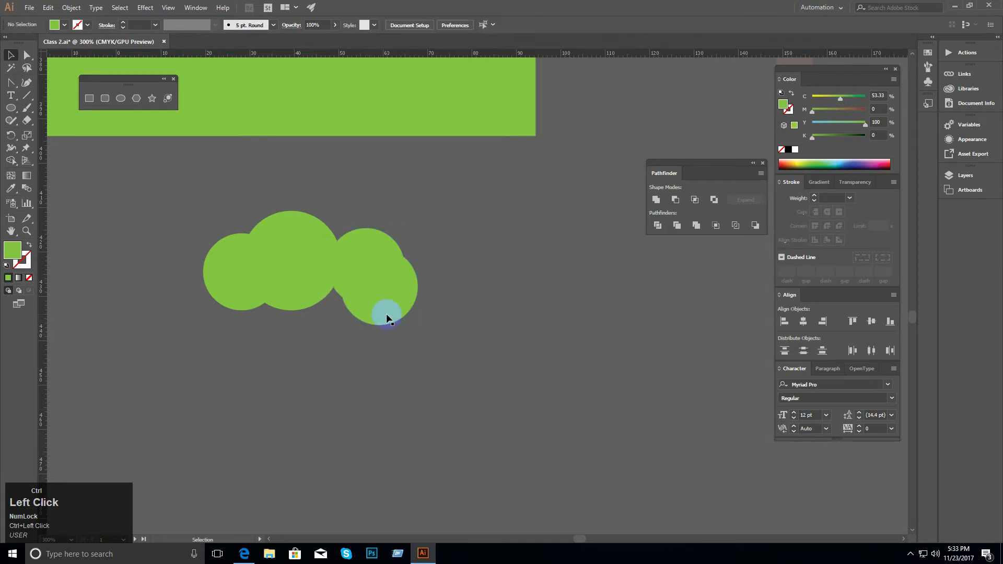
Step: Select all four overlapping circles and shift the Pathfinder options slightly away from them
{"action": "left_click_drag", "start_coordinate": [177, 224], "coordinate": [455, 354]}
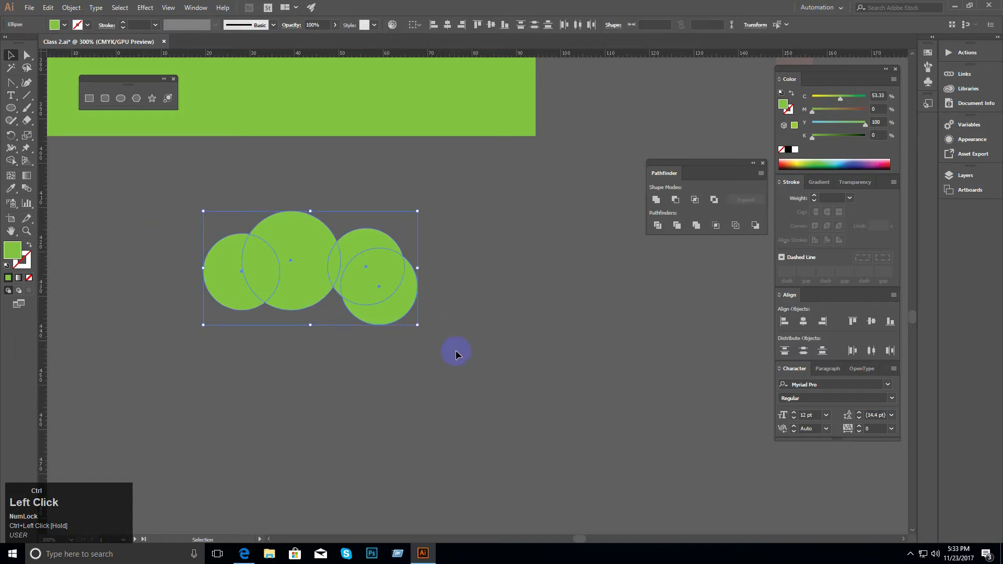
{"action": "left_click", "coordinate": [417, 342], "text": "ctrl"}
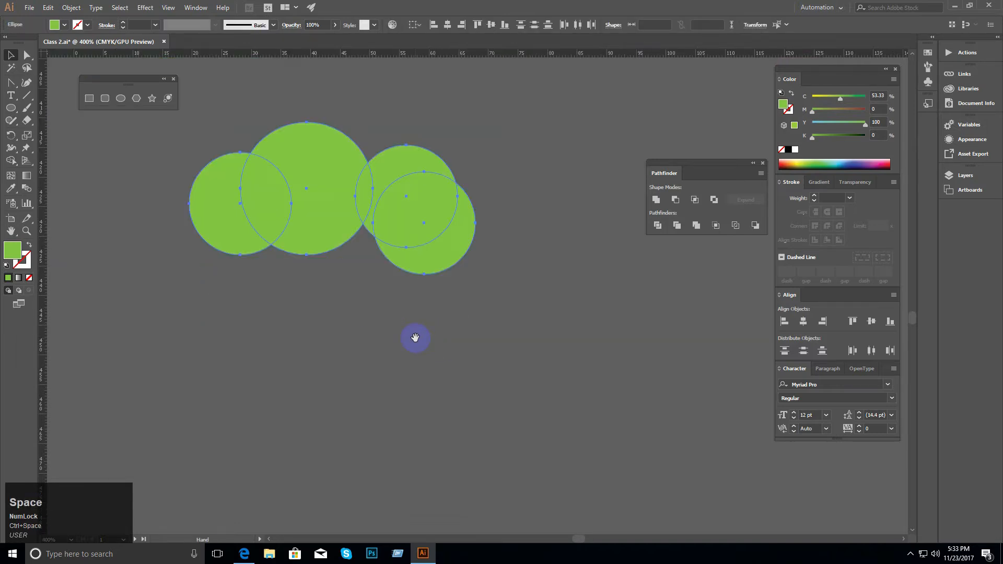
{"action": "left_click", "coordinate": [421, 286], "text": "ctrl"}
{"action": "left_click_drag", "start_coordinate": [419, 284], "coordinate": [417, 340]}
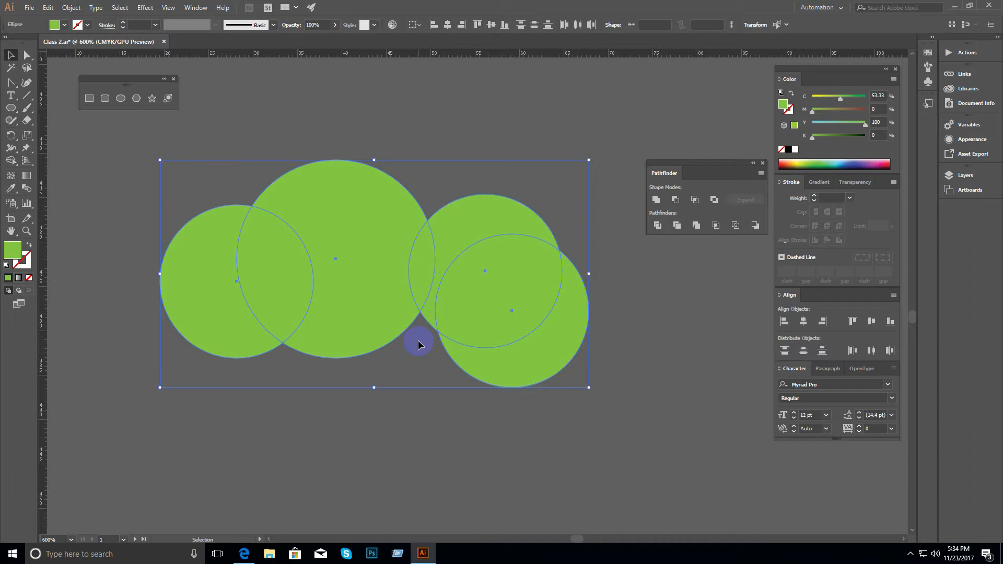
{"action": "left_click", "coordinate": [11, 56]}
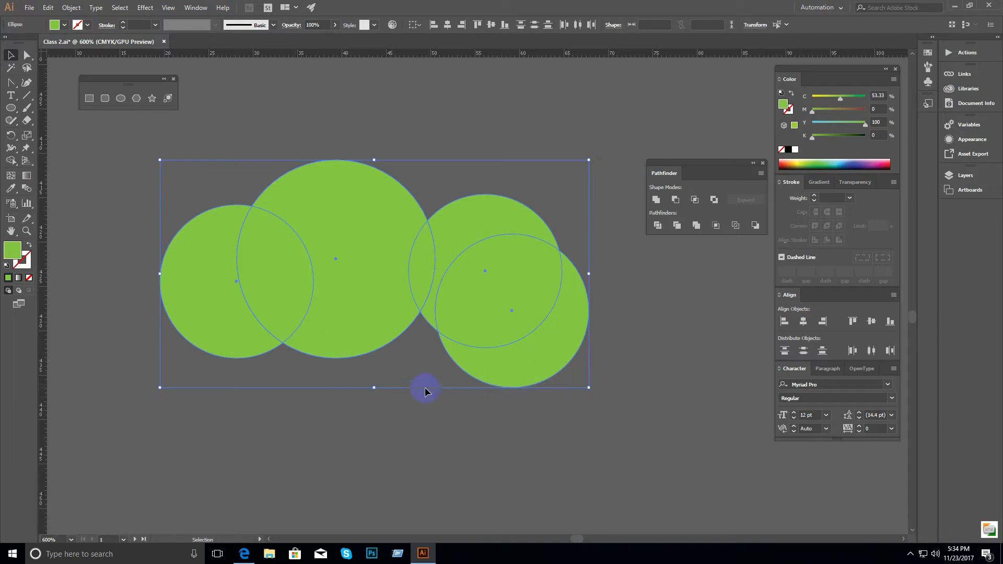
{"action": "left_click_drag", "start_coordinate": [694, 161], "coordinate": [701, 166]}
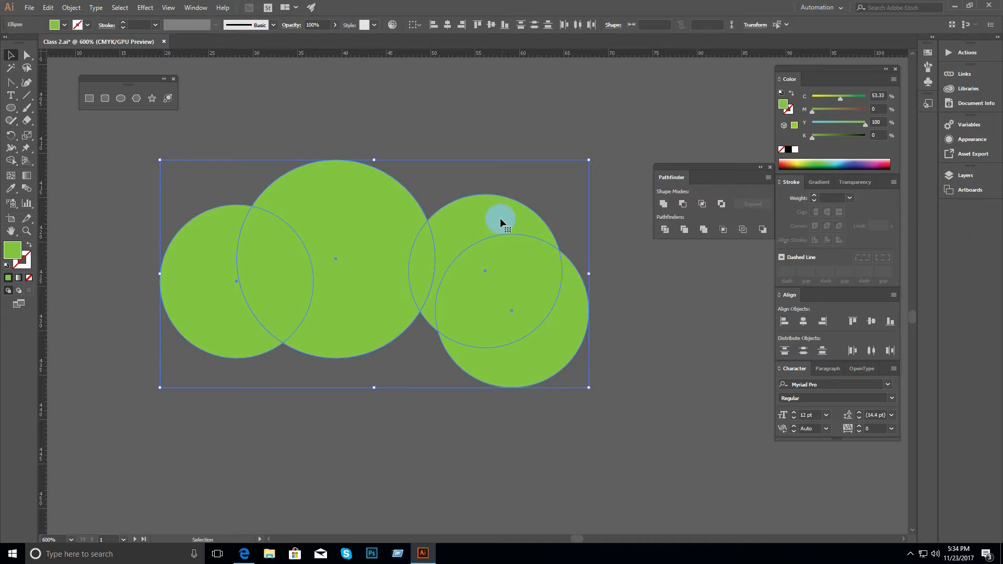
Step: Try uniting the four circles and swapping the merged shape's fill and stroke, and undo these changes
{"action": "left_click", "coordinate": [664, 203]}
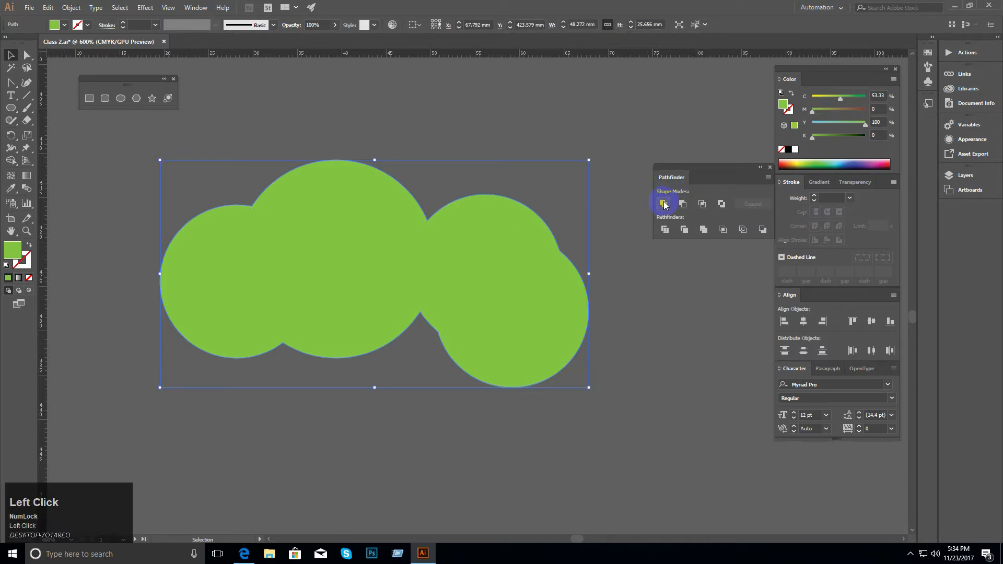
{"action": "key", "text": "ctrl+z"}
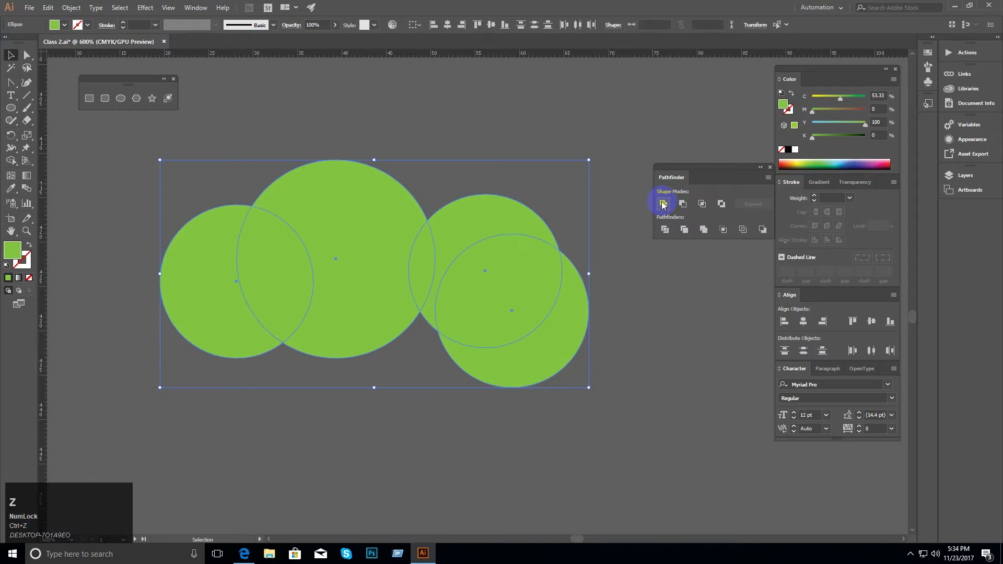
{"action": "left_click", "coordinate": [663, 204]}
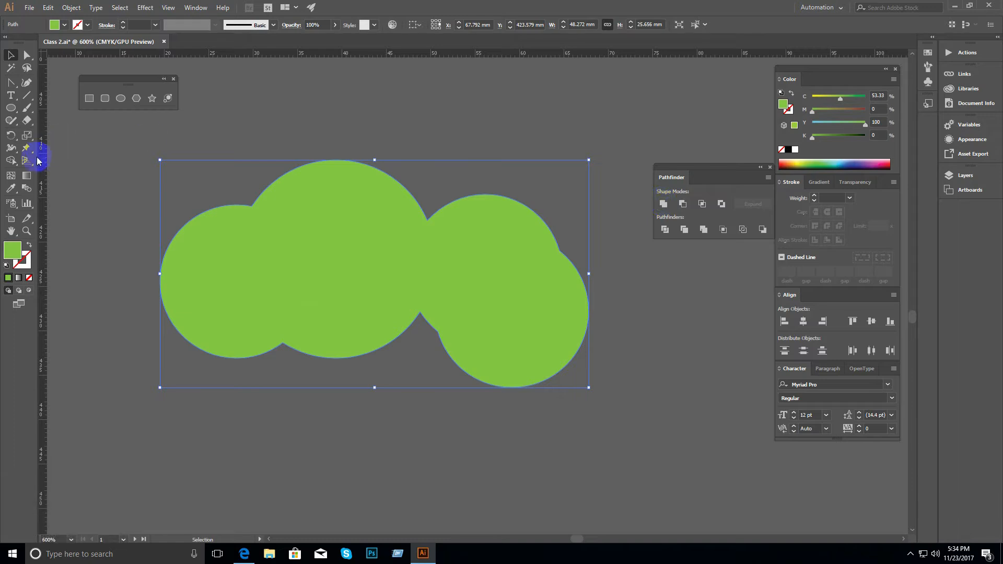
{"action": "left_click", "coordinate": [256, 249]}
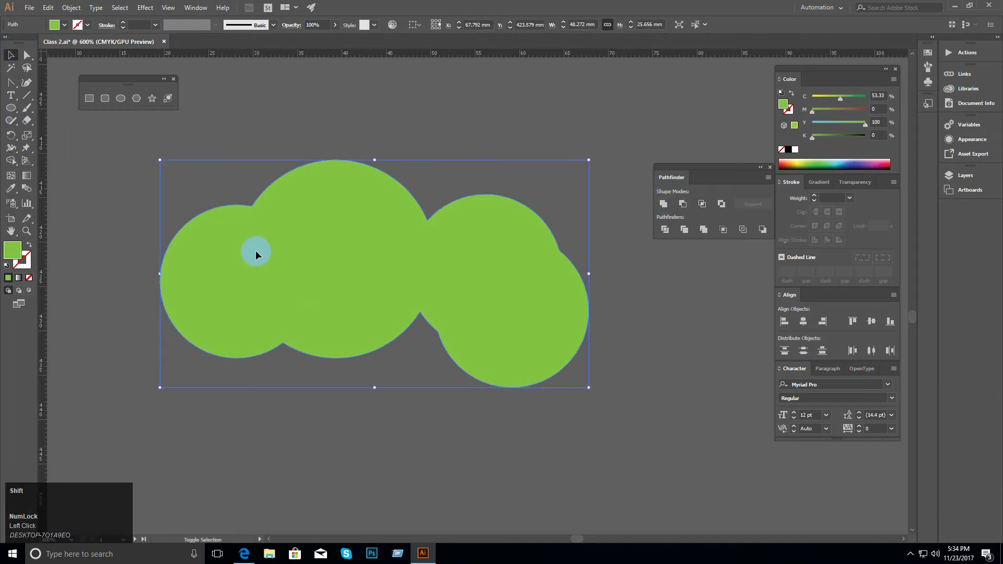
{"action": "key", "text": "shift+x"}
{"action": "key", "text": "ctrl+z"}
{"action": "key", "text": "ctrl+z"}
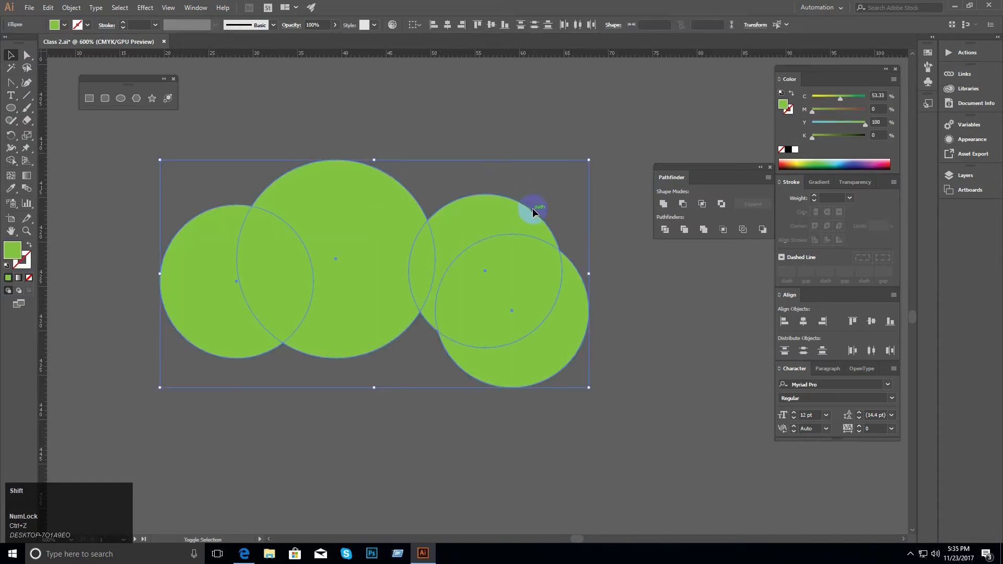
Step: Swap fill and stroke on the four circles and unite them into one outlined cloud shape
{"action": "key", "text": "shift+x"}
{"action": "left_click", "coordinate": [662, 204]}
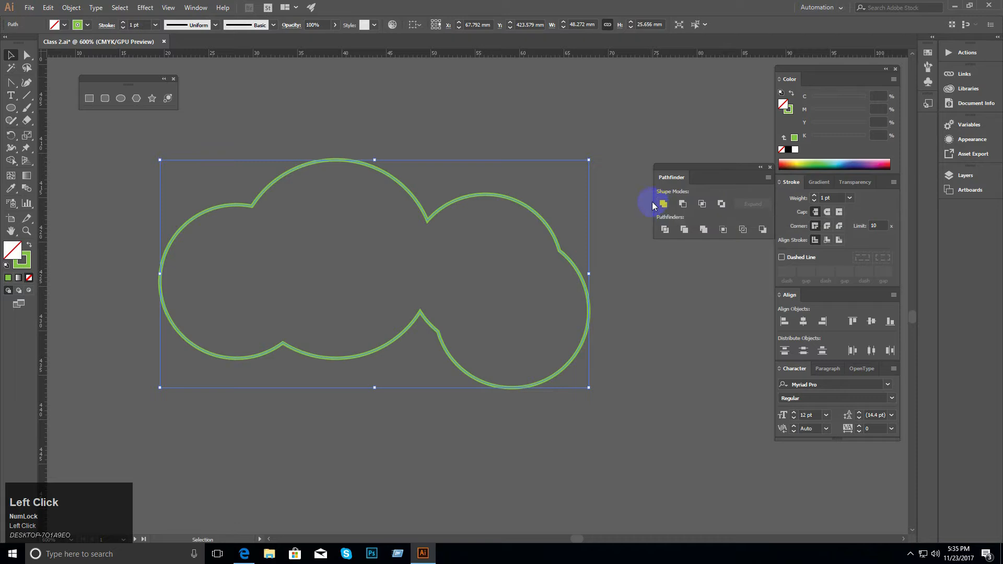
Step: Draw a rectangle about 57.7 × 13.6 mm across the lower part of the cloud and move it down about 1.2 mm
{"action": "left_click", "coordinate": [515, 295], "text": "ctrl+alt"}
{"action": "left_click_drag", "start_coordinate": [509, 284], "coordinate": [496, 245]}
{"action": "left_click_drag", "start_coordinate": [428, 268], "coordinate": [439, 266]}
{"action": "left_click", "coordinate": [11, 108]}
{"action": "left_click_drag", "start_coordinate": [15, 109], "coordinate": [39, 107]}
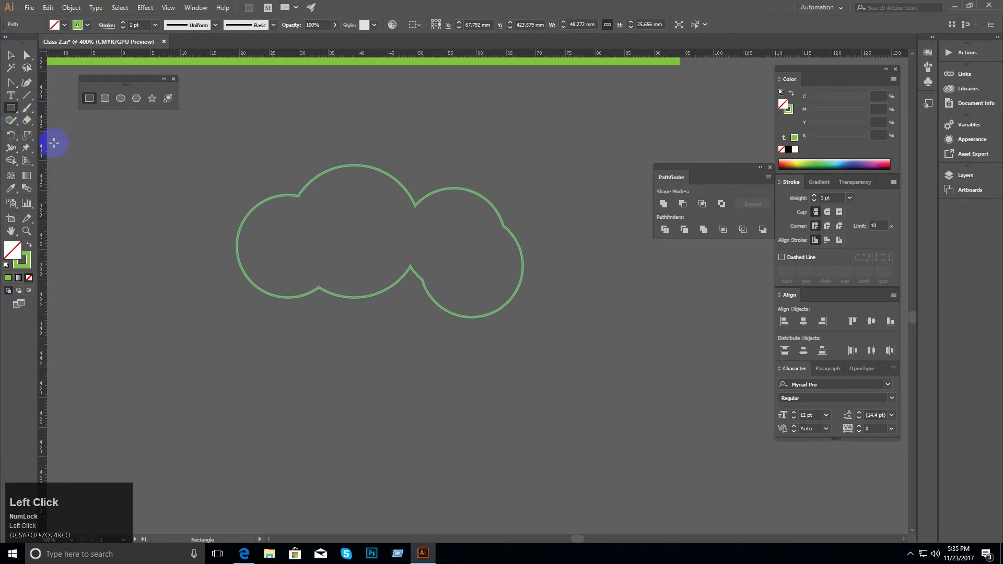
{"action": "left_click_drag", "start_coordinate": [205, 254], "coordinate": [547, 333]}
{"action": "left_click", "coordinate": [10, 55]}
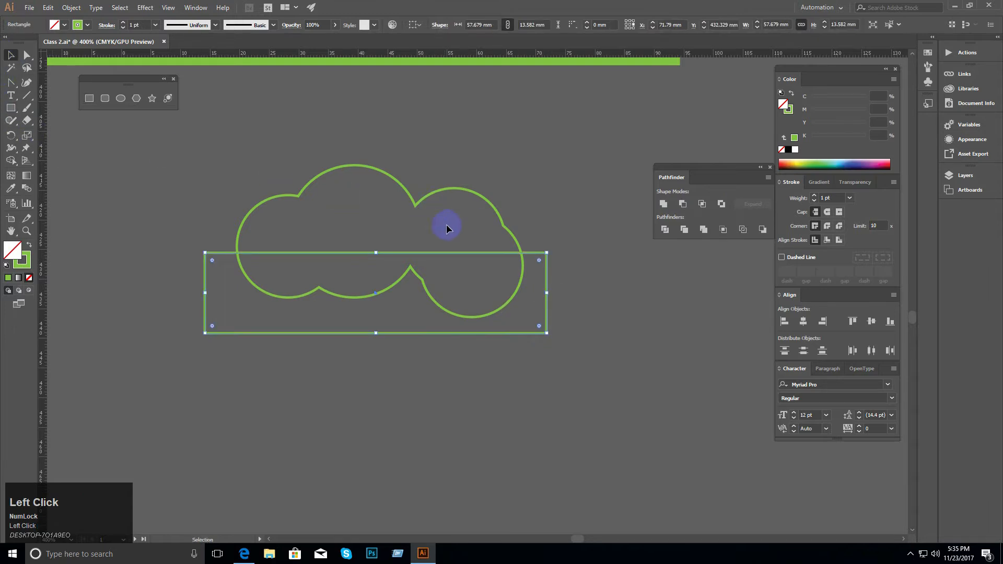
{"action": "left_click_drag", "start_coordinate": [450, 253], "coordinate": [451, 260]}
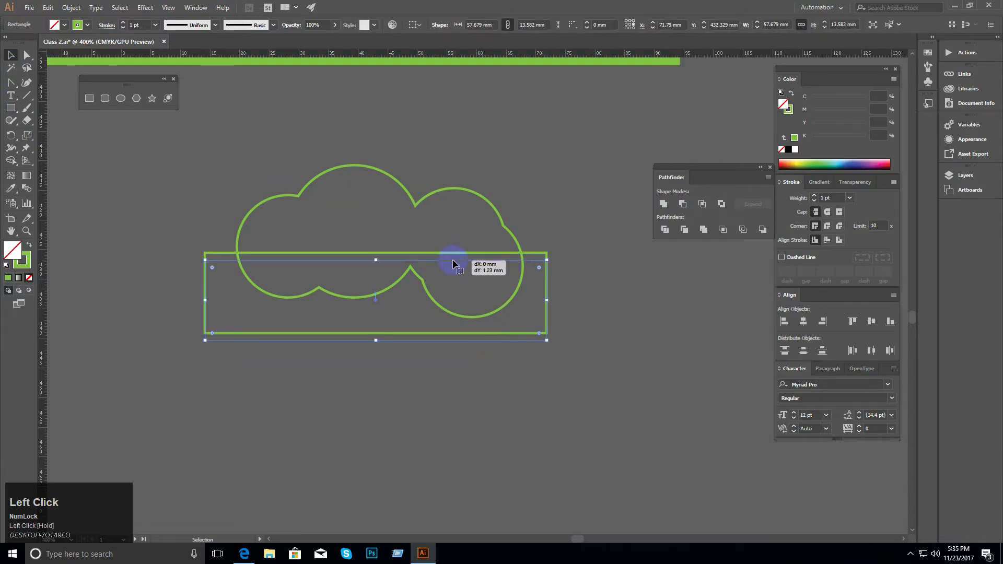
{"action": "left_click", "coordinate": [443, 386]}
Step: Swap fill and stroke on the cloud and on the rectangle so both have a solid green fill
{"action": "left_click_drag", "start_coordinate": [455, 300], "coordinate": [470, 299]}
{"action": "left_click_drag", "start_coordinate": [438, 284], "coordinate": [411, 255]}
{"action": "left_click", "coordinate": [442, 264], "text": "ctrl"}
{"action": "left_click", "coordinate": [441, 275], "text": "ctrl+alt"}
{"action": "left_click", "coordinate": [359, 218]}
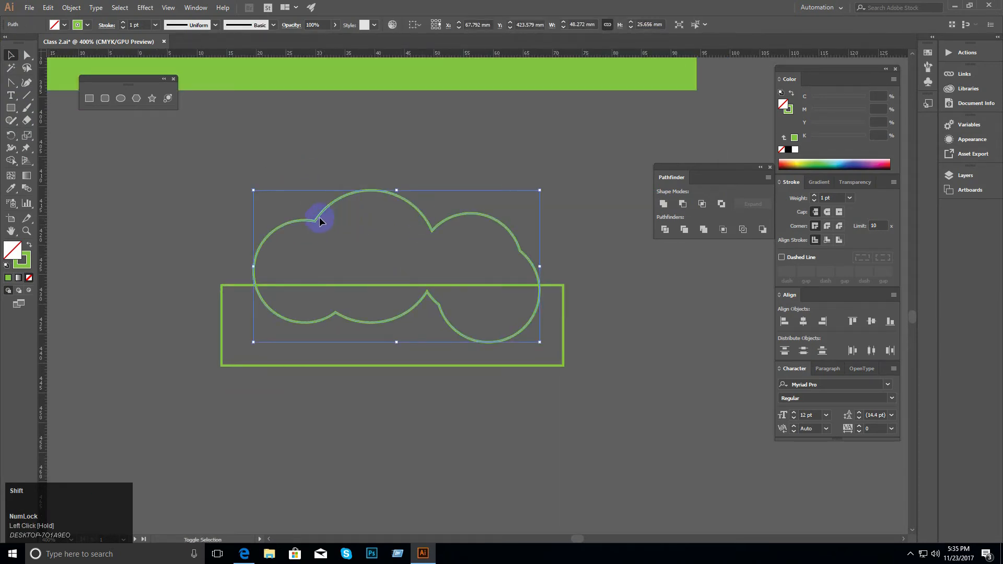
{"action": "key", "text": "shift+x"}
{"action": "left_click", "coordinate": [236, 337]}
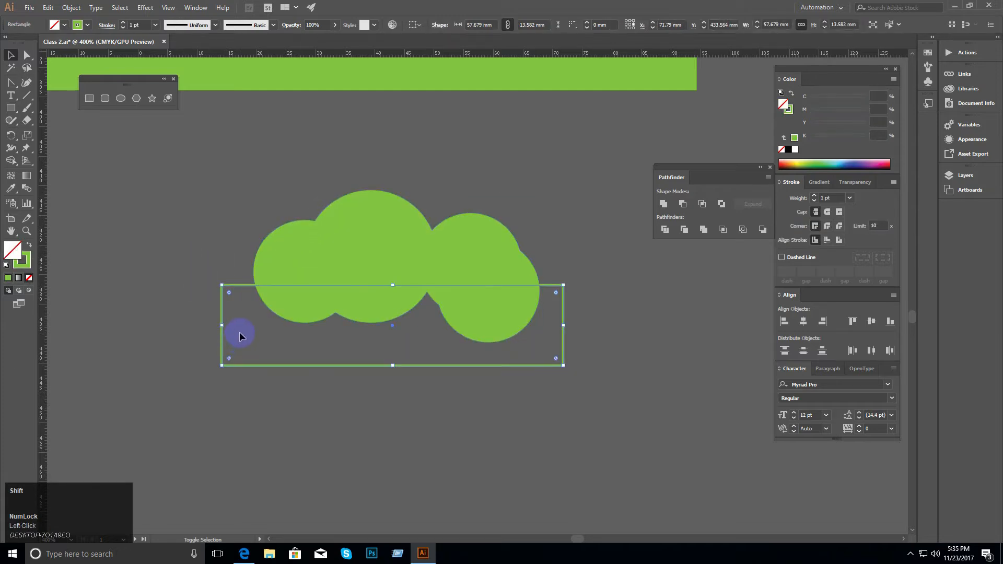
{"action": "key", "text": "shift+x"}
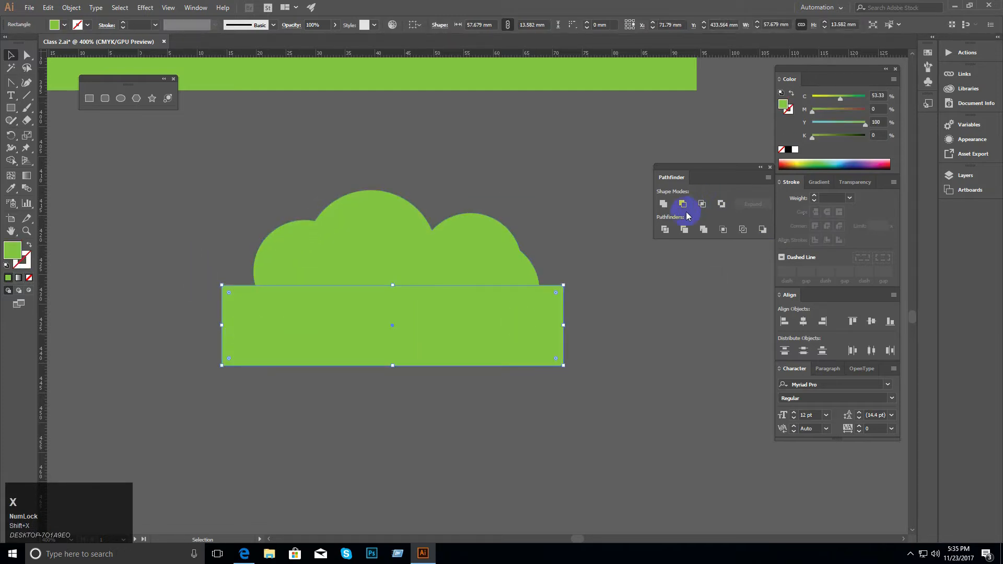
Step: Fill the rectangle over the cloud's lower part with orange (M 70.2, Y 89.02)
{"action": "left_click", "coordinate": [799, 160]}
{"action": "left_click", "coordinate": [781, 163]}
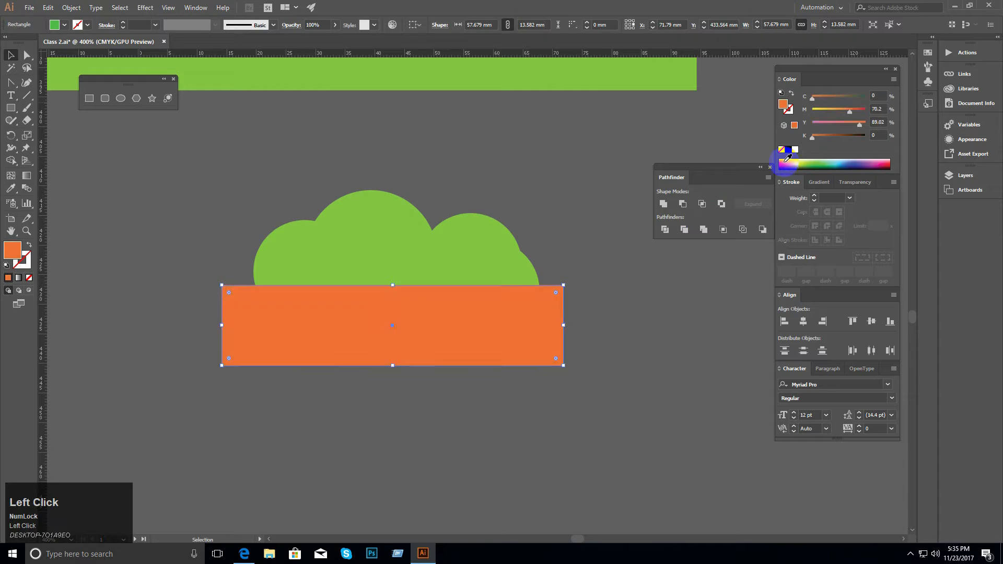
{"action": "left_click", "coordinate": [201, 188]}
{"action": "left_click", "coordinate": [437, 273]}
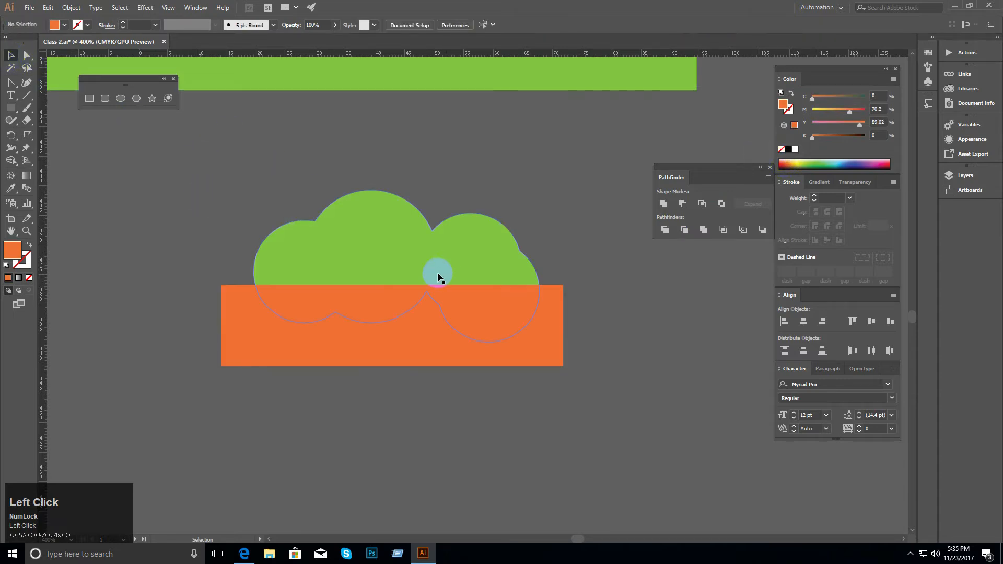
Step: Move the orange rectangle down clear of the cloud and undo the move
{"action": "left_click", "coordinate": [370, 268]}
{"action": "left_click", "coordinate": [503, 405]}
{"action": "left_click_drag", "start_coordinate": [496, 332], "coordinate": [488, 473]}
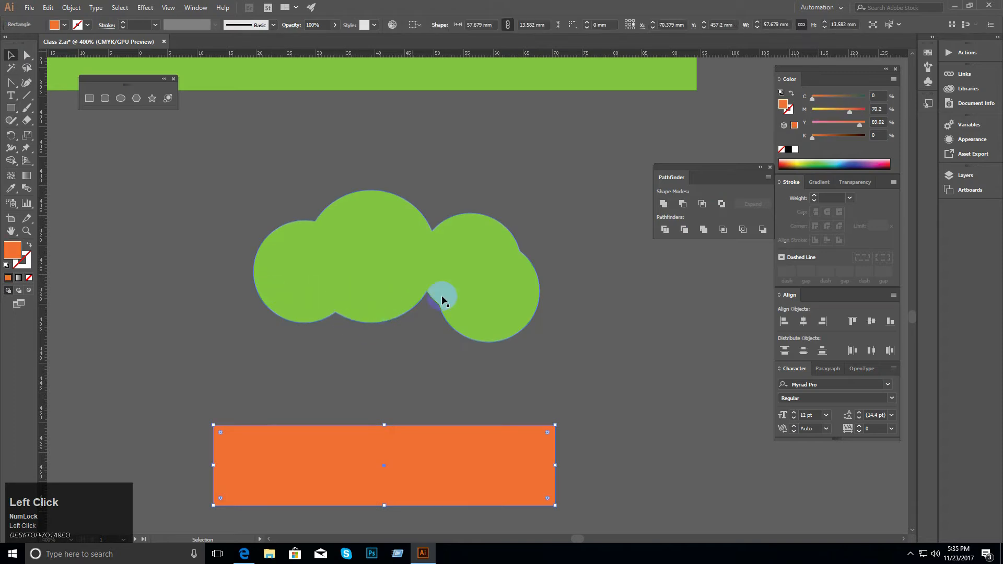
{"action": "key", "text": "ctrl+z"}
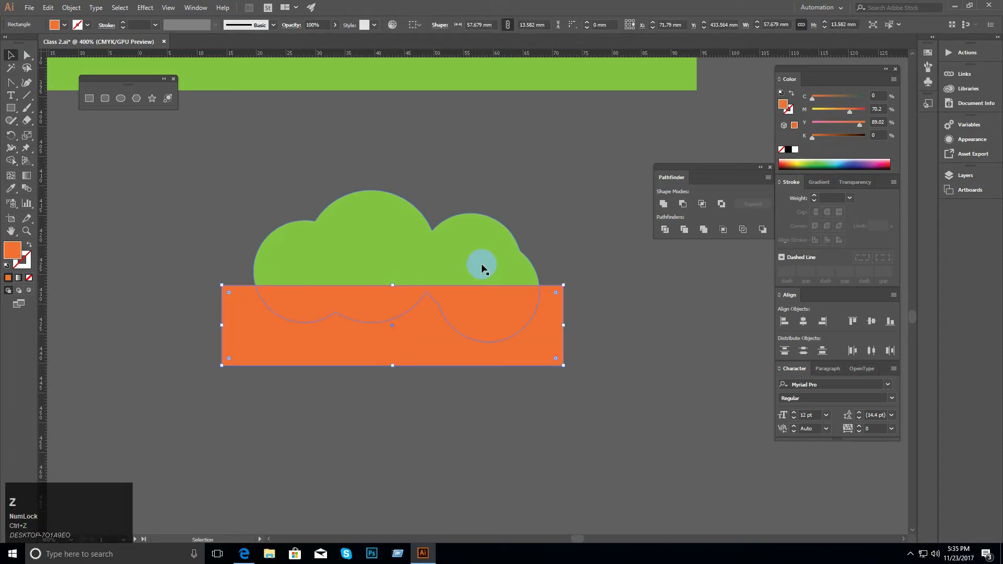
Step: Practise selecting the cloud and the orange rectangle separately and together, and clear the selection
{"action": "left_click", "coordinate": [364, 171]}
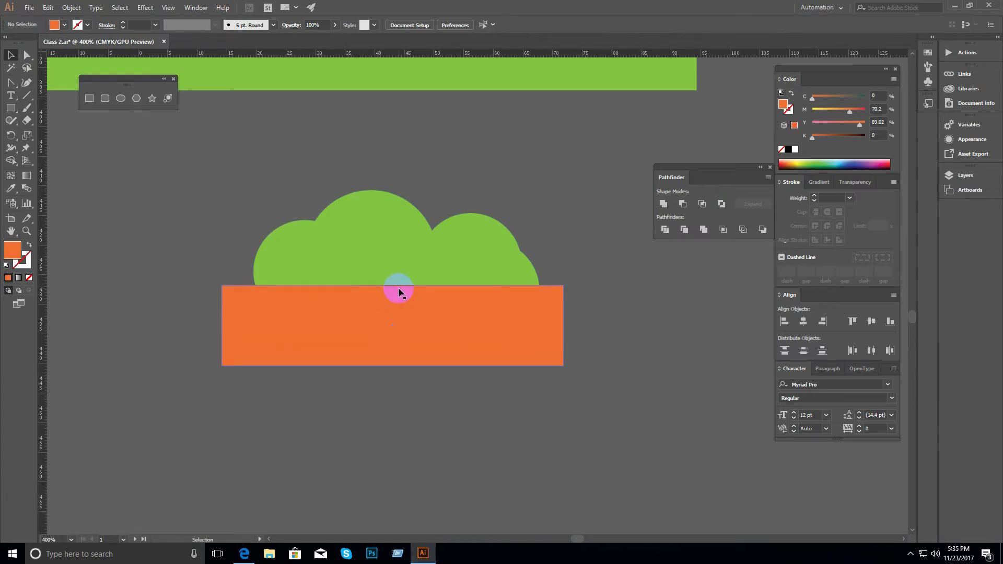
{"action": "left_click", "coordinate": [318, 311]}
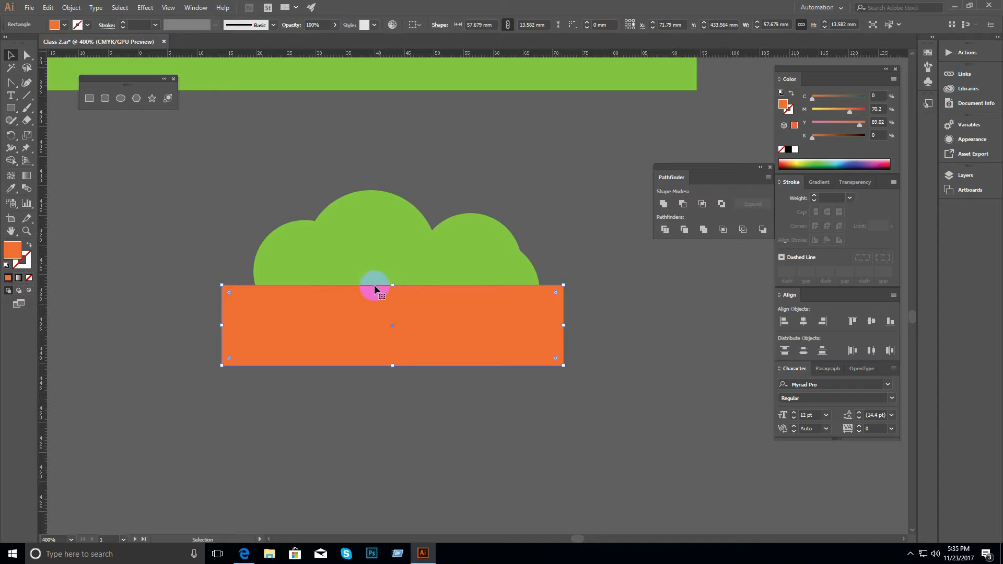
{"action": "left_click", "coordinate": [332, 246]}
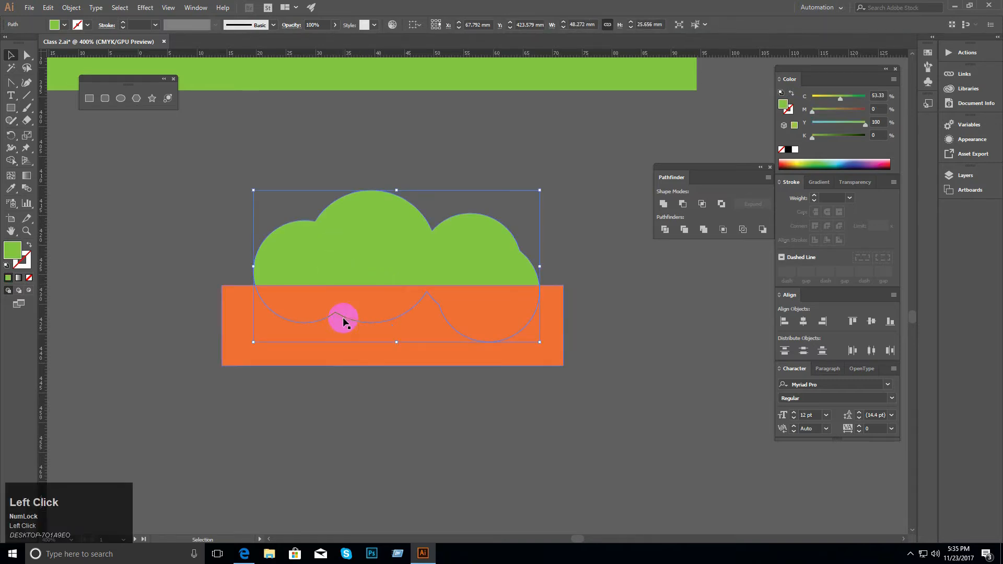
{"action": "left_click_drag", "start_coordinate": [177, 176], "coordinate": [497, 404]}
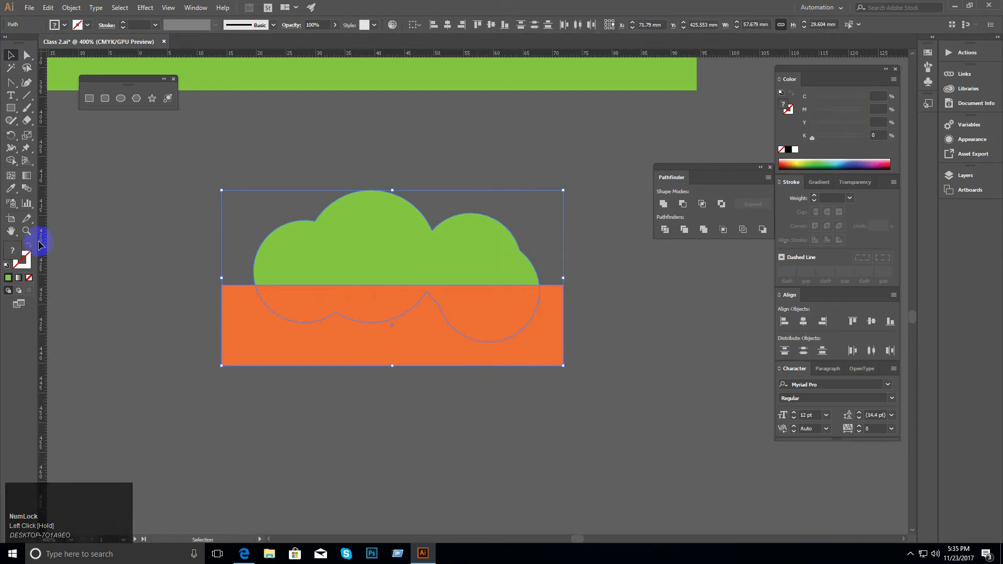
{"action": "left_click", "coordinate": [101, 253]}
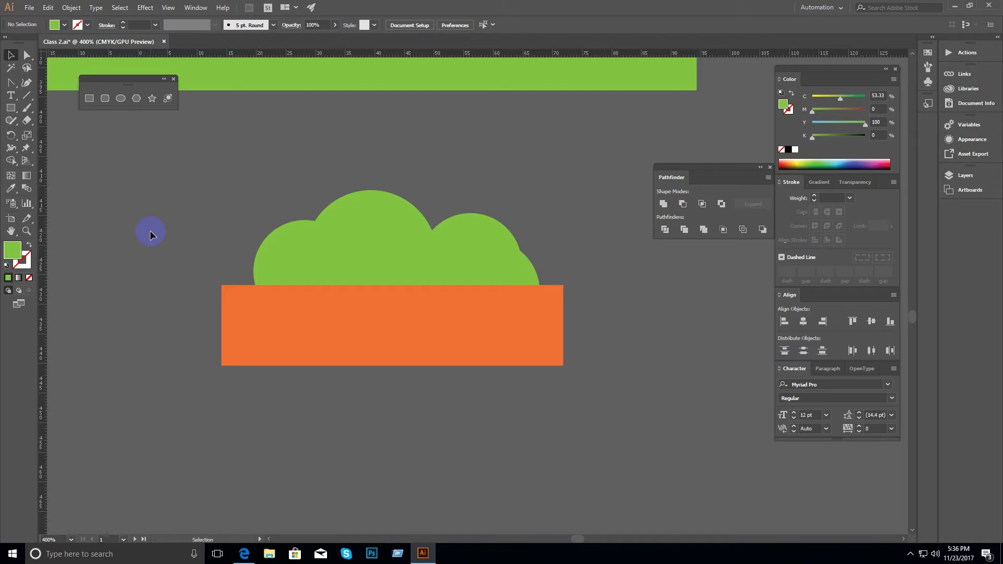
{"action": "left_click", "coordinate": [202, 200]}
{"action": "left_click_drag", "start_coordinate": [210, 210], "coordinate": [499, 378]}
{"action": "left_click", "coordinate": [447, 402]}
Step: Select the cloud, then add, remove and re-add the orange rectangle in the selection
{"action": "left_click", "coordinate": [374, 244]}
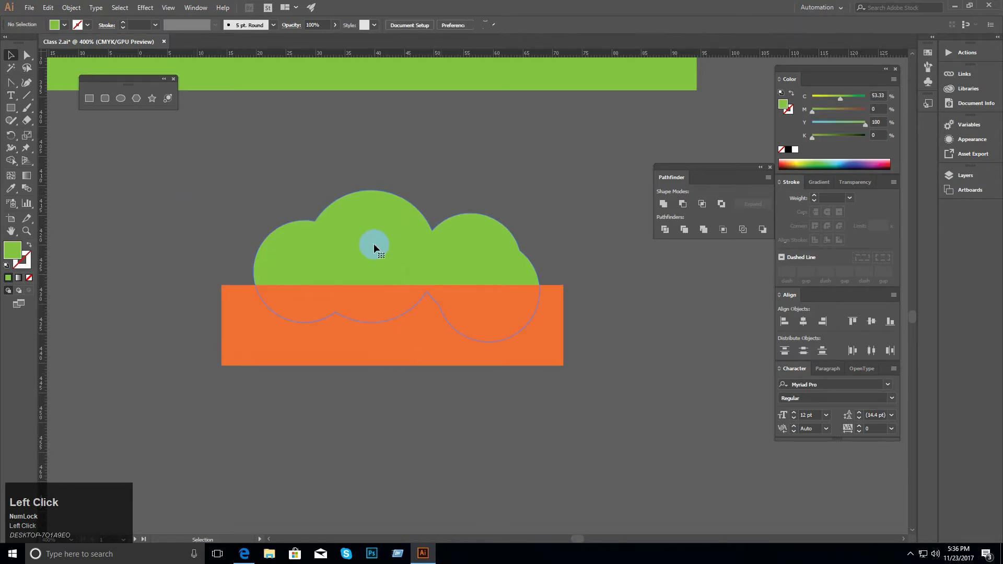
{"action": "left_click", "coordinate": [321, 346], "text": "shift"}
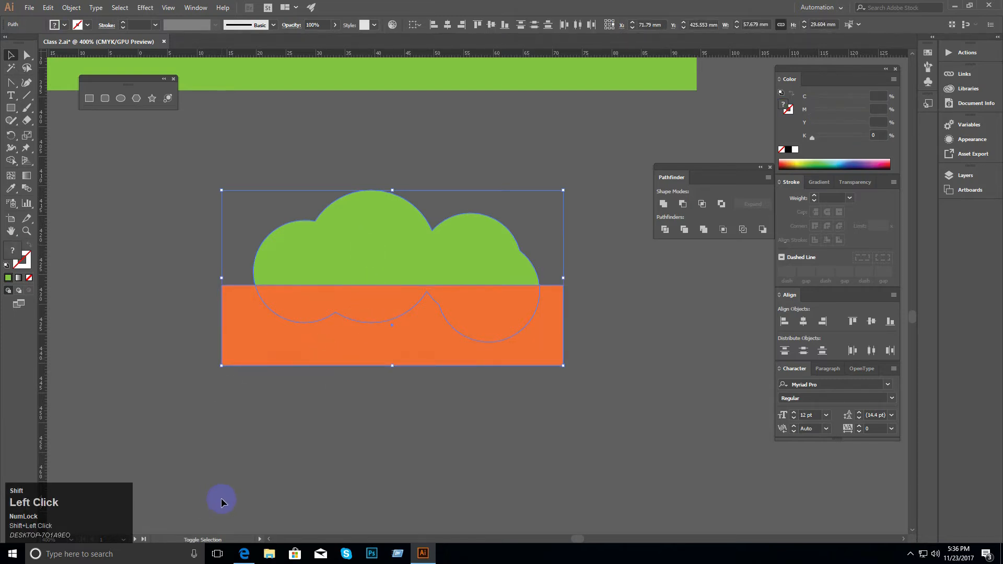
{"action": "left_click", "coordinate": [286, 351], "text": "shift"}
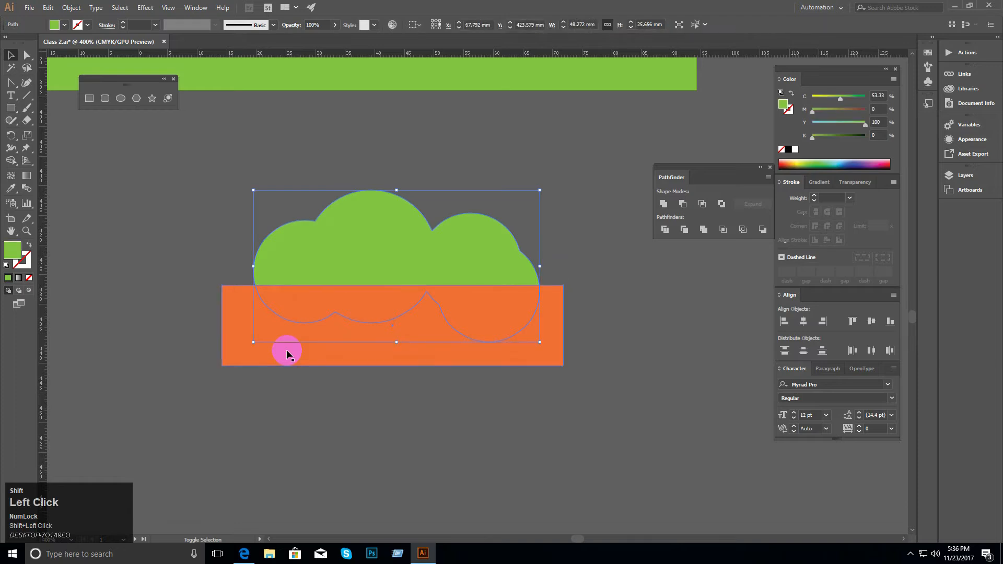
{"action": "left_click", "coordinate": [235, 358], "text": "shift"}
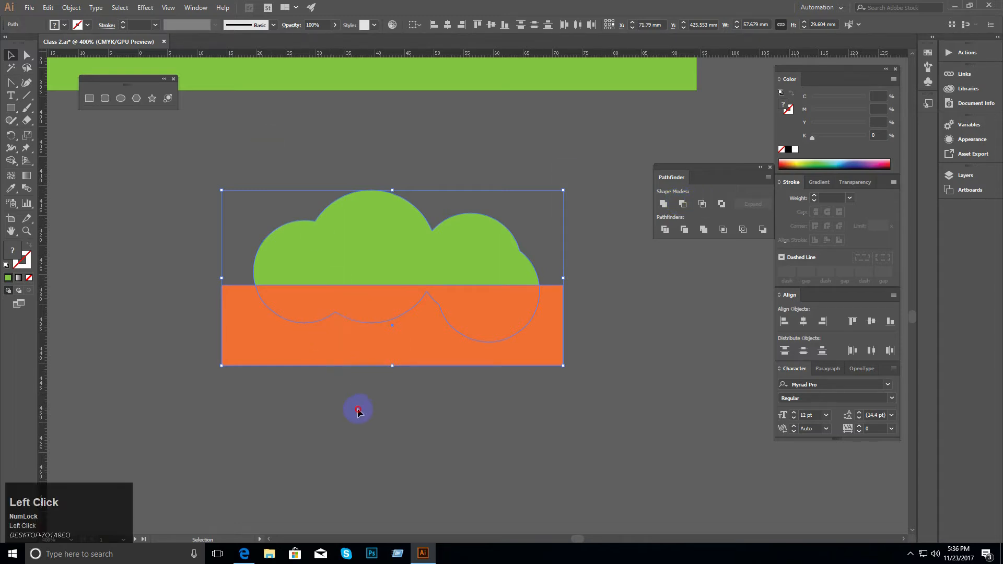
Step: Try subtracting the orange rectangle from the cloud with Minus Front, and undo the subtraction
{"action": "left_click", "coordinate": [355, 330]}
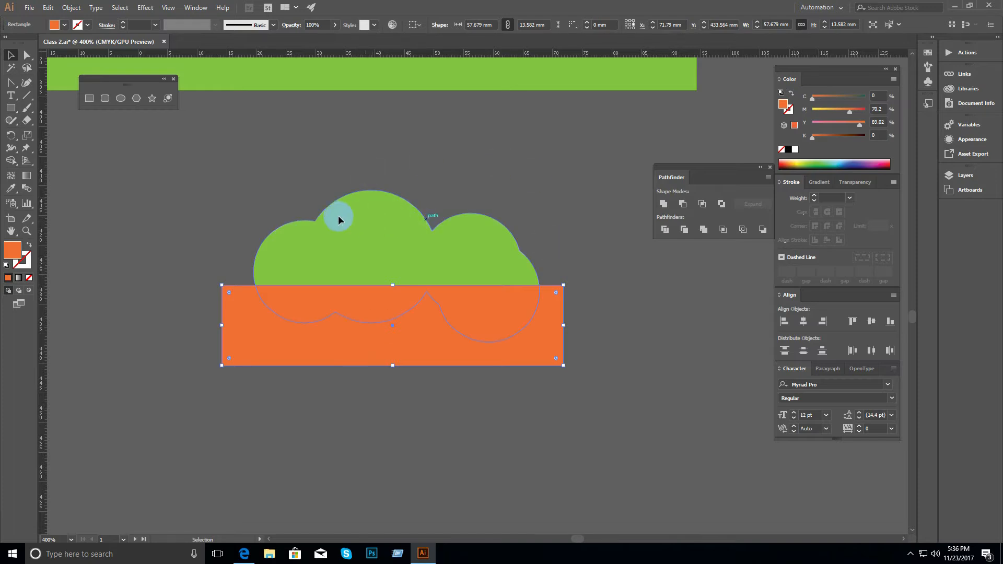
{"action": "left_click_drag", "start_coordinate": [282, 221], "coordinate": [364, 369]}
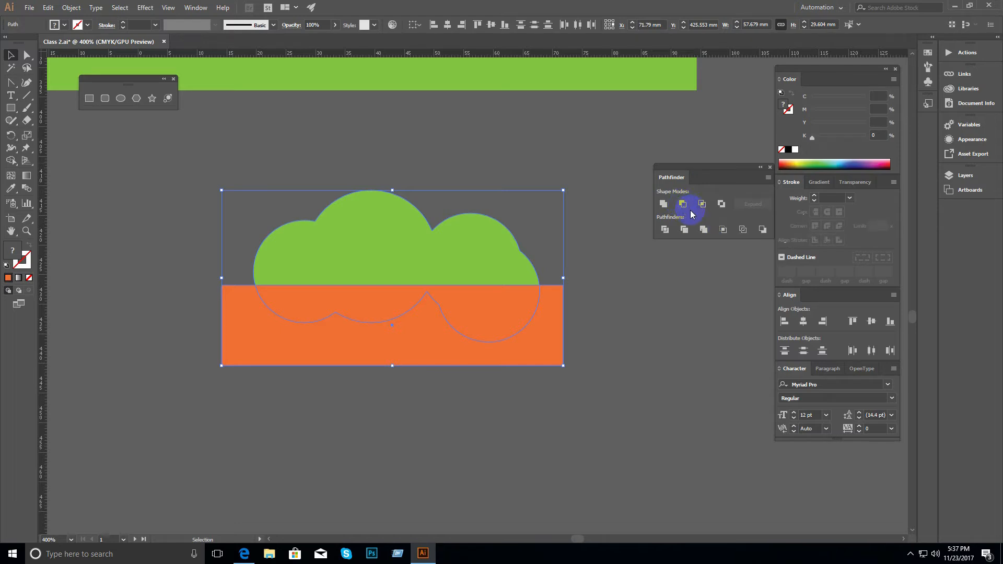
{"action": "left_click", "coordinate": [683, 206]}
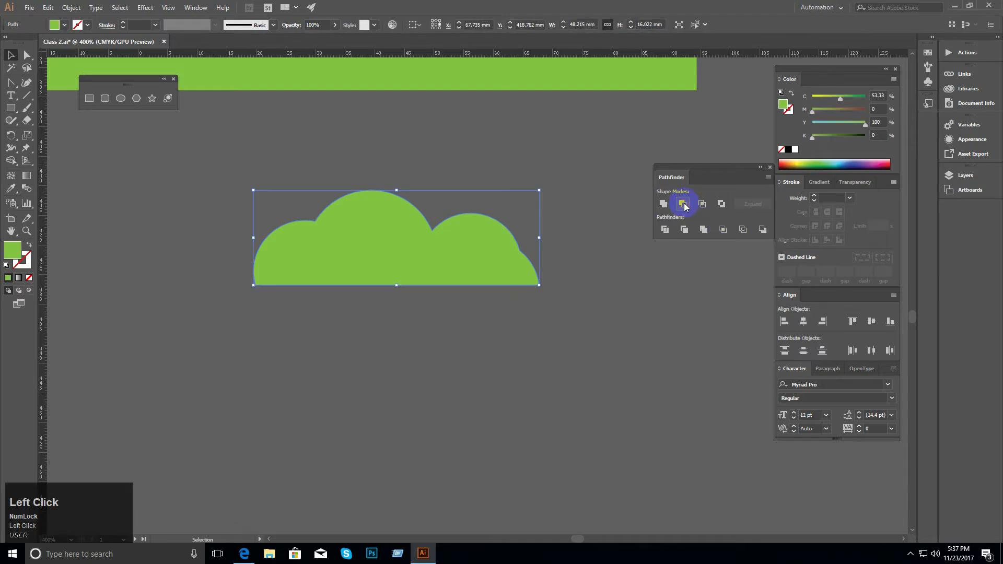
{"action": "left_click", "coordinate": [420, 334]}
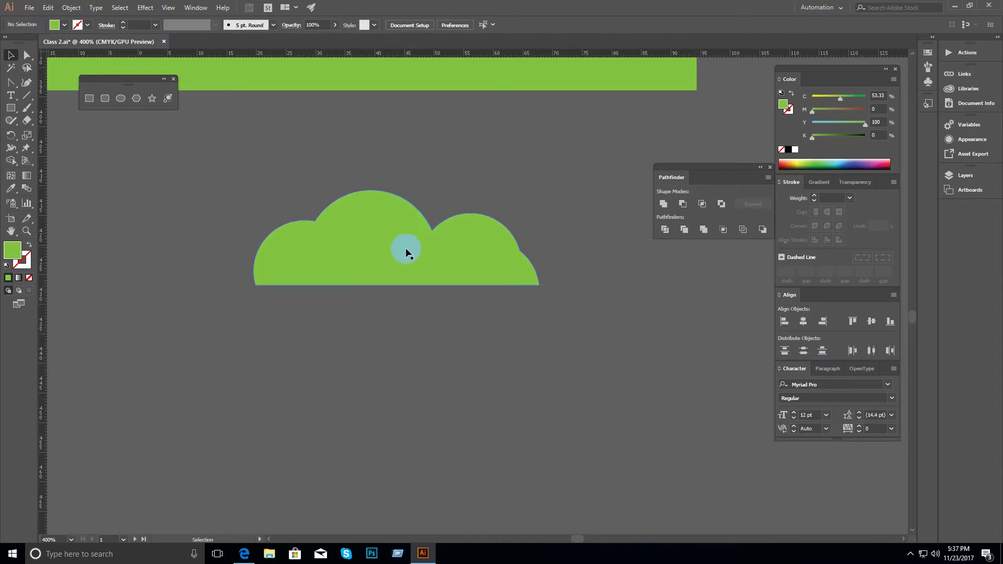
{"action": "left_click", "coordinate": [385, 346]}
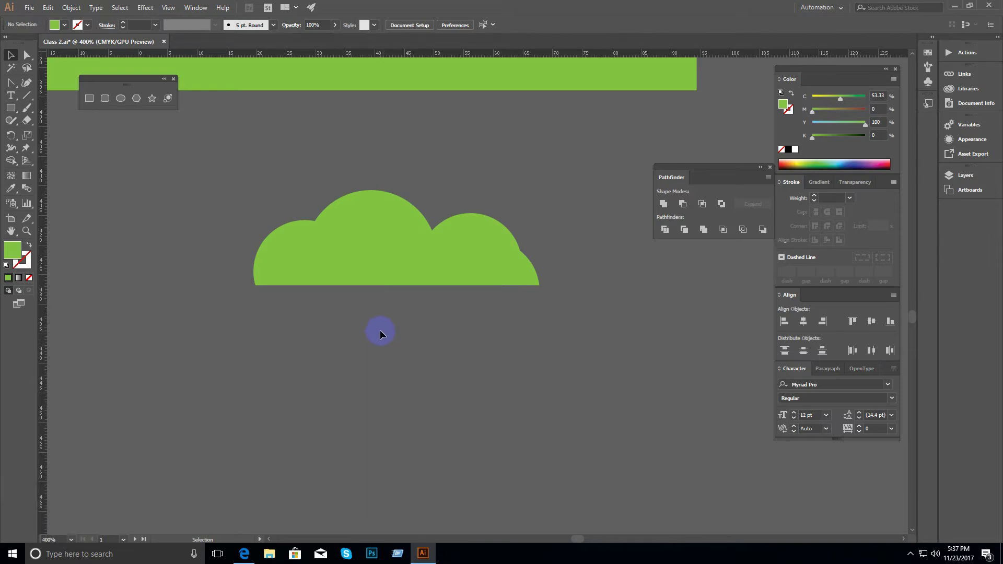
{"action": "left_click", "coordinate": [404, 259]}
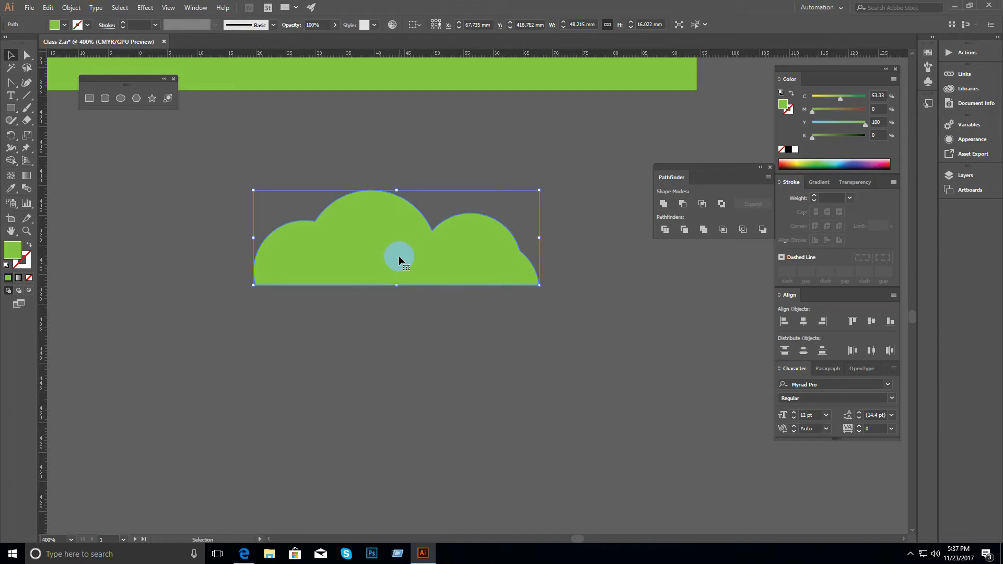
{"action": "key", "text": "ctrl+z"}
{"action": "key", "text": "ctrl+z"}
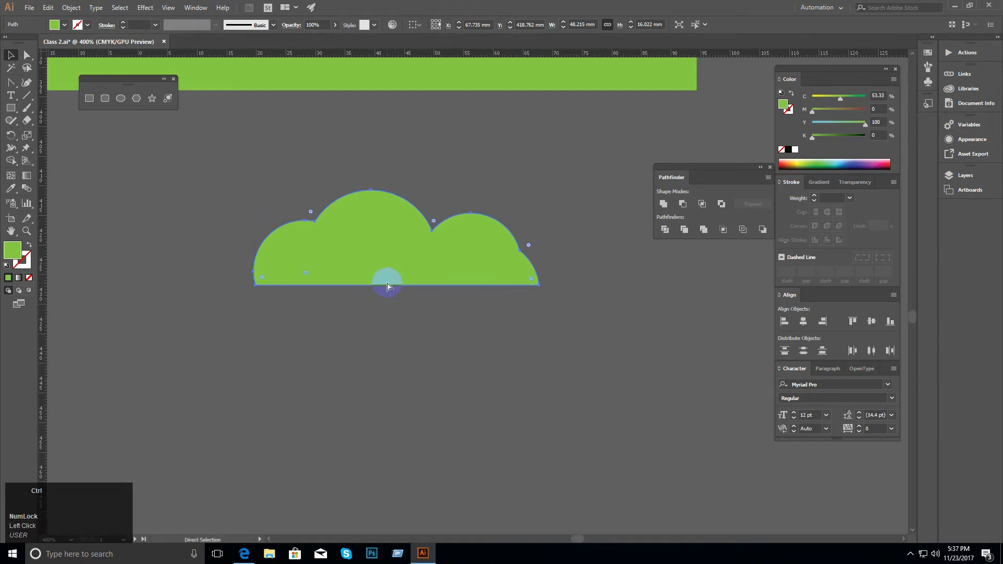
Step: Draw a vertical rectangle about 11.8 × 26.1 mm over the cloud's right end and fill it with dark blue (C 97.65, M 91.37)
{"action": "left_click", "coordinate": [256, 198]}
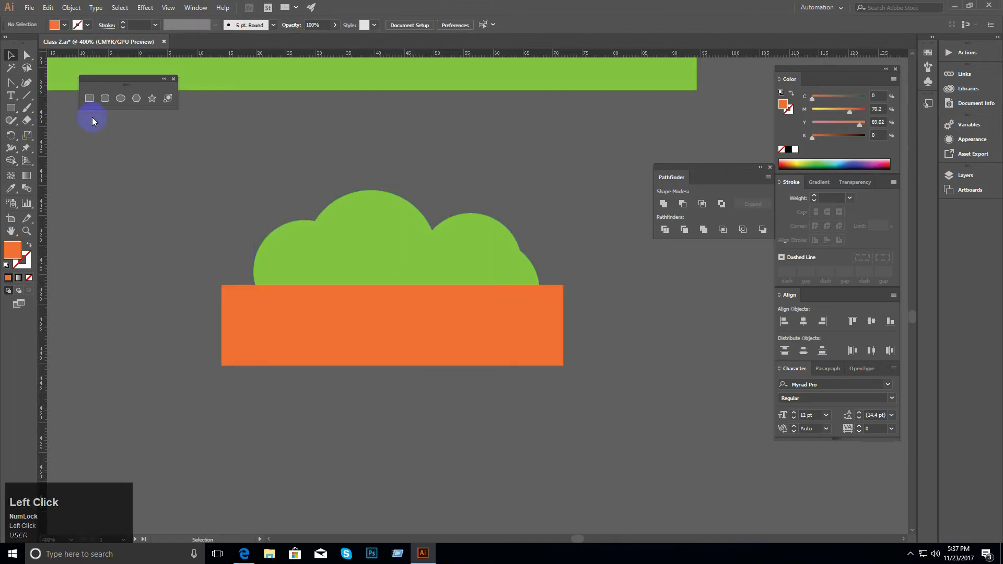
{"action": "left_click", "coordinate": [89, 98]}
{"action": "mouse_move", "coordinate": [553, 227]}
{"action": "left_mouse_down"}
{"action": "mouse_move", "coordinate": [488, 374]}
{"action": "mouse_move", "coordinate": [483, 362]}
{"action": "left_mouse_up"}
{"action": "left_click_drag", "start_coordinate": [518, 227], "coordinate": [520, 208]}
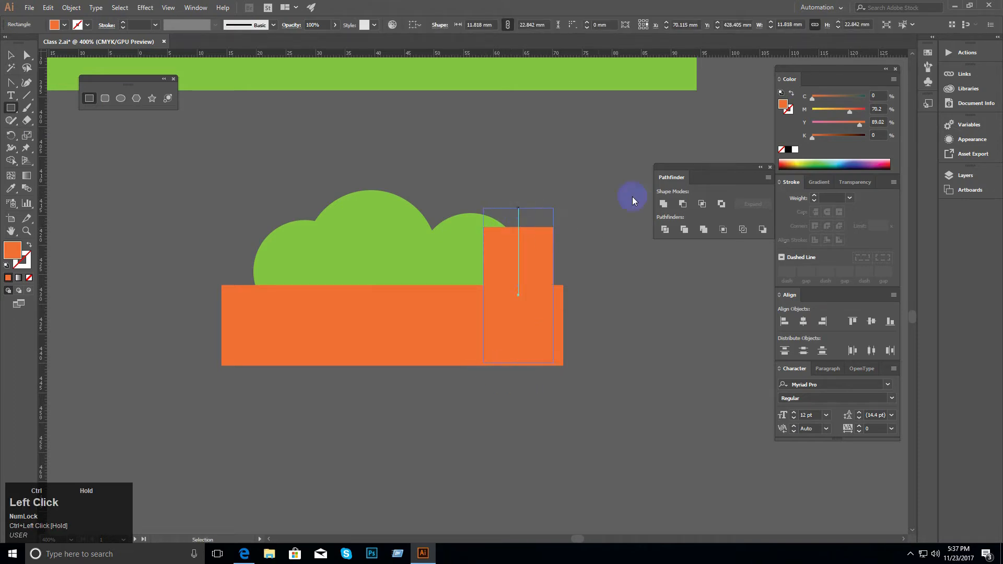
{"action": "left_click", "coordinate": [840, 162]}
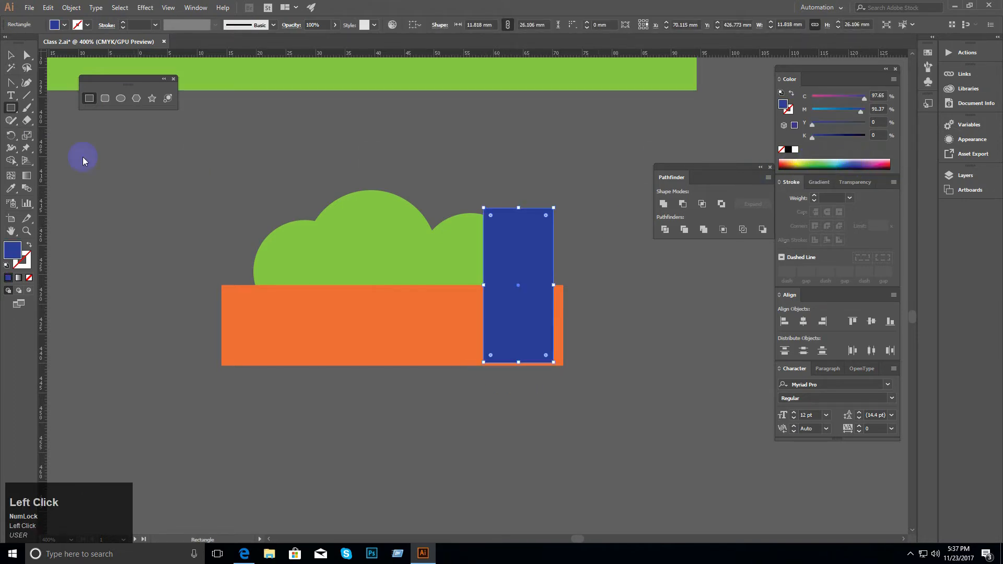
Step: Select the cloud and the orange rectangle without the blue one and try subtracting the orange with Minus Front
{"action": "left_click_drag", "start_coordinate": [297, 177], "coordinate": [559, 358]}
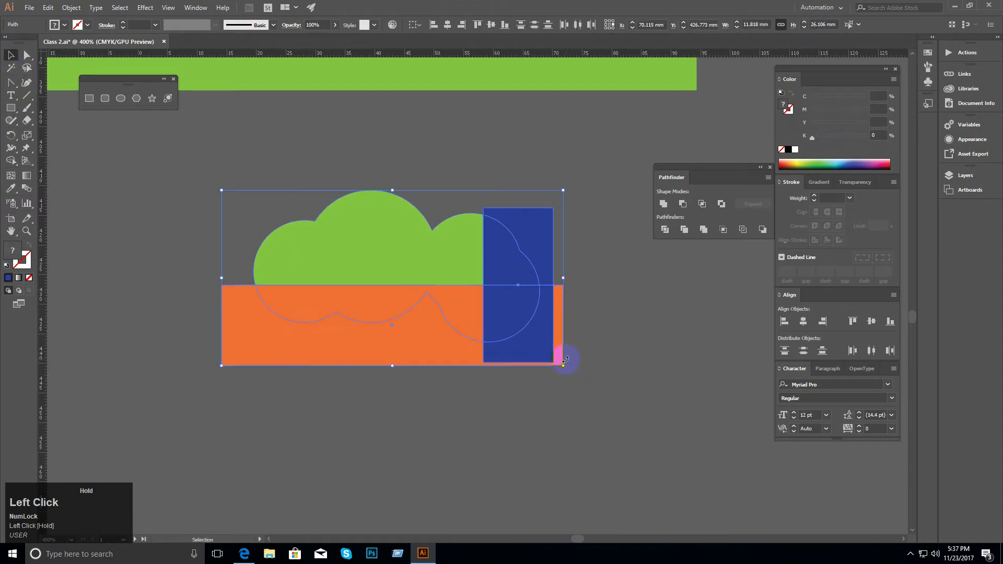
{"action": "left_click", "coordinate": [683, 205]}
{"action": "left_click", "coordinate": [613, 318]}
{"action": "left_click", "coordinate": [521, 231]}
{"action": "left_click", "coordinate": [468, 189]}
{"action": "left_click_drag", "start_coordinate": [467, 189], "coordinate": [540, 394]}
{"action": "left_click", "coordinate": [683, 230]}
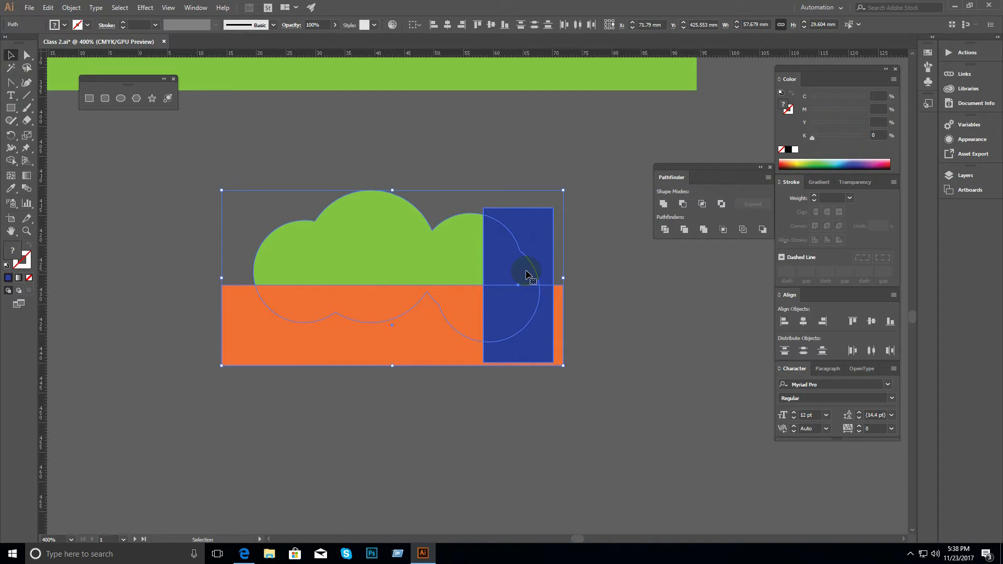
{"action": "left_click", "coordinate": [639, 307]}
{"action": "left_click_drag", "start_coordinate": [231, 179], "coordinate": [374, 365]}
{"action": "left_click", "coordinate": [728, 208]}
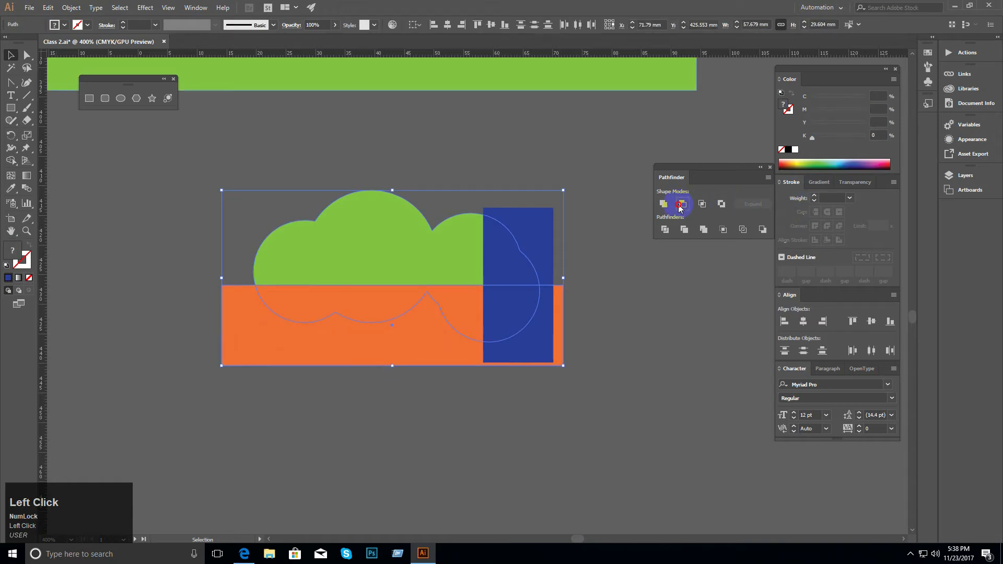
Step: Try subtracting the blue rectangle from the cloud with Minus Front, and undo both subtractions
{"action": "left_click", "coordinate": [657, 298]}
{"action": "left_click_drag", "start_coordinate": [421, 168], "coordinate": [543, 304]}
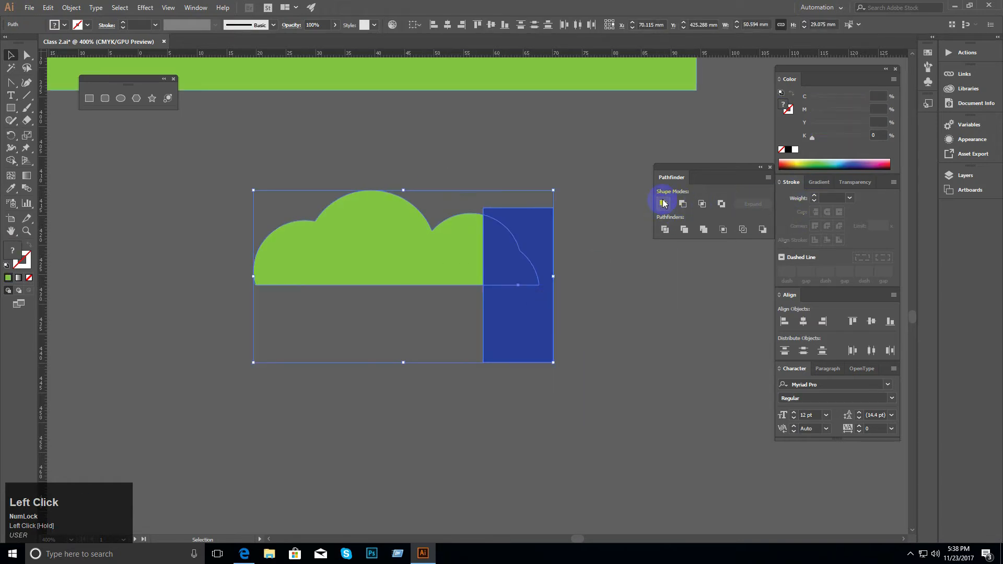
{"action": "left_click", "coordinate": [682, 203]}
{"action": "left_click", "coordinate": [588, 374]}
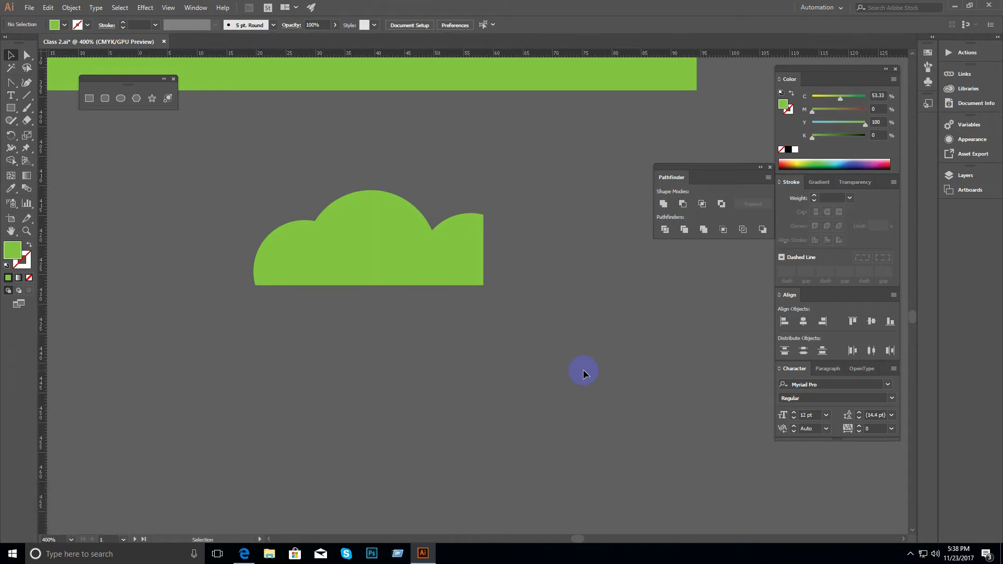
{"action": "key", "text": "ctrl+z"}
{"action": "key", "text": "ctrl+z"}
Step: Move the blue rectangle about 1.7 mm right, aligning its right edge with the orange rectangle's right edge
{"action": "left_click", "coordinate": [528, 318]}
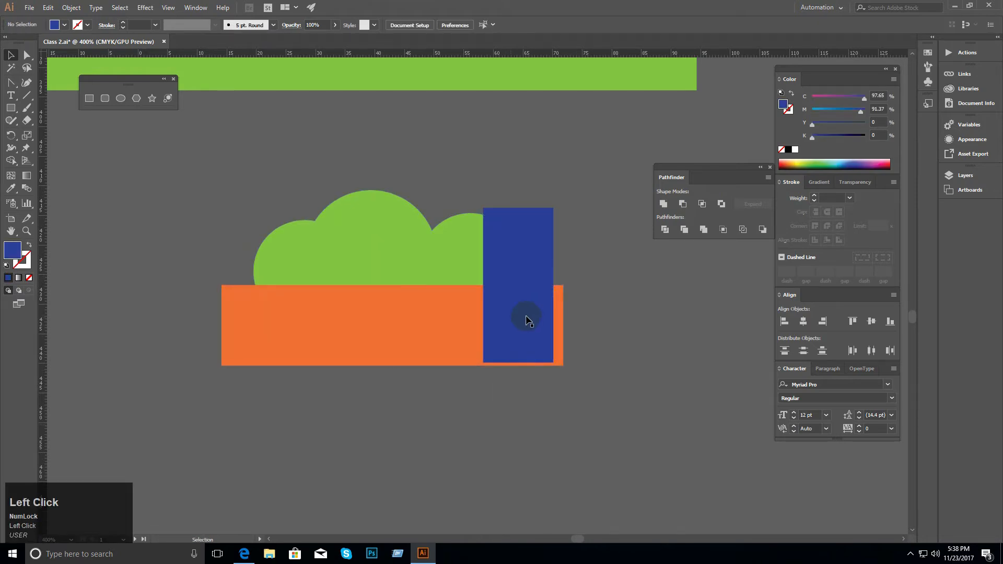
{"action": "mouse_move", "coordinate": [516, 295]}
{"action": "left_mouse_down"}
{"action": "mouse_move", "coordinate": [586, 324]}
{"action": "mouse_move", "coordinate": [577, 298]}
{"action": "mouse_move", "coordinate": [529, 295]}
{"action": "left_mouse_up"}
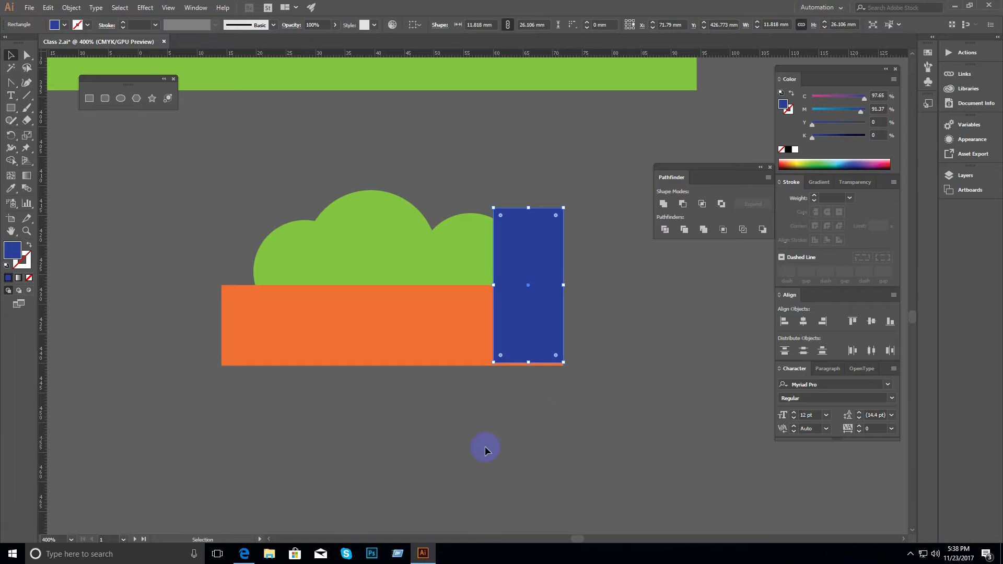
Step: Draw a small blue rectangle about 7.1 × 9.0 mm to the left of the orange rectangle
{"action": "key", "text": "space"}
{"action": "left_click_drag", "start_coordinate": [369, 307], "coordinate": [396, 230]}
{"action": "left_click", "coordinate": [10, 108]}
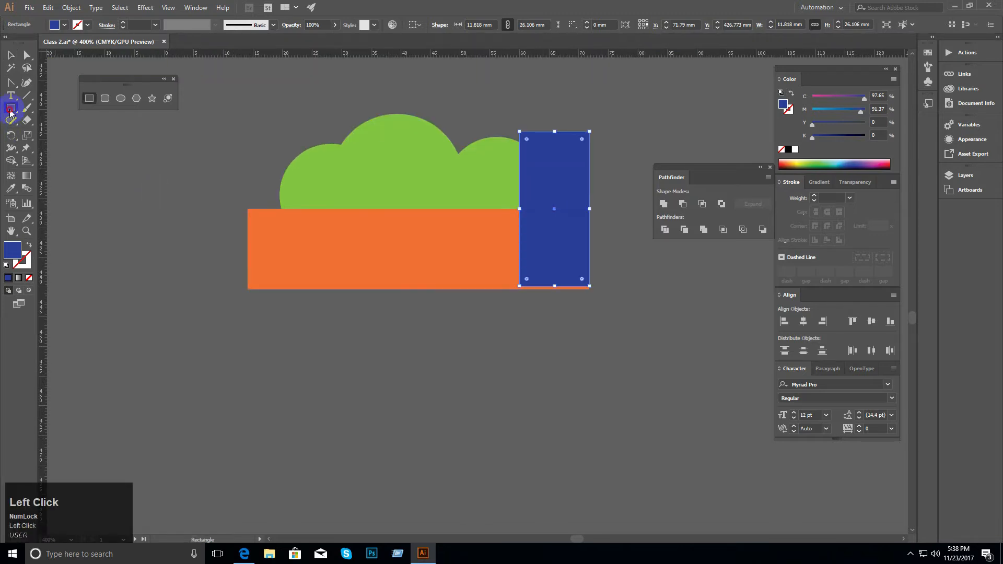
{"action": "left_click_drag", "start_coordinate": [165, 213], "coordinate": [209, 266]}
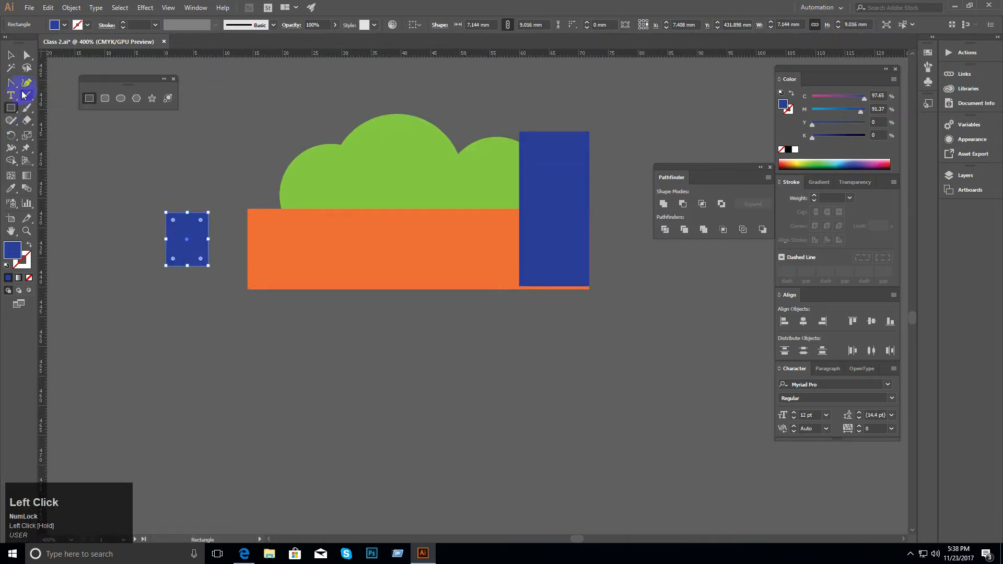
Step: Draw a circle about 7.9 mm wide overlapping the small rectangle's lower-left corner and fill it with green (C 78.43, Y 100)
{"action": "left_click", "coordinate": [120, 98]}
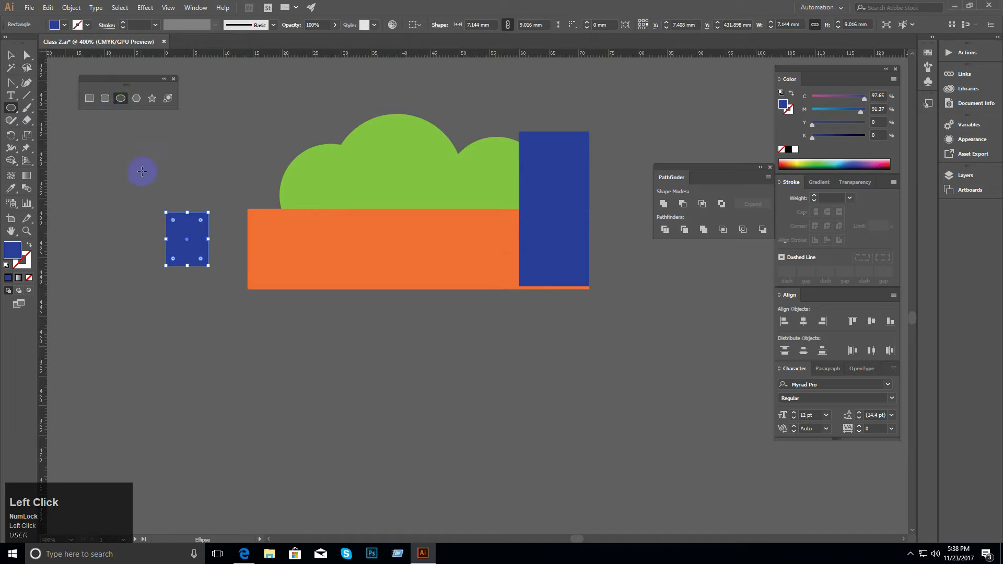
{"action": "left_click_drag", "start_coordinate": [140, 238], "coordinate": [186, 285]}
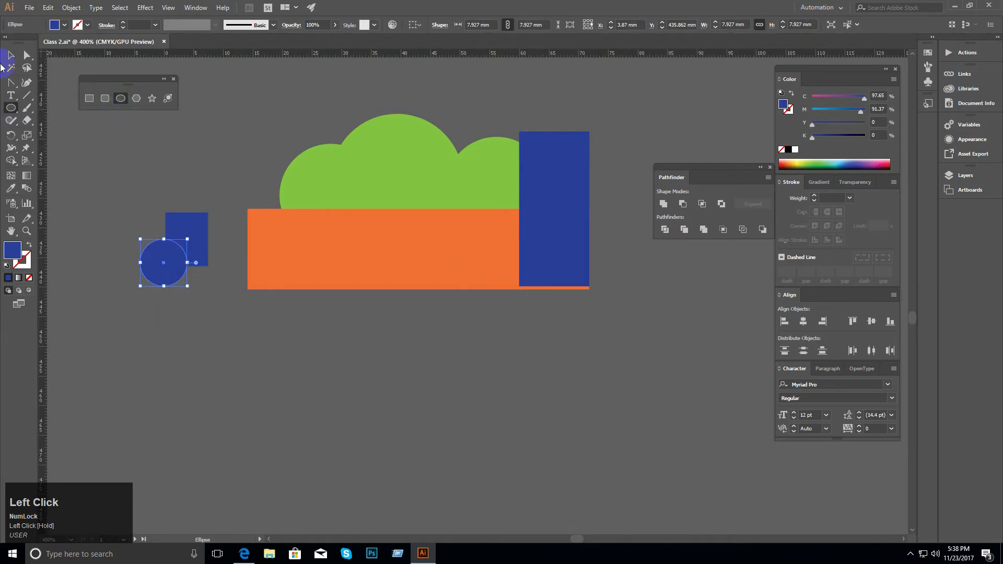
{"action": "left_click", "coordinate": [13, 54]}
{"action": "left_click", "coordinate": [826, 164]}
{"action": "left_click", "coordinate": [246, 258]}
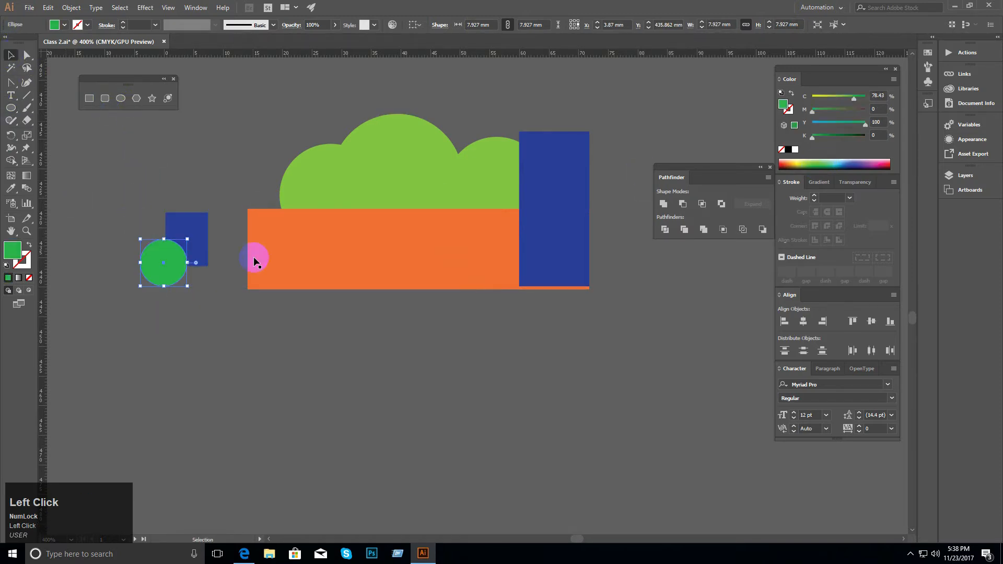
Step: Try Intersect on the small blue rectangle and the green circle overlapping it, undo every intersection, and deselect the shapes
{"action": "key", "text": "ctrl+space"}
{"action": "left_click", "coordinate": [265, 307]}
{"action": "left_click_drag", "start_coordinate": [213, 186], "coordinate": [317, 310]}
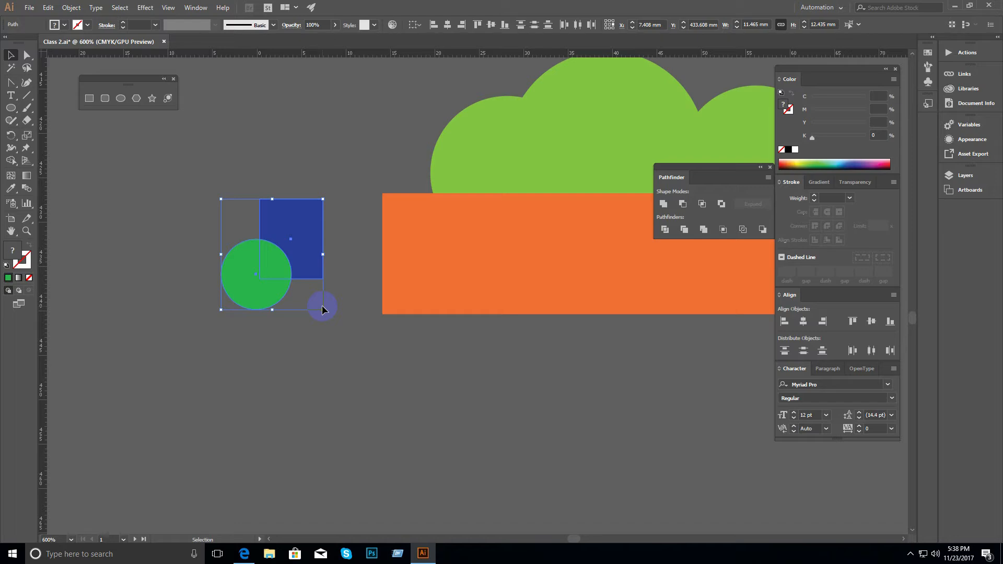
{"action": "left_click", "coordinate": [702, 205]}
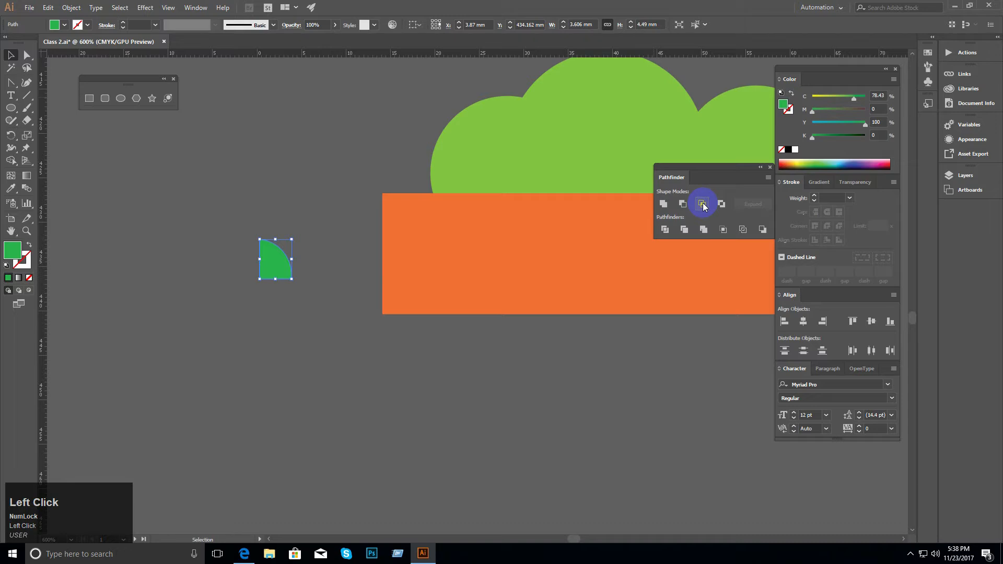
{"action": "key", "text": "ctrl+z"}
{"action": "left_click", "coordinate": [702, 210]}
{"action": "key", "text": "ctrl+z"}
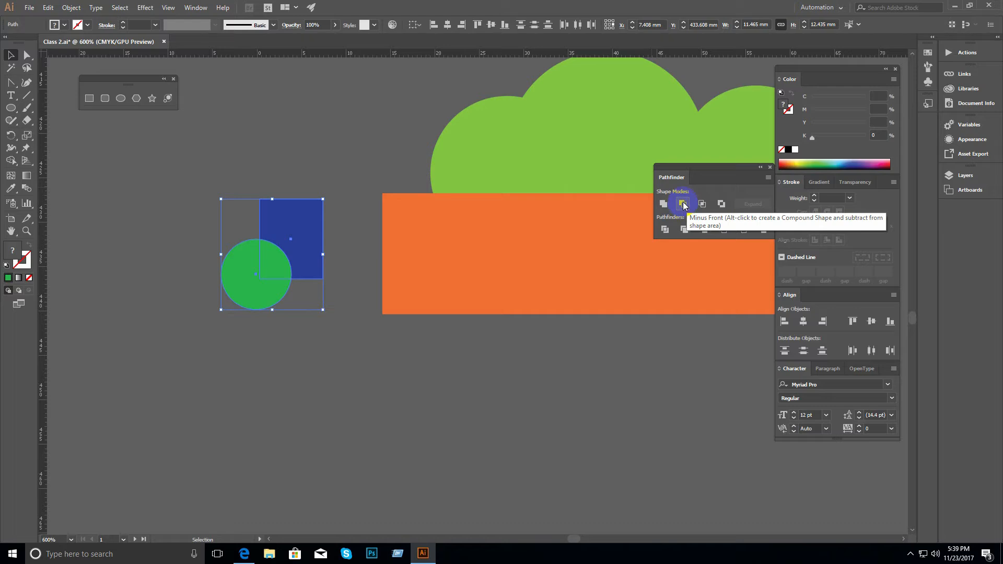
{"action": "left_click", "coordinate": [702, 203]}
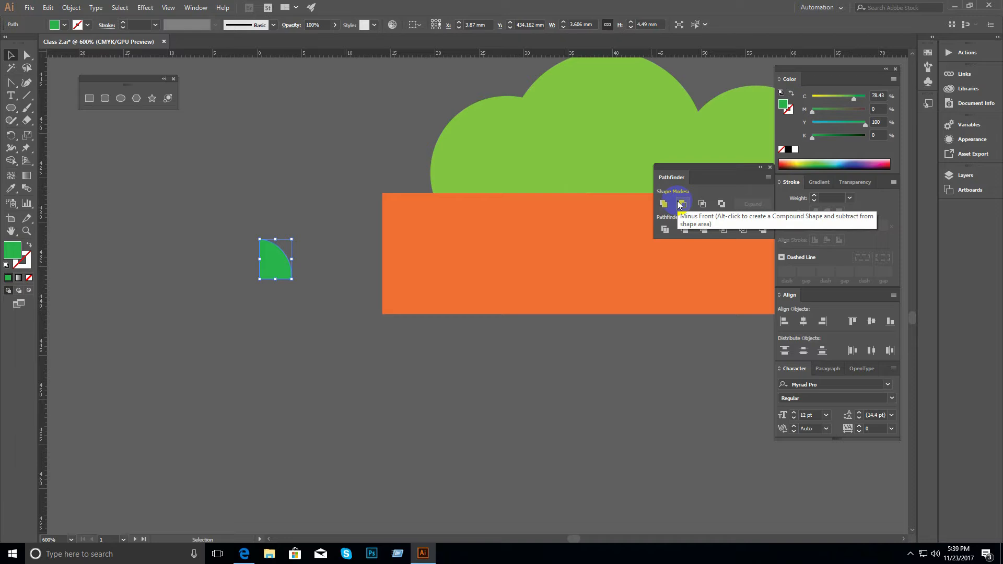
{"action": "key", "text": "ctrl+z"}
{"action": "left_click", "coordinate": [326, 354]}
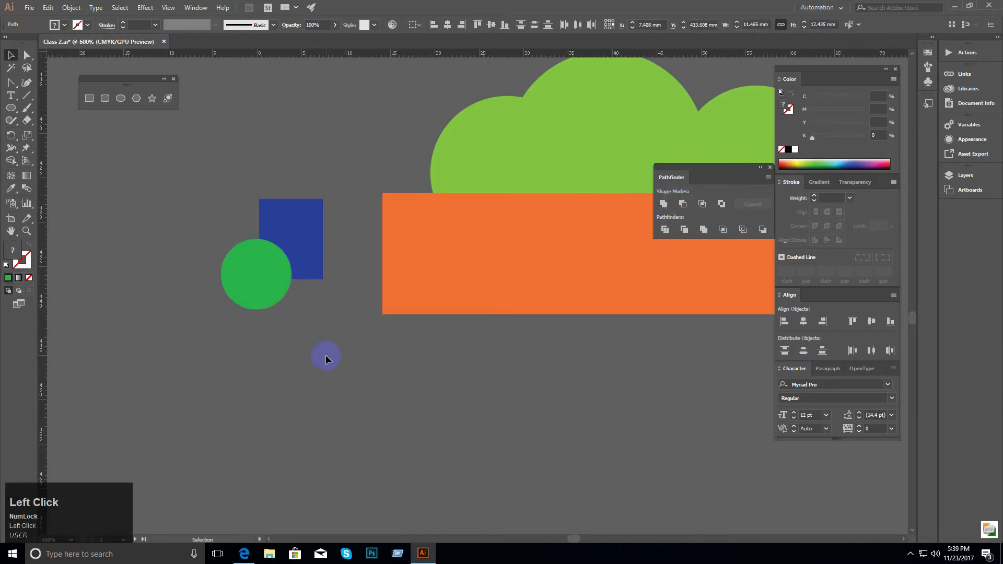
Step: Draw a green circle about 12.7 mm wide below the orange rectangle
{"action": "left_click", "coordinate": [438, 295], "text": "ctrl+alt"}
{"action": "left_click_drag", "start_coordinate": [439, 295], "coordinate": [327, 229]}
{"action": "left_click", "coordinate": [417, 242], "text": "ctrl"}
{"action": "left_click_drag", "start_coordinate": [410, 243], "coordinate": [385, 233]}
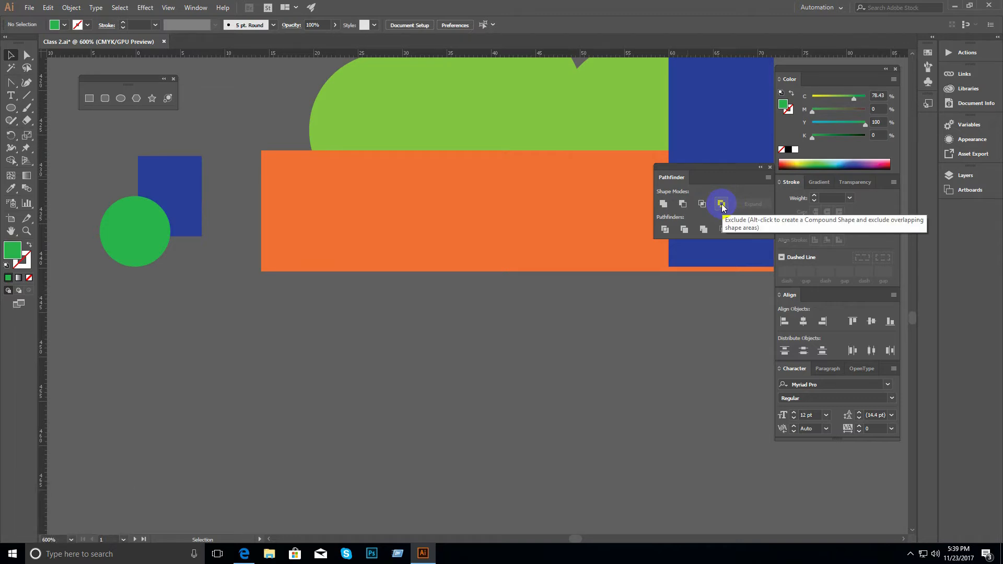
{"action": "left_click", "coordinate": [10, 107]}
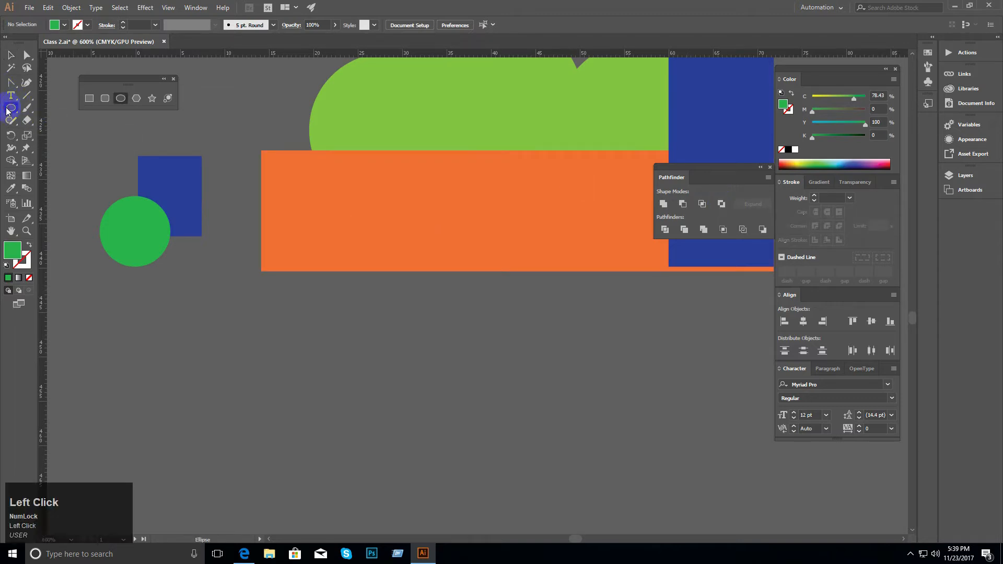
{"action": "left_click_drag", "start_coordinate": [290, 343], "coordinate": [401, 457]}
{"action": "left_click", "coordinate": [11, 56]}
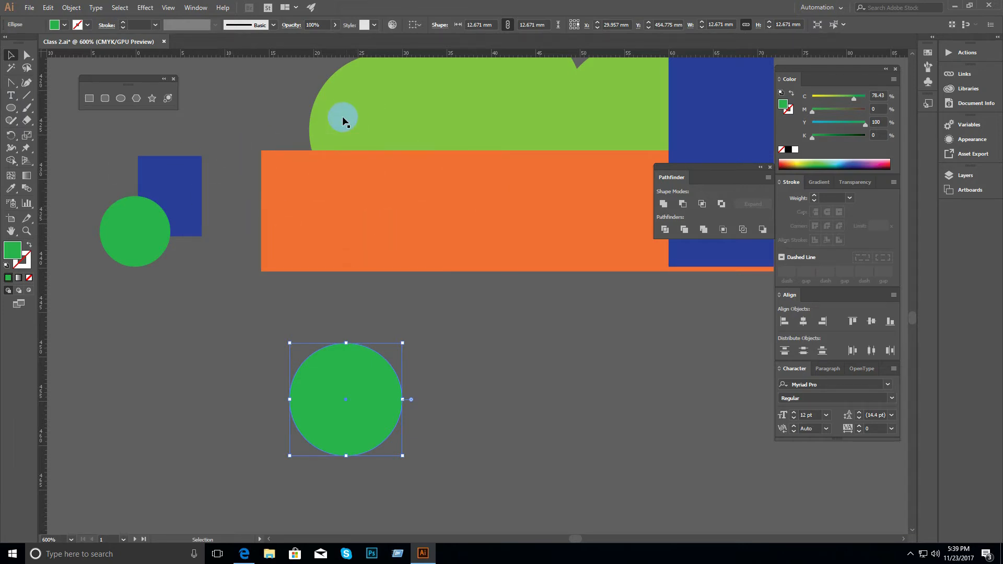
Step: Copy the small green circle into the middle of the large circle and shrink the copy to about 5.7 mm wide
{"action": "left_click", "coordinate": [403, 197]}
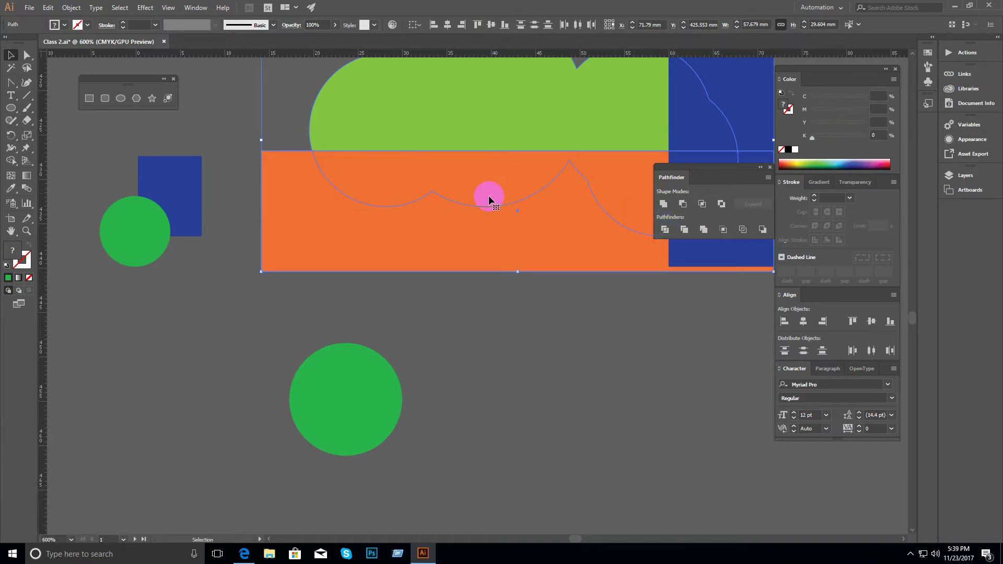
{"action": "left_click", "coordinate": [513, 324]}
{"action": "key", "text": "space"}
{"action": "left_click_drag", "start_coordinate": [523, 310], "coordinate": [511, 258]}
{"action": "left_click", "coordinate": [349, 335]}
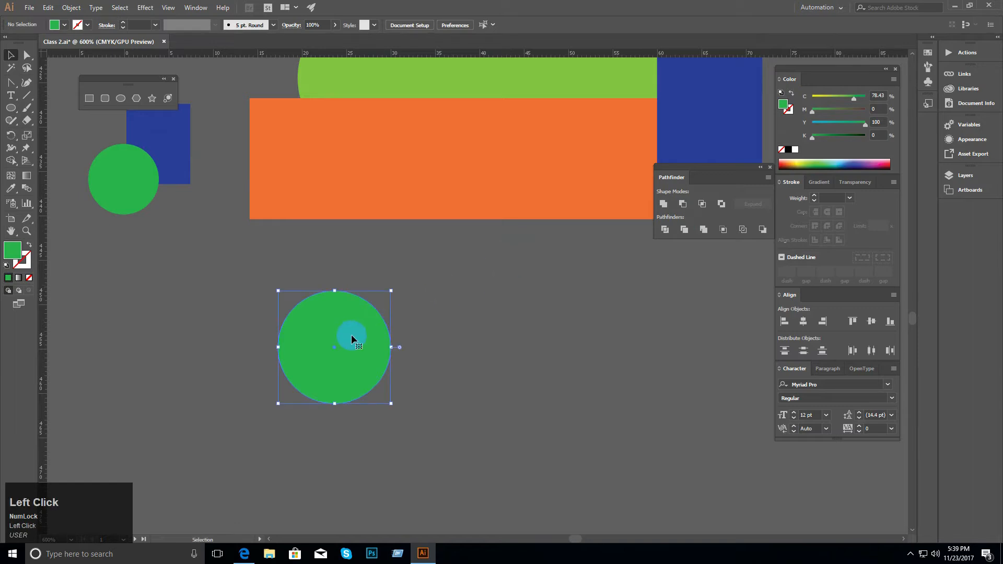
{"action": "left_click_drag", "start_coordinate": [116, 187], "coordinate": [357, 348]}
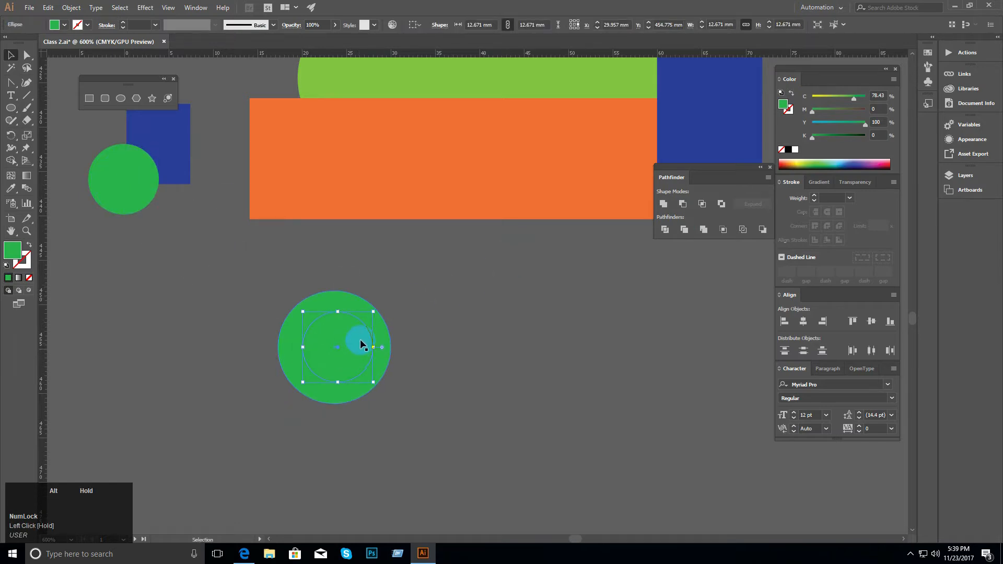
{"action": "left_click_drag", "start_coordinate": [375, 313], "coordinate": [363, 322]}
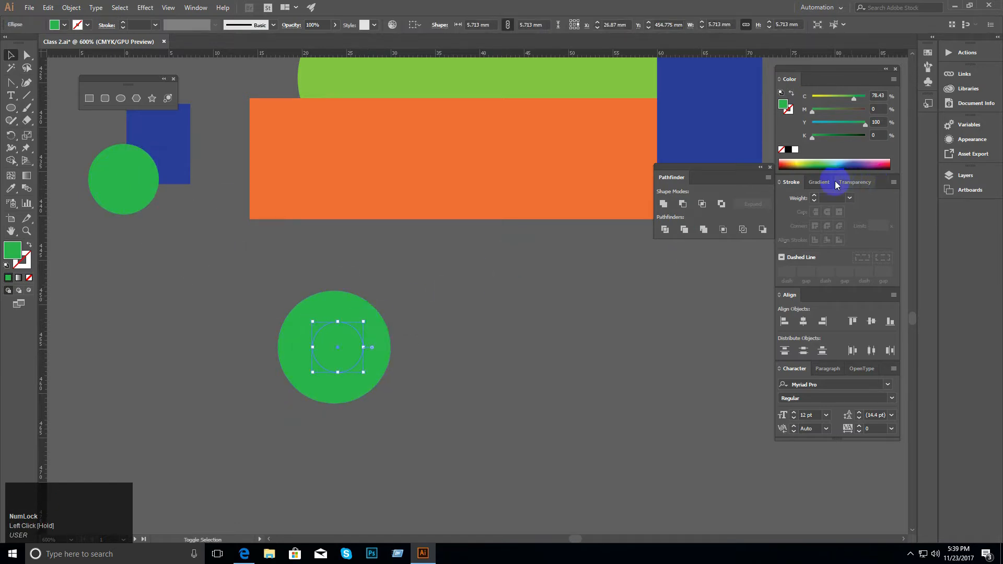
Step: Fill the circle inside the large green circle with blue (C 87.84, M 76.08) and deselect it
{"action": "left_click", "coordinate": [851, 159]}
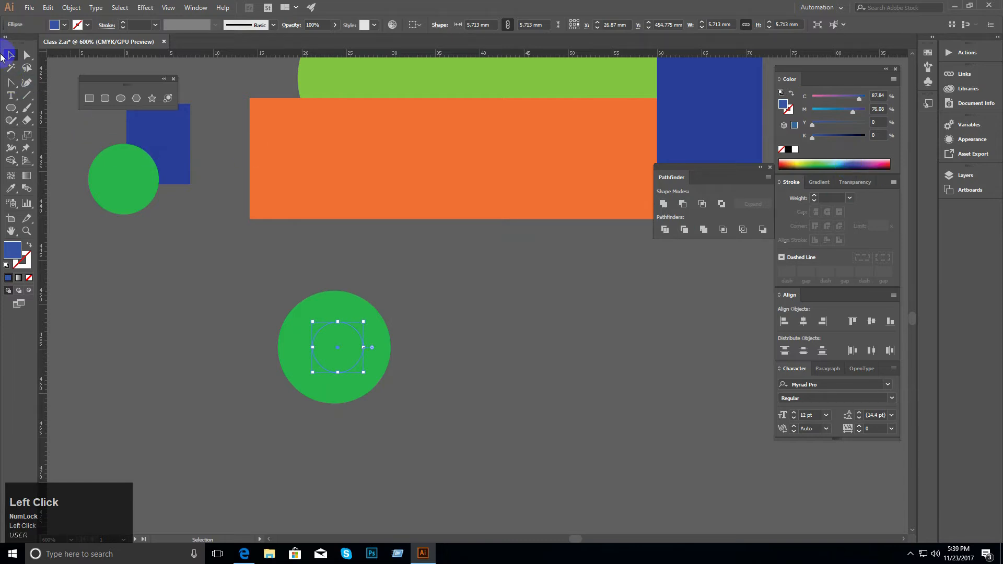
{"action": "left_click", "coordinate": [343, 354], "text": "ctrl+space"}
{"action": "left_click_drag", "start_coordinate": [353, 305], "coordinate": [321, 301]}
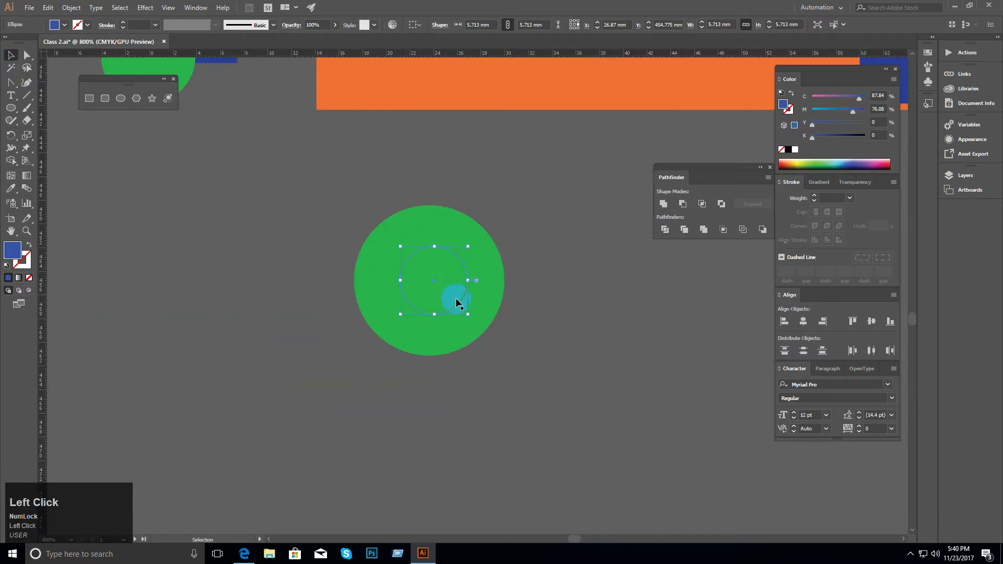
{"action": "left_click", "coordinate": [468, 280], "text": "ctrl+alt+space"}
{"action": "left_click_drag", "start_coordinate": [438, 281], "coordinate": [430, 298]}
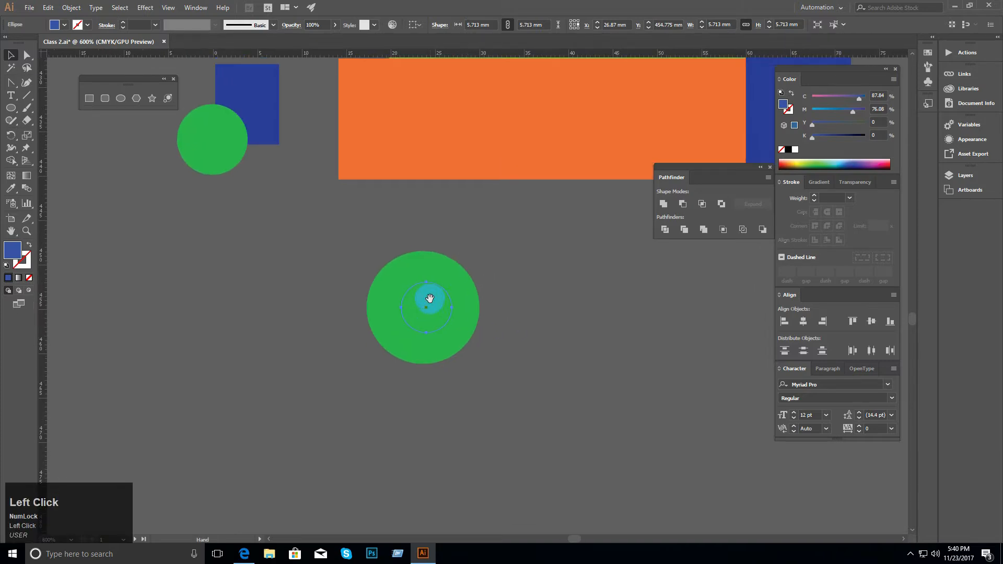
{"action": "left_click", "coordinate": [532, 334]}
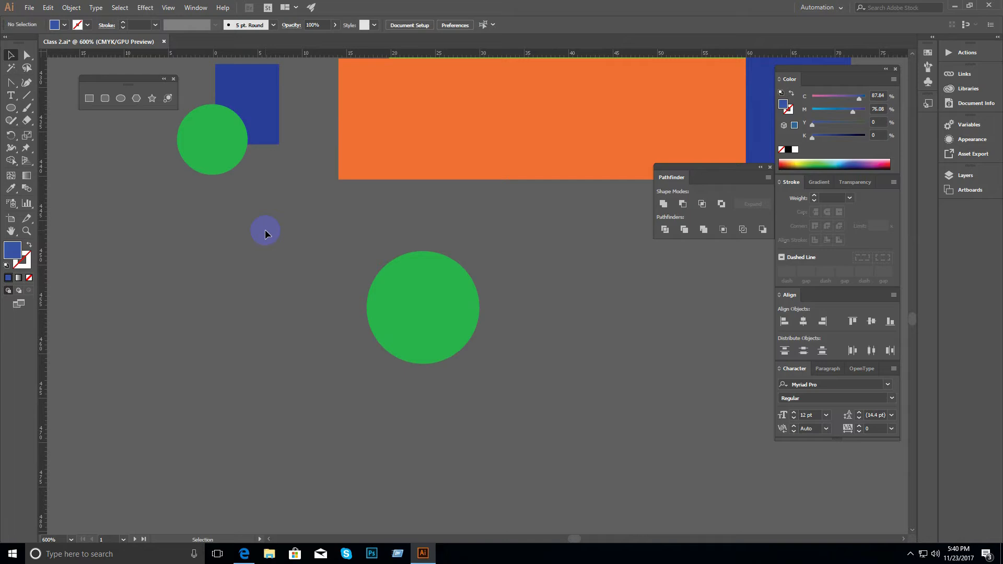
Step: Try toggling the orange rectangle in and out of the large circle's selection, and remove the circle so only the rectangle stays selected
{"action": "left_click", "coordinate": [408, 302]}
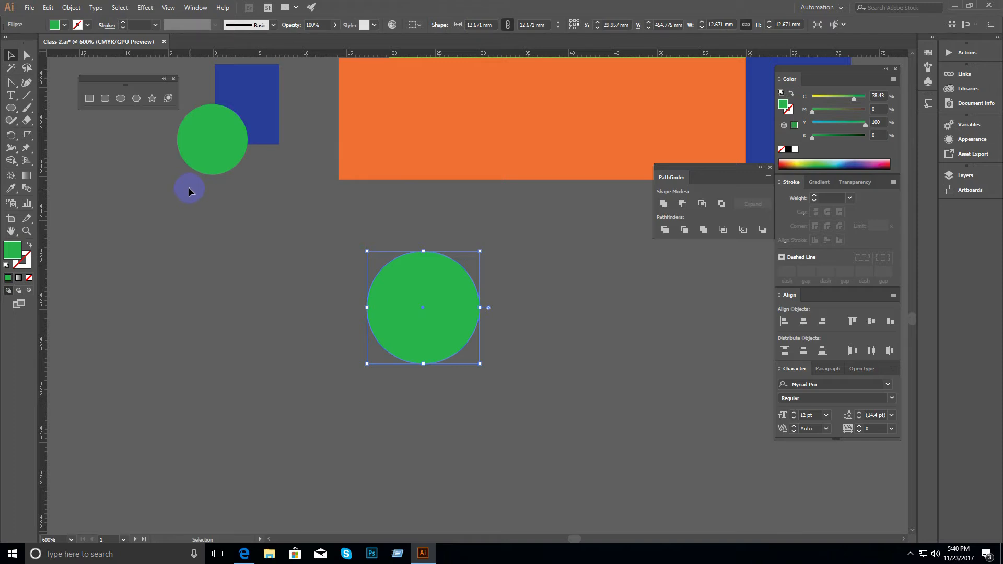
{"action": "left_click", "coordinate": [269, 140]}
{"action": "left_click", "coordinate": [453, 302]}
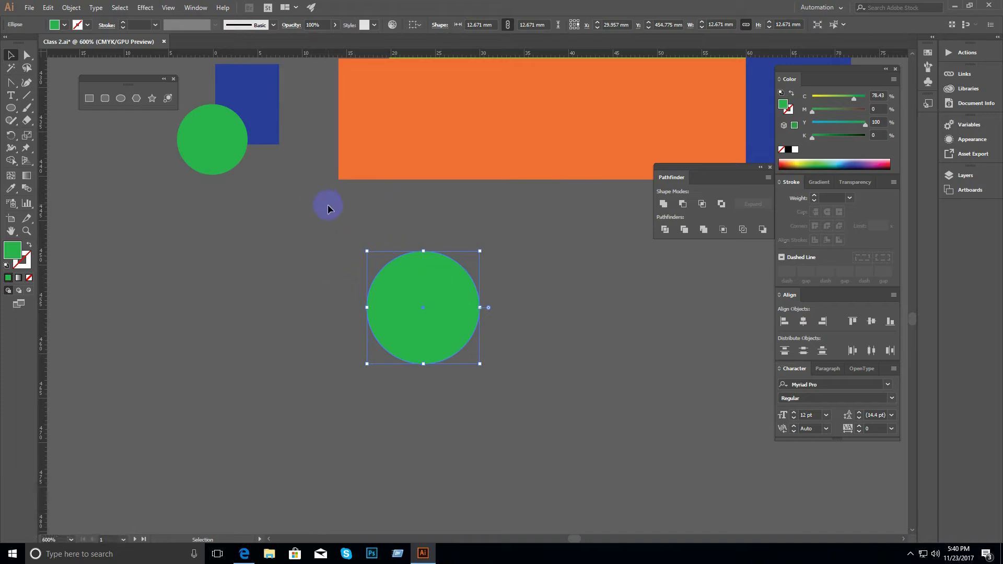
{"action": "left_click", "coordinate": [357, 163], "text": "shift"}
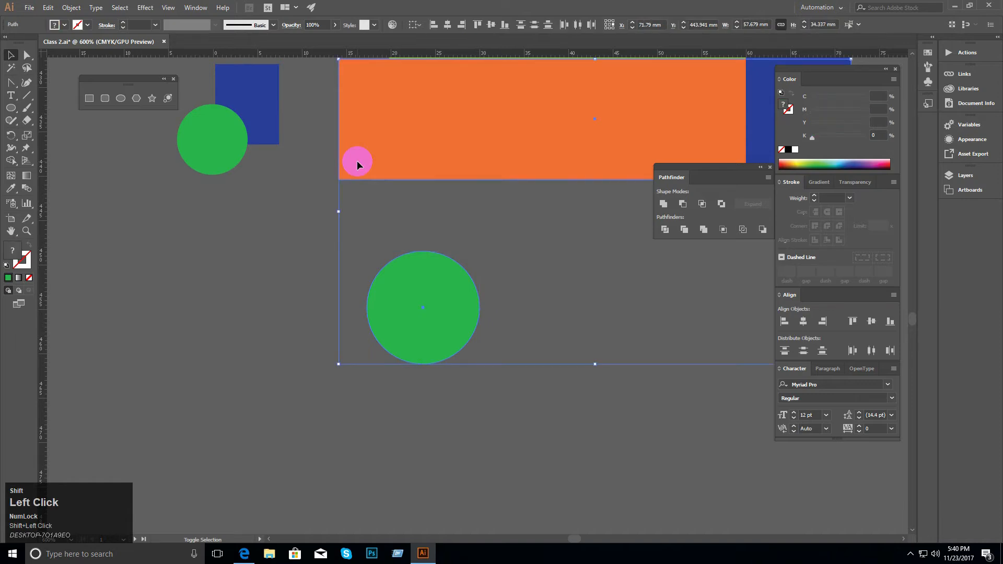
{"action": "left_click", "coordinate": [383, 152], "text": "shift"}
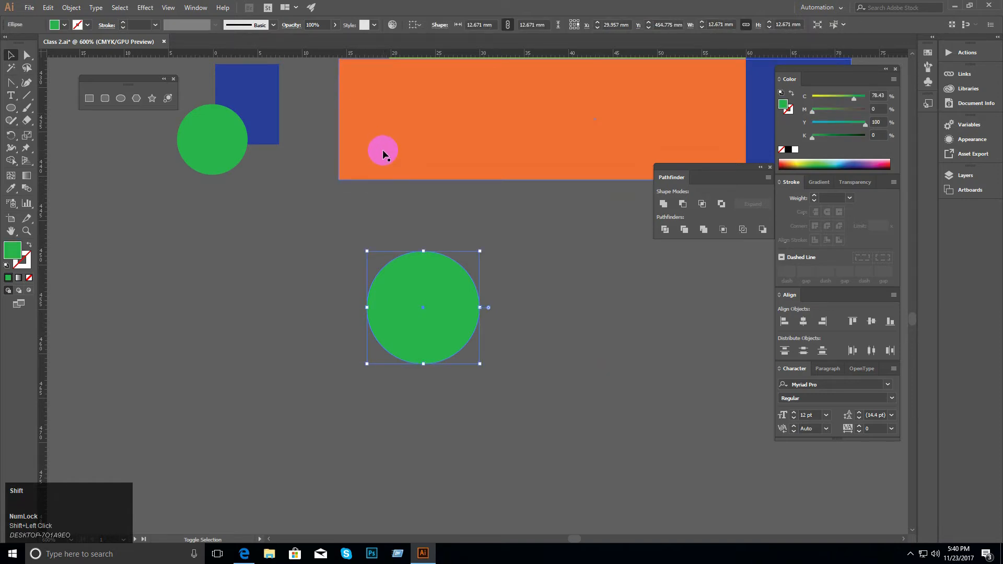
{"action": "left_click", "coordinate": [382, 150], "text": "shift"}
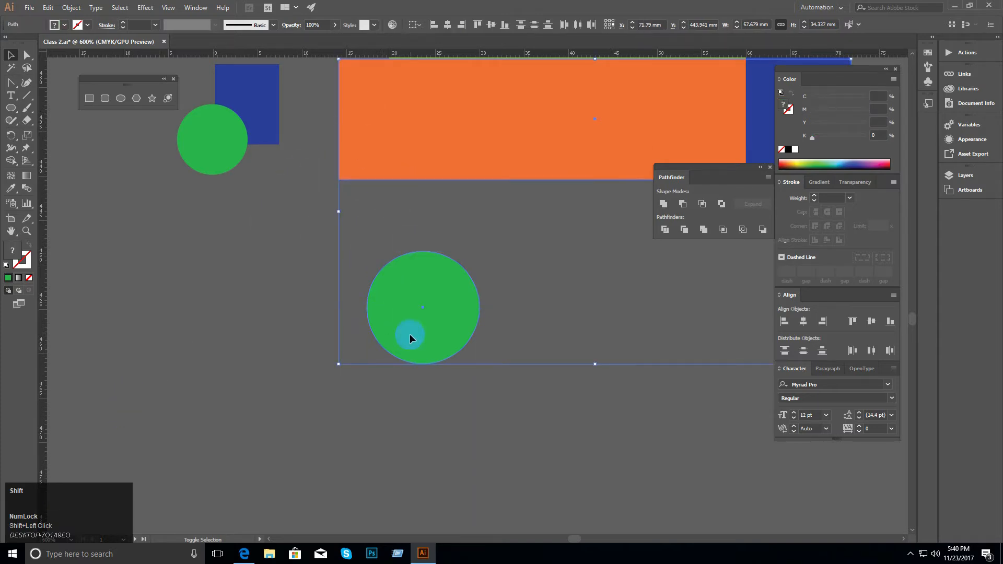
{"action": "left_click", "coordinate": [413, 307], "text": "shift"}
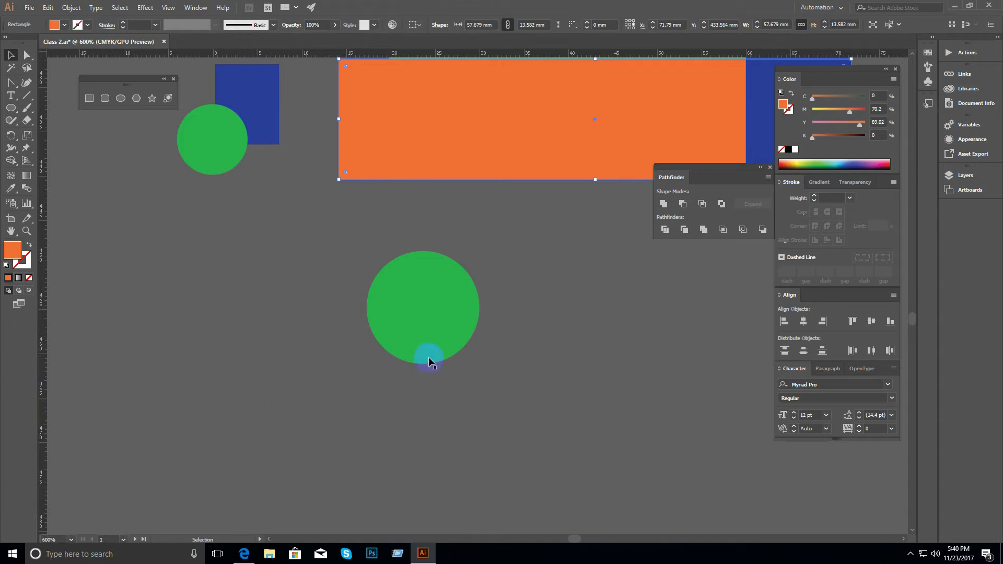
Step: Select the large green circle and invert the selection over it to pick only the blue circle hidden behind it
{"action": "left_click", "coordinate": [408, 315]}
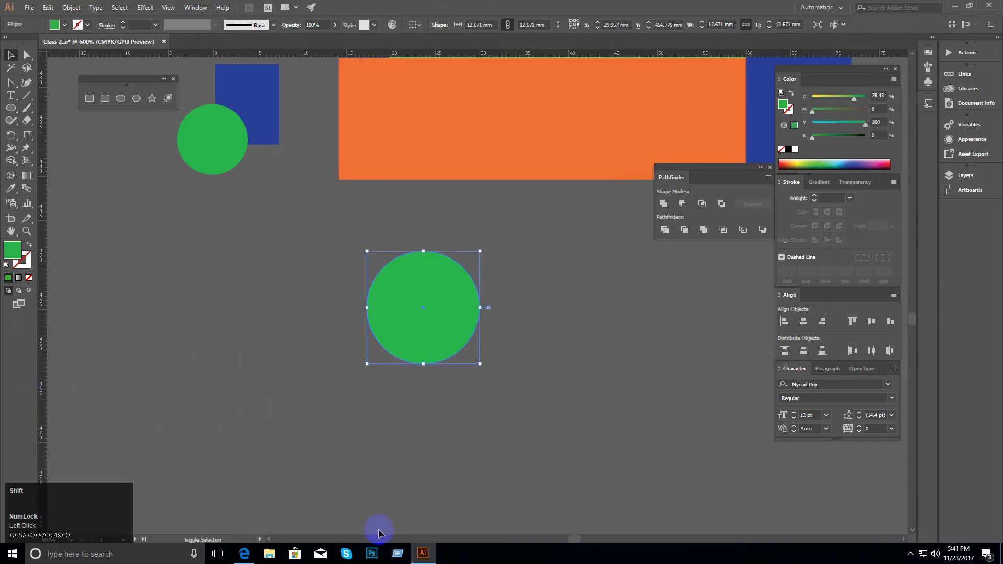
{"action": "left_click", "coordinate": [372, 198], "text": "shift"}
{"action": "mouse_move", "coordinate": [372, 198]}
{"action": "left_mouse_down"}
{"action": "mouse_move", "coordinate": [368, 240]}
{"action": "mouse_move", "coordinate": [351, 214]}
{"action": "mouse_move", "coordinate": [441, 311]}
{"action": "mouse_move", "coordinate": [422, 307]}
{"action": "mouse_move", "coordinate": [399, 284]}
{"action": "mouse_move", "coordinate": [423, 295]}
{"action": "mouse_move", "coordinate": [355, 242]}
{"action": "left_mouse_up"}
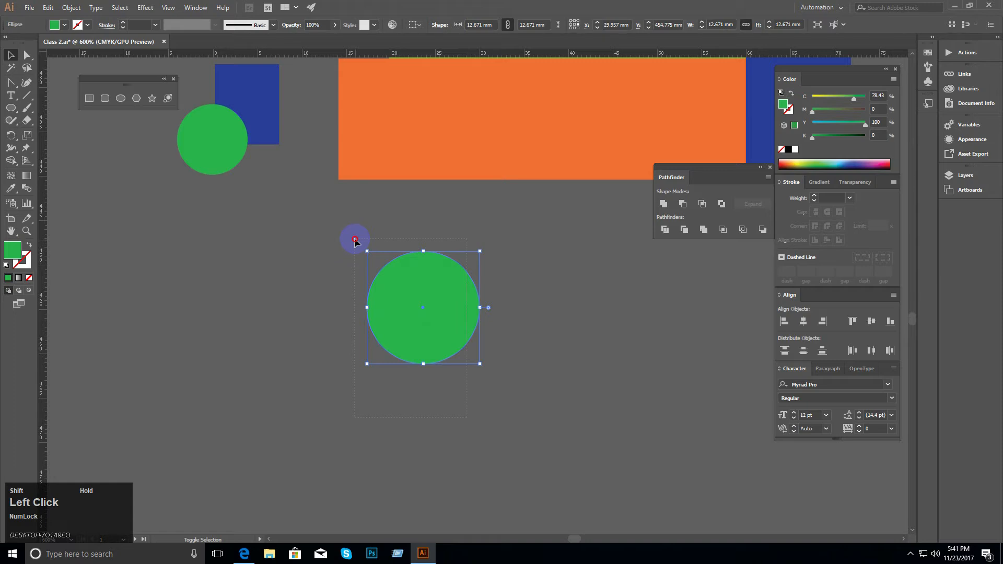
{"action": "left_click_drag", "start_coordinate": [354, 242], "coordinate": [354, 241]}
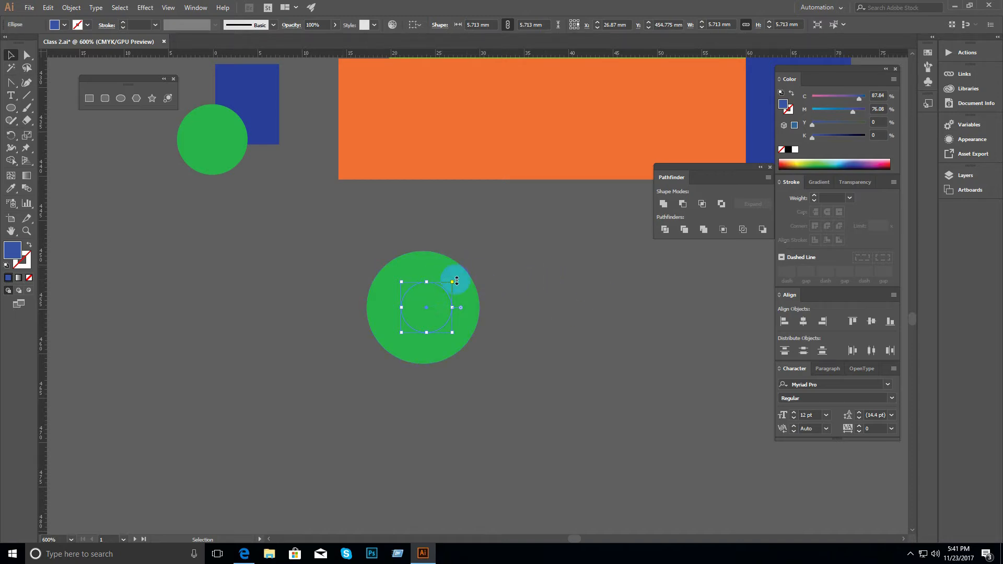
{"action": "right_click", "coordinate": [436, 298]}
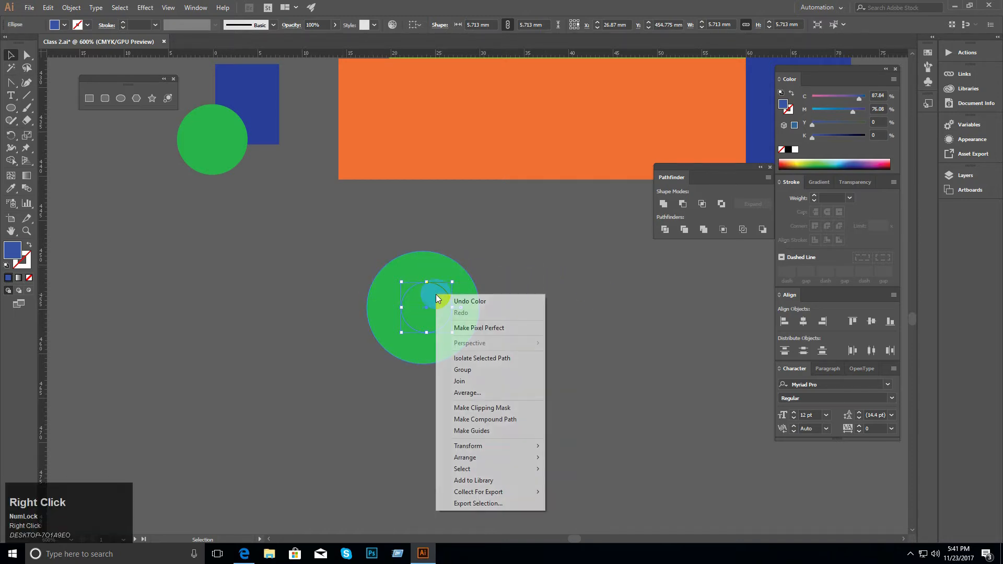
{"action": "left_click", "coordinate": [427, 267]}
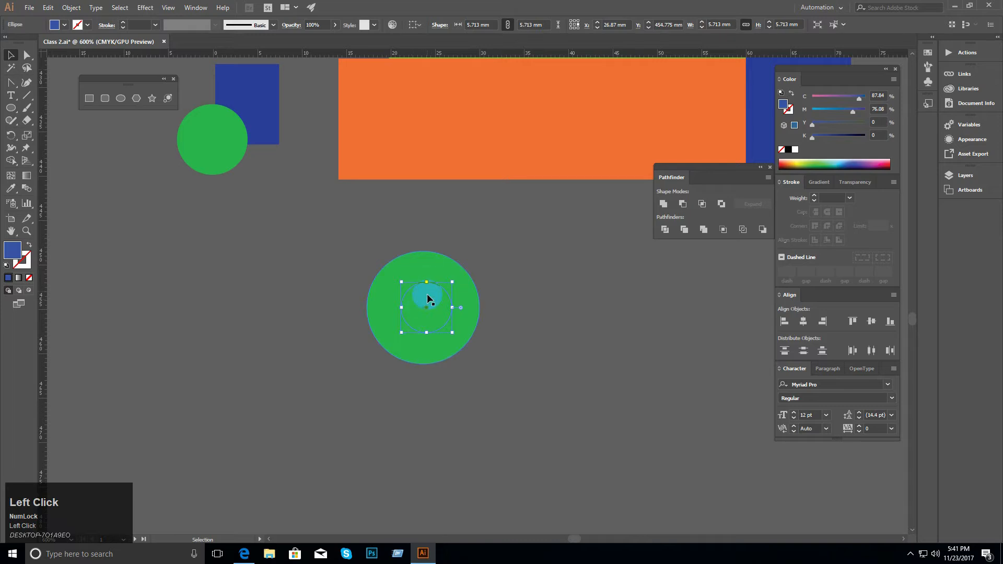
Step: Try reselecting the hidden blue circle by inverting the large circle's selection, bring it to front, and undo the reordering
{"action": "left_click", "coordinate": [420, 304]}
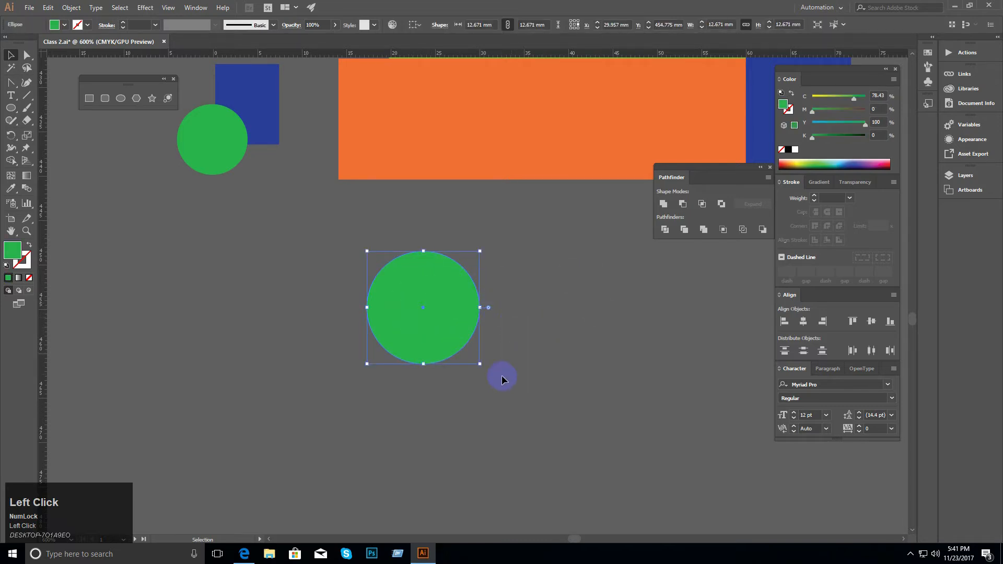
{"action": "left_click", "coordinate": [429, 315], "text": "shift"}
{"action": "left_click_drag", "start_coordinate": [430, 313], "coordinate": [380, 237]}
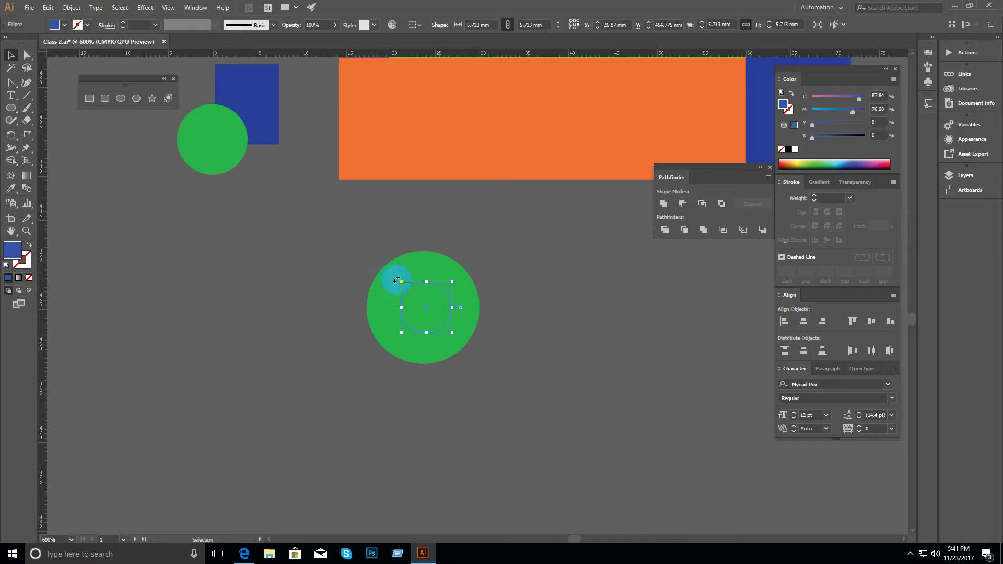
{"action": "right_click", "coordinate": [417, 299]}
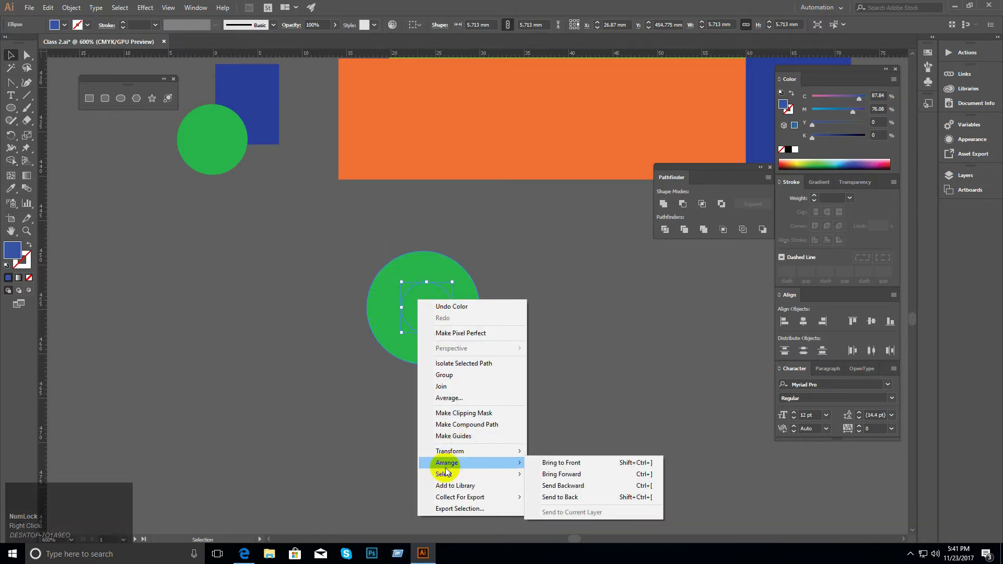
{"action": "mouse_move", "coordinate": [456, 465]}
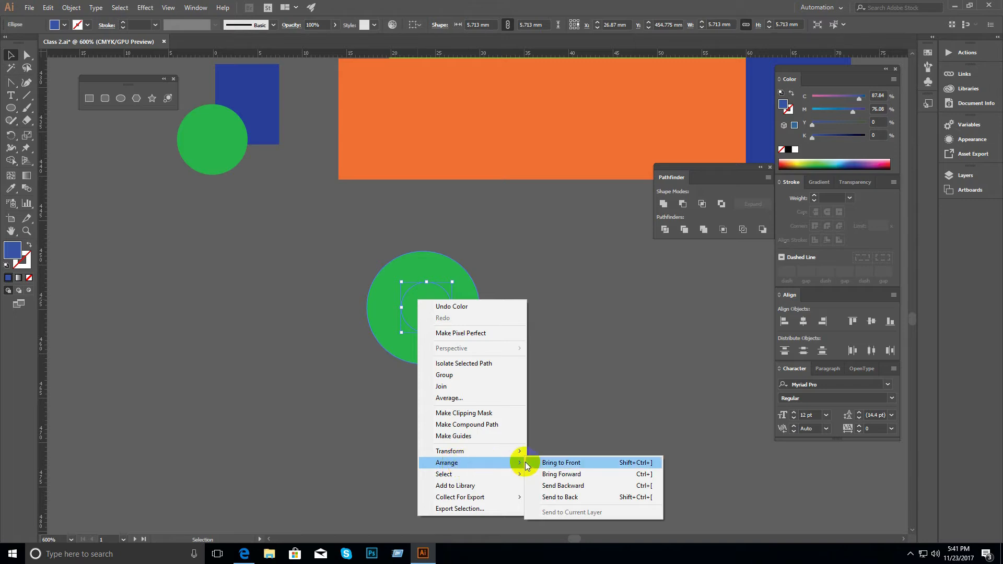
{"action": "left_click", "coordinate": [570, 465]}
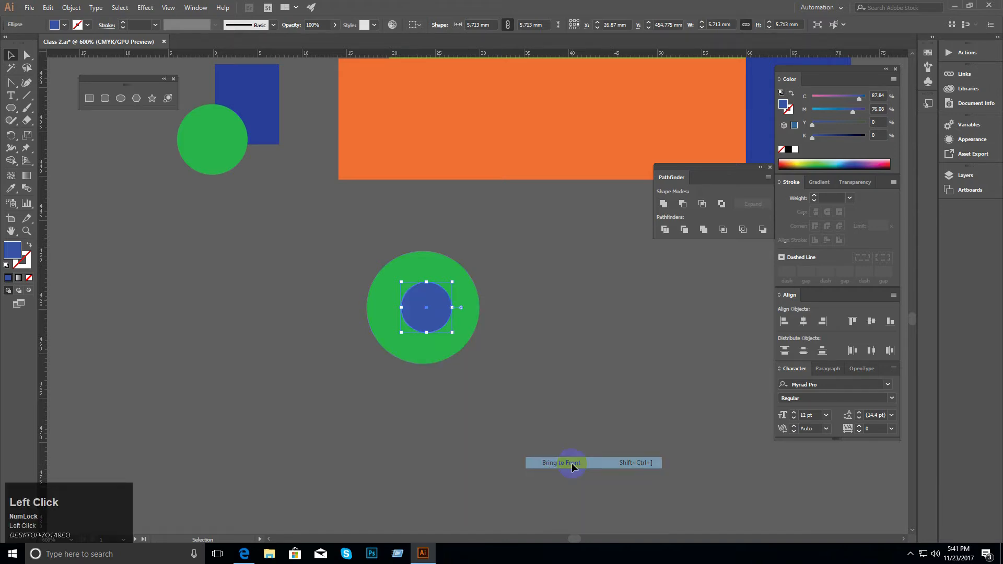
{"action": "left_click", "coordinate": [514, 296], "text": "ctrl"}
{"action": "key", "text": "ctrl+z"}
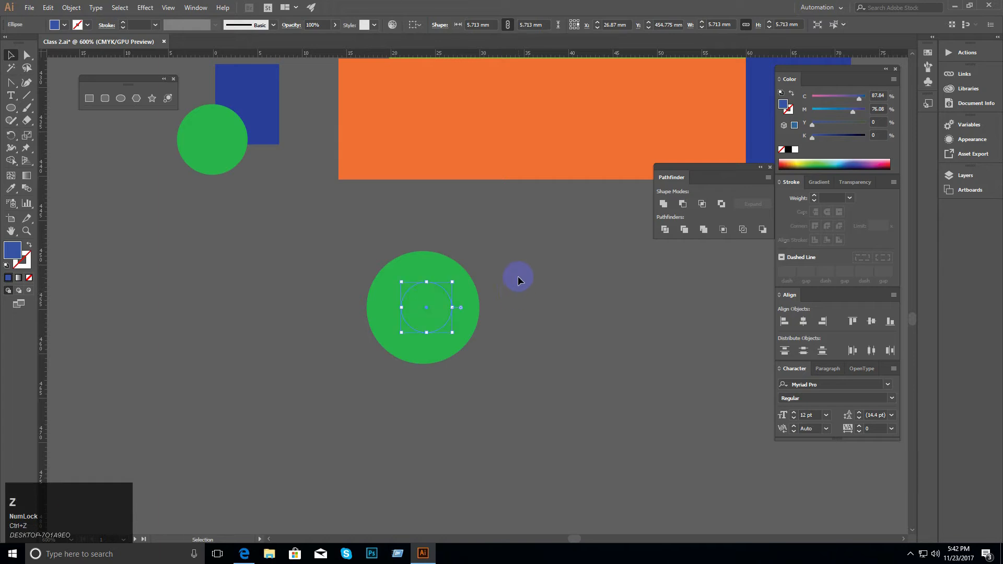
Step: Move the small green circle off the blue rectangle onto the large circle's lower-right edge, and select the large circle
{"action": "left_click", "coordinate": [518, 277]}
{"action": "left_click_drag", "start_coordinate": [206, 145], "coordinate": [456, 323]}
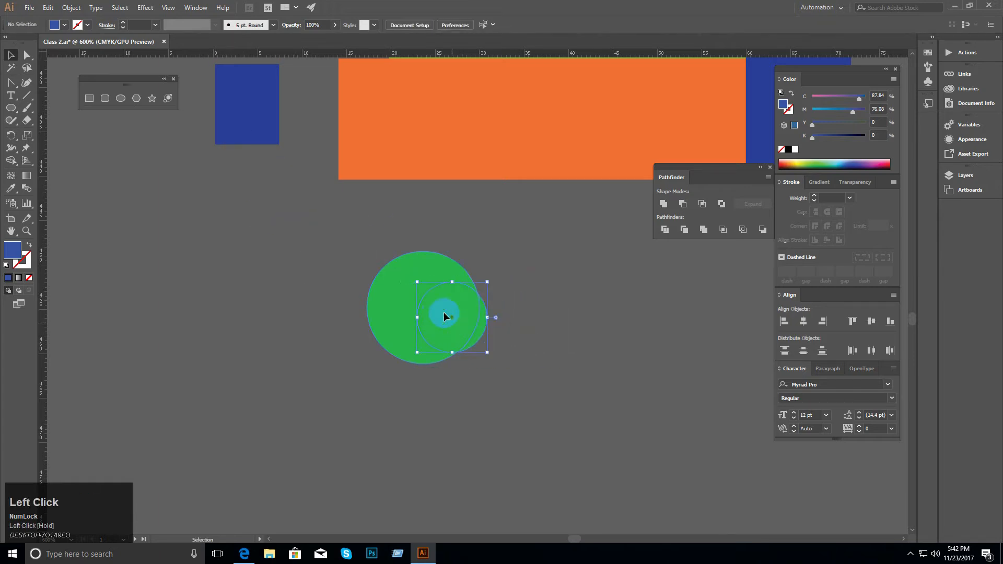
{"action": "left_click", "coordinate": [332, 246]}
{"action": "left_click", "coordinate": [424, 318]}
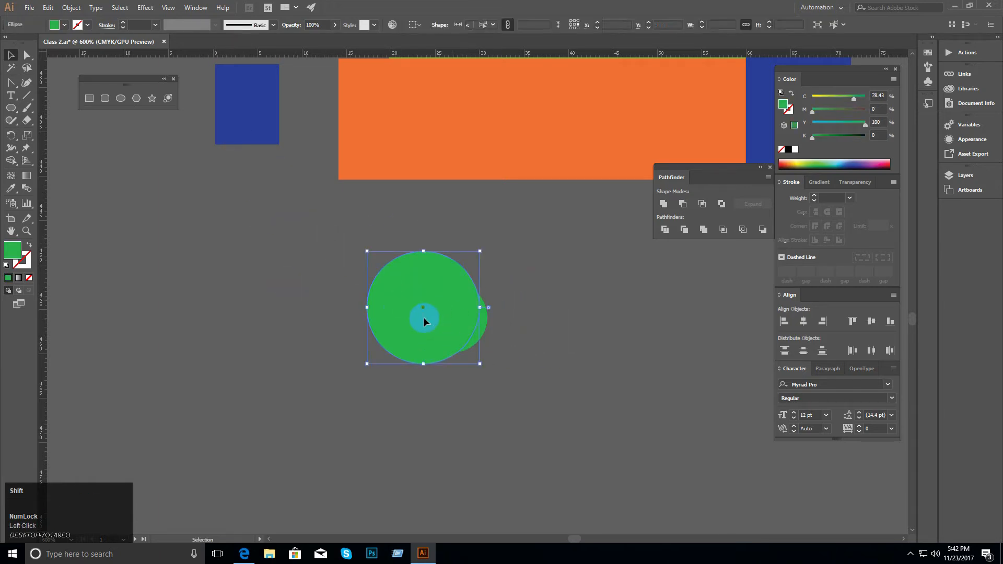
Step: Isolate the blue circle hidden behind both green circles by inverting their combined selection, and bring it to front
{"action": "left_click", "coordinate": [480, 330], "text": "shift"}
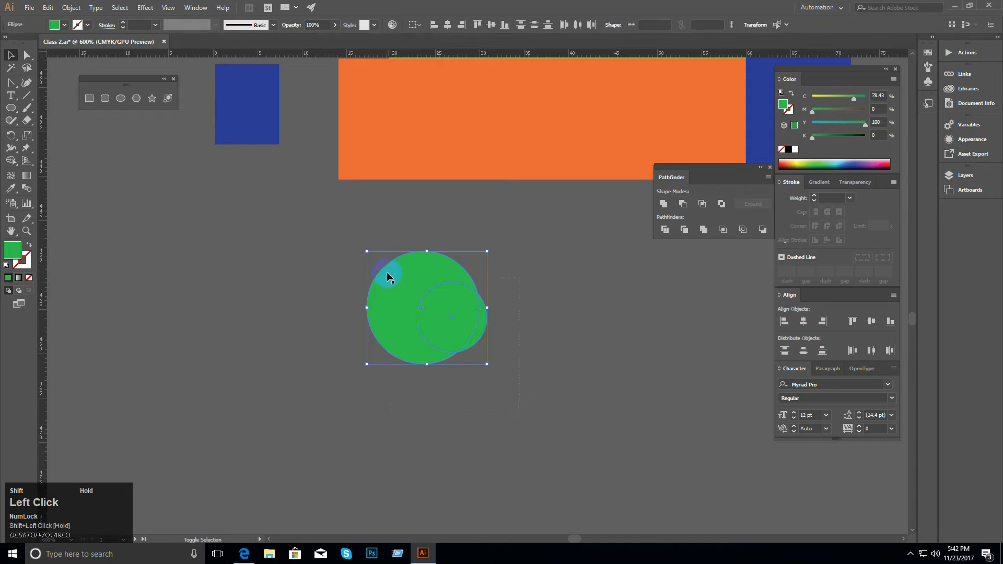
{"action": "left_click", "coordinate": [418, 292]}
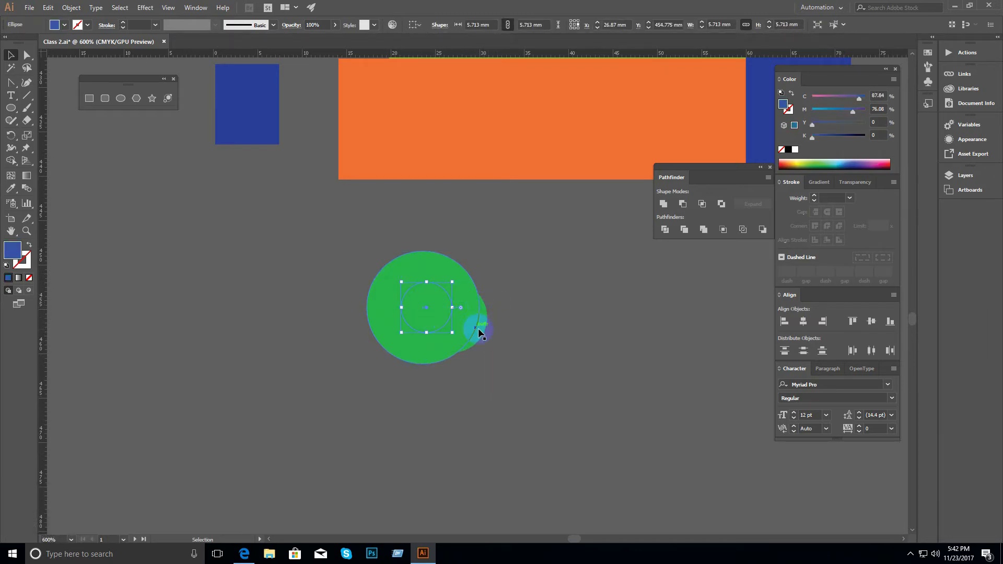
{"action": "right_click", "coordinate": [439, 310]}
{"action": "mouse_move", "coordinate": [523, 464]}
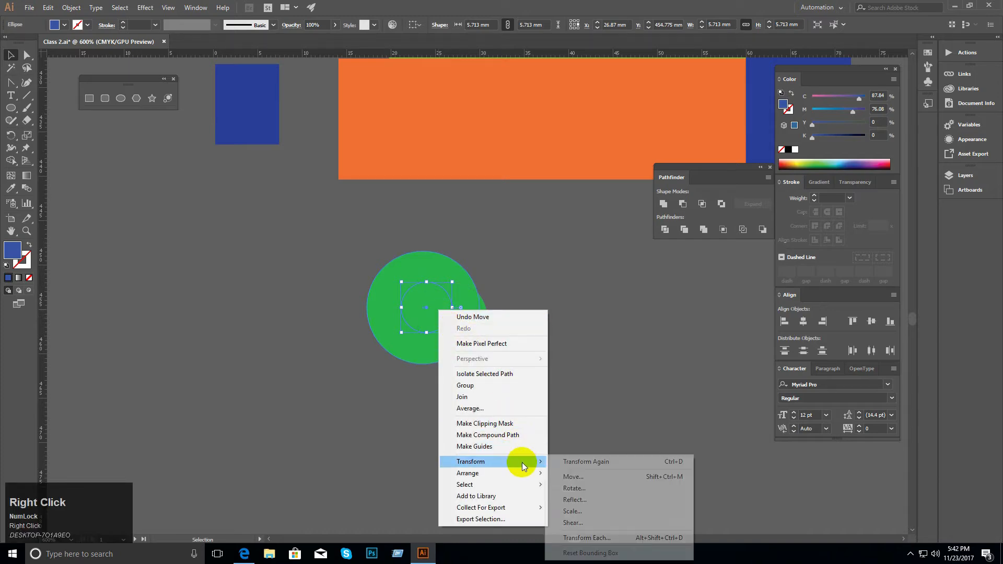
{"action": "left_click", "coordinate": [602, 473]}
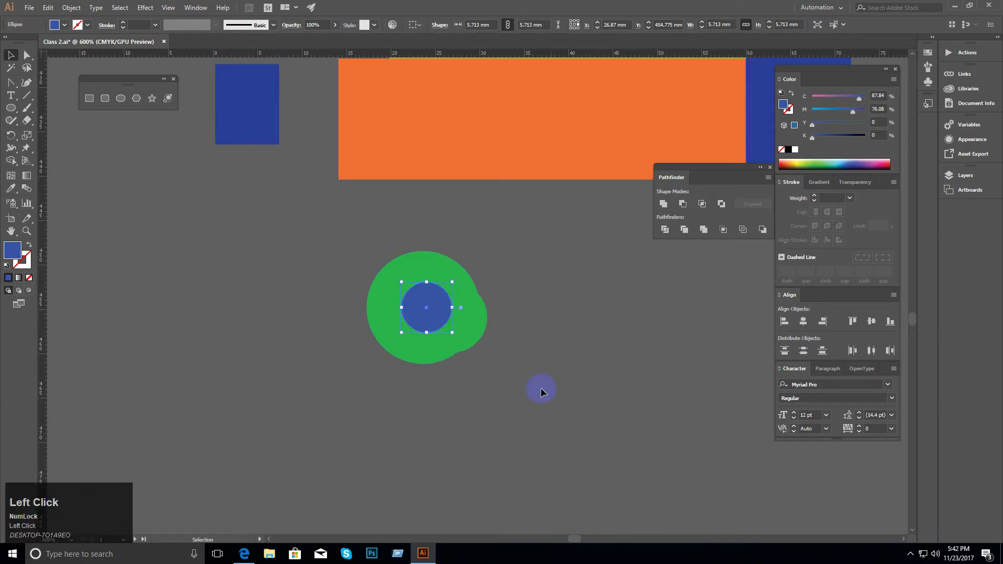
Step: Look over the Arrange options for the blue circle, dismiss them, and undo bringing it to front
{"action": "left_click", "coordinate": [452, 309]}
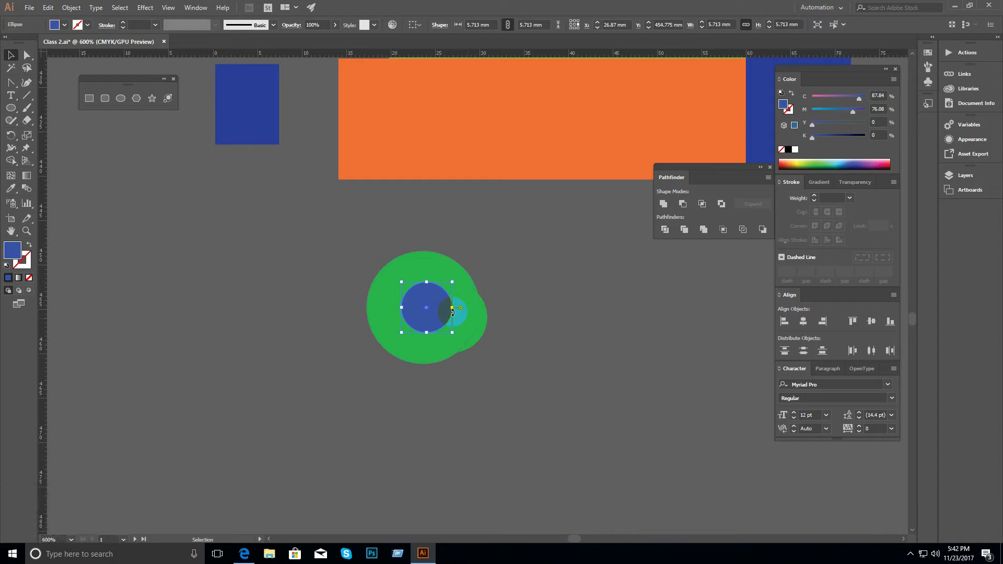
{"action": "right_click", "coordinate": [437, 308]}
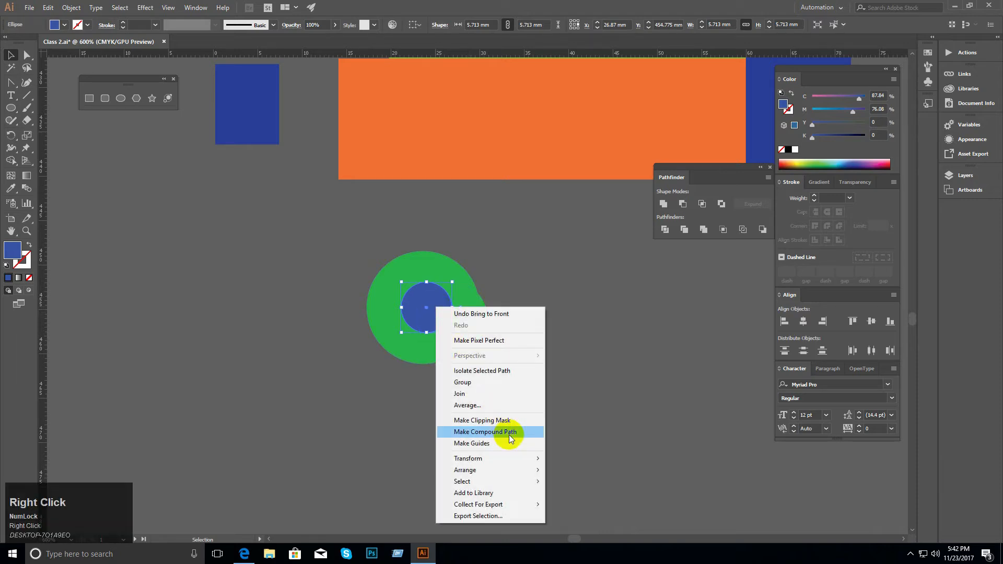
{"action": "mouse_move", "coordinate": [516, 460]}
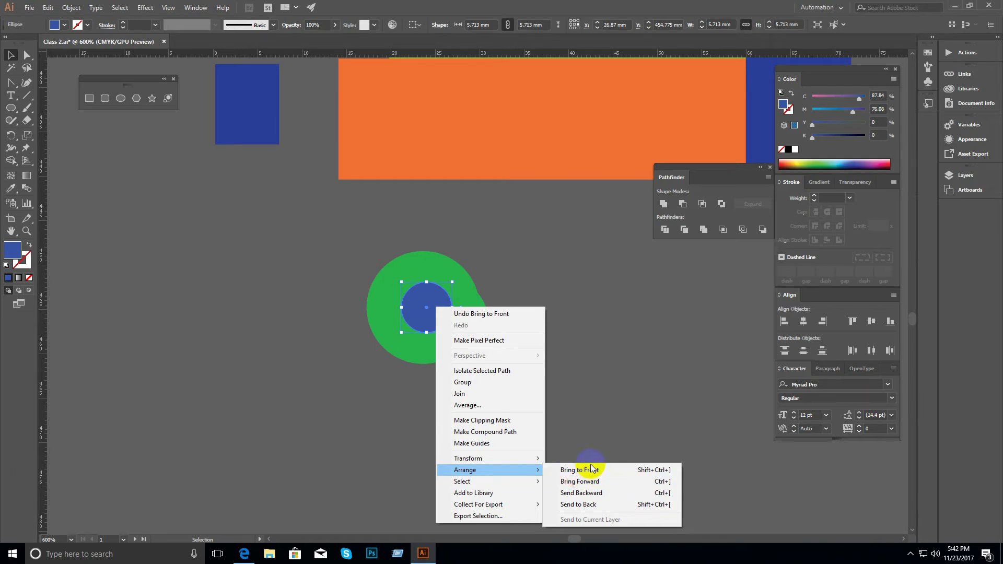
{"action": "left_click", "coordinate": [614, 262]}
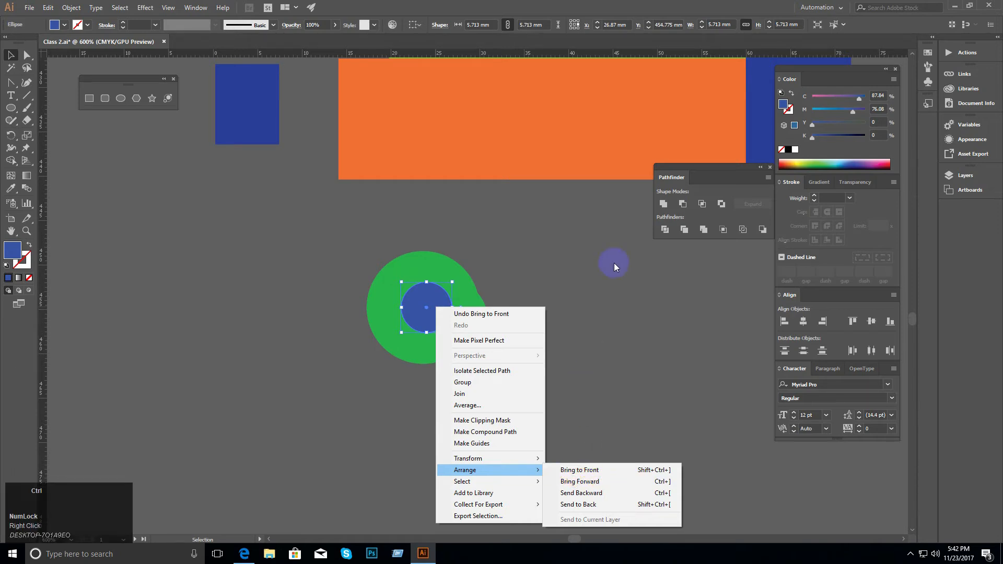
{"action": "key", "text": "ctrl+z"}
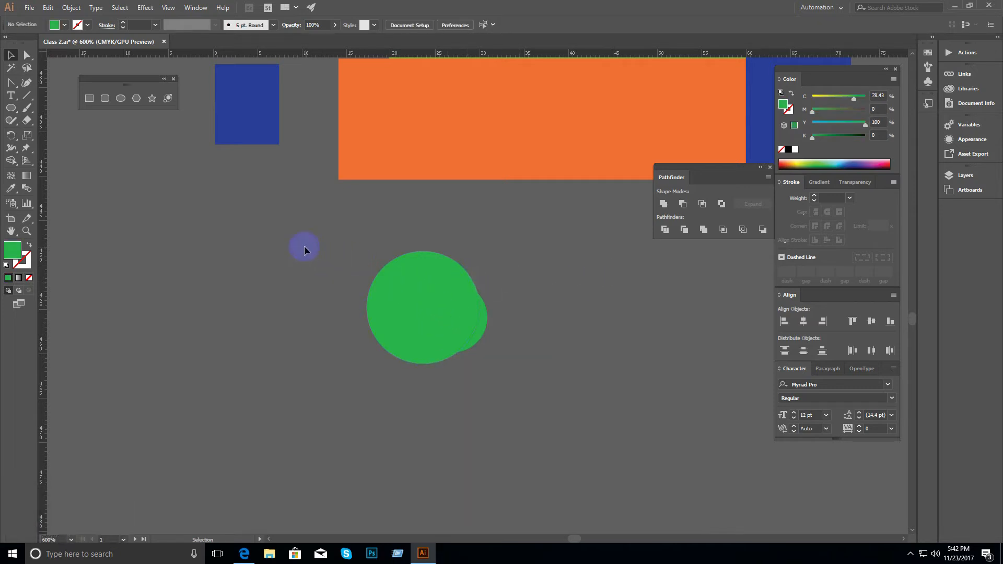
Step: Reselect only the hidden blue circle by inverting the selection of both green circles, and arrange it in front of them
{"action": "left_click", "coordinate": [479, 327]}
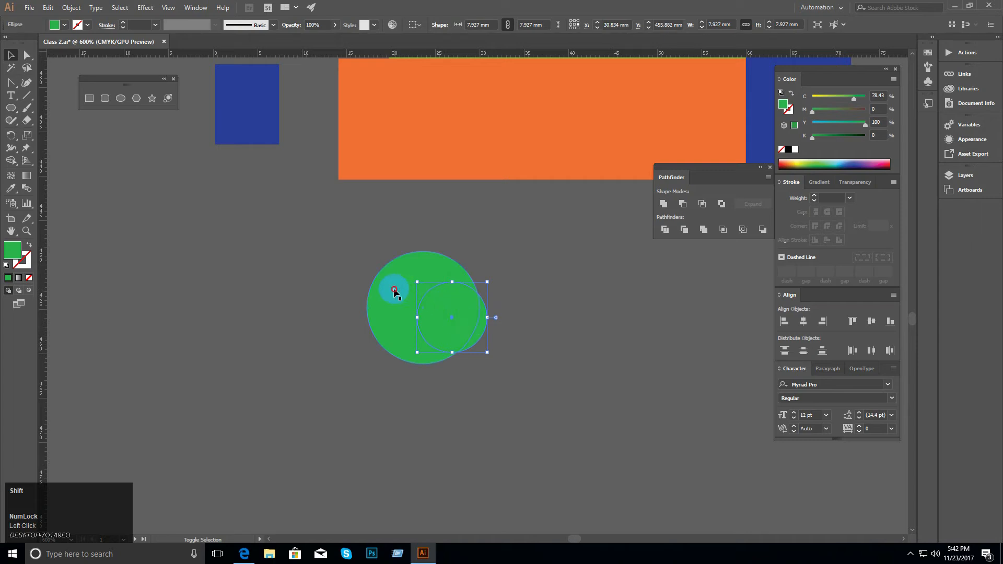
{"action": "left_click", "coordinate": [395, 289], "text": "shift"}
{"action": "left_click_drag", "start_coordinate": [519, 406], "coordinate": [436, 301]}
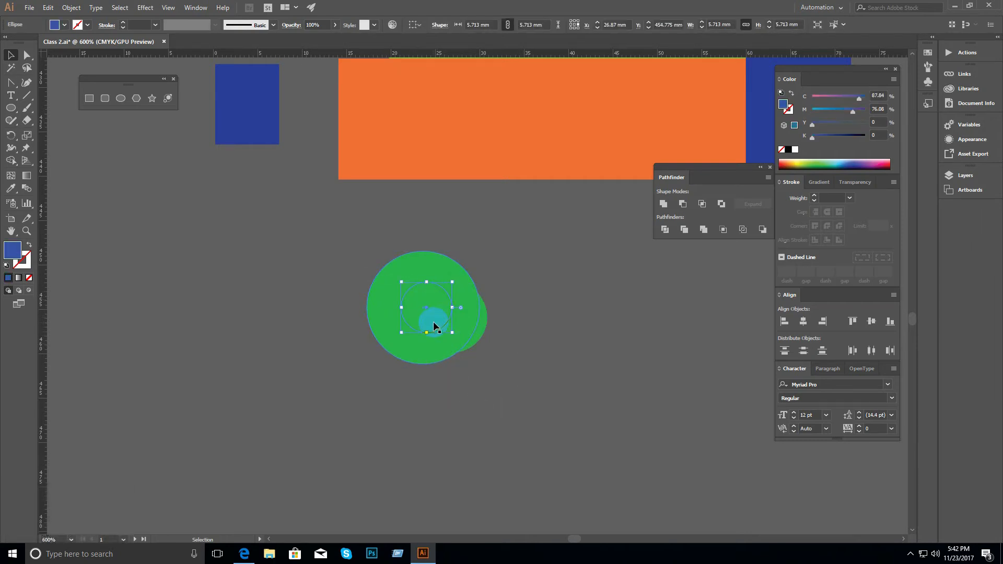
{"action": "right_click", "coordinate": [434, 300]}
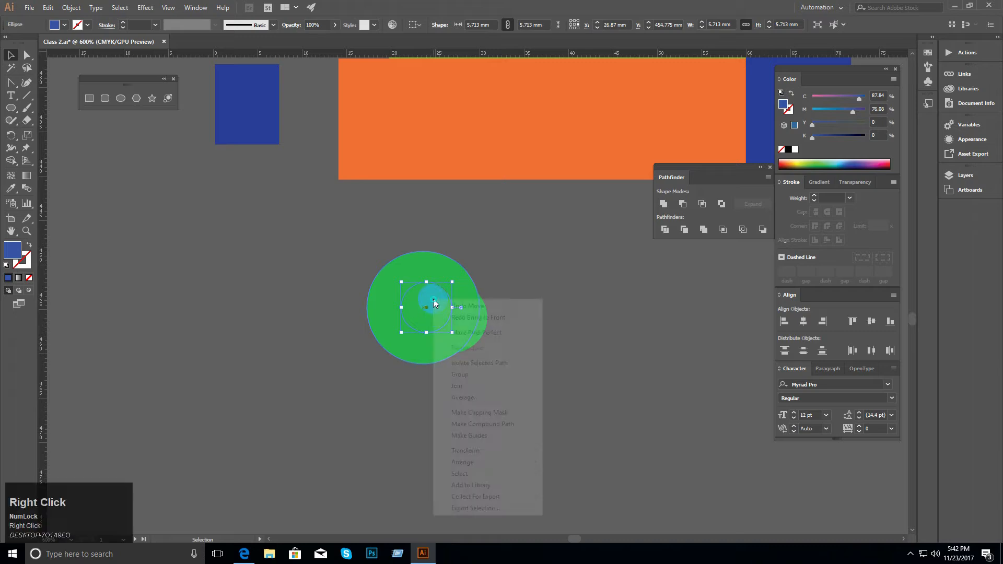
{"action": "mouse_move", "coordinate": [512, 458]}
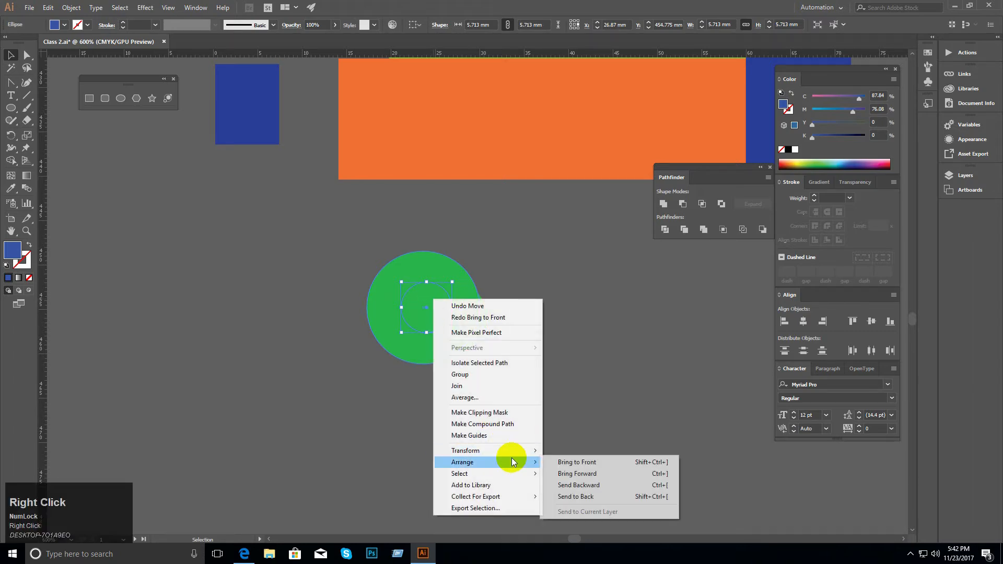
{"action": "left_click", "coordinate": [583, 475]}
Step: Select the large and small green circles in turn around the blue circle, and clear the selection
{"action": "left_click", "coordinate": [471, 327]}
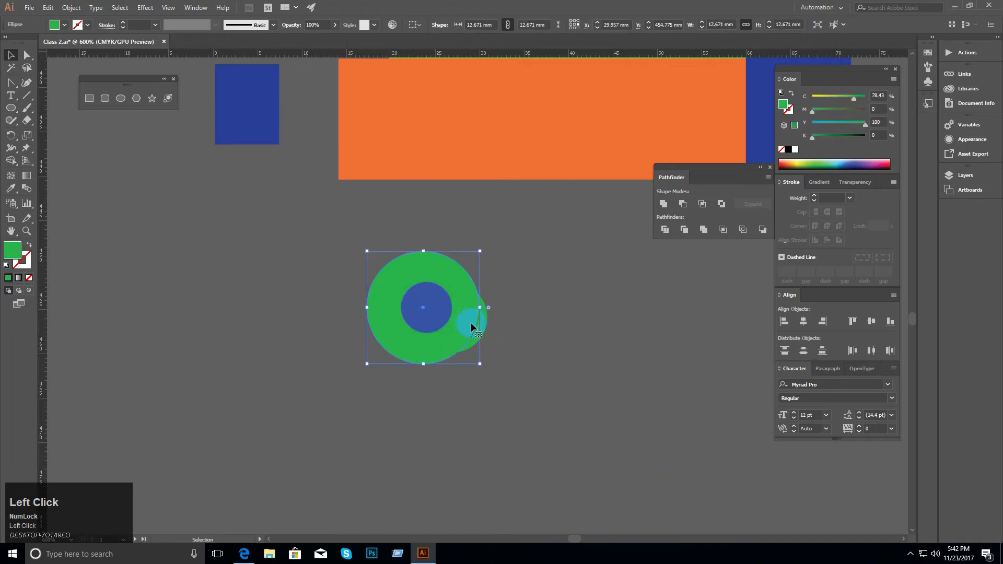
{"action": "left_click", "coordinate": [488, 332]}
{"action": "left_click", "coordinate": [482, 325]}
{"action": "left_click", "coordinate": [557, 389]}
{"action": "left_click", "coordinate": [483, 320]}
{"action": "left_click", "coordinate": [434, 389]}
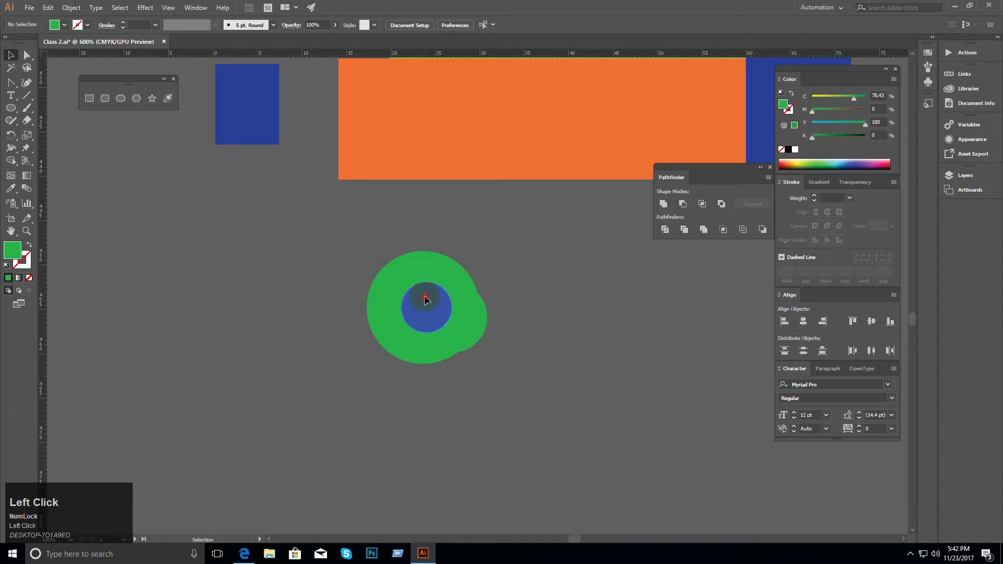
Step: Send the blue circle to back, and bring it forward by one level
{"action": "left_click", "coordinate": [425, 298]}
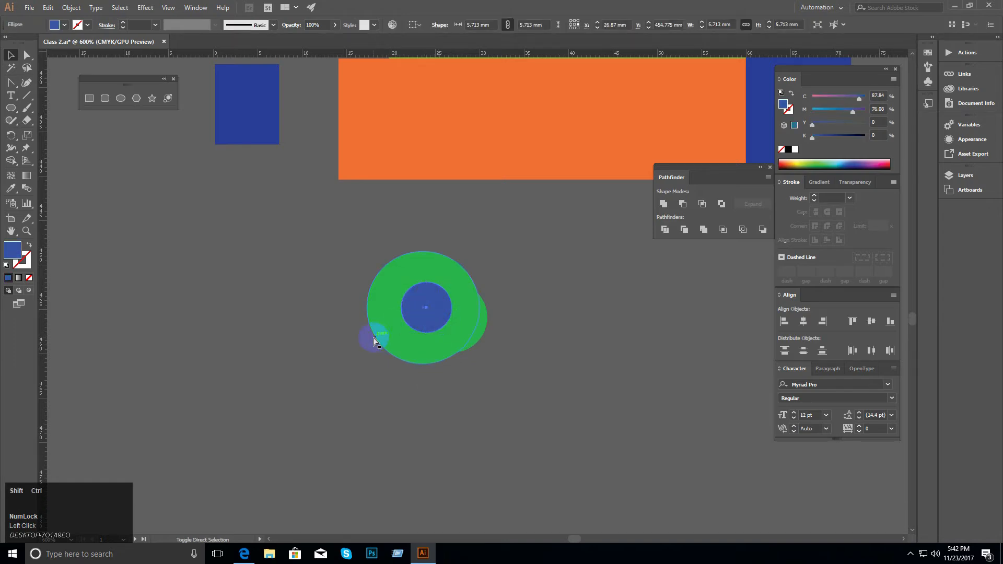
{"action": "key", "text": "ctrl+shift+bracketleft"}
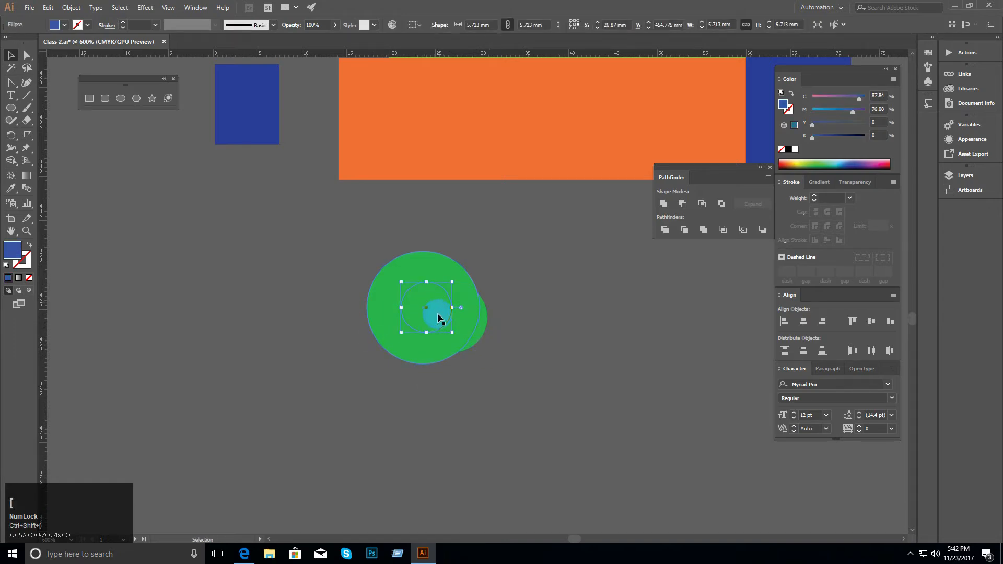
{"action": "right_click", "coordinate": [437, 312]}
{"action": "mouse_move", "coordinate": [520, 465]}
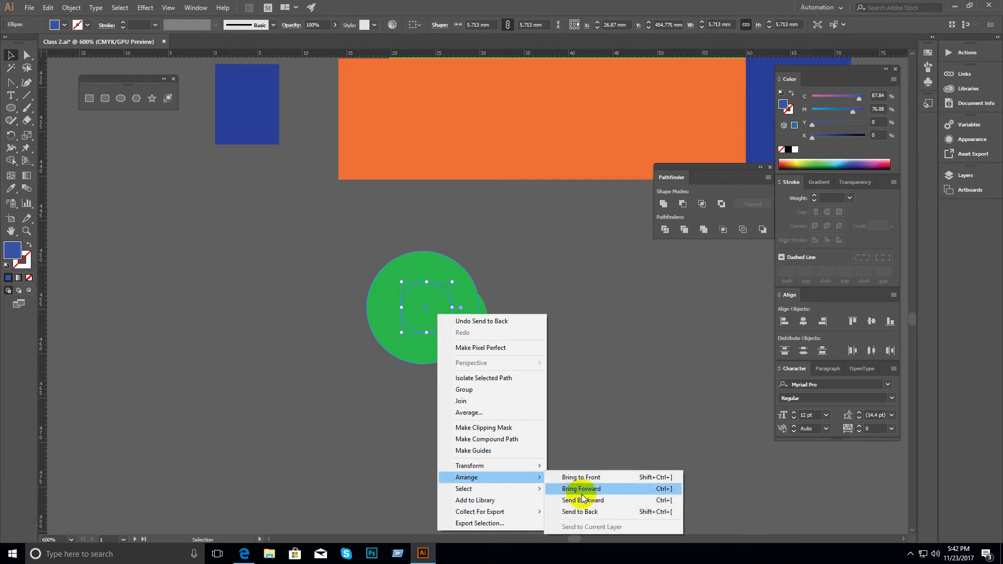
{"action": "left_click", "coordinate": [579, 491]}
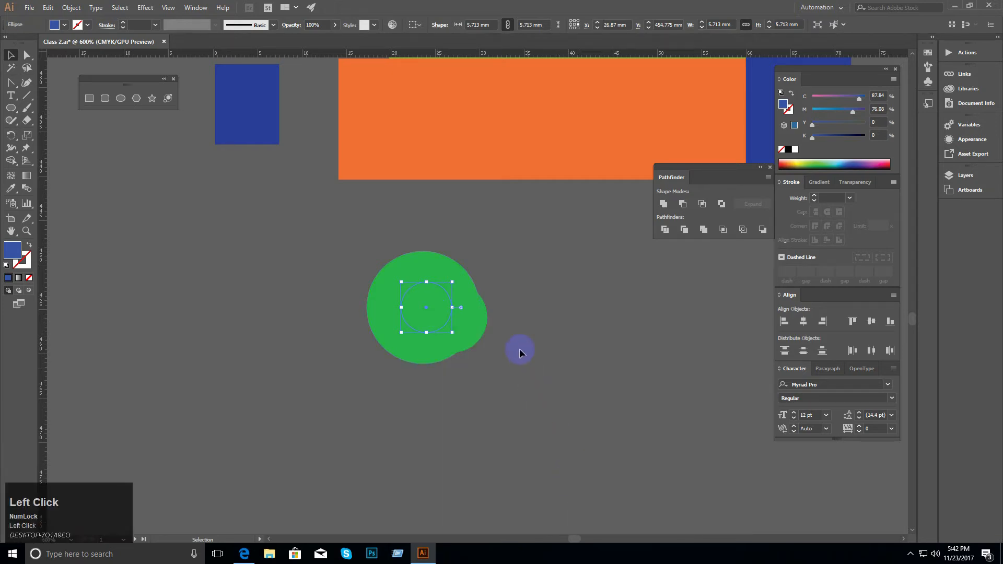
Step: Try moving the large green circle left, away from the blue and small green circles, and undo the move
{"action": "left_click", "coordinate": [487, 324]}
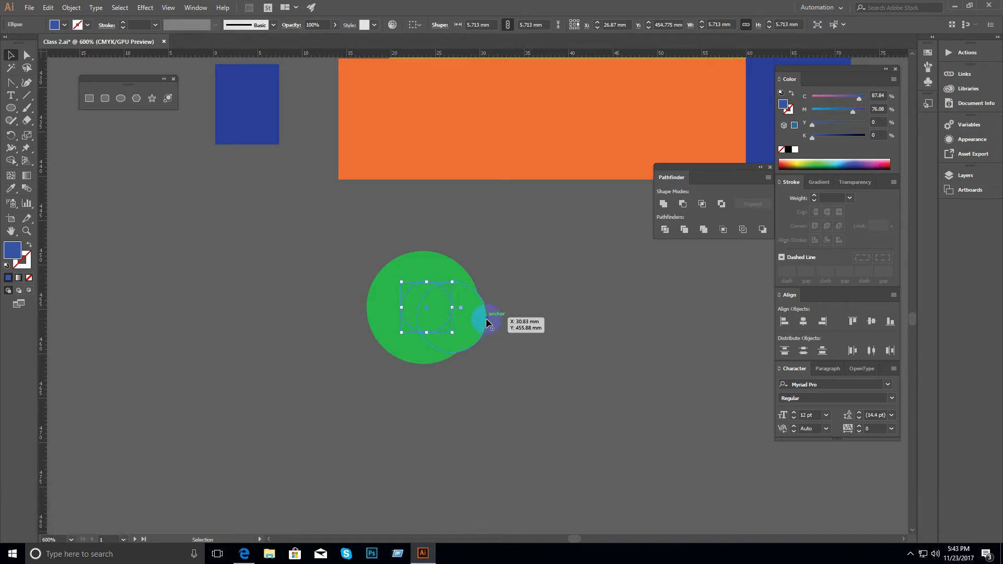
{"action": "left_click_drag", "start_coordinate": [392, 324], "coordinate": [233, 325]}
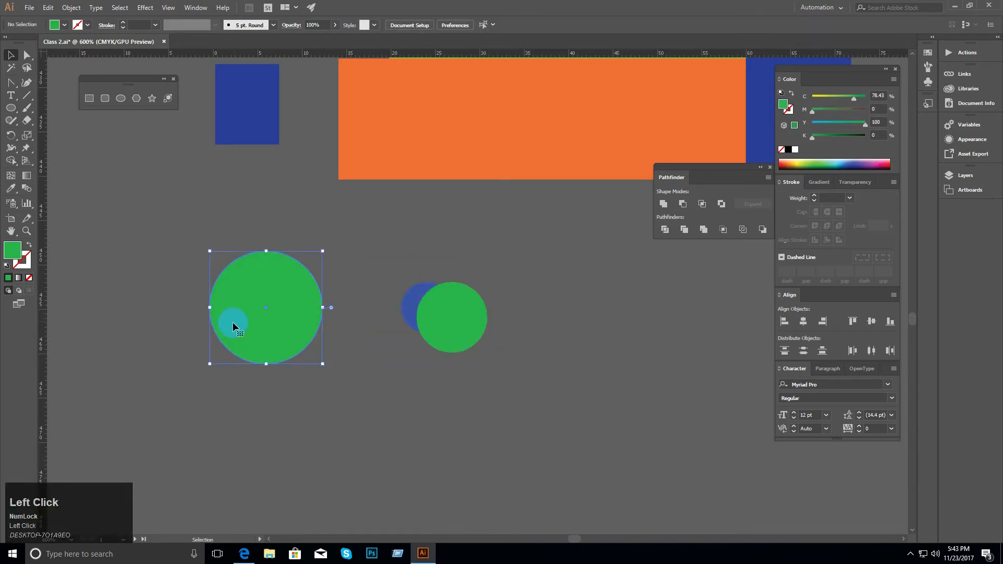
{"action": "key", "text": "ctrl+z"}
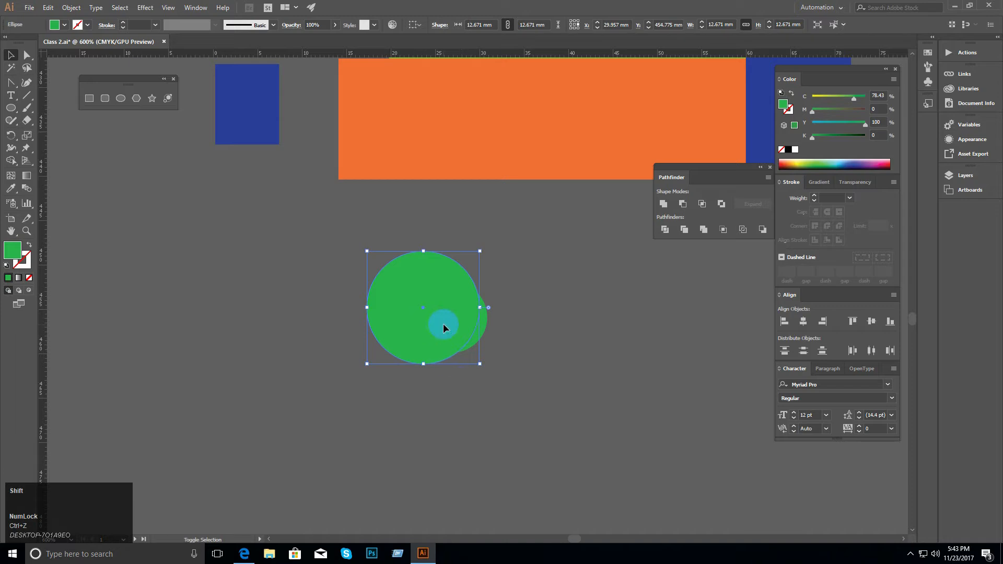
Step: Isolate the hidden blue circle by inverting the selection of both green circles, and bring it forward one level
{"action": "left_click", "coordinate": [483, 330], "text": "shift"}
{"action": "left_click_drag", "start_coordinate": [423, 399], "coordinate": [374, 264]}
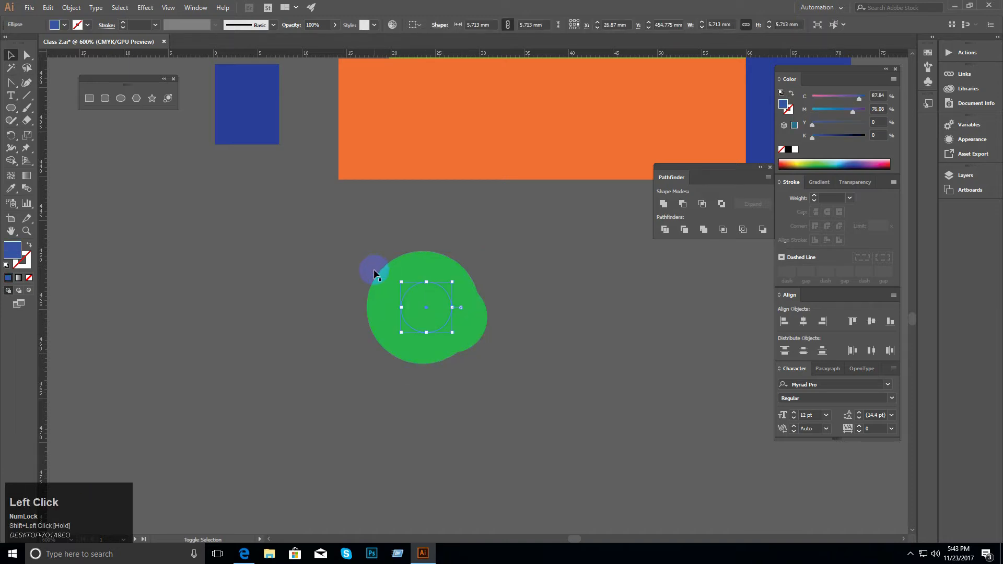
{"action": "right_click", "coordinate": [440, 308]}
{"action": "left_click", "coordinate": [515, 459]}
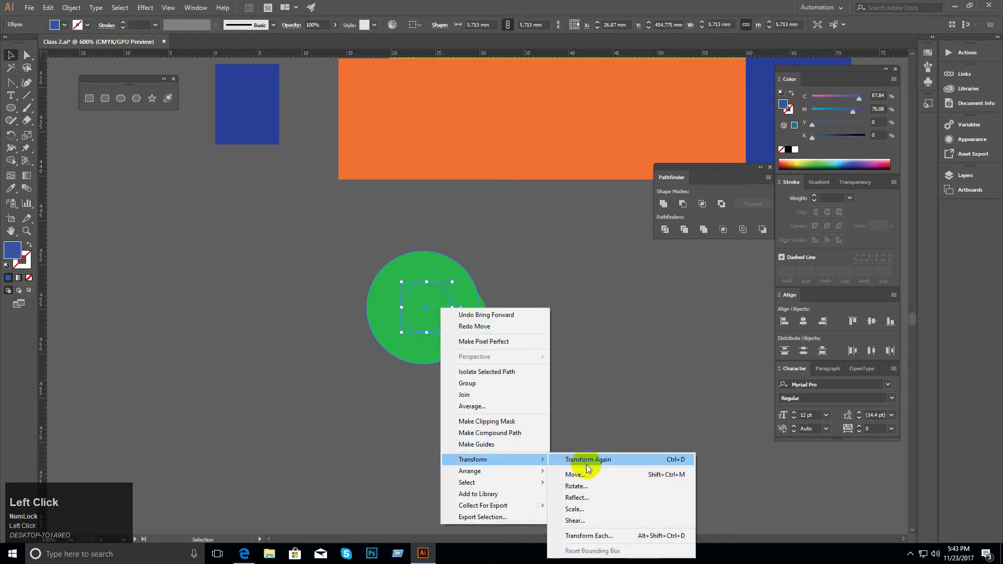
{"action": "left_click", "coordinate": [507, 472]}
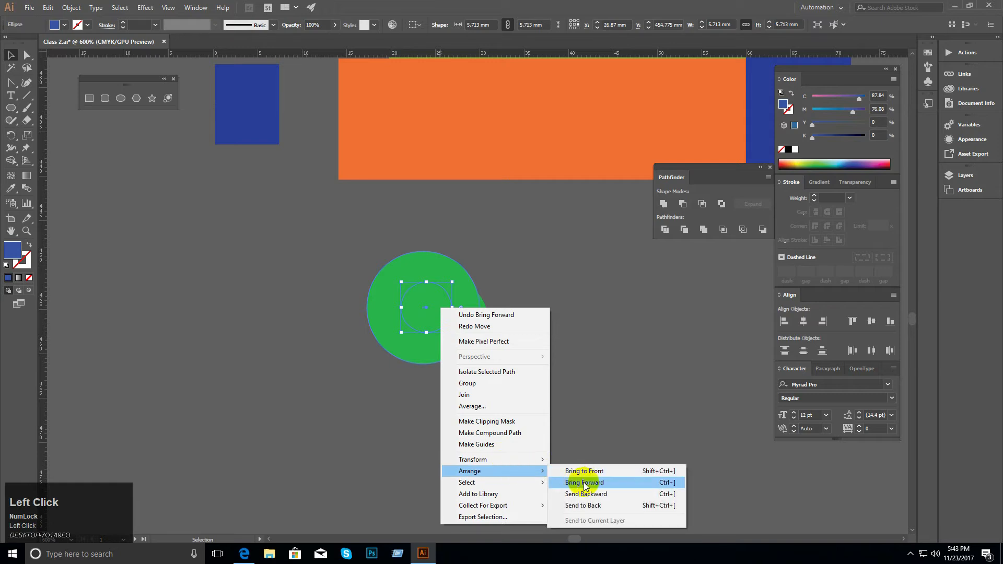
{"action": "left_click", "coordinate": [582, 483]}
Step: Bring the selected blue circle to front, above both green circles
{"action": "right_click", "coordinate": [484, 340]}
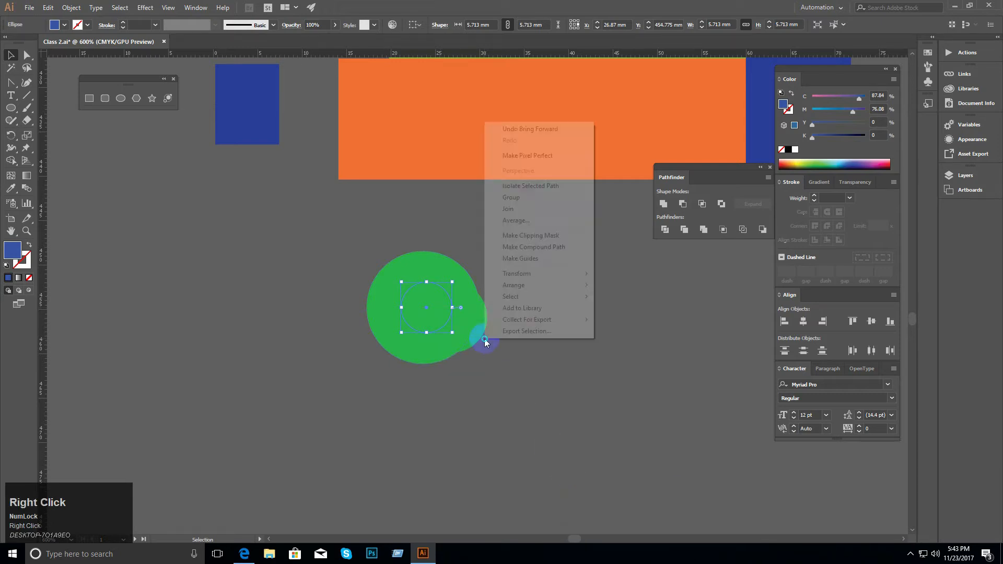
{"action": "left_click", "coordinate": [545, 274]}
{"action": "mouse_move", "coordinate": [563, 285]}
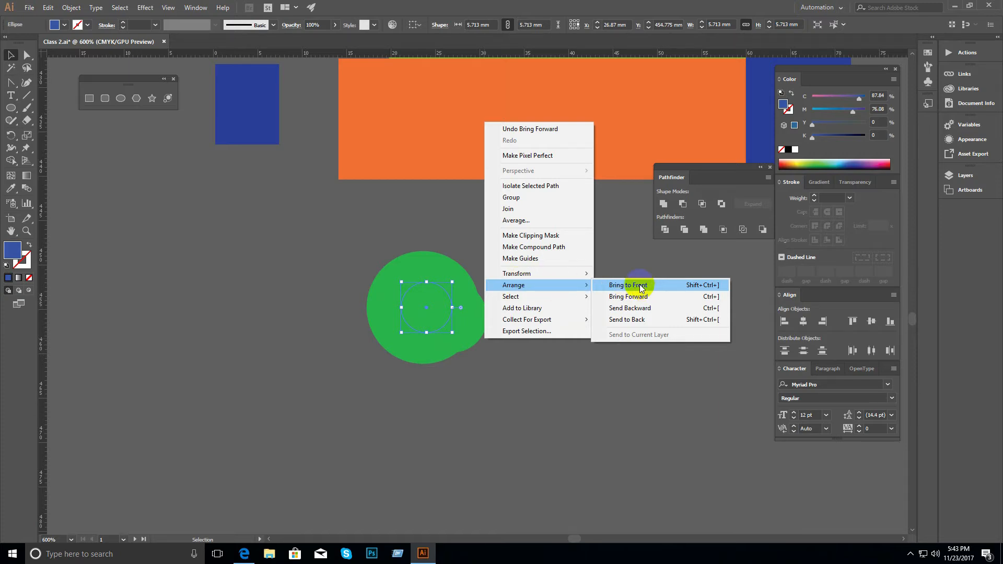
{"action": "left_click", "coordinate": [642, 289]}
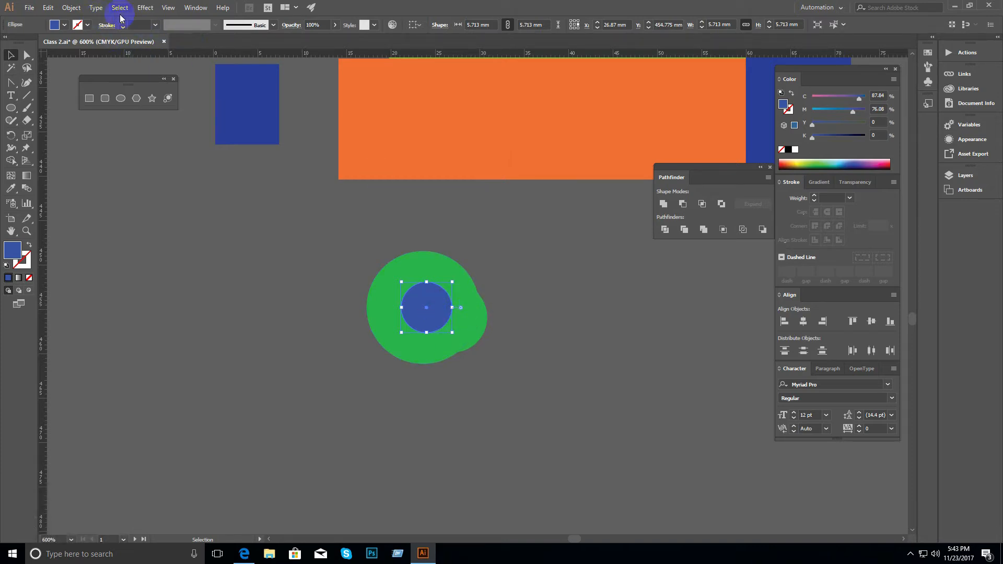
{"action": "left_click", "coordinate": [169, 10]}
{"action": "mouse_move", "coordinate": [132, 13]}
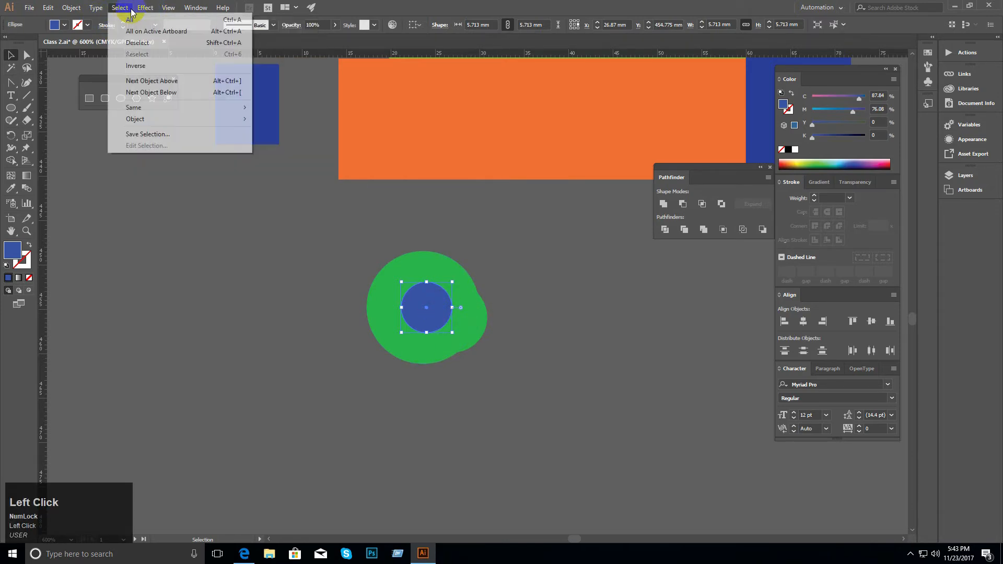
{"action": "mouse_move", "coordinate": [84, 9]}
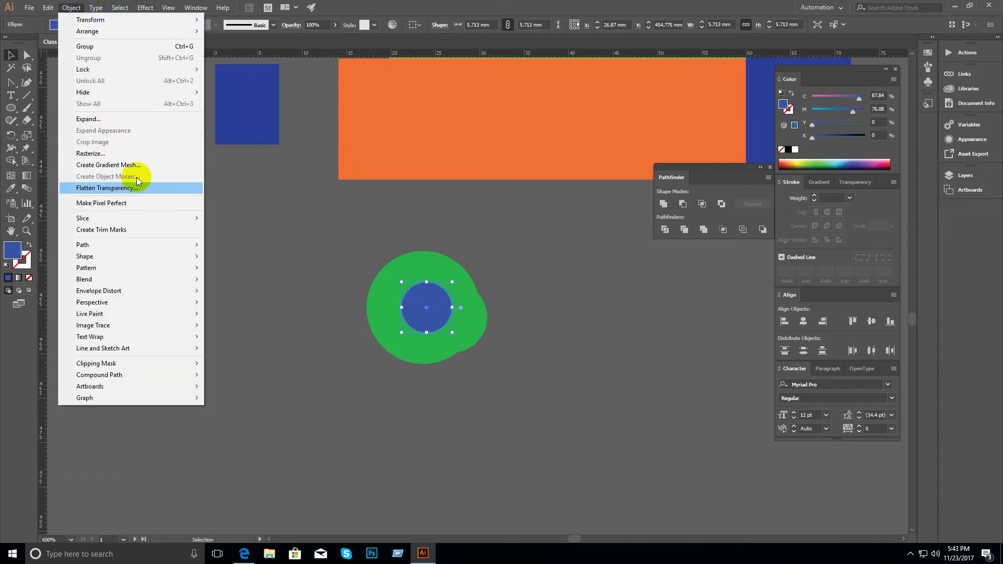
{"action": "left_click", "coordinate": [227, 284]}
Step: Delete the small green circle sticking out at the large circle's lower-right edge
{"action": "key", "text": "space"}
{"action": "left_click_drag", "start_coordinate": [451, 273], "coordinate": [409, 238]}
{"action": "left_click", "coordinate": [383, 320], "text": "ctrl+alt"}
{"action": "left_click_drag", "start_coordinate": [407, 319], "coordinate": [276, 309]}
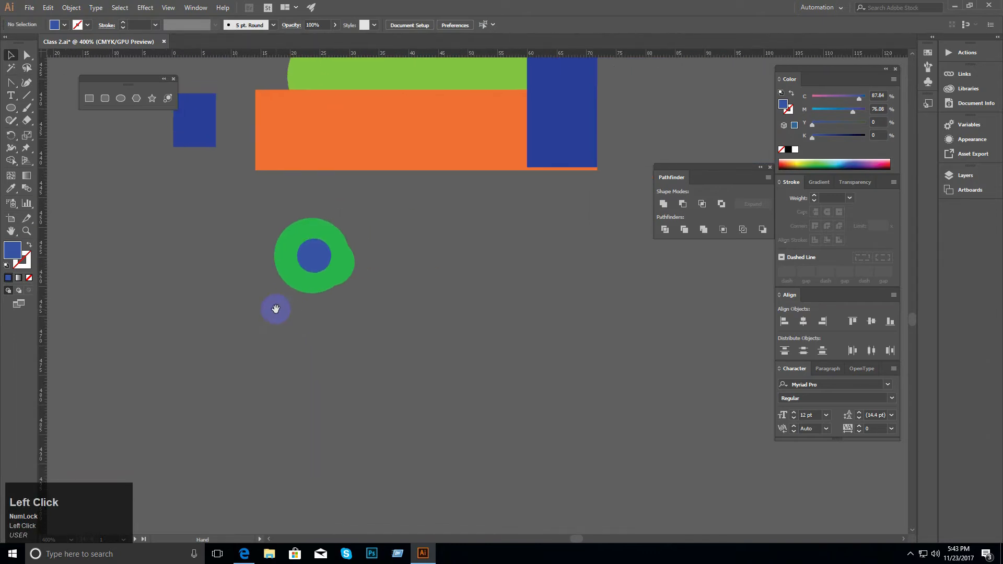
{"action": "left_click", "coordinate": [352, 278], "text": "ctrl"}
{"action": "left_click_drag", "start_coordinate": [353, 279], "coordinate": [282, 280]}
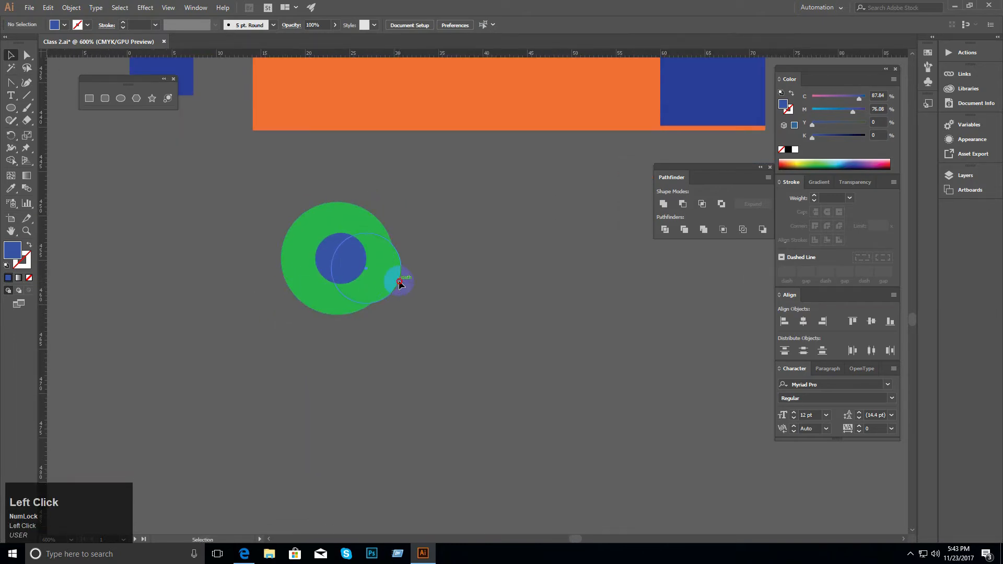
{"action": "left_click", "coordinate": [399, 283]}
{"action": "key", "text": "BackSpace"}
Step: Select the large green circle and the blue circle inside it together
{"action": "left_click_drag", "start_coordinate": [396, 256], "coordinate": [349, 263]}
{"action": "left_click", "coordinate": [413, 262]}
{"action": "left_click_drag", "start_coordinate": [413, 262], "coordinate": [373, 238]}
{"action": "left_click", "coordinate": [384, 254], "text": "ctrl"}
{"action": "left_click_drag", "start_coordinate": [272, 189], "coordinate": [470, 348]}
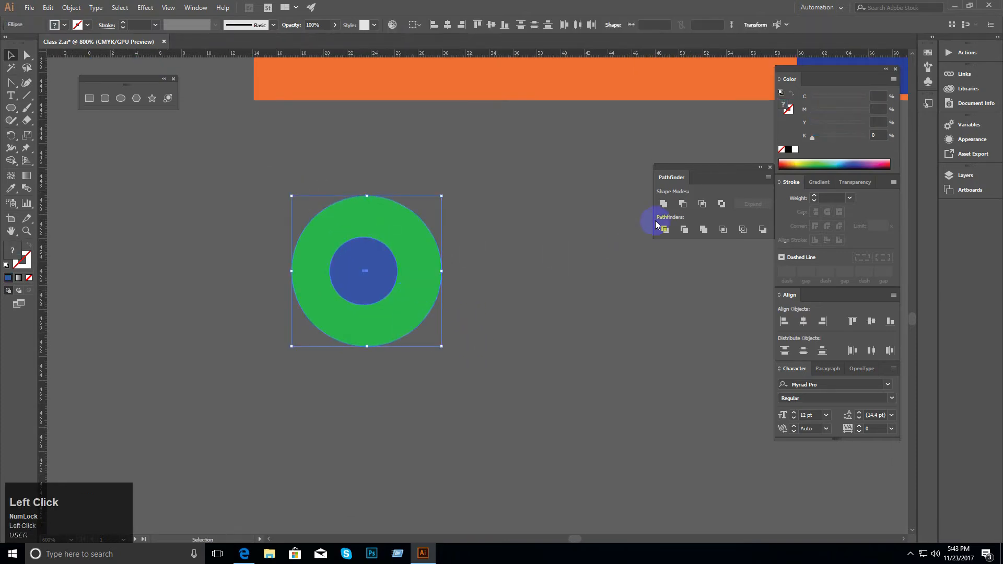
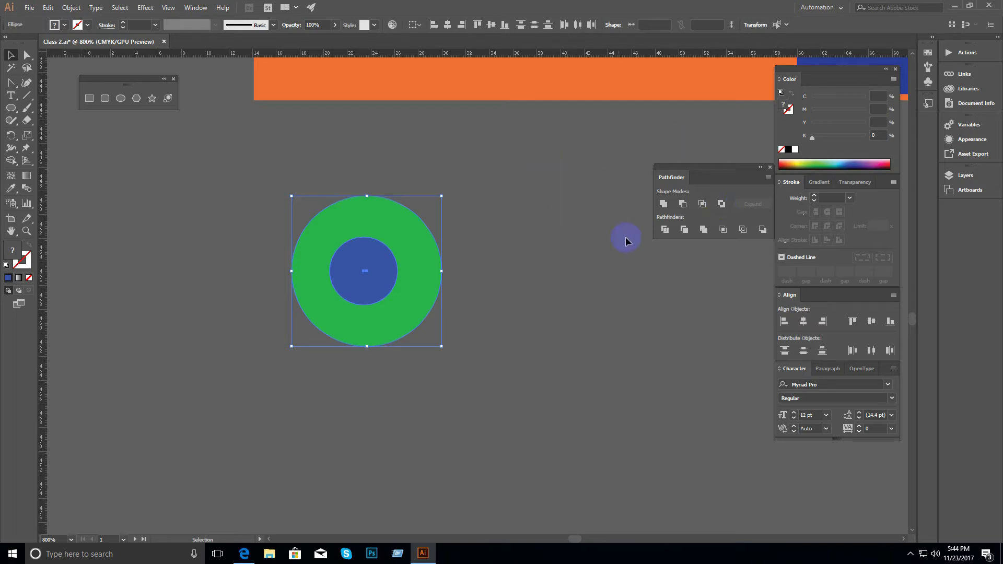
Step: Draw an ellipse about 3.04 by 1.63 mm on the green ring above the blue circle and fill it red
{"action": "left_click", "coordinate": [618, 181]}
{"action": "left_click", "coordinate": [419, 236]}
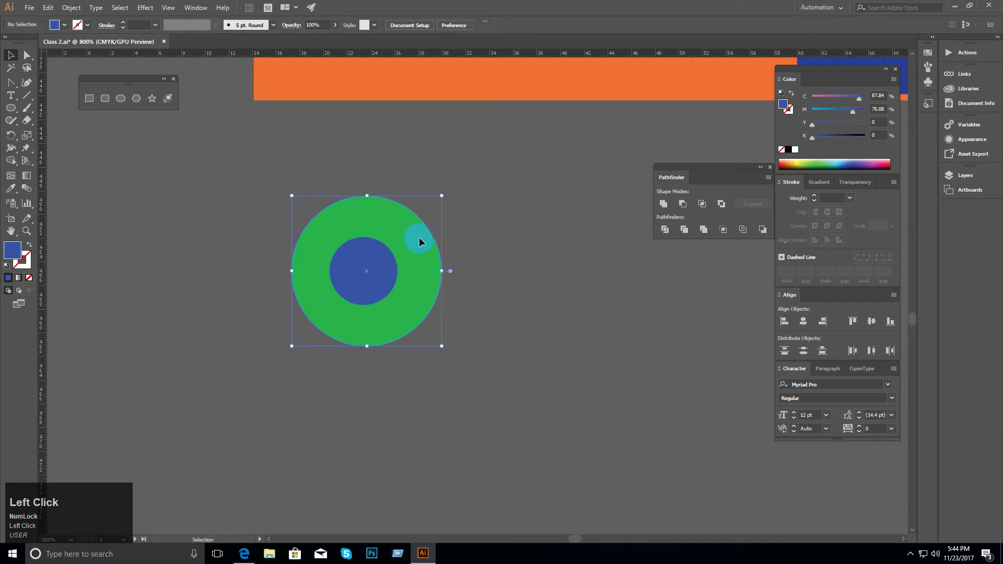
{"action": "left_click", "coordinate": [11, 108]}
{"action": "left_click_drag", "start_coordinate": [346, 211], "coordinate": [384, 230]}
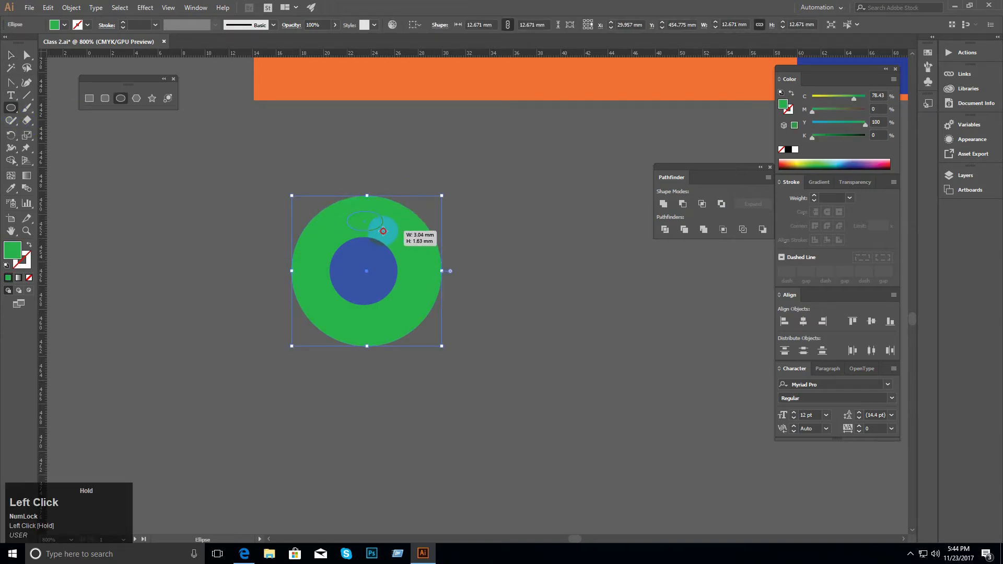
{"action": "left_click", "coordinate": [799, 164]}
{"action": "left_click_drag", "start_coordinate": [799, 164], "coordinate": [785, 163]}
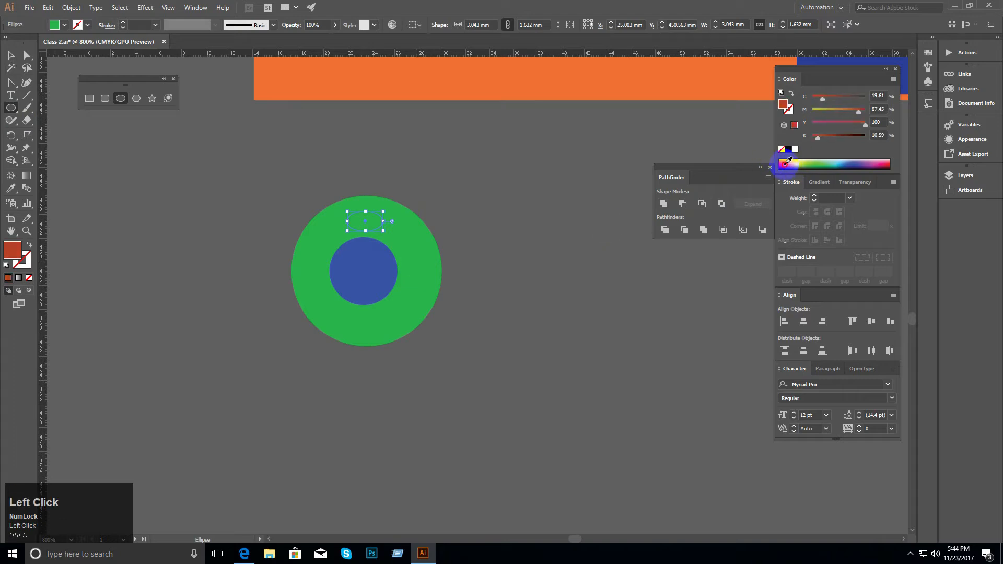
Step: Add a small red ellipse beside the blue circle and another below it that overlaps its lower edge
{"action": "left_click_drag", "start_coordinate": [403, 263], "coordinate": [425, 285]}
{"action": "left_click_drag", "start_coordinate": [354, 294], "coordinate": [383, 328]}
{"action": "left_click", "coordinate": [11, 57]}
{"action": "left_click", "coordinate": [94, 246]}
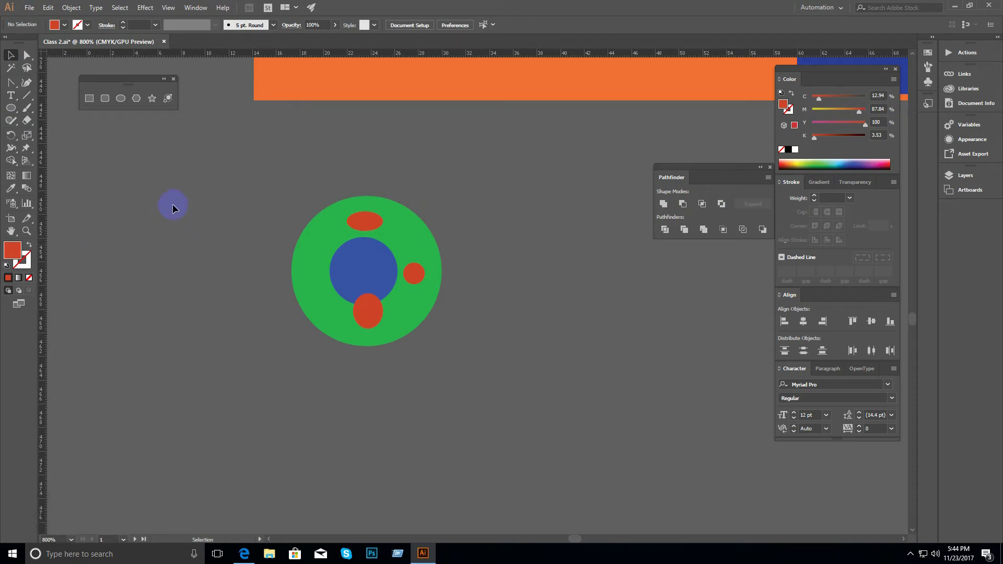
Step: Try the Exclude shape mode on all five overlapping shapes, and undo it
{"action": "left_click_drag", "start_coordinate": [264, 183], "coordinate": [548, 381]}
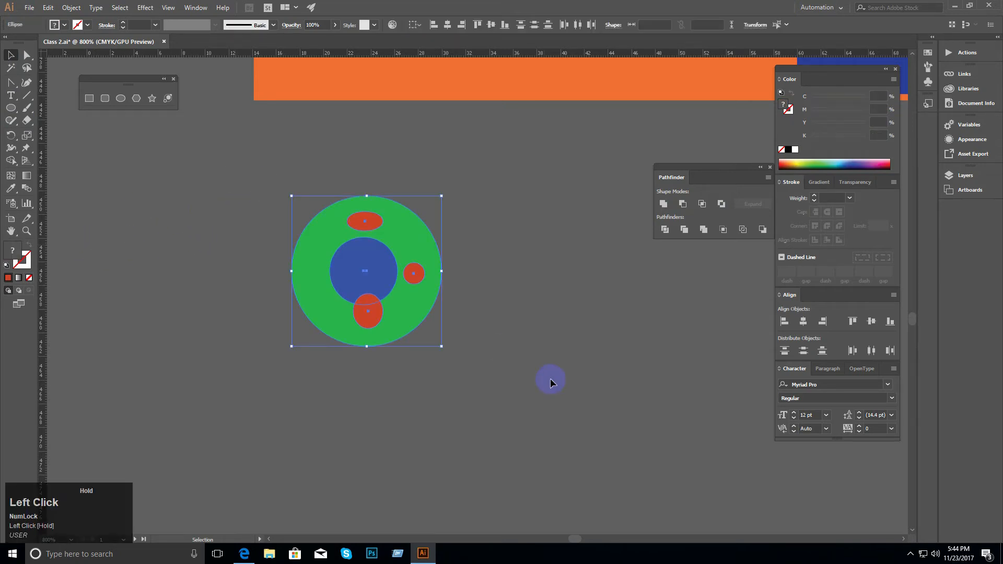
{"action": "left_click", "coordinate": [720, 205]}
{"action": "left_click", "coordinate": [544, 302]}
{"action": "key", "text": "ctrl"}
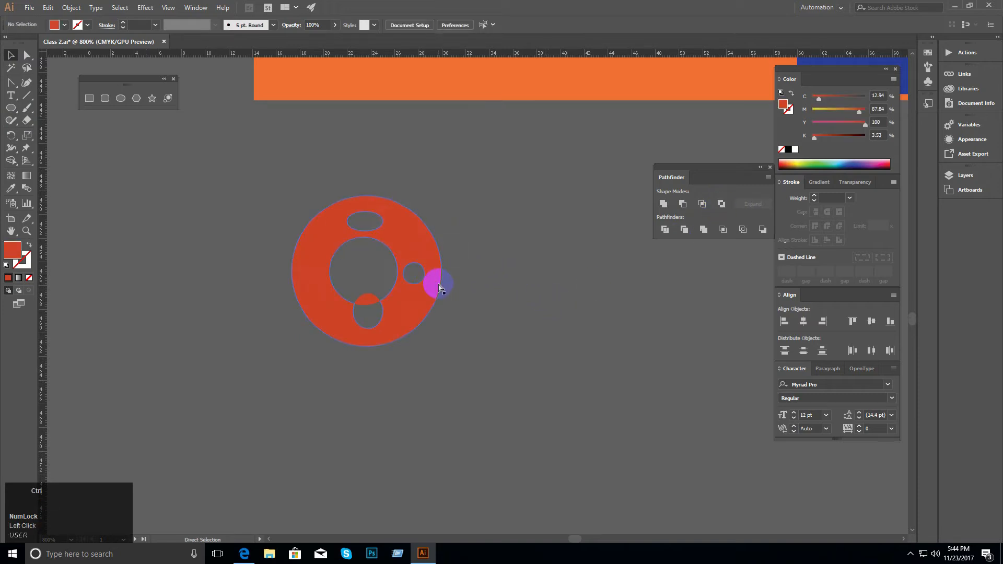
{"action": "key", "text": "ctrl+z"}
Step: Move the lower red ellipse clear of the blue circle and apply Exclude to all five shapes
{"action": "left_click_drag", "start_coordinate": [500, 315], "coordinate": [402, 314]}
{"action": "left_click_drag", "start_coordinate": [269, 194], "coordinate": [460, 330]}
{"action": "left_click", "coordinate": [714, 208]}
{"action": "left_click", "coordinate": [506, 334]}
{"action": "key", "text": "ctrl"}
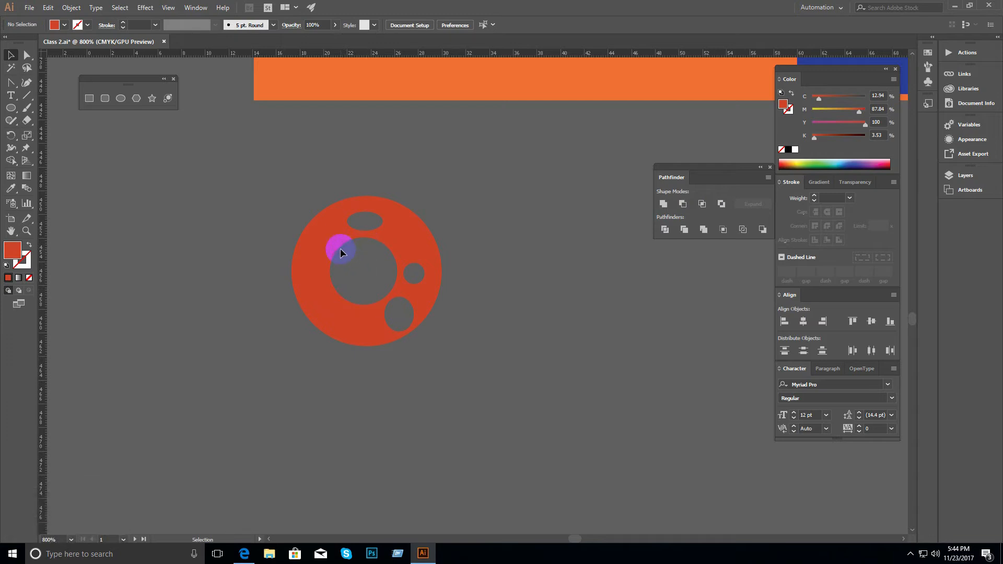
Step: Draw a circle about 16.58 mm wide beside the red disc, with a red stroke and no fill
{"action": "left_click", "coordinate": [446, 305], "text": "ctrl+alt"}
{"action": "left_click_drag", "start_coordinate": [448, 306], "coordinate": [364, 273]}
{"action": "left_click", "coordinate": [432, 290], "text": "ctrl"}
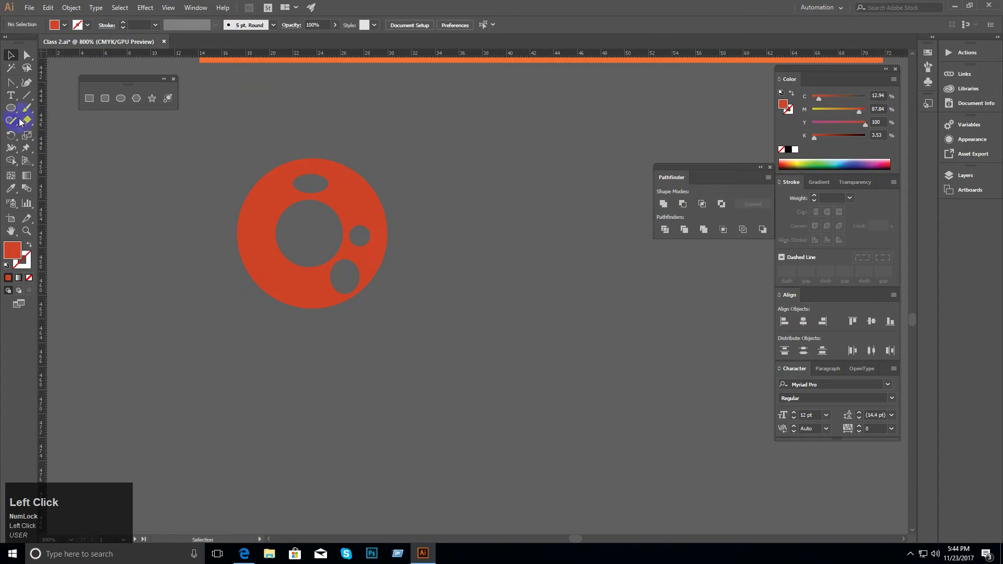
{"action": "left_click", "coordinate": [10, 108]}
{"action": "left_click_drag", "start_coordinate": [414, 181], "coordinate": [610, 342]}
{"action": "key", "text": "shift+x"}
{"action": "left_click", "coordinate": [10, 54]}
{"action": "left_click", "coordinate": [338, 346]}
Step: Paste a copy of the outlined circle in front and shrink it about its centre to about 13.05 mm
{"action": "left_click", "coordinate": [442, 349]}
{"action": "left_click", "coordinate": [516, 404], "text": "ctrl"}
{"action": "key", "text": "ctrl+f"}
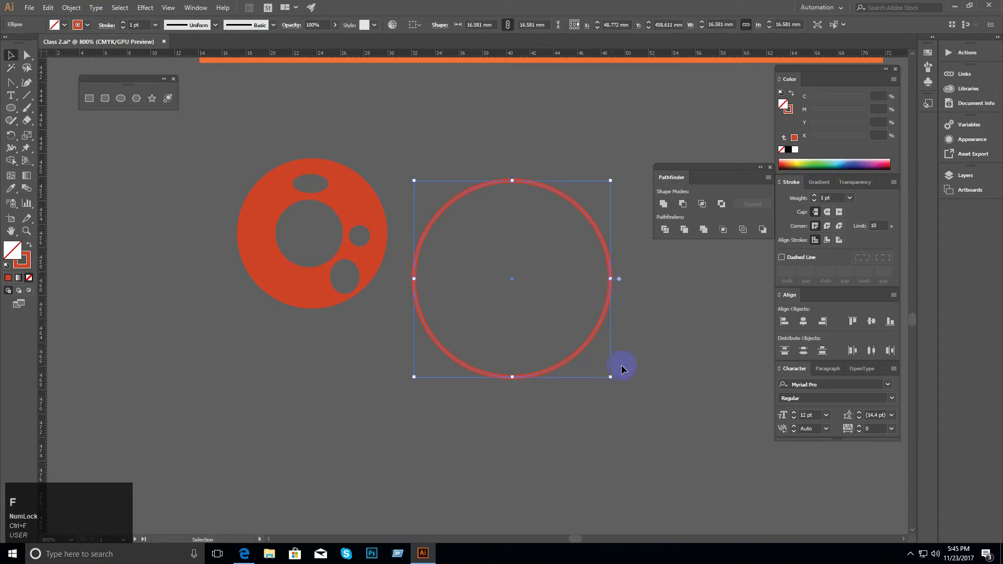
{"action": "left_click_drag", "start_coordinate": [610, 377], "coordinate": [589, 367]}
{"action": "left_click", "coordinate": [597, 302]}
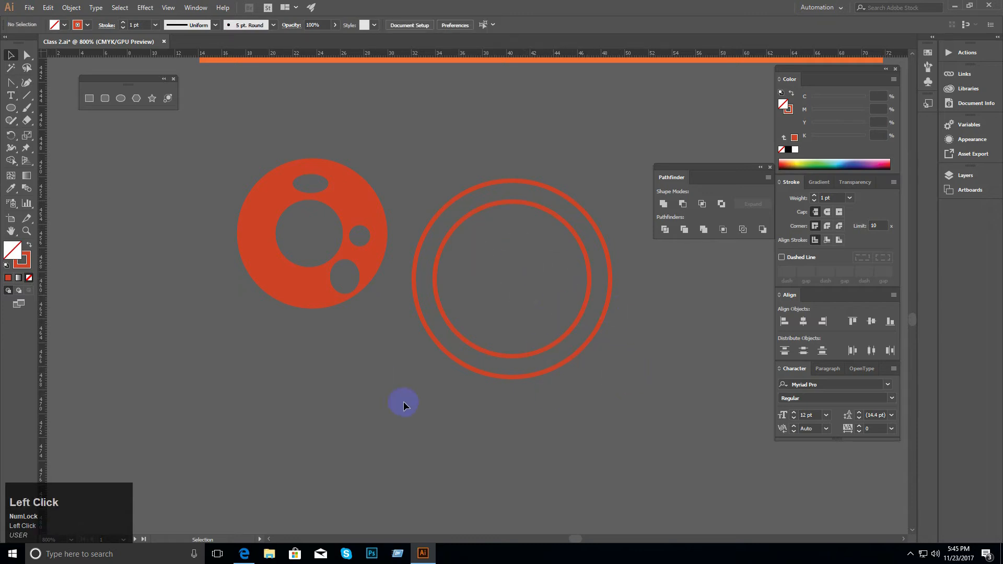
{"action": "left_click_drag", "start_coordinate": [456, 158], "coordinate": [511, 271]}
{"action": "left_click", "coordinate": [641, 375]}
Step: Fill the inner outlined circle light green and the outer one dark blue
{"action": "left_click", "coordinate": [585, 310]}
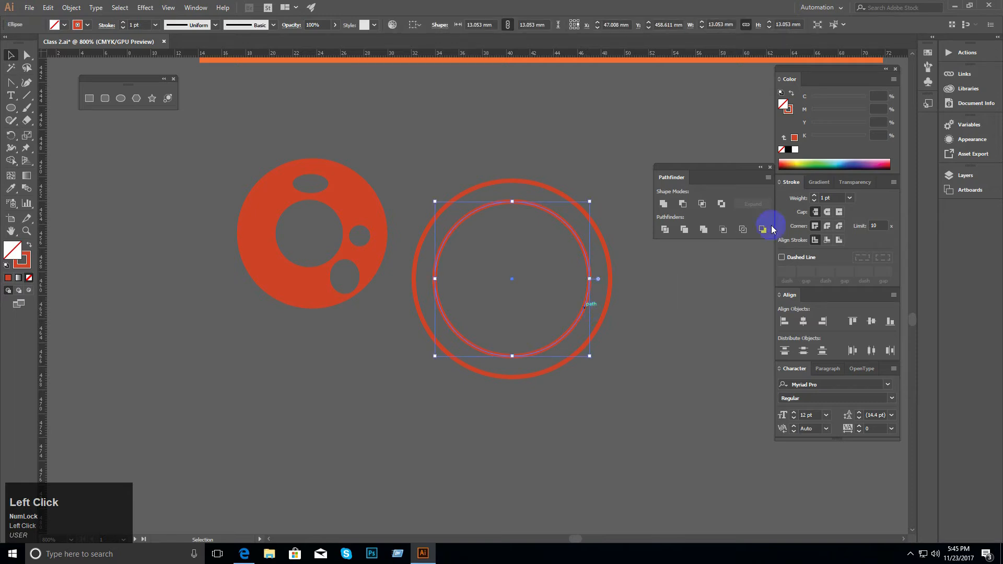
{"action": "left_click", "coordinate": [814, 162]}
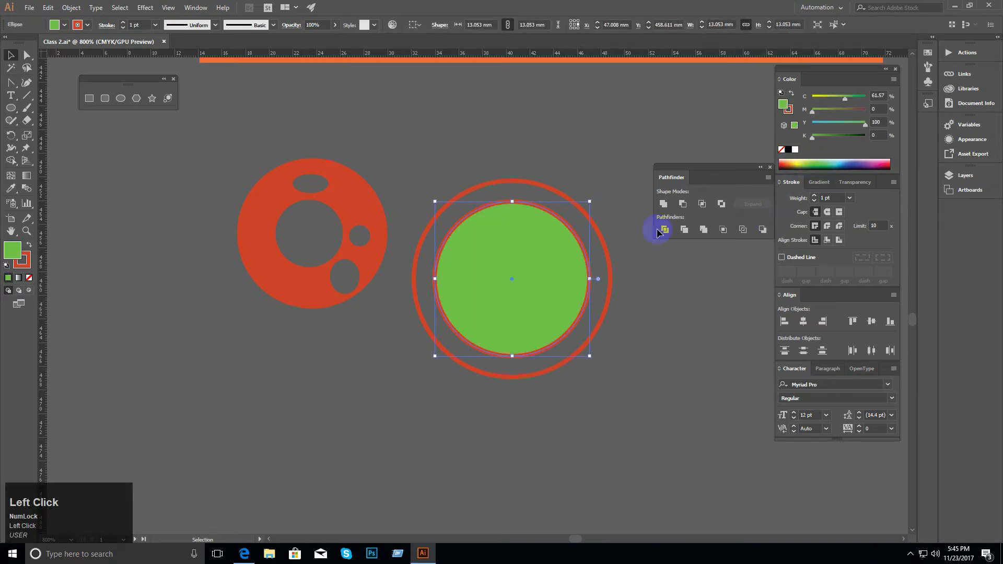
{"action": "left_click", "coordinate": [610, 282]}
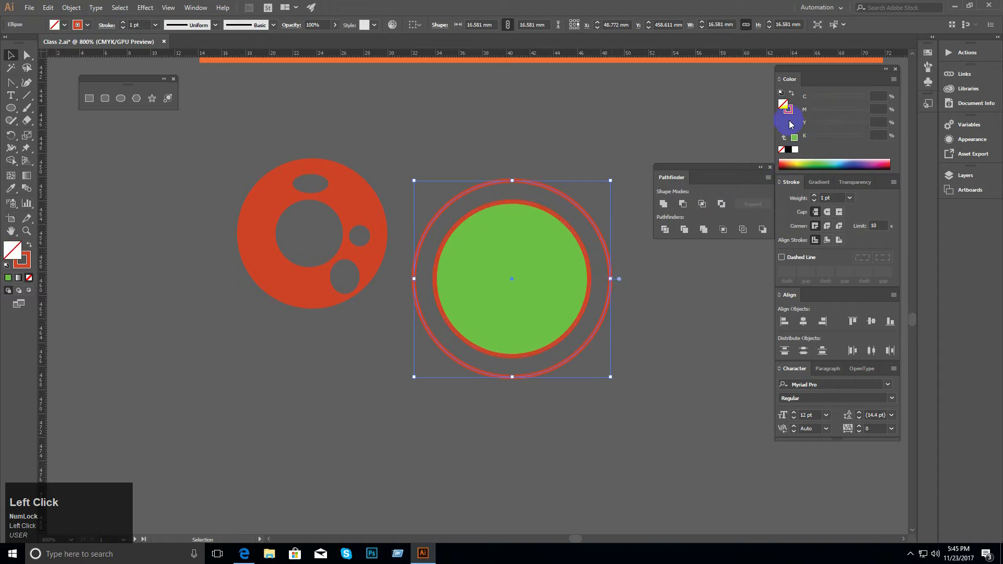
{"action": "left_click", "coordinate": [850, 167]}
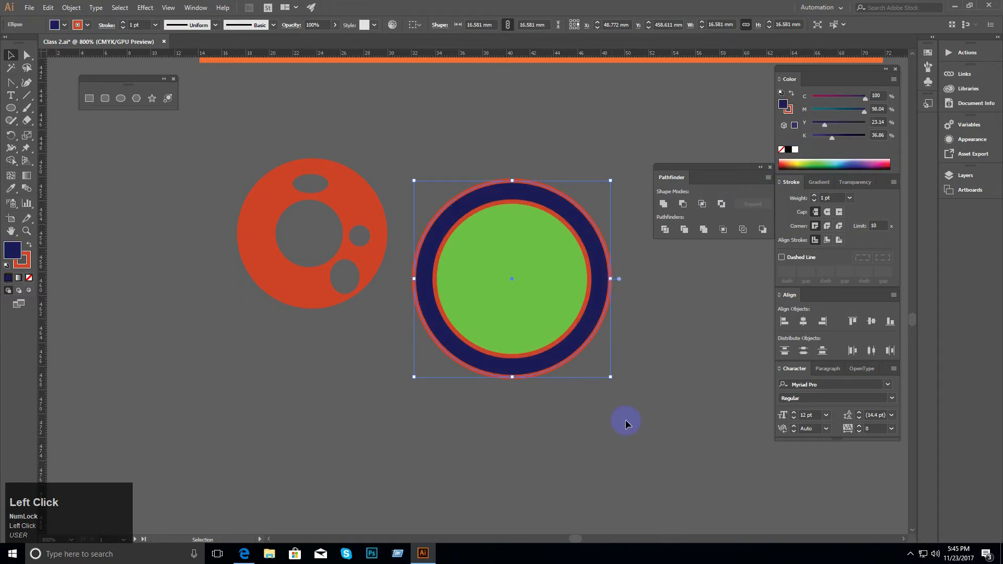
{"action": "left_click", "coordinate": [626, 447]}
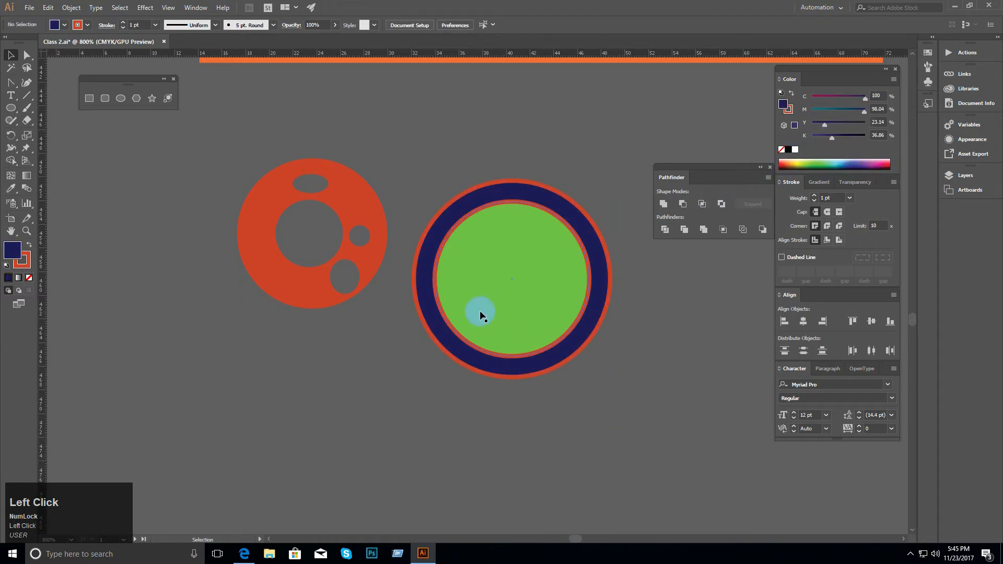
Step: Apply Exclude to the two concentric outlined circles and delete the resulting ring
{"action": "left_click", "coordinate": [609, 245]}
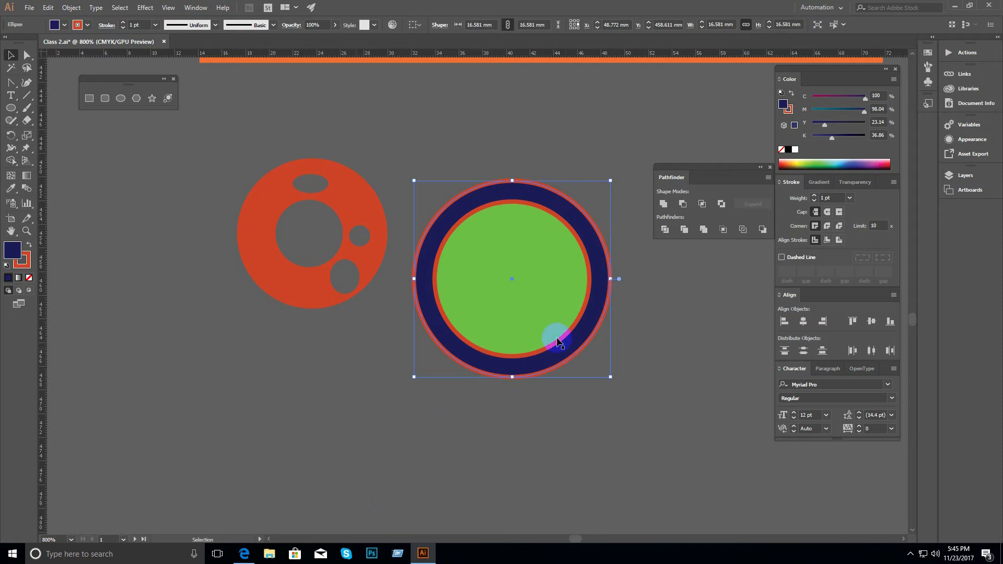
{"action": "left_click_drag", "start_coordinate": [428, 126], "coordinate": [571, 410]}
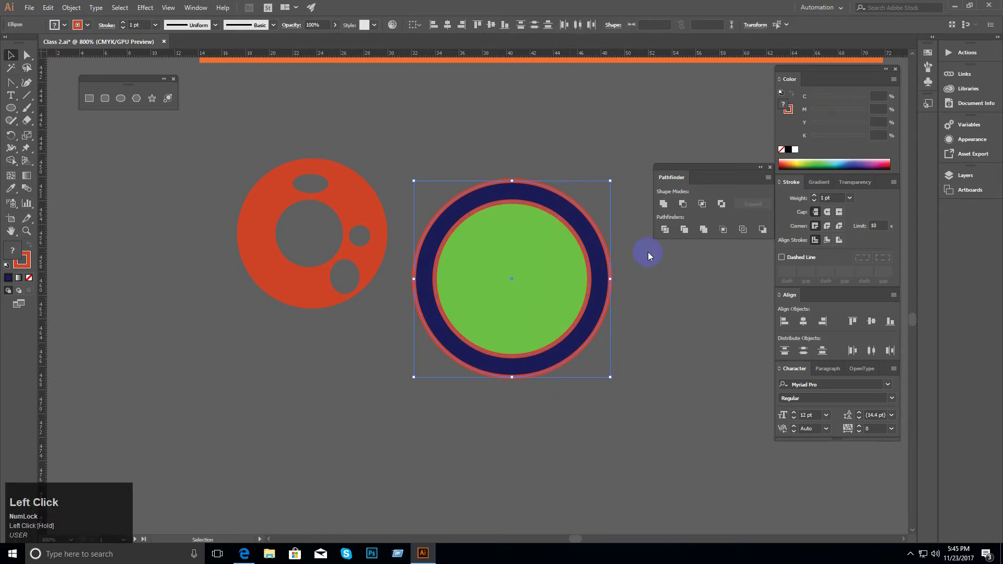
{"action": "left_click", "coordinate": [722, 203]}
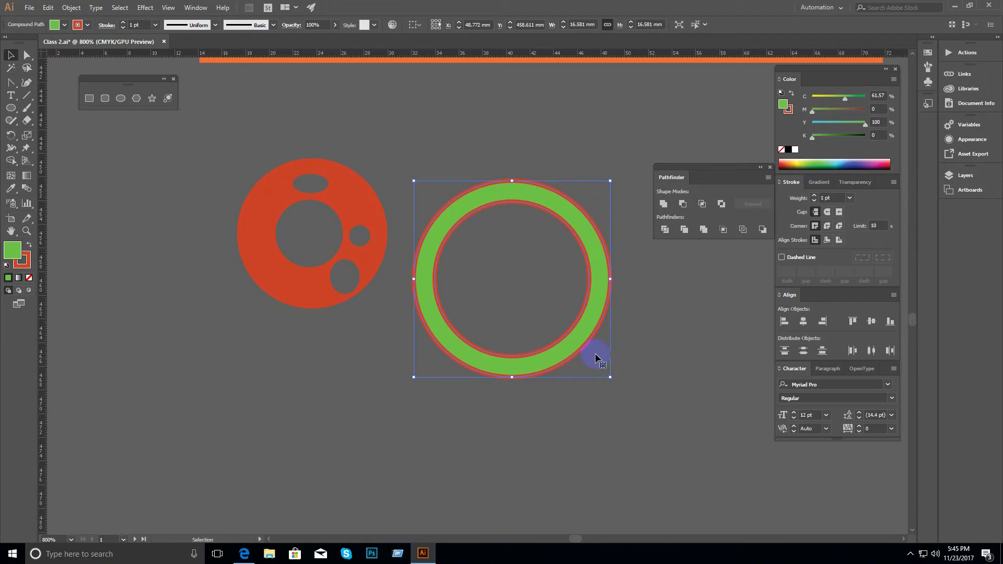
{"action": "key", "text": "BackSpace"}
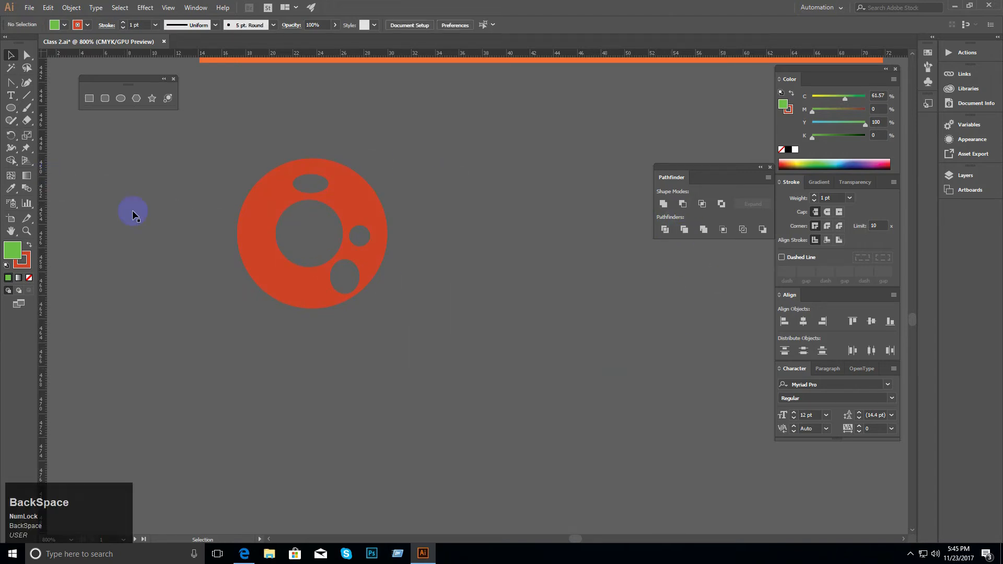
Step: Try releasing the red disc's compound path, and undo it
{"action": "right_click", "coordinate": [267, 254]}
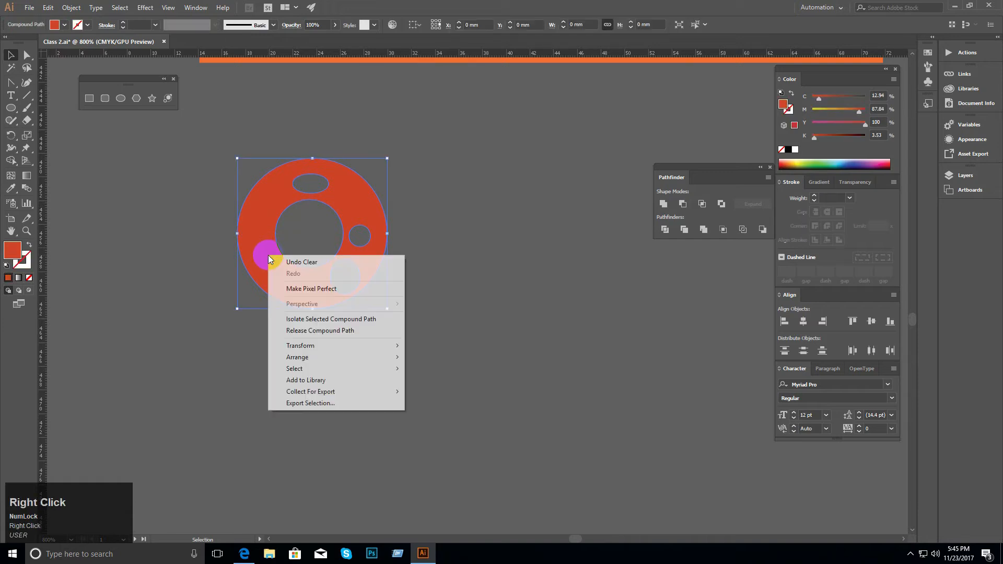
{"action": "left_click", "coordinate": [316, 331]}
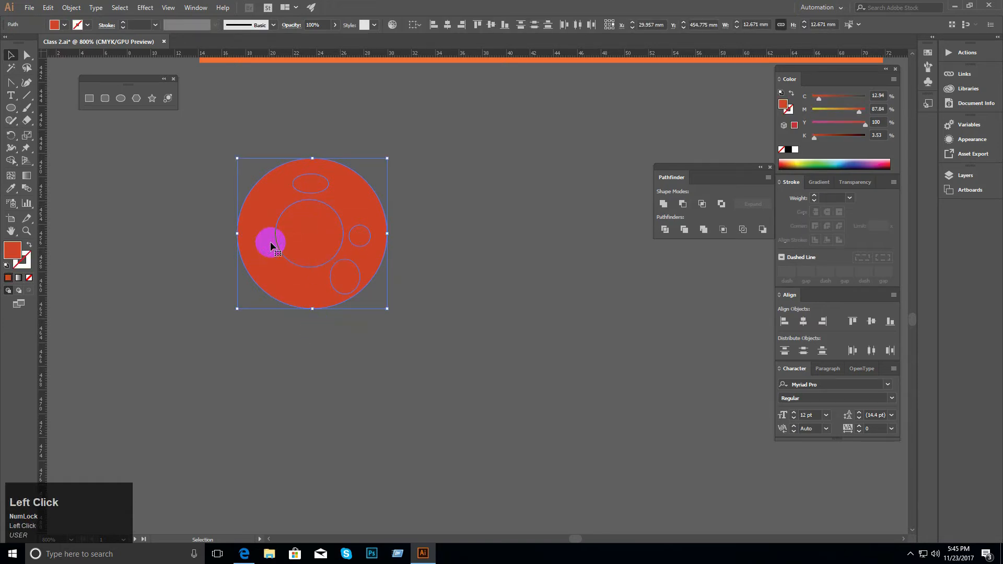
{"action": "key", "text": "ctrl+z"}
Step: Release the red disc's compound path into separate shapes and fill the four inner shapes yellow
{"action": "right_click", "coordinate": [274, 255]}
{"action": "left_click", "coordinate": [313, 331]}
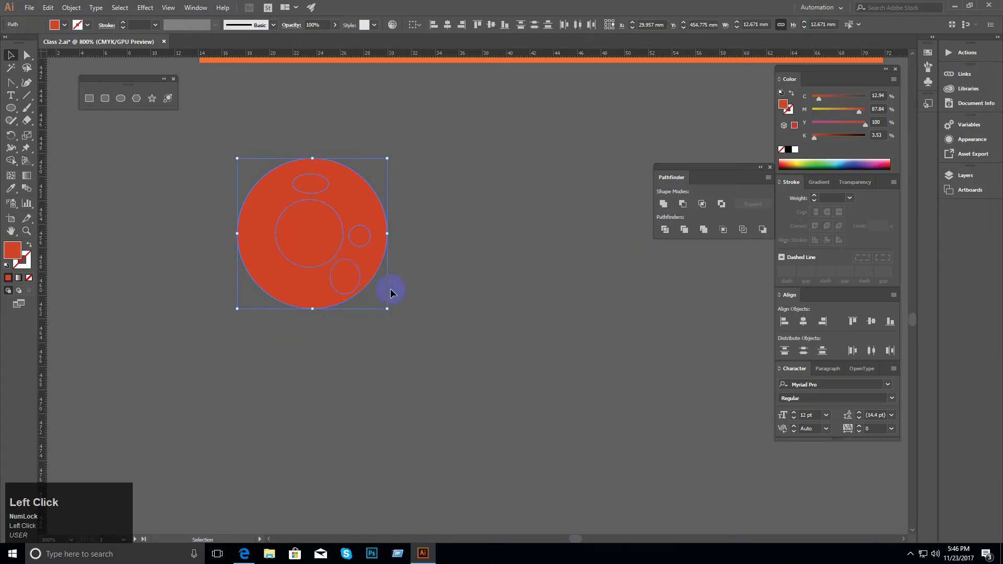
{"action": "left_click", "coordinate": [316, 287], "text": "shift"}
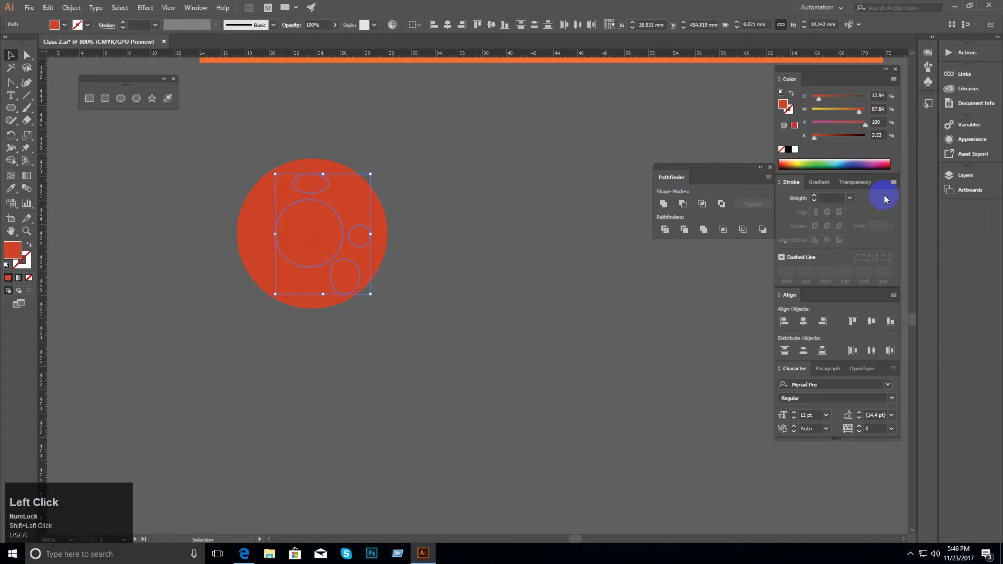
{"action": "left_click", "coordinate": [800, 164]}
{"action": "left_click", "coordinate": [444, 271]}
{"action": "left_click", "coordinate": [669, 233]}
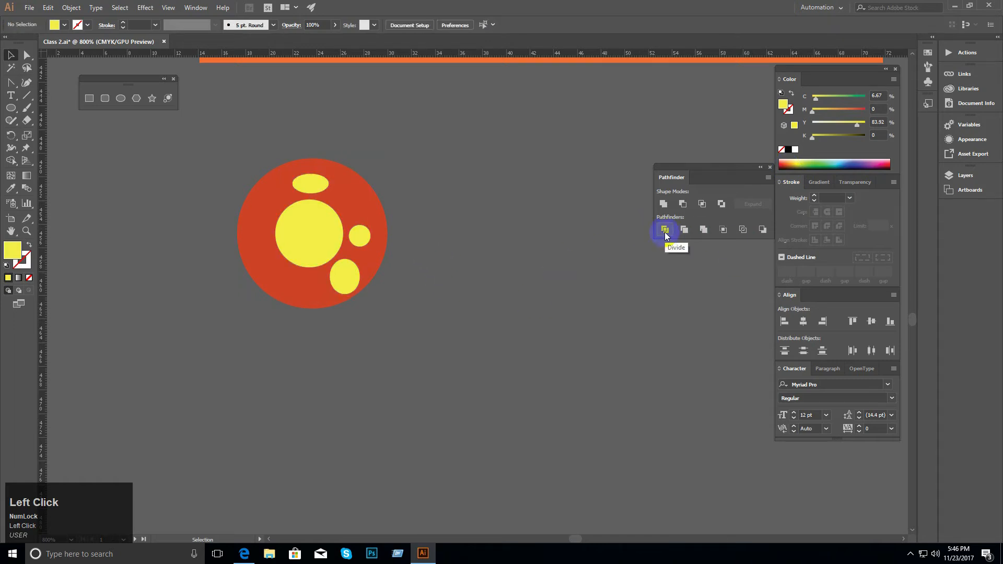
{"action": "left_click", "coordinate": [401, 336]}
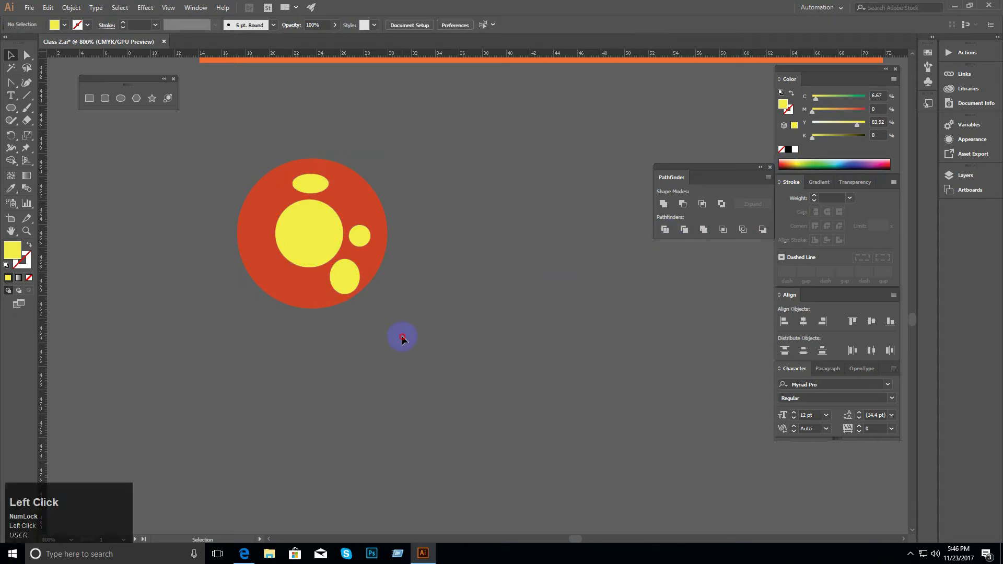
Step: Move the lower yellow ellipse below the red circle and the upper yellow ellipse out to its left
{"action": "left_click", "coordinate": [348, 239]}
{"action": "left_click_drag", "start_coordinate": [352, 281], "coordinate": [318, 420]}
{"action": "left_click", "coordinate": [405, 307]}
{"action": "left_click_drag", "start_coordinate": [311, 190], "coordinate": [204, 197]}
Step: Move the large yellow circle across the red circle's right edge and enlarge the small yellow circle over its lower part
{"action": "left_click", "coordinate": [266, 419]}
{"action": "left_click_drag", "start_coordinate": [288, 386], "coordinate": [375, 262]}
{"action": "left_click_drag", "start_coordinate": [333, 368], "coordinate": [383, 305]}
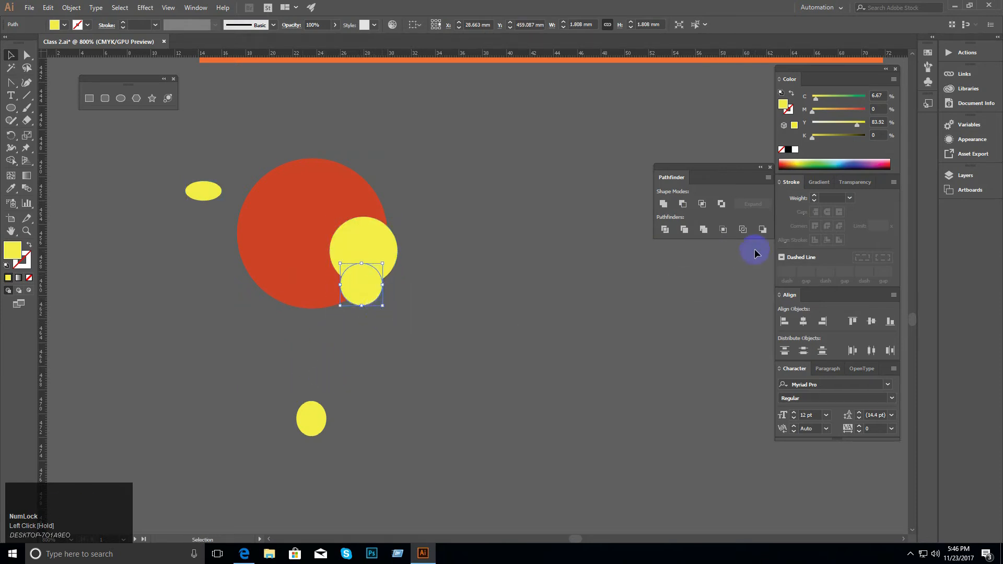
Step: Recolour the small circle overlapping the yellow circle's lower edge to green
{"action": "left_click_drag", "start_coordinate": [824, 160], "coordinate": [802, 165]}
{"action": "left_click", "coordinate": [419, 351]}
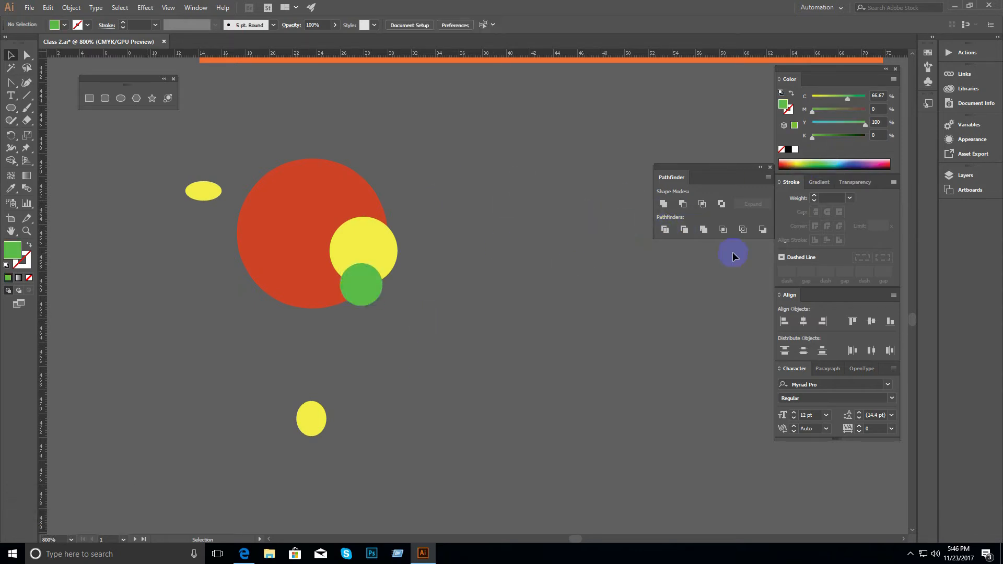
Step: Divide the overlapping red, yellow and green circles with the Pathfinder Divide operation
{"action": "left_click_drag", "start_coordinate": [291, 98], "coordinate": [391, 287]}
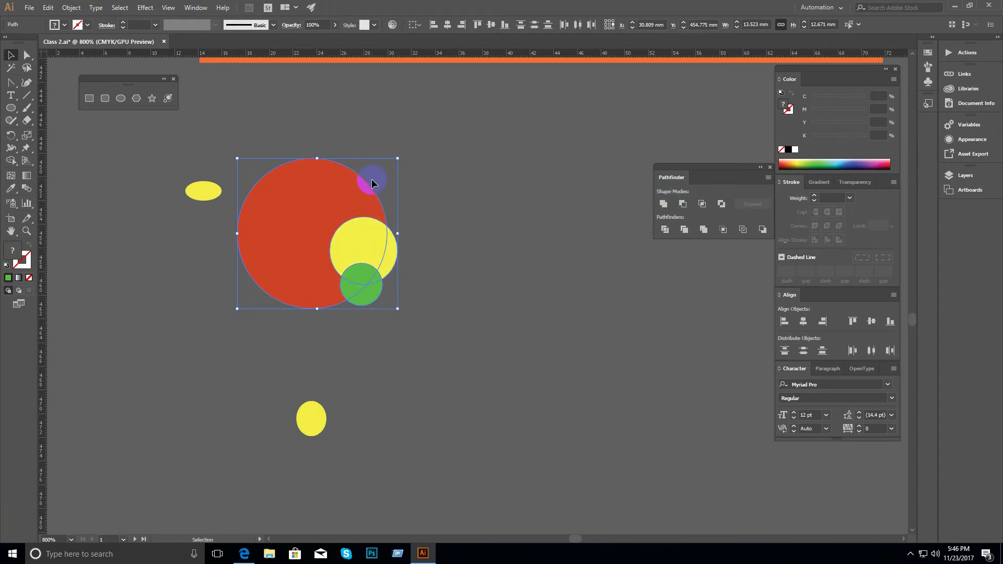
{"action": "left_click", "coordinate": [665, 231]}
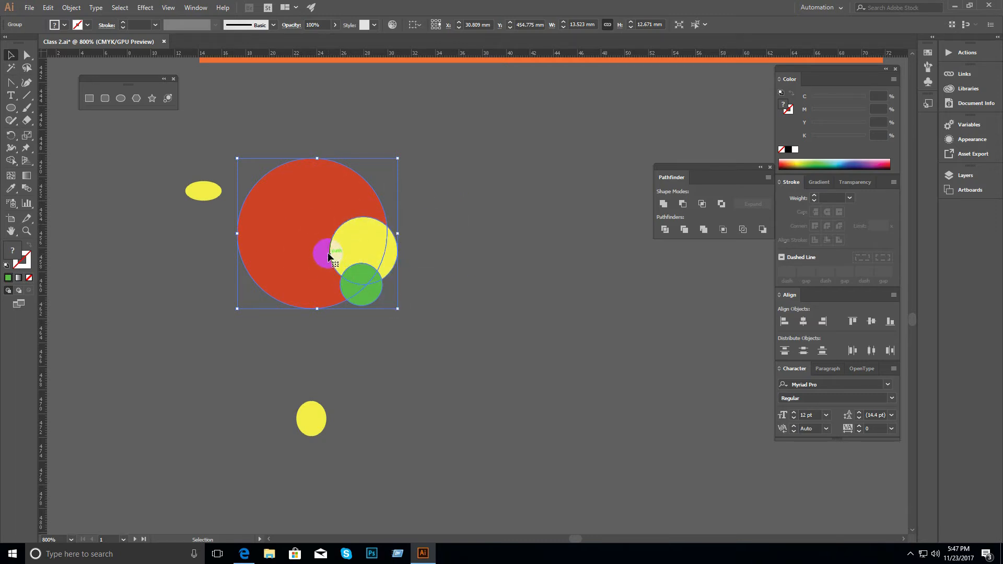
{"action": "left_click", "coordinate": [460, 267]}
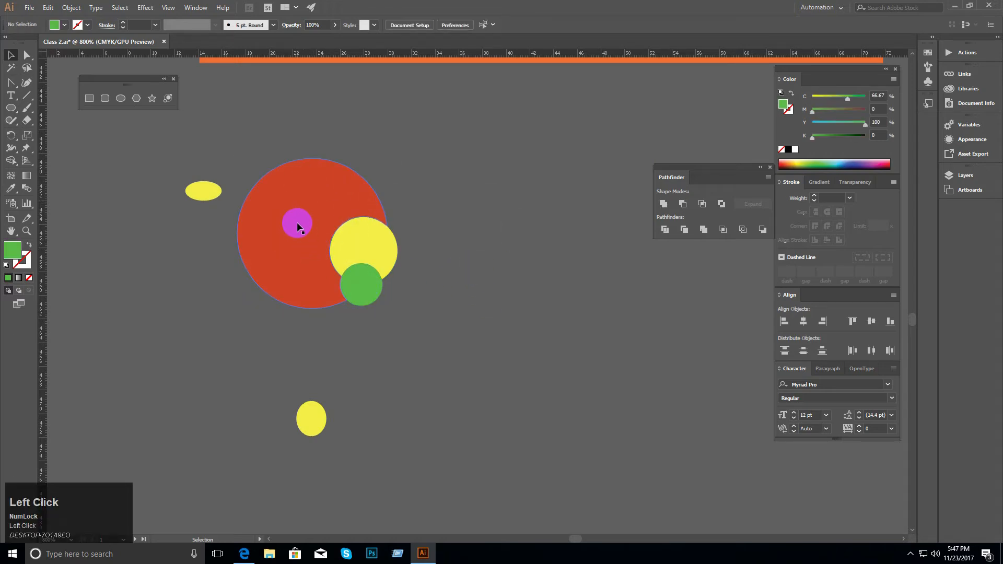
Step: Move the divided circle group aside to test it, and undo the move
{"action": "left_click", "coordinate": [275, 221]}
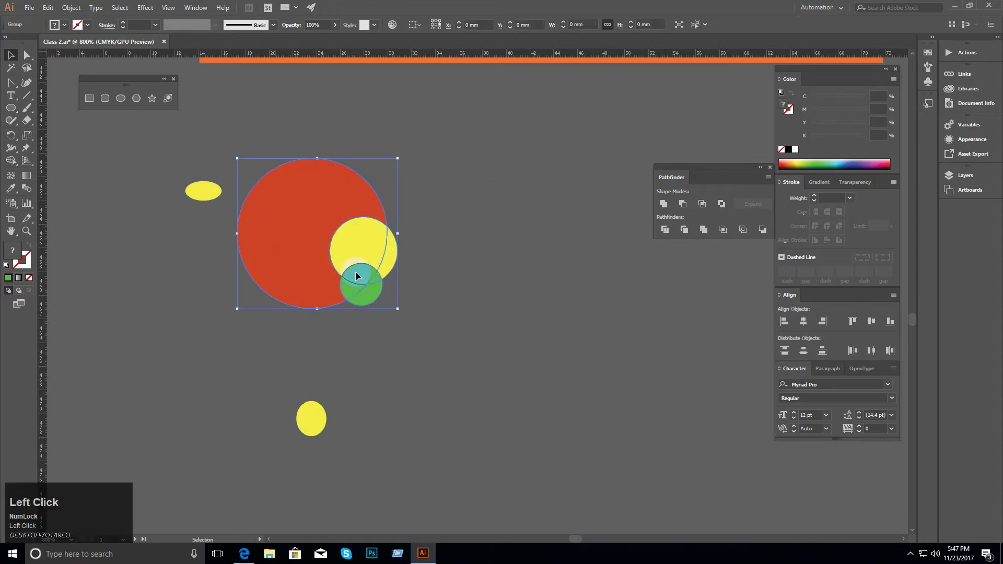
{"action": "left_click", "coordinate": [428, 264]}
{"action": "left_click_drag", "start_coordinate": [323, 202], "coordinate": [355, 285]}
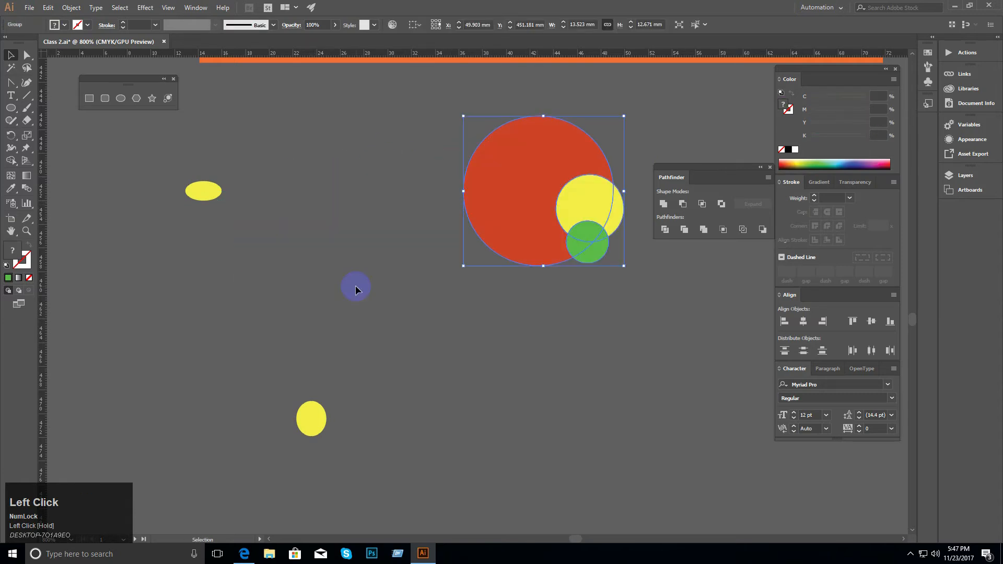
{"action": "key", "text": "ctrl+z"}
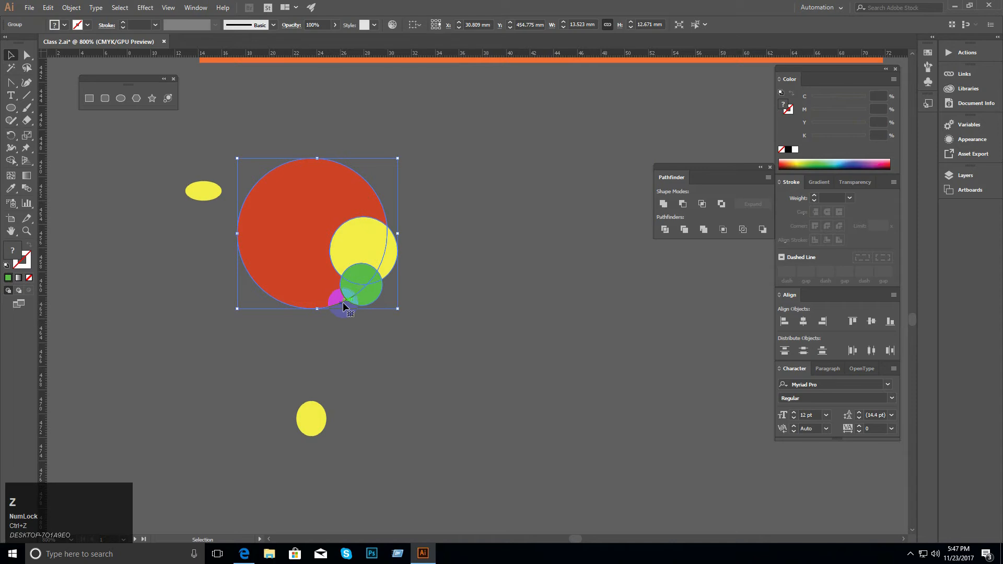
Step: Ungroup the divided circles so their pieces can be handled separately
{"action": "left_click_drag", "start_coordinate": [345, 302], "coordinate": [330, 235]}
{"action": "right_click", "coordinate": [312, 226]}
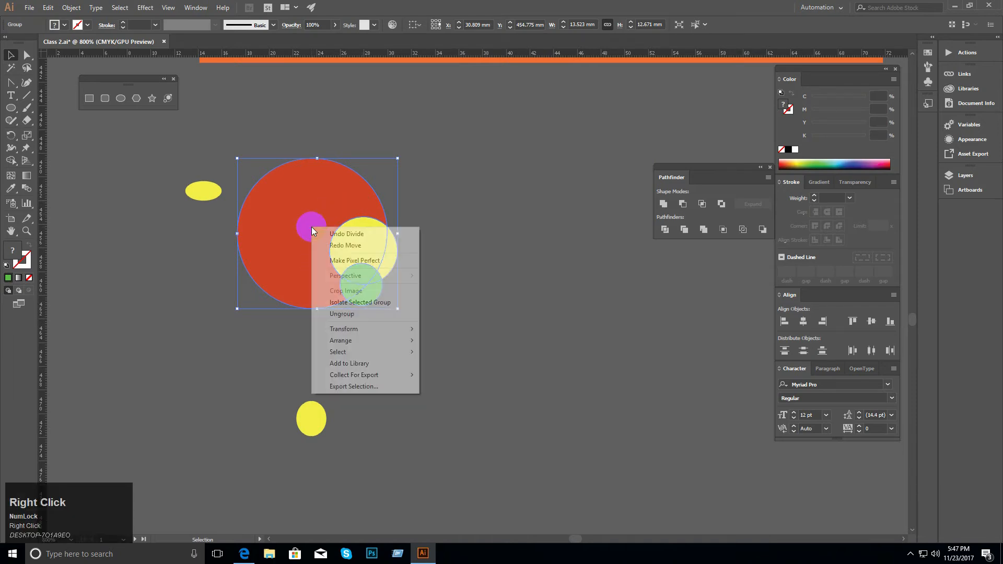
{"action": "left_click", "coordinate": [492, 186]}
{"action": "left_click", "coordinate": [281, 181]}
{"action": "right_click", "coordinate": [304, 217]}
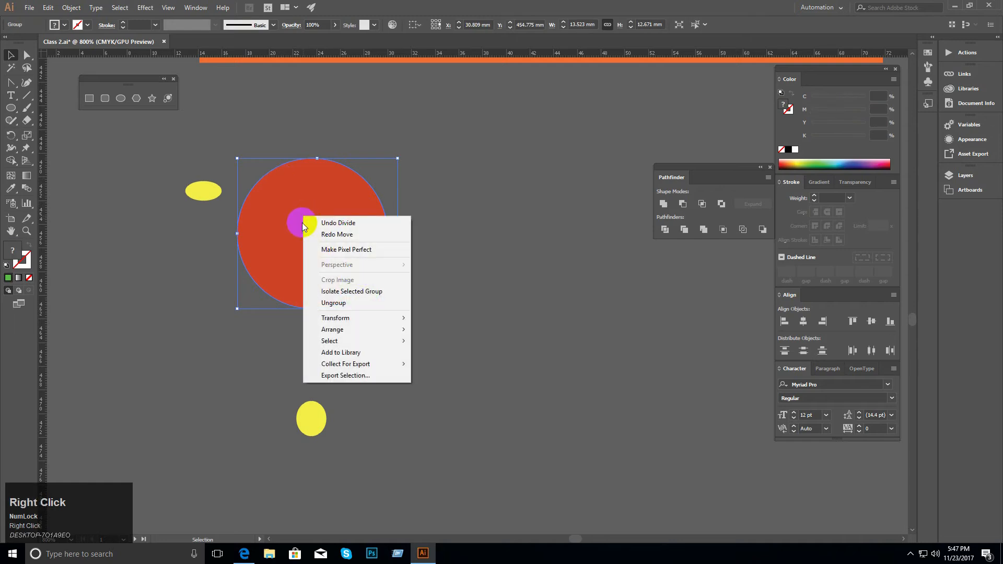
{"action": "left_click", "coordinate": [332, 305]}
Step: Pull the divided yellow and green pieces apart from the red circle
{"action": "left_click", "coordinate": [381, 261]}
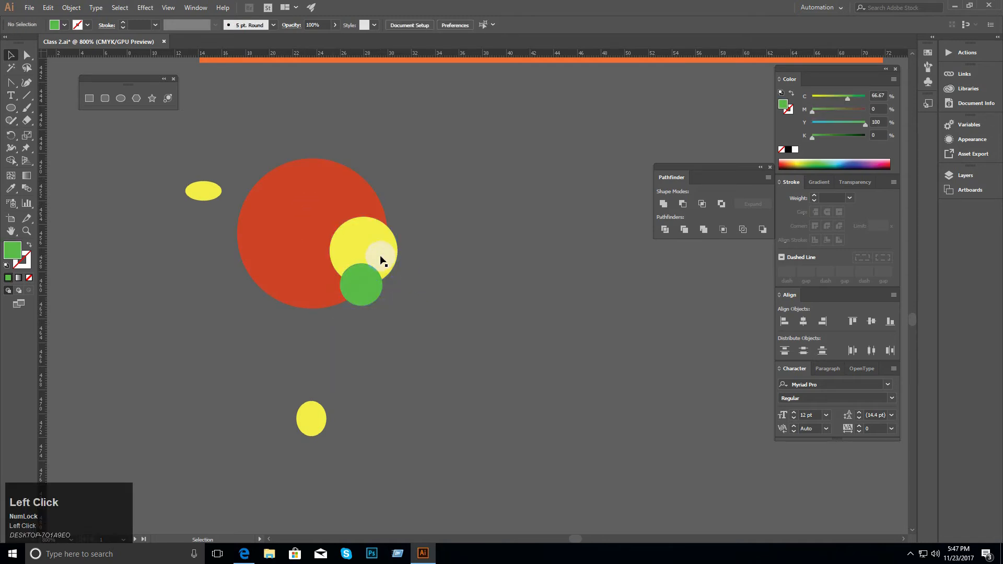
{"action": "left_click", "coordinate": [394, 258]}
{"action": "left_click_drag", "start_coordinate": [391, 258], "coordinate": [389, 319]}
{"action": "left_click_drag", "start_coordinate": [366, 284], "coordinate": [334, 300]}
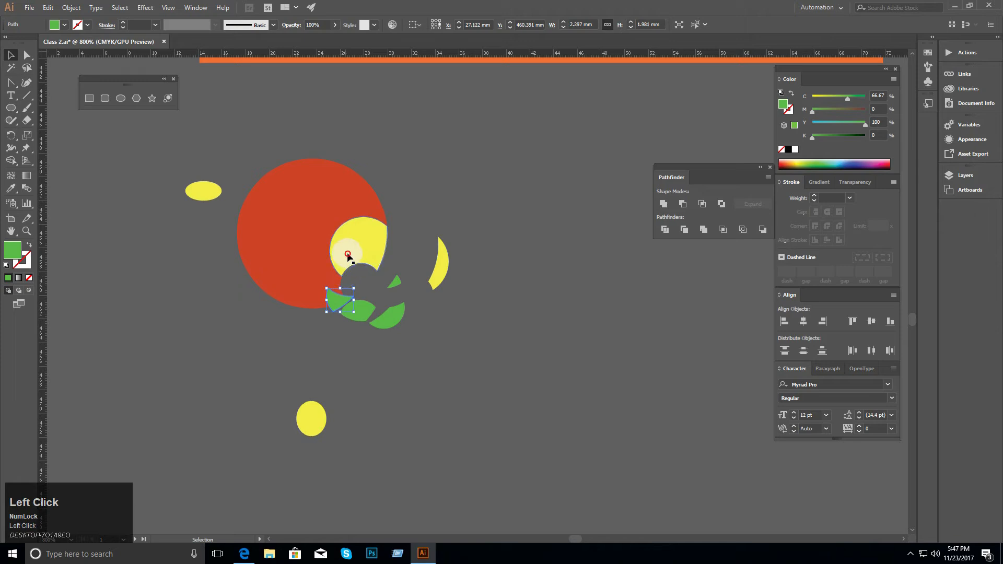
{"action": "left_click_drag", "start_coordinate": [347, 257], "coordinate": [402, 258]}
{"action": "left_click_drag", "start_coordinate": [172, 139], "coordinate": [453, 420]}
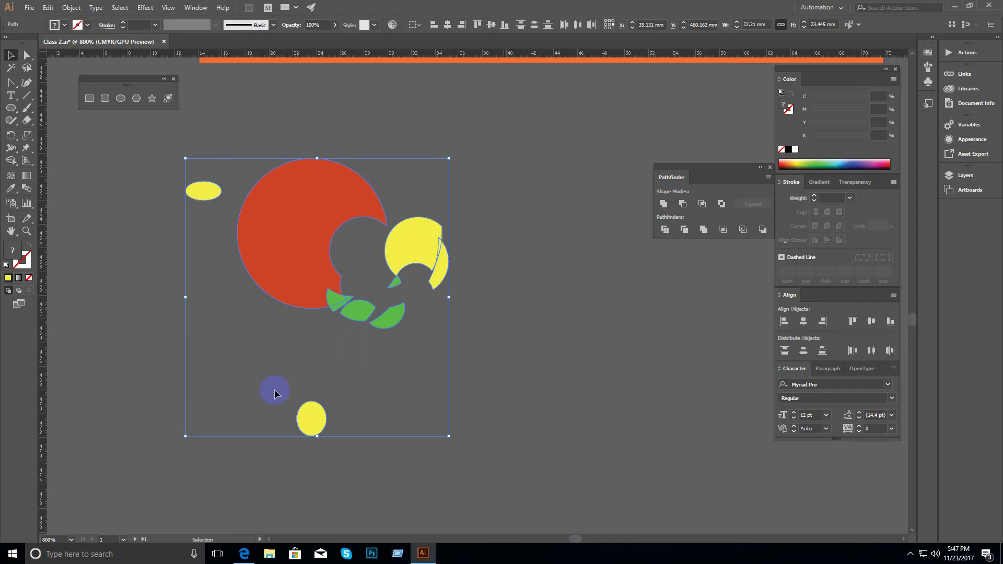
Step: Undo the piece moves, the ungrouping and the Divide on the three circles
{"action": "key", "text": "ctrl+z"}
{"action": "key", "text": "ctrl+z"}
{"action": "key", "text": "ctrl+z"}
{"action": "key", "text": "ctrl+z"}
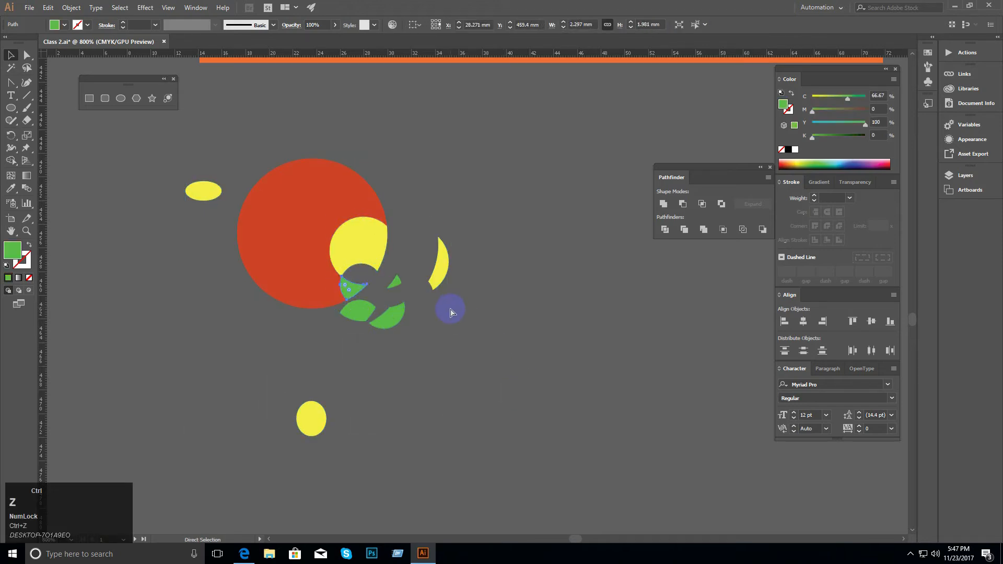
{"action": "key", "text": "ctrl+z"}
{"action": "key", "text": "ctrl+z"}
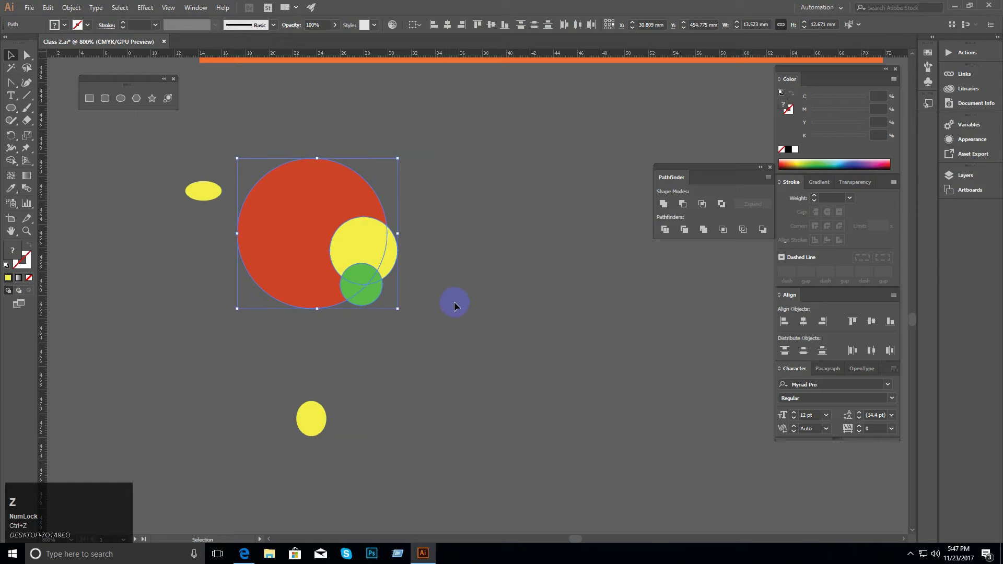
Step: Move the red circle away from the yellow and green circles, and undo the move
{"action": "left_click", "coordinate": [455, 301]}
{"action": "left_click", "coordinate": [325, 232]}
{"action": "left_click", "coordinate": [391, 295]}
{"action": "left_click", "coordinate": [284, 219]}
{"action": "left_click_drag", "start_coordinate": [281, 196], "coordinate": [488, 171]}
{"action": "key", "text": "ctrl+z"}
{"action": "left_click", "coordinate": [477, 264]}
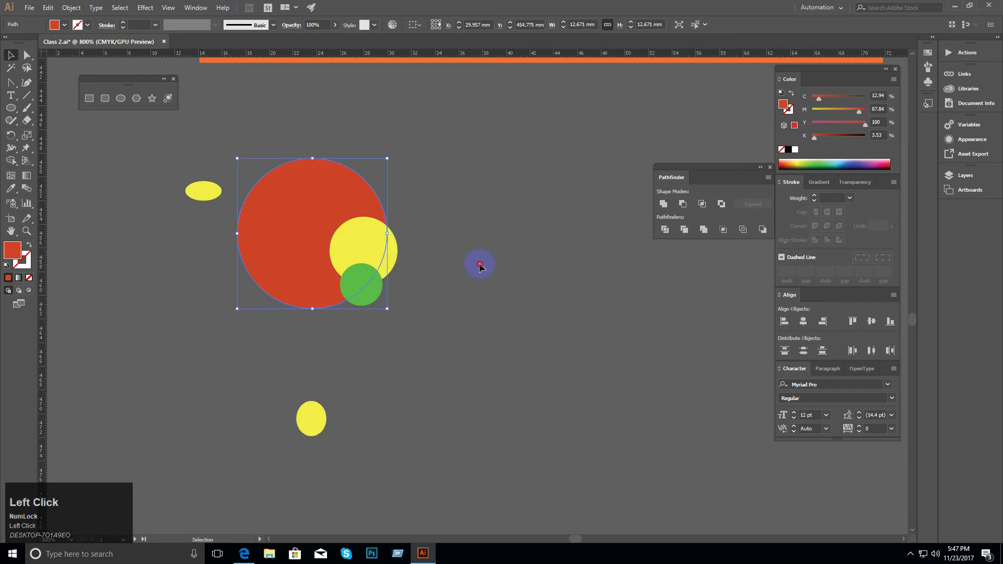
Step: Group the three overlapping circles, and ungroup them
{"action": "left_click_drag", "start_coordinate": [377, 270], "coordinate": [320, 223]}
{"action": "right_click", "coordinate": [321, 223]}
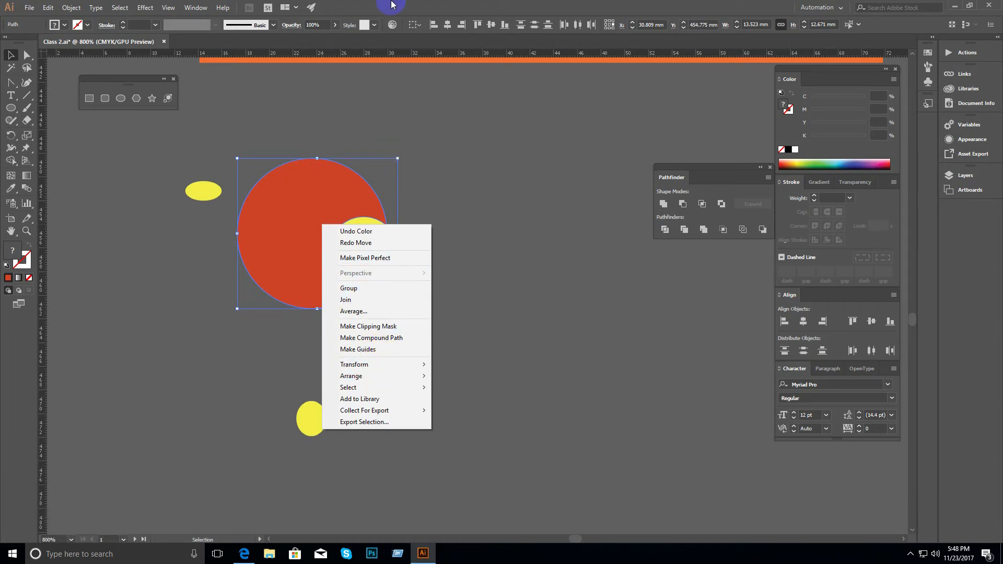
{"action": "left_click", "coordinate": [359, 288]}
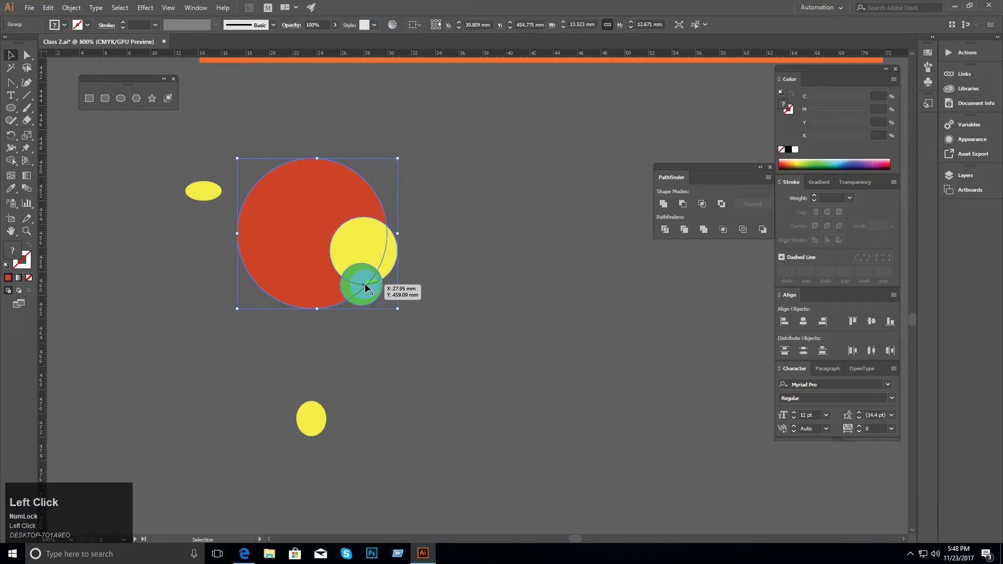
{"action": "left_click", "coordinate": [484, 247]}
{"action": "left_click", "coordinate": [360, 224]}
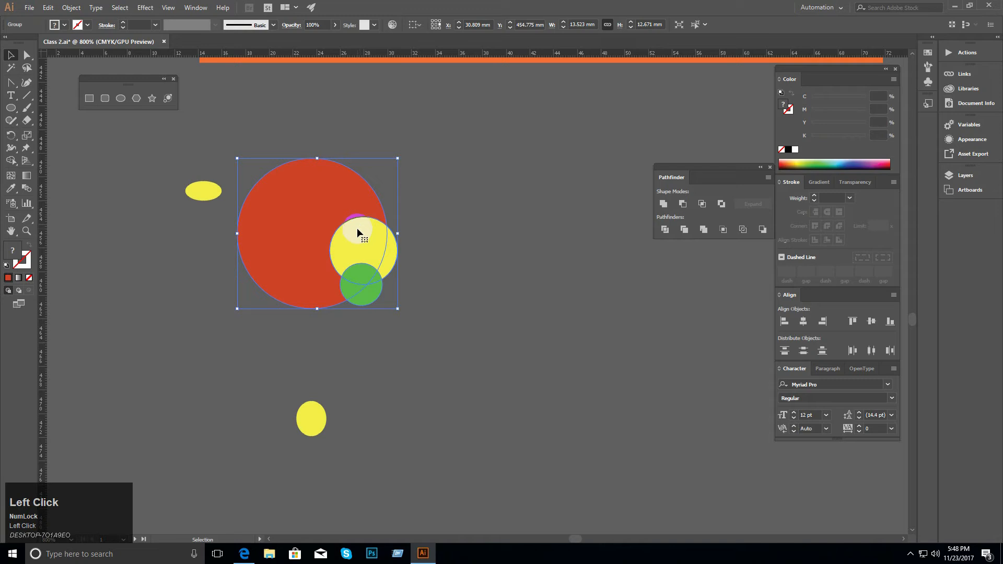
{"action": "right_click", "coordinate": [365, 221]}
{"action": "left_click", "coordinate": [421, 309]}
{"action": "left_click", "coordinate": [396, 302]}
Step: Group the red, yellow and green circles once more, and release the group again
{"action": "left_click_drag", "start_coordinate": [396, 302], "coordinate": [262, 159]}
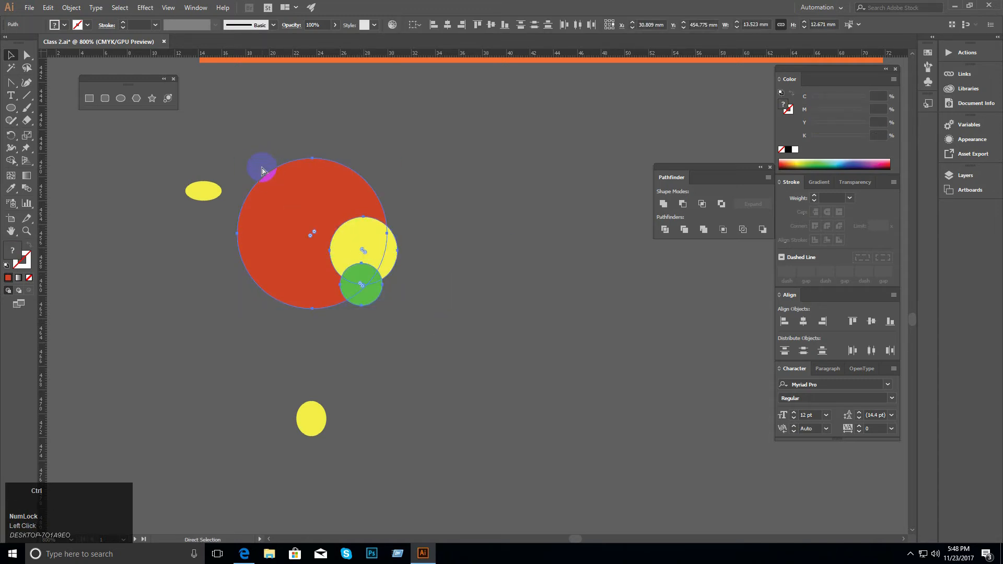
{"action": "key", "text": "ctrl+g"}
{"action": "left_click", "coordinate": [402, 212]}
{"action": "left_click", "coordinate": [302, 185]}
{"action": "right_click", "coordinate": [326, 210]}
{"action": "left_click", "coordinate": [373, 286]}
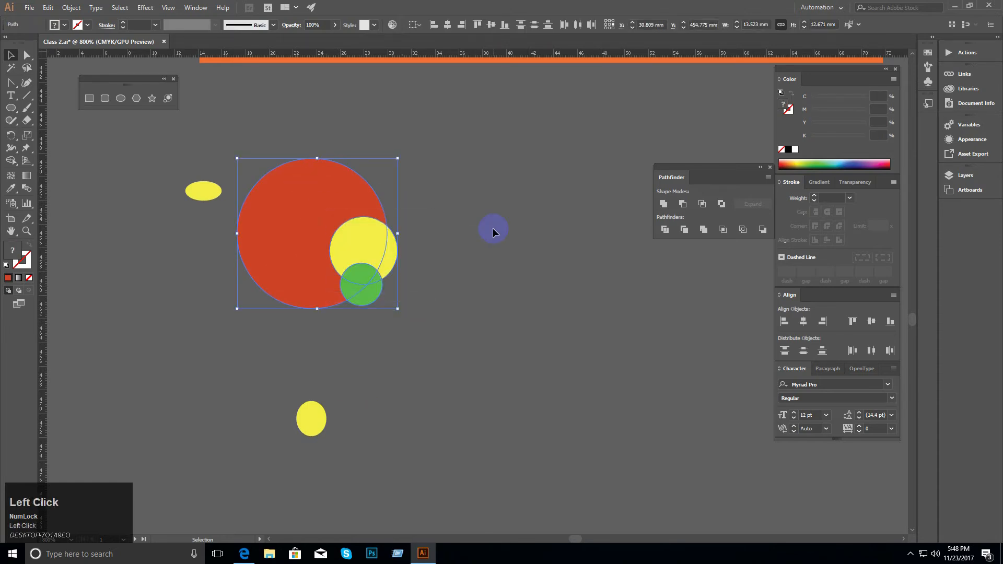
{"action": "left_click", "coordinate": [347, 170]}
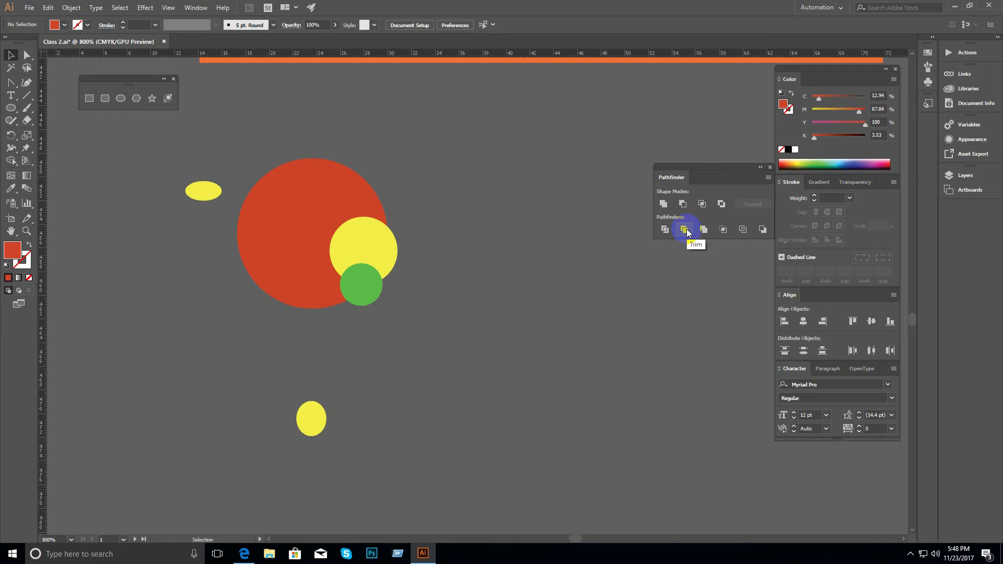
Step: Select the red and yellow circles without the green one and apply the Pathfinder Trim operation
{"action": "left_click_drag", "start_coordinate": [420, 261], "coordinate": [337, 256]}
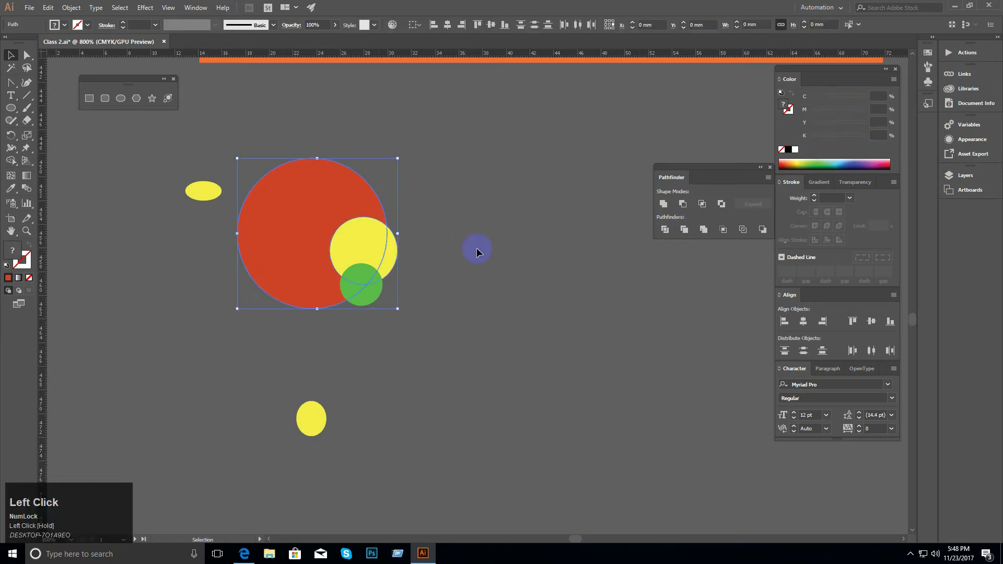
{"action": "left_click", "coordinate": [684, 231]}
{"action": "left_click", "coordinate": [512, 283]}
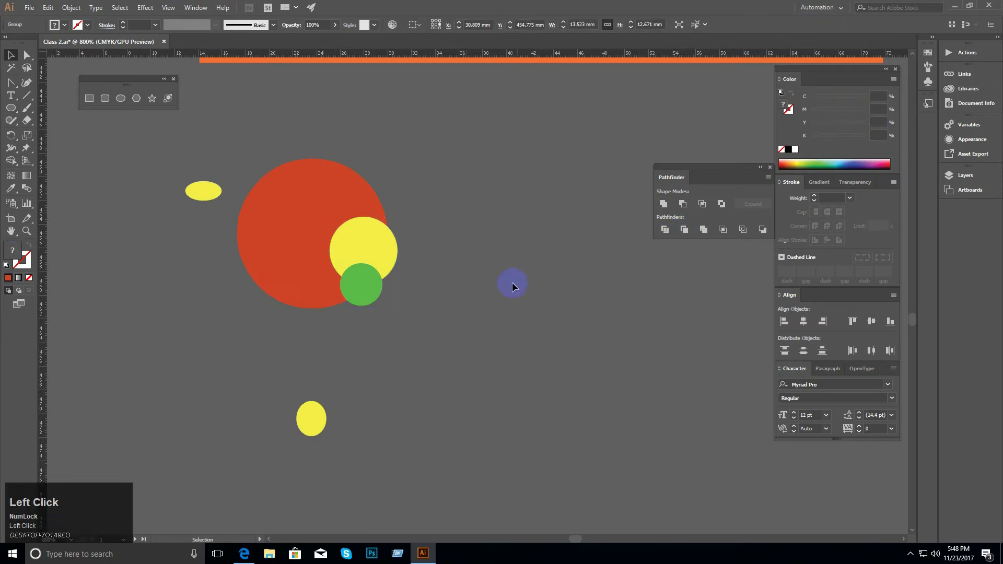
Step: Move the trimmed pair off the green circle, ungroup it and pull the yellow circle out of the red shape
{"action": "left_click_drag", "start_coordinate": [373, 236], "coordinate": [546, 182]}
{"action": "right_click", "coordinate": [439, 123]}
{"action": "left_click", "coordinate": [481, 213]}
{"action": "left_click", "coordinate": [425, 134]}
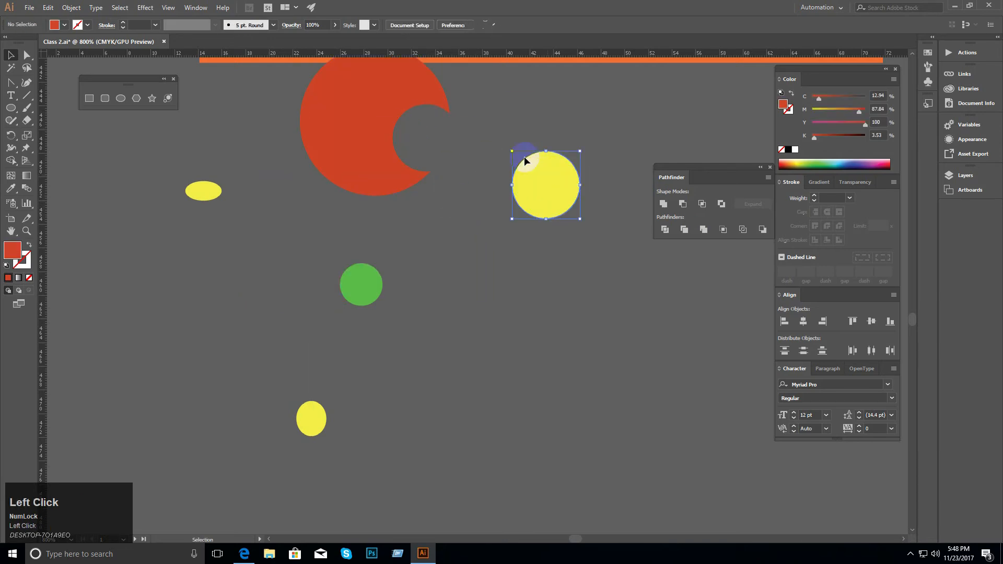
Step: Undo the moves, the ungrouping and the Trim on the red and yellow circles
{"action": "key", "text": "ctrl+z"}
{"action": "left_click_drag", "start_coordinate": [466, 139], "coordinate": [466, 198]}
{"action": "key", "text": "ctrl+z"}
{"action": "key", "text": "ctrl+z"}
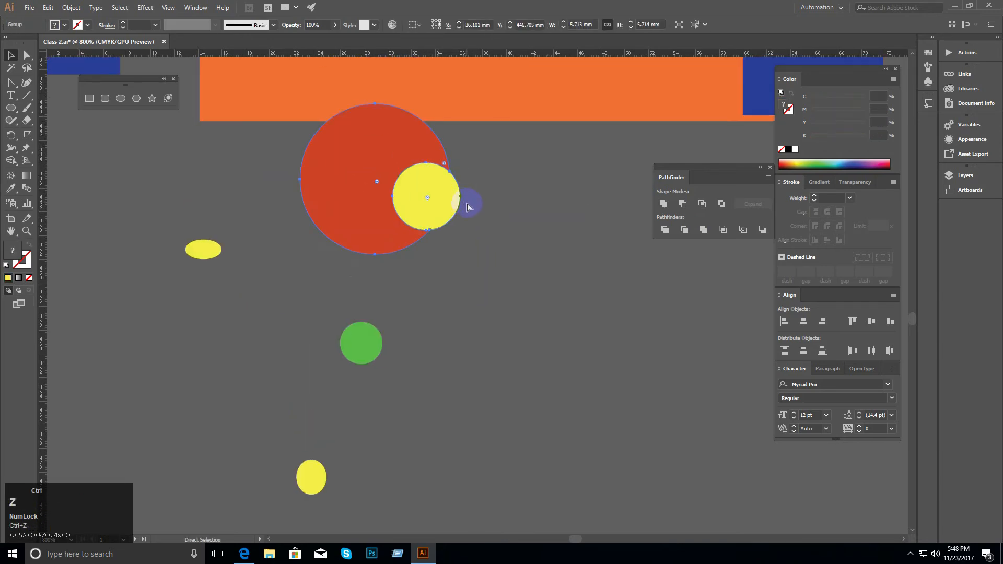
{"action": "left_click", "coordinate": [470, 246]}
{"action": "mouse_move", "coordinate": [470, 236]}
{"action": "left_mouse_down"}
{"action": "mouse_move", "coordinate": [459, 224]}
{"action": "mouse_move", "coordinate": [482, 227]}
{"action": "mouse_move", "coordinate": [461, 228]}
{"action": "left_mouse_up"}
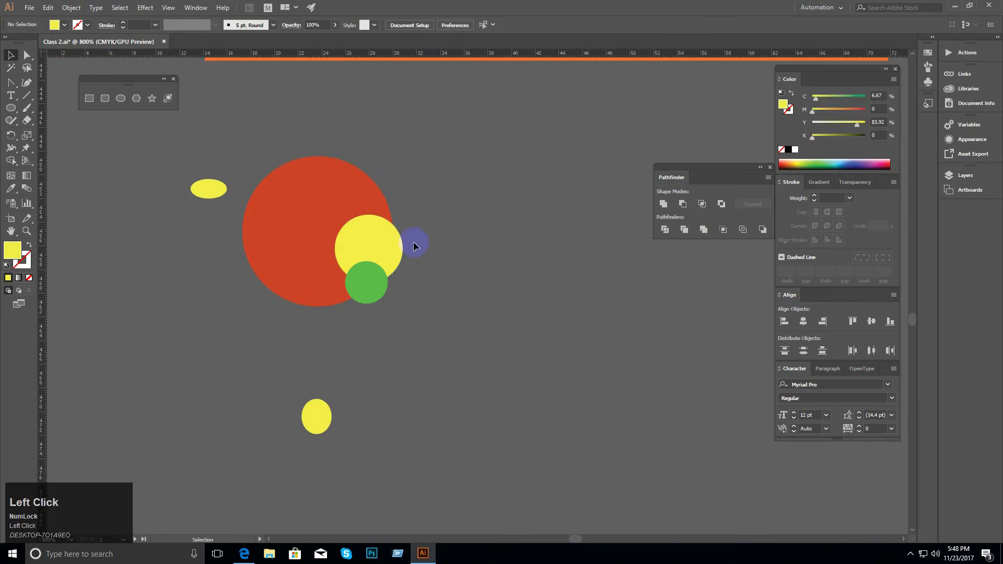
{"action": "left_click", "coordinate": [403, 237]}
{"action": "right_click", "coordinate": [405, 236]}
{"action": "left_click", "coordinate": [472, 184]}
{"action": "key", "text": "ctrl+z"}
Step: Move the green circle out of the overlap to a free spot below the red and yellow circles
{"action": "left_click_drag", "start_coordinate": [432, 208], "coordinate": [306, 263]}
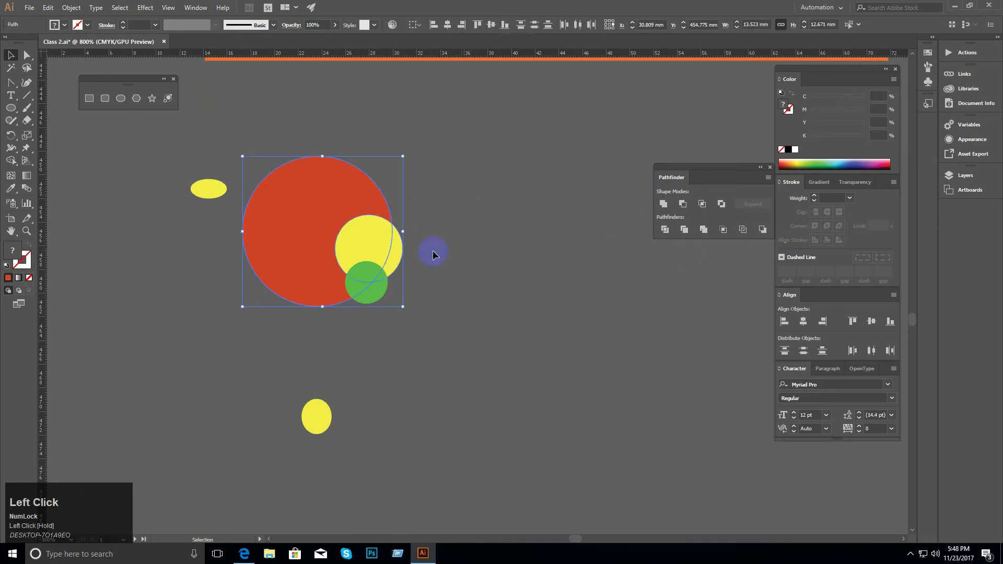
{"action": "left_click", "coordinate": [459, 265]}
{"action": "left_click_drag", "start_coordinate": [386, 283], "coordinate": [434, 377]}
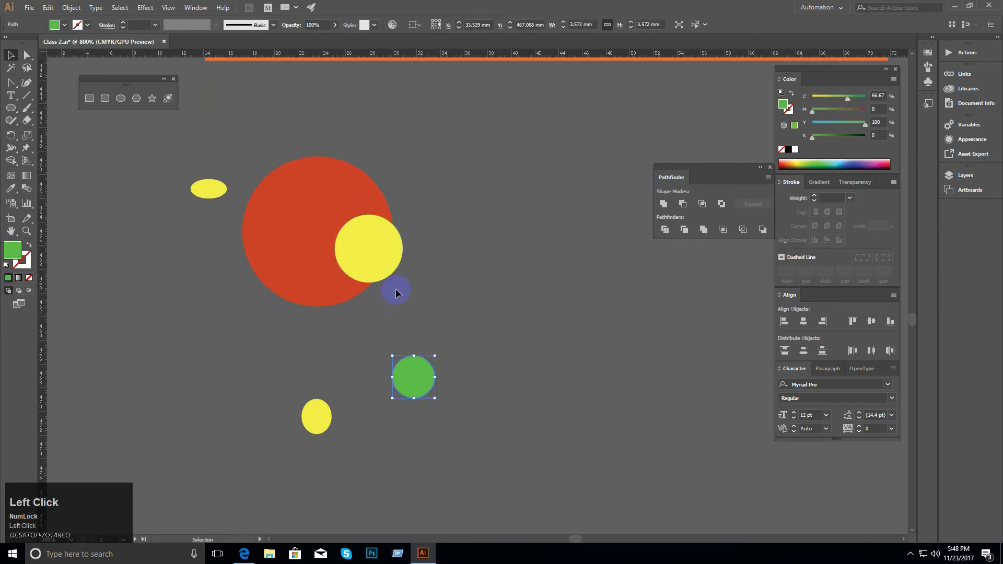
Step: Try the Pathfinder Minus Back operation on the red and yellow circles, and undo it
{"action": "left_click", "coordinate": [323, 219]}
{"action": "left_click", "coordinate": [763, 230]}
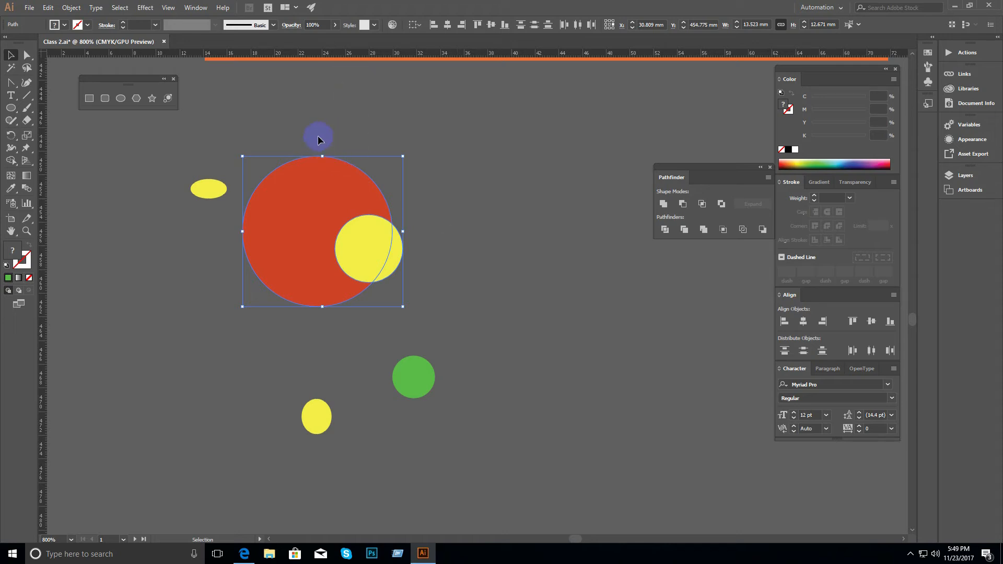
{"action": "left_click", "coordinate": [764, 230]}
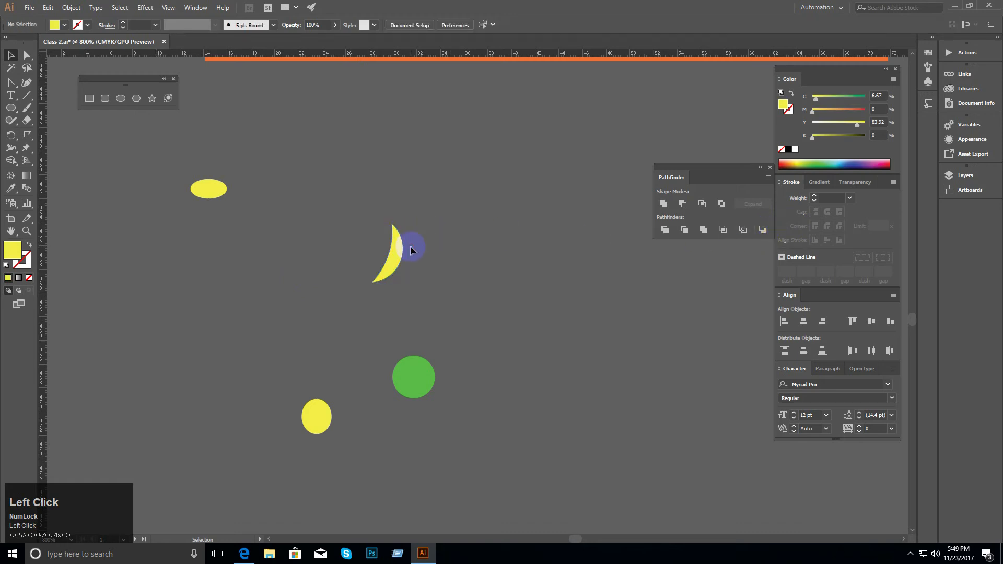
{"action": "key", "text": "ctrl+z"}
Step: Place two vertically offset copies of the red circle beside the original and cut them into a crescent with Minus Back
{"action": "left_click", "coordinate": [429, 235]}
{"action": "left_click_drag", "start_coordinate": [382, 231], "coordinate": [331, 211]}
{"action": "left_click_drag", "start_coordinate": [316, 166], "coordinate": [528, 256]}
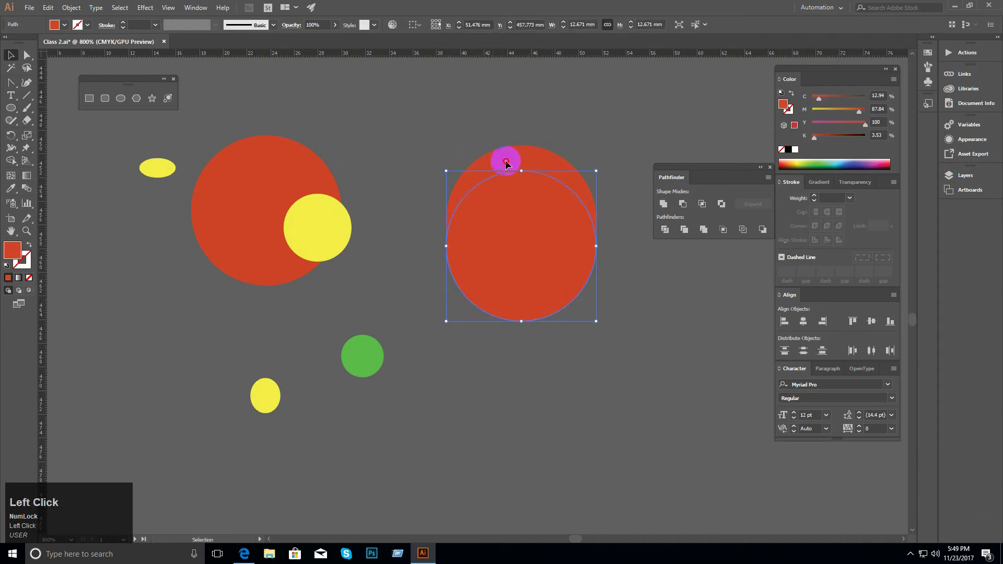
{"action": "left_click", "coordinate": [753, 228]}
{"action": "left_click", "coordinate": [667, 288]}
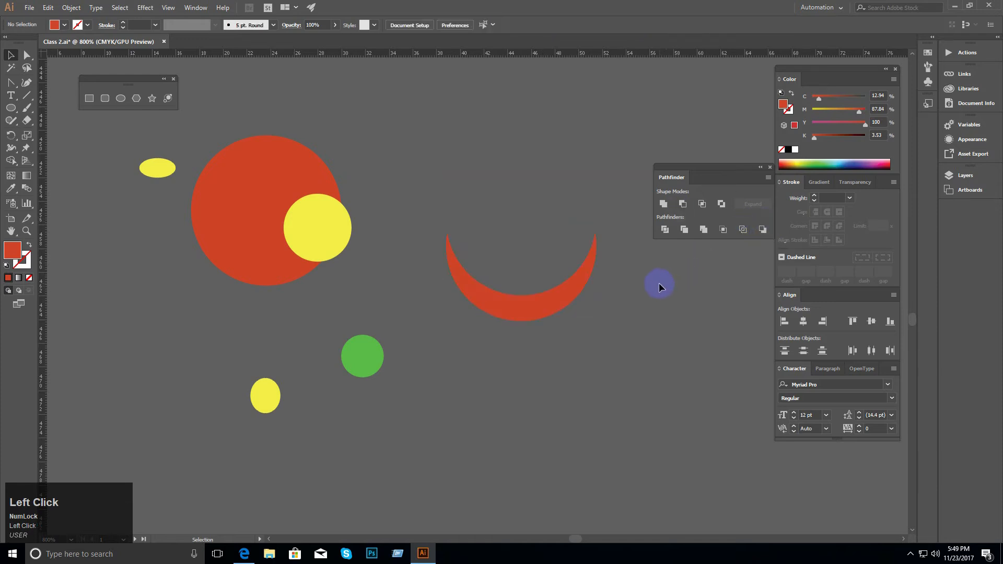
Step: Move the red crescent up beside the green cloud, above the small blue rectangle
{"action": "mouse_move", "coordinate": [482, 272]}
{"action": "left_mouse_down"}
{"action": "mouse_move", "coordinate": [489, 243]}
{"action": "mouse_move", "coordinate": [504, 247]}
{"action": "mouse_move", "coordinate": [485, 289]}
{"action": "left_mouse_up"}
{"action": "left_click", "coordinate": [502, 256], "text": "ctrl+alt"}
{"action": "left_click", "coordinate": [499, 255], "text": "ctrl+alt"}
{"action": "left_click_drag", "start_coordinate": [481, 364], "coordinate": [285, 118]}
{"action": "left_click", "coordinate": [443, 270]}
{"action": "left_click_drag", "start_coordinate": [482, 208], "coordinate": [403, 195]}
{"action": "left_click", "coordinate": [458, 223], "text": "ctrl"}
{"action": "left_click", "coordinate": [456, 235], "text": "ctrl+alt"}
{"action": "left_click", "coordinate": [426, 217], "text": "ctrl"}
{"action": "left_click", "coordinate": [418, 207], "text": "ctrl"}
{"action": "left_click_drag", "start_coordinate": [456, 241], "coordinate": [404, 169]}
{"action": "left_click", "coordinate": [477, 235], "text": "ctrl+alt"}
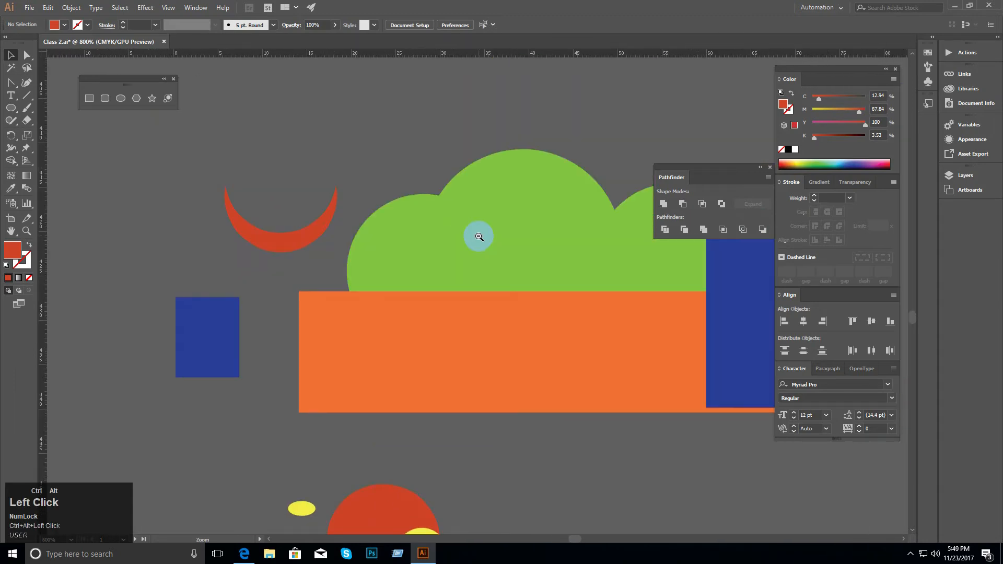
{"action": "left_click_drag", "start_coordinate": [508, 256], "coordinate": [417, 174]}
{"action": "left_click_drag", "start_coordinate": [452, 236], "coordinate": [480, 237]}
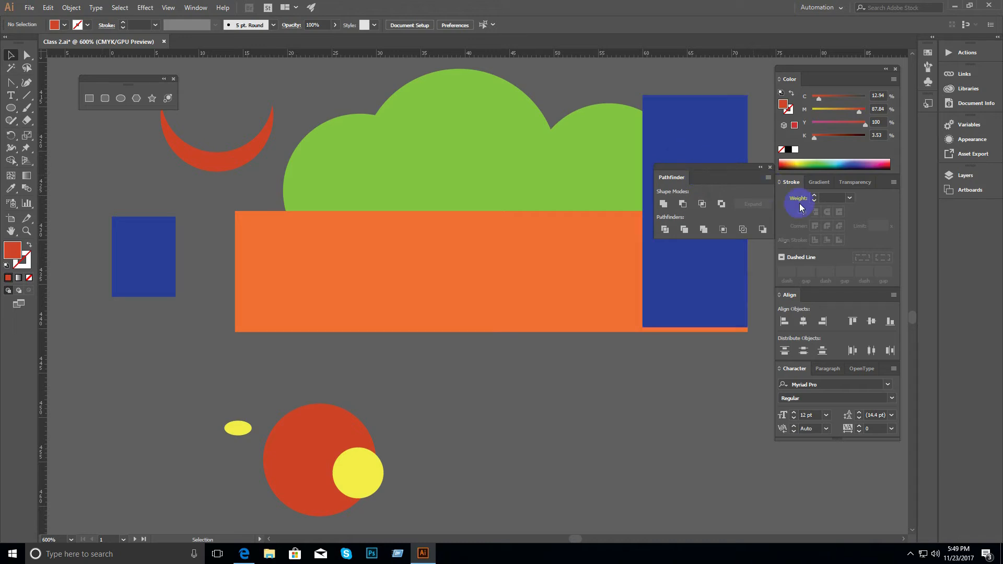
{"action": "left_click", "coordinate": [696, 281]}
{"action": "left_click", "coordinate": [491, 269], "text": "ctrl+alt"}
{"action": "left_click", "coordinate": [482, 248], "text": "ctrl+alt"}
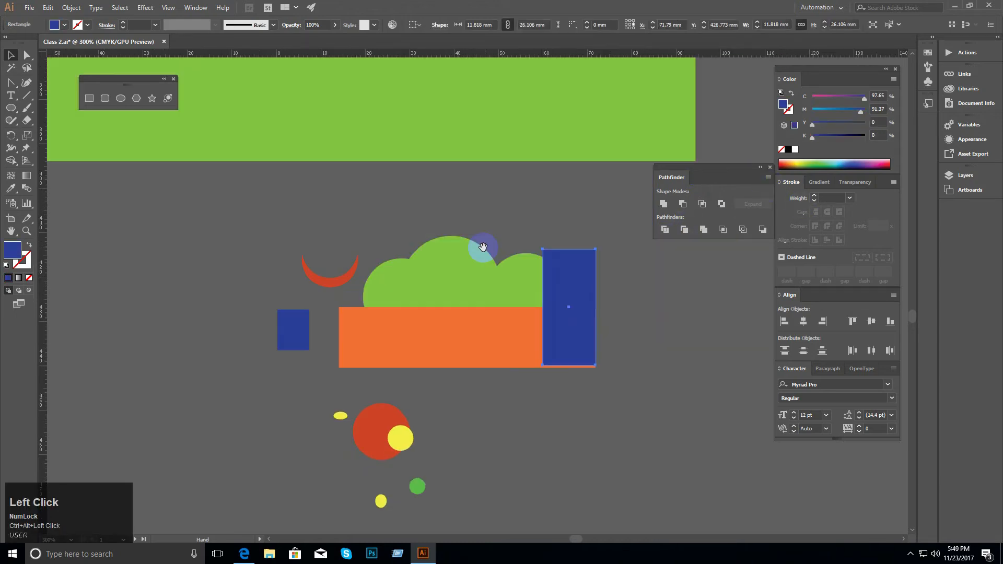
{"action": "left_click_drag", "start_coordinate": [482, 248], "coordinate": [451, 185]}
{"action": "left_click", "coordinate": [602, 255]}
{"action": "left_click_drag", "start_coordinate": [394, 127], "coordinate": [438, 271]}
{"action": "left_click", "coordinate": [703, 229]}
{"action": "left_click", "coordinate": [624, 299]}
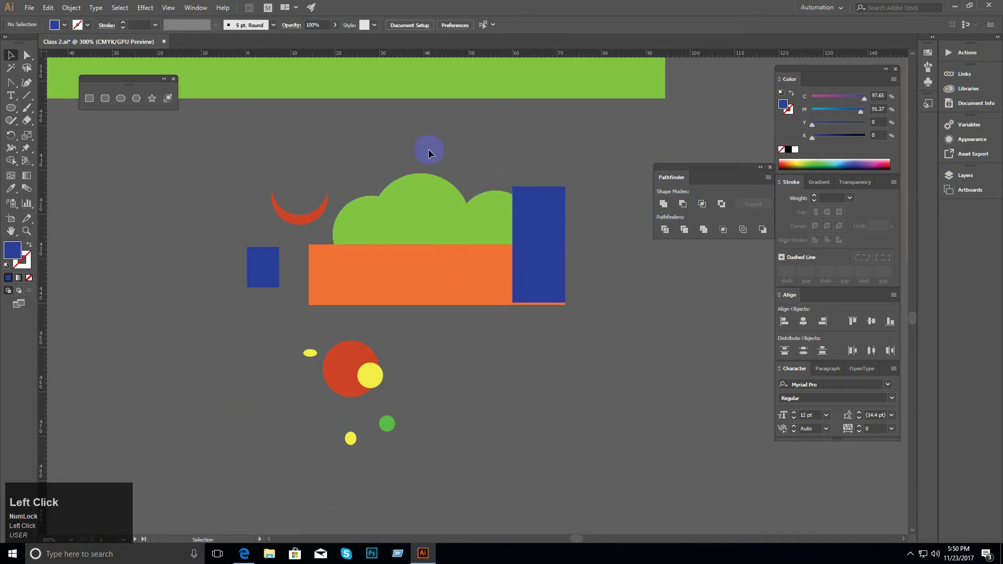
Step: Try cutting the green cloud with the orange bar and the tall blue rectangle using Pathfinder Minus Front, and undo it
{"action": "left_click_drag", "start_coordinate": [574, 315], "coordinate": [528, 267]}
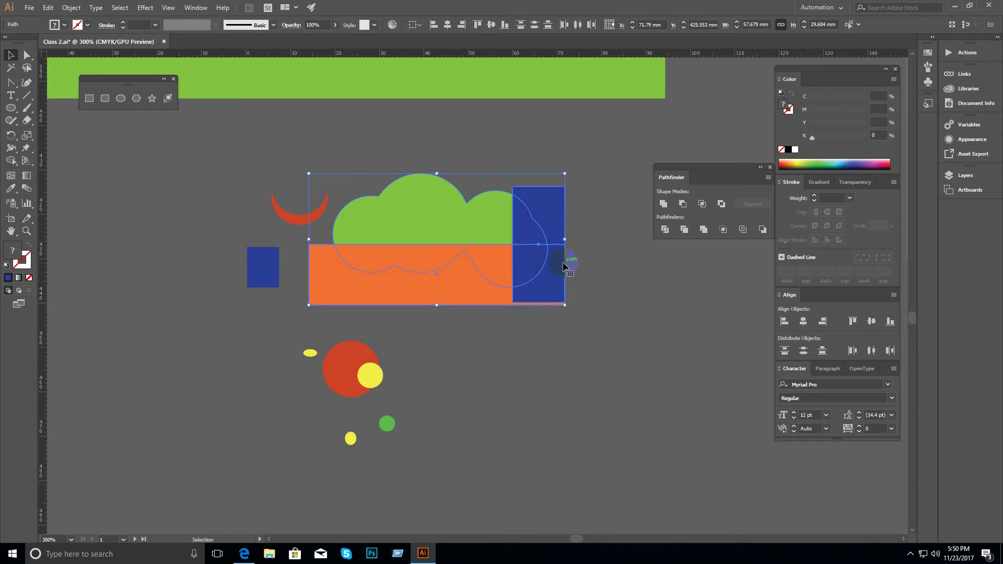
{"action": "left_click", "coordinate": [669, 319]}
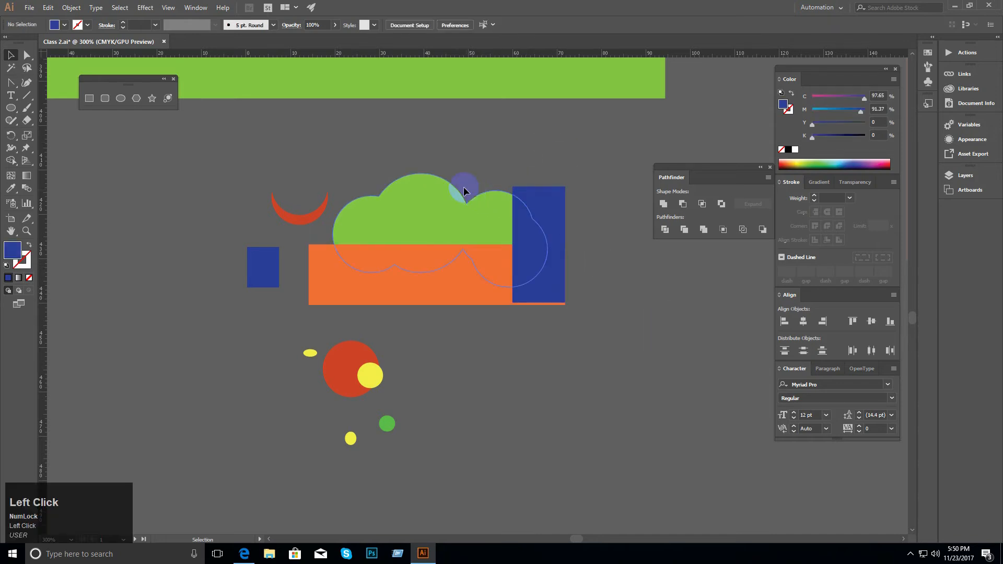
{"action": "left_click", "coordinate": [465, 282]}
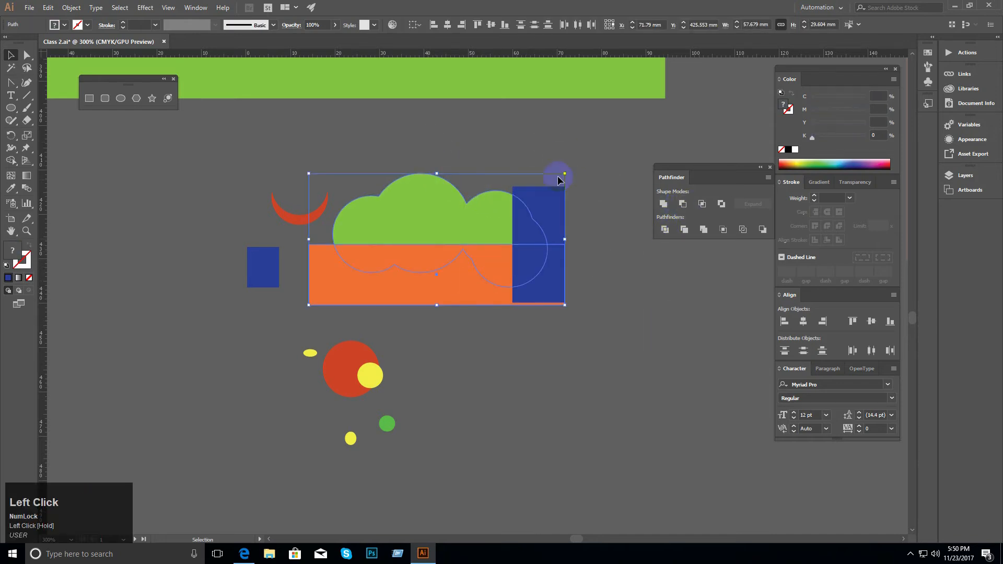
{"action": "left_click", "coordinate": [683, 206]}
{"action": "left_click", "coordinate": [651, 292]}
{"action": "left_click_drag", "start_coordinate": [501, 173], "coordinate": [538, 214]}
{"action": "left_click", "coordinate": [683, 204]}
{"action": "key", "text": "ctrl+z"}
{"action": "key", "text": "ctrl+z"}
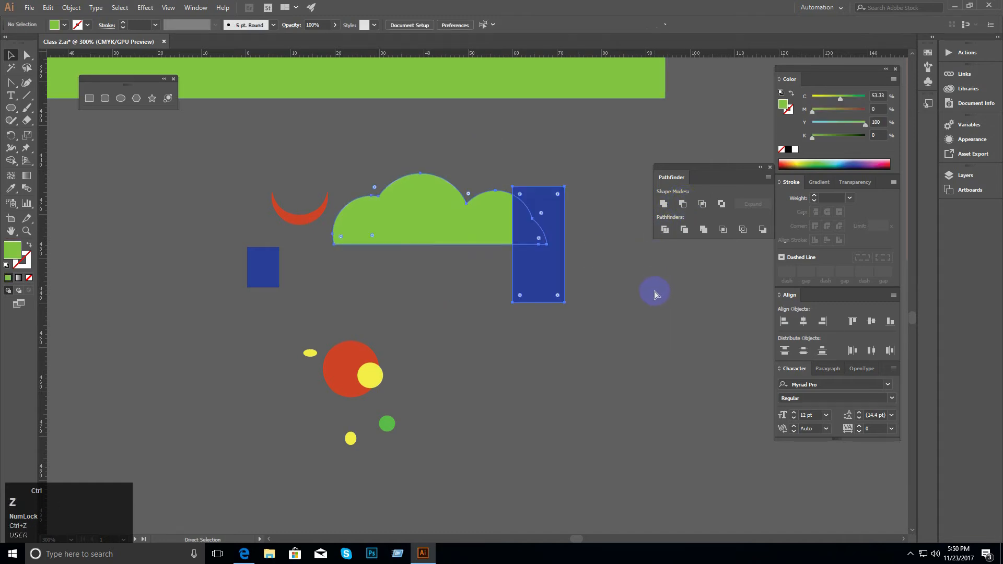
{"action": "left_click", "coordinate": [648, 296]}
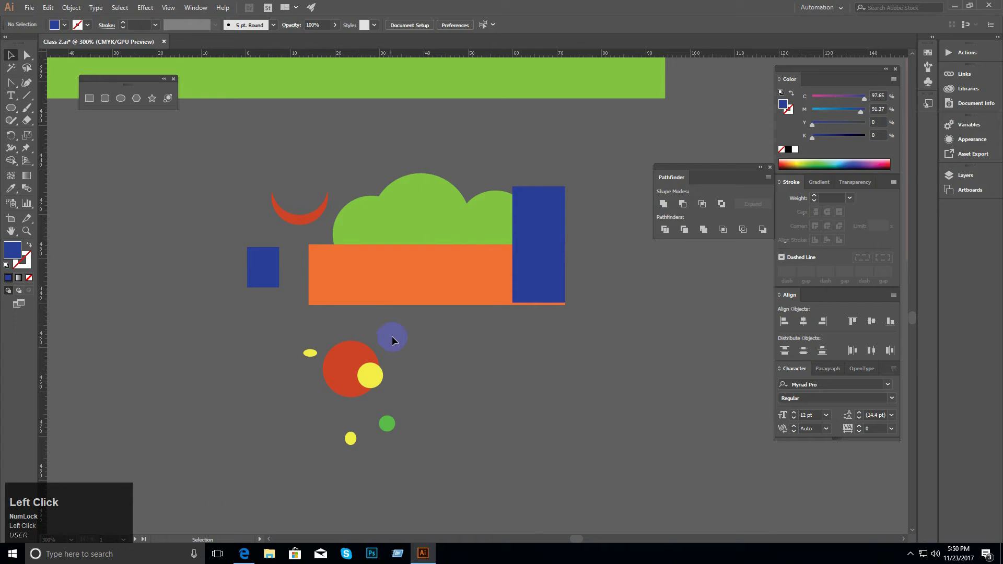
Step: Select the green cloud, orange bar and tall blue rectangle together and activate the Shape Builder tool
{"action": "left_click_drag", "start_coordinate": [383, 168], "coordinate": [557, 282]}
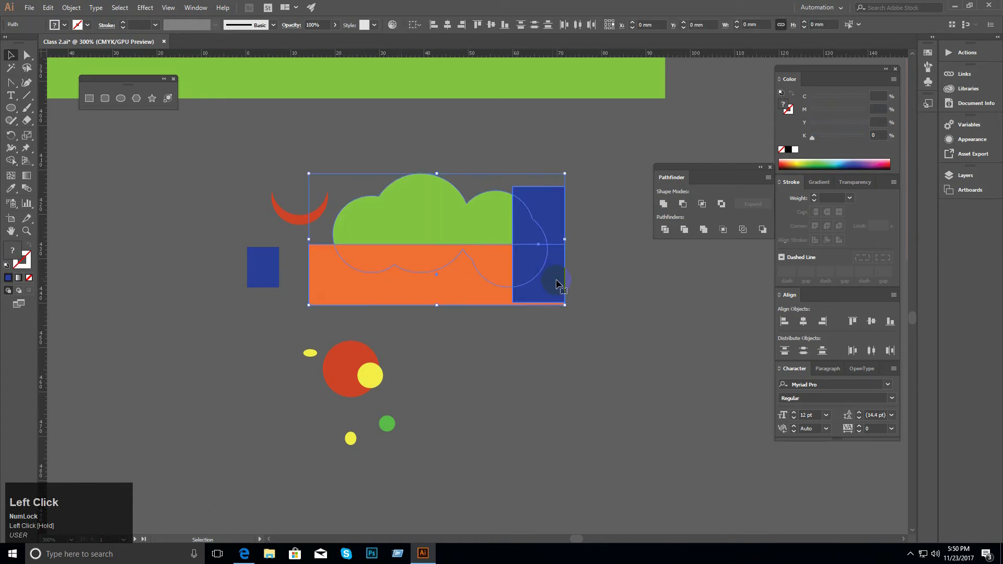
{"action": "left_click", "coordinate": [11, 161]}
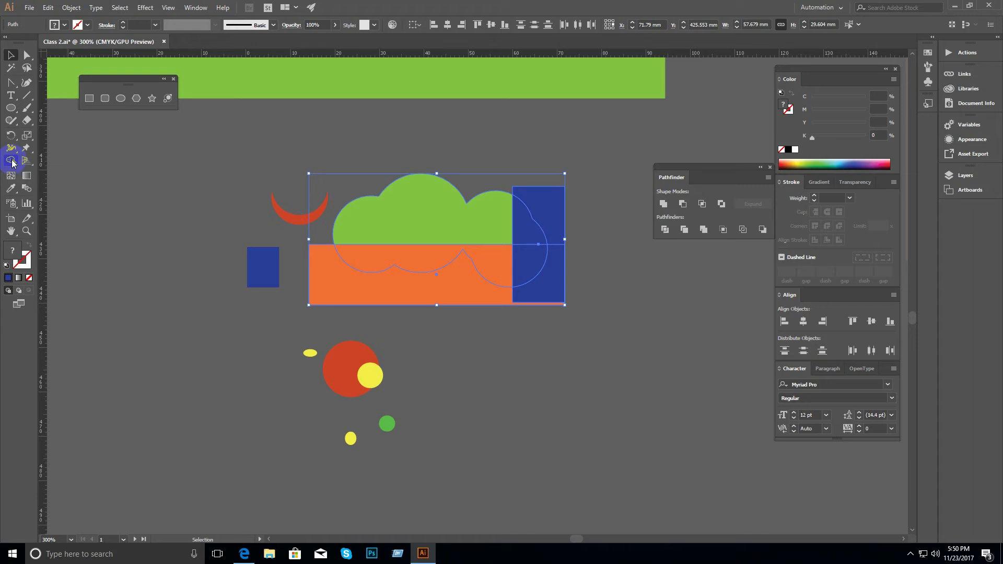
{"action": "left_click", "coordinate": [12, 161]}
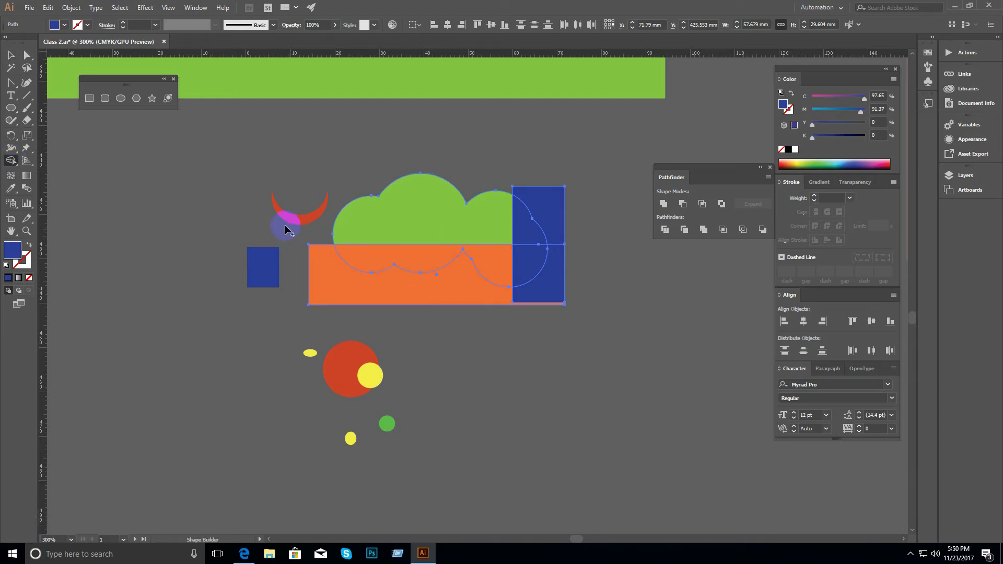
Step: Look over the shapes and the flag drawn on and around the artboards, ending at the cloud and bar
{"action": "key", "text": "v"}
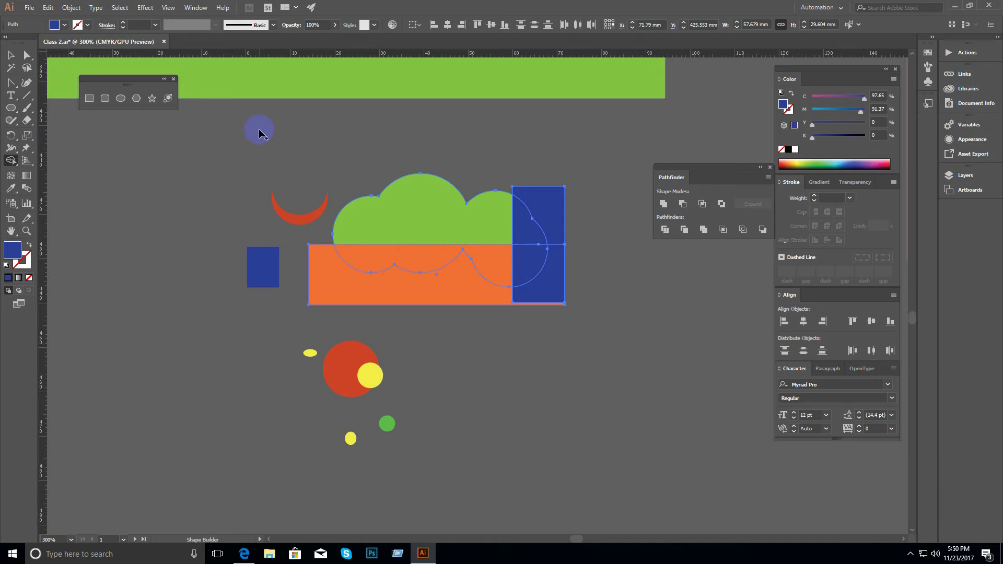
{"action": "left_click", "coordinate": [329, 159], "text": "ctrl+alt"}
{"action": "left_click", "coordinate": [330, 158], "text": "ctrl+alt"}
{"action": "left_click_drag", "start_coordinate": [636, 121], "coordinate": [310, 174]}
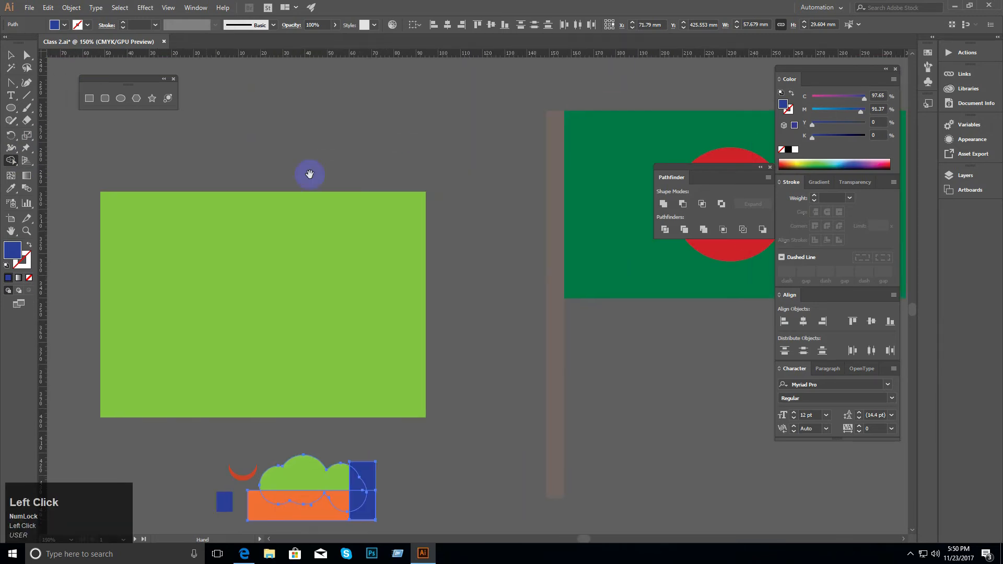
{"action": "left_click", "coordinate": [476, 200], "text": "ctrl+alt"}
{"action": "left_click", "coordinate": [476, 200], "text": "ctrl+alt"}
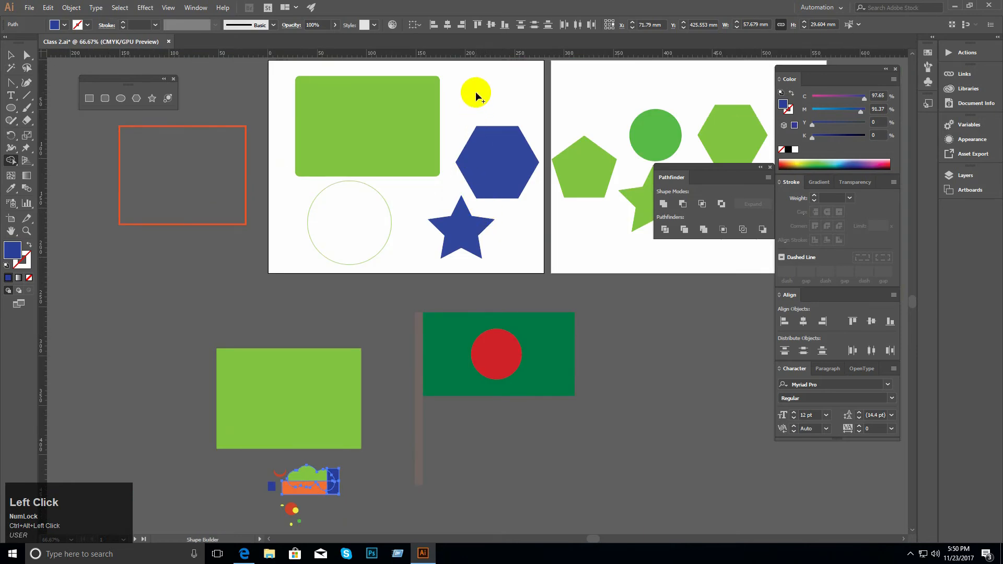
{"action": "key", "text": "space"}
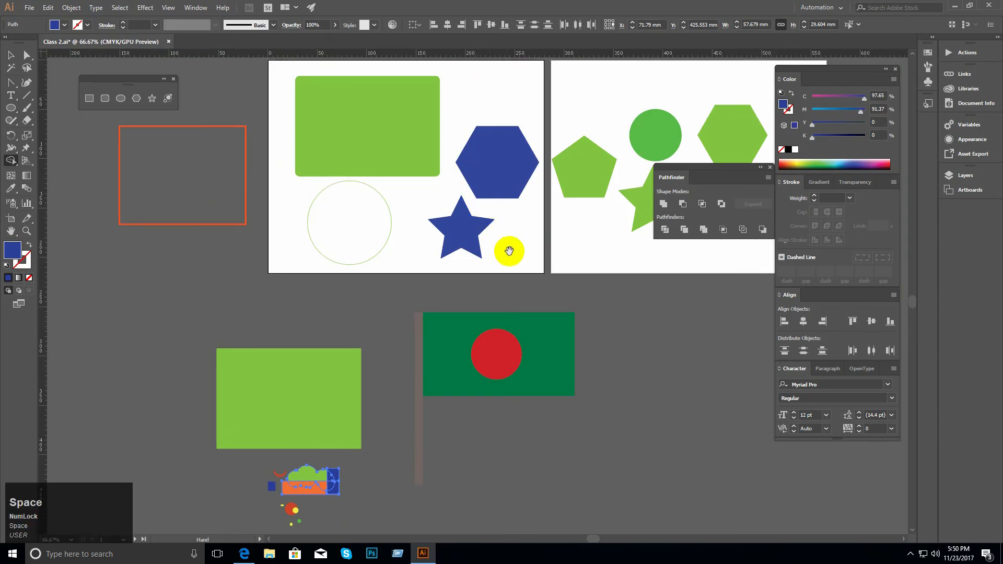
{"action": "left_click_drag", "start_coordinate": [487, 321], "coordinate": [456, 226]}
{"action": "left_click", "coordinate": [413, 287], "text": "ctrl"}
{"action": "left_click", "coordinate": [385, 284], "text": "ctrl"}
{"action": "left_click", "coordinate": [424, 313], "text": "ctrl"}
{"action": "mouse_move", "coordinate": [424, 312]}
{"action": "left_mouse_down"}
{"action": "mouse_move", "coordinate": [347, 235]}
{"action": "mouse_move", "coordinate": [368, 213]}
{"action": "mouse_move", "coordinate": [361, 191]}
{"action": "left_mouse_up"}
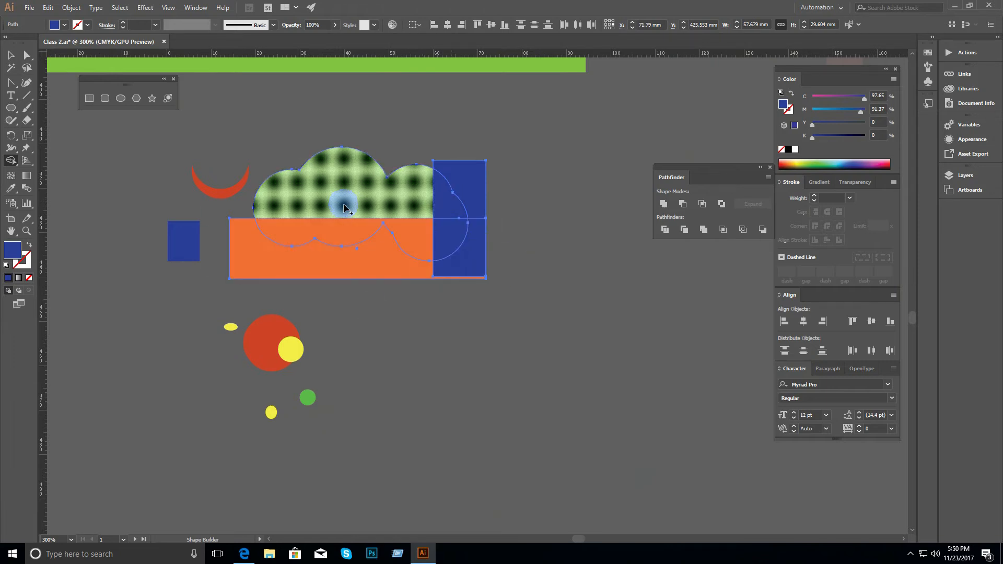
Step: Try merging the visible green cloud with the orange bar using Shape Builder, move the merged shape aside, and undo both
{"action": "left_click", "coordinate": [345, 252]}
{"action": "left_click", "coordinate": [345, 201]}
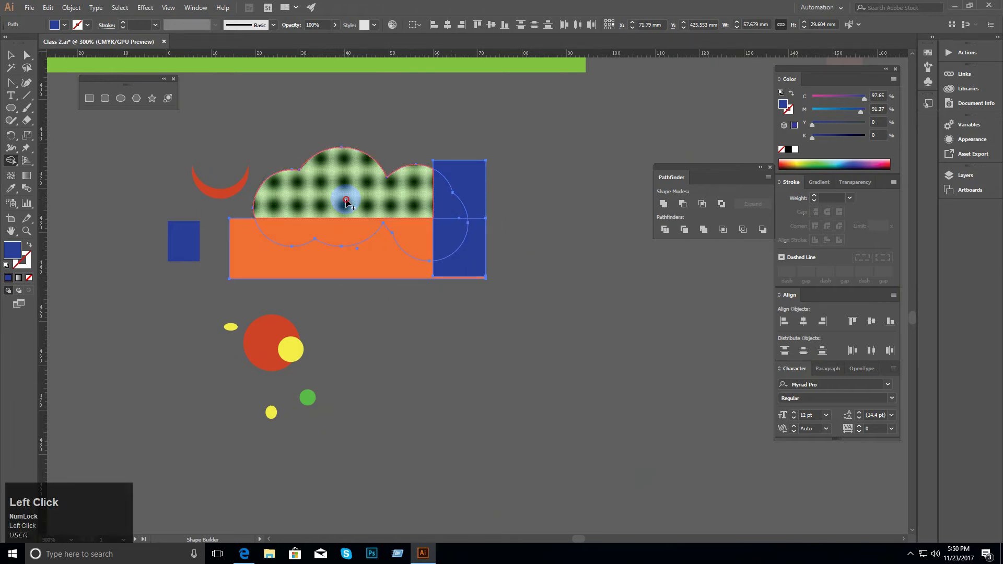
{"action": "left_click_drag", "start_coordinate": [342, 219], "coordinate": [344, 261]}
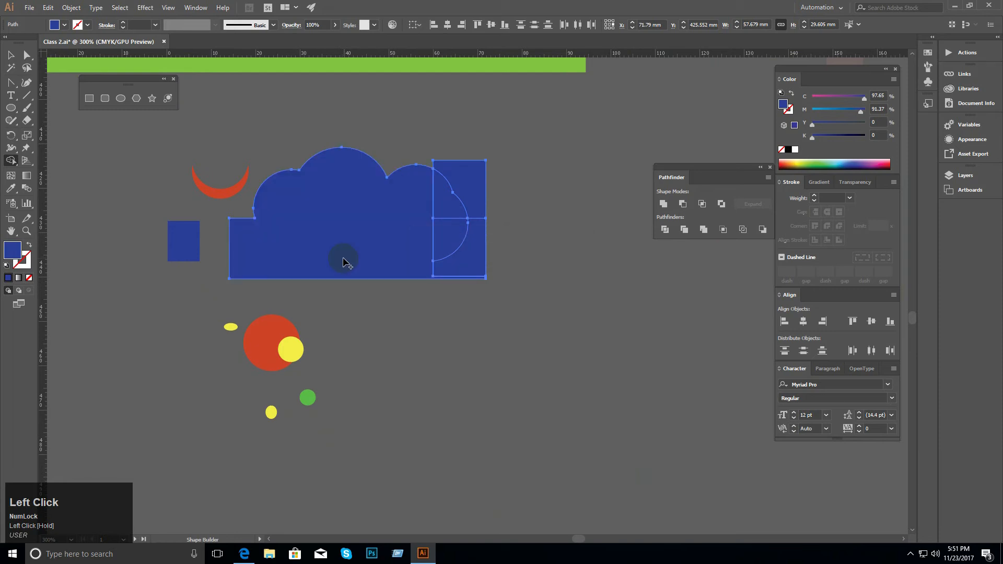
{"action": "left_click", "coordinate": [12, 57]}
{"action": "left_click", "coordinate": [213, 135]}
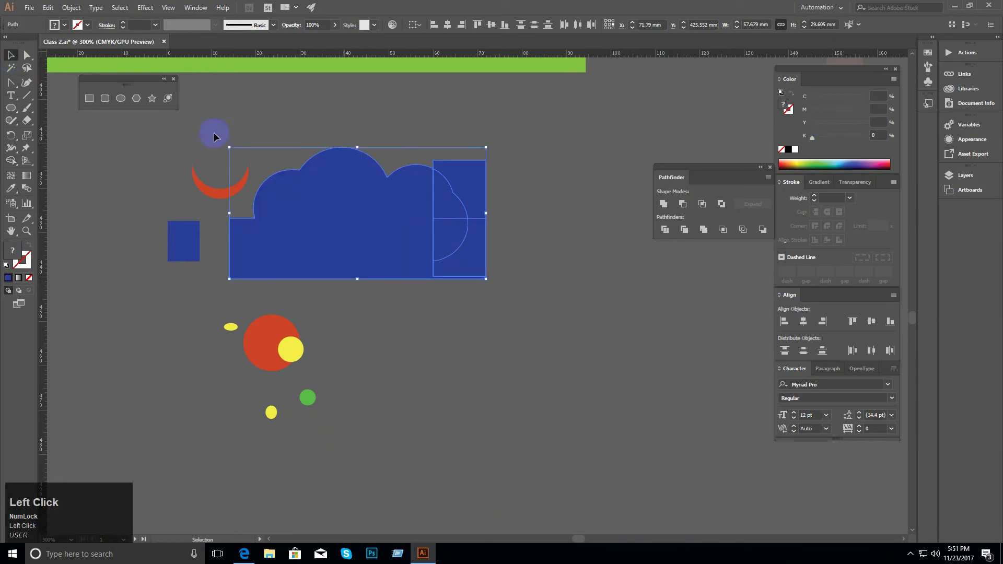
{"action": "left_click_drag", "start_coordinate": [334, 207], "coordinate": [492, 377]}
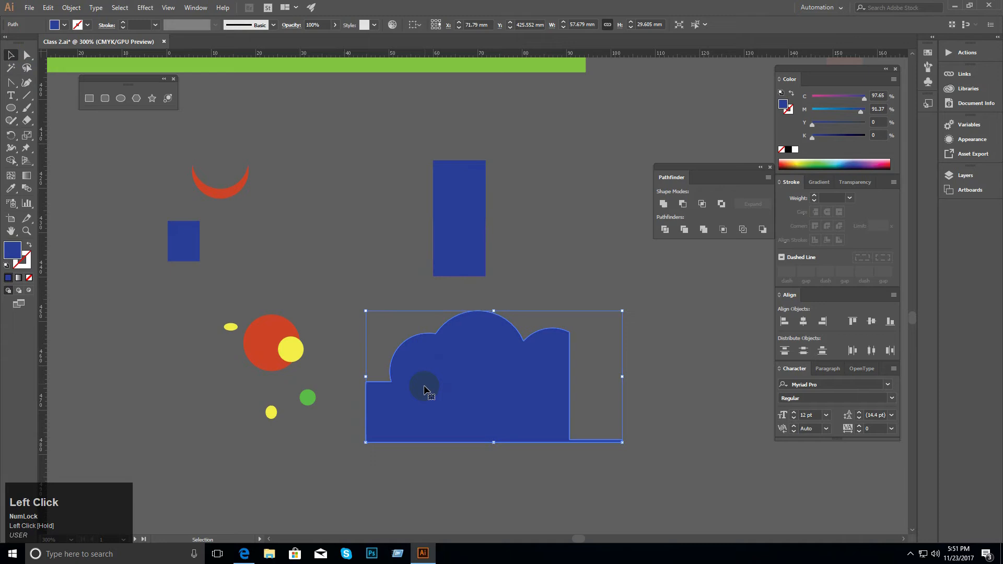
{"action": "key", "text": "ctrl+z"}
{"action": "key", "text": "ctrl+z"}
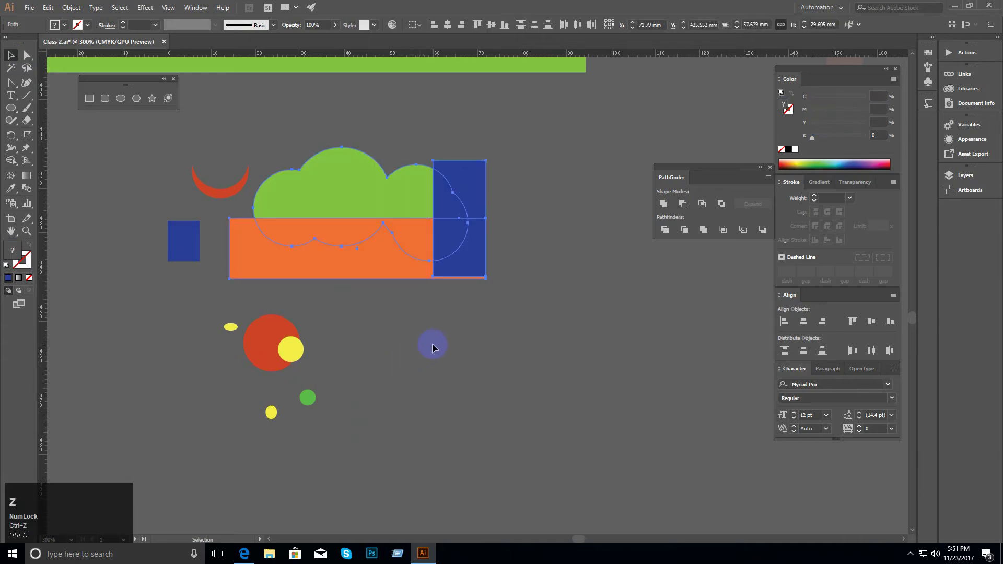
Step: Try uniting the cloud, orange bar and tall blue rectangle into one shape with Shape Builder, and undo it
{"action": "left_click", "coordinate": [374, 253]}
{"action": "left_click", "coordinate": [526, 233]}
{"action": "left_click", "coordinate": [374, 248]}
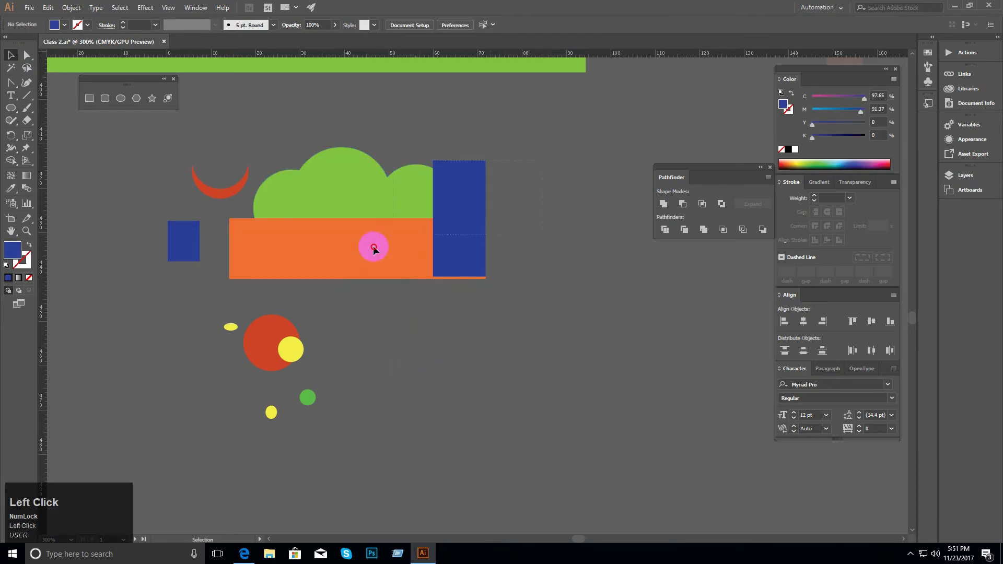
{"action": "left_click", "coordinate": [11, 161]}
{"action": "mouse_move", "coordinate": [360, 194]}
{"action": "left_mouse_down"}
{"action": "mouse_move", "coordinate": [444, 205]}
{"action": "mouse_move", "coordinate": [352, 226]}
{"action": "left_mouse_up"}
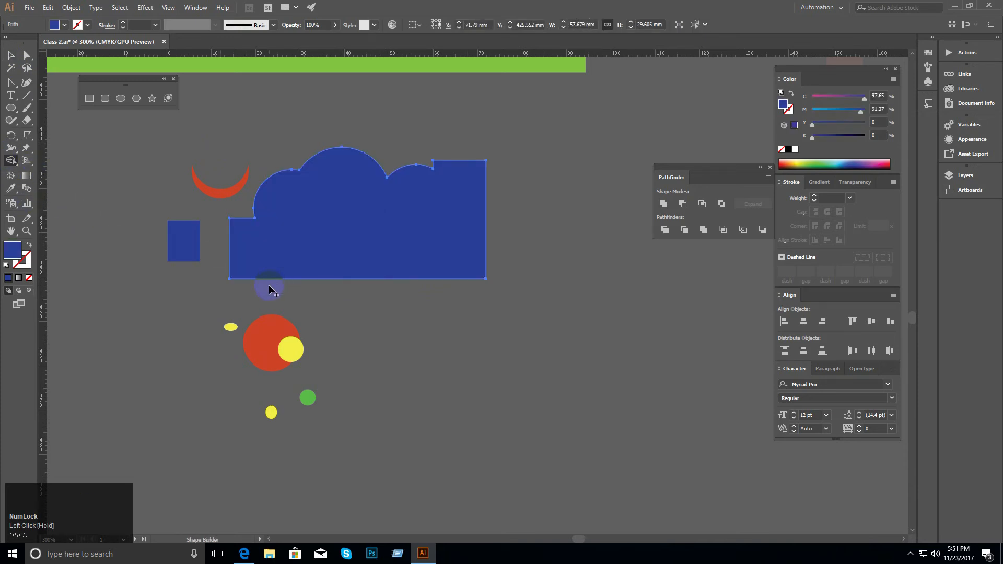
{"action": "key", "text": "ctrl+z"}
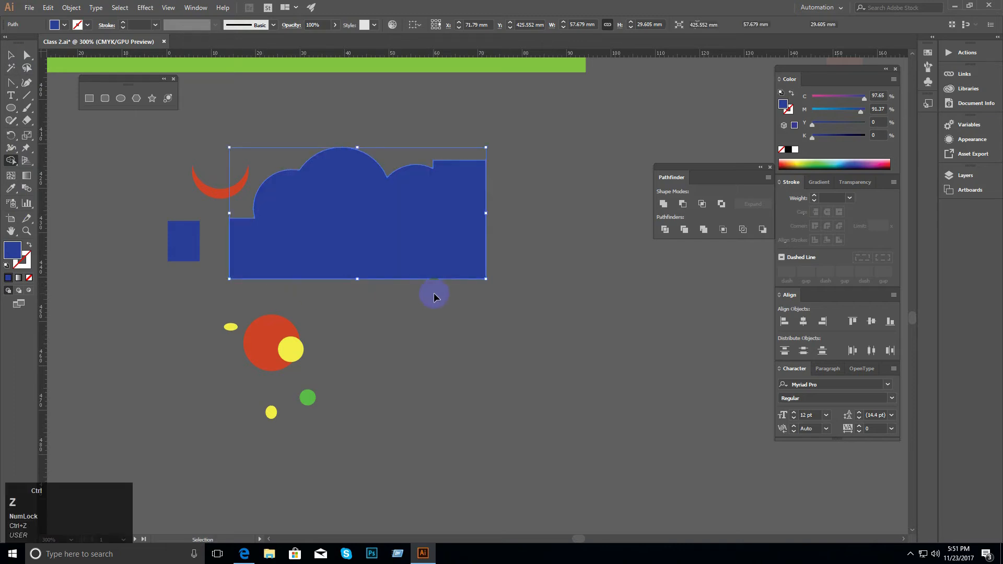
{"action": "key", "text": "ctrl+z"}
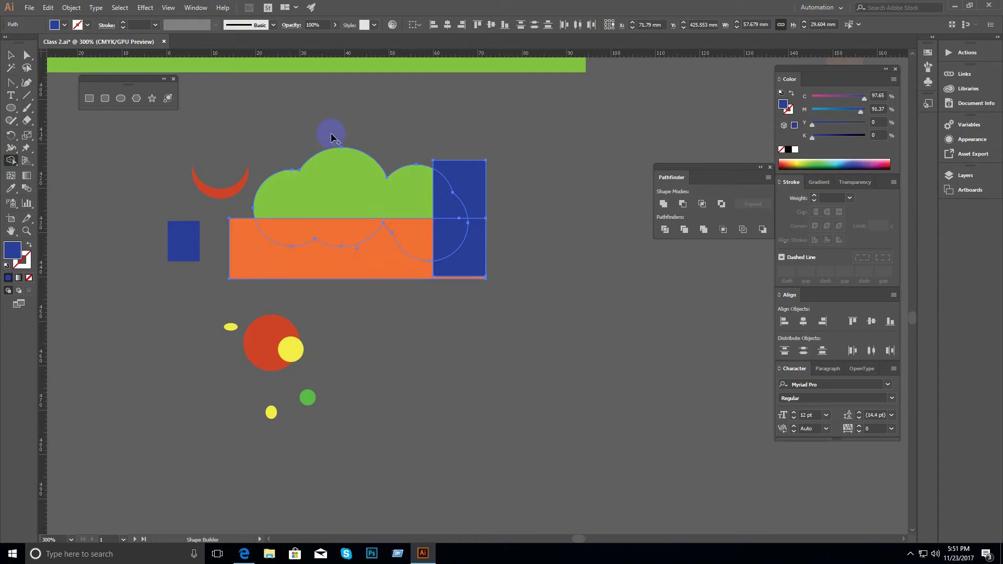
Step: Try removing the visible green cloud and part of the tall blue rectangle with Shape Builder, and undo the removals
{"action": "key", "text": "alt"}
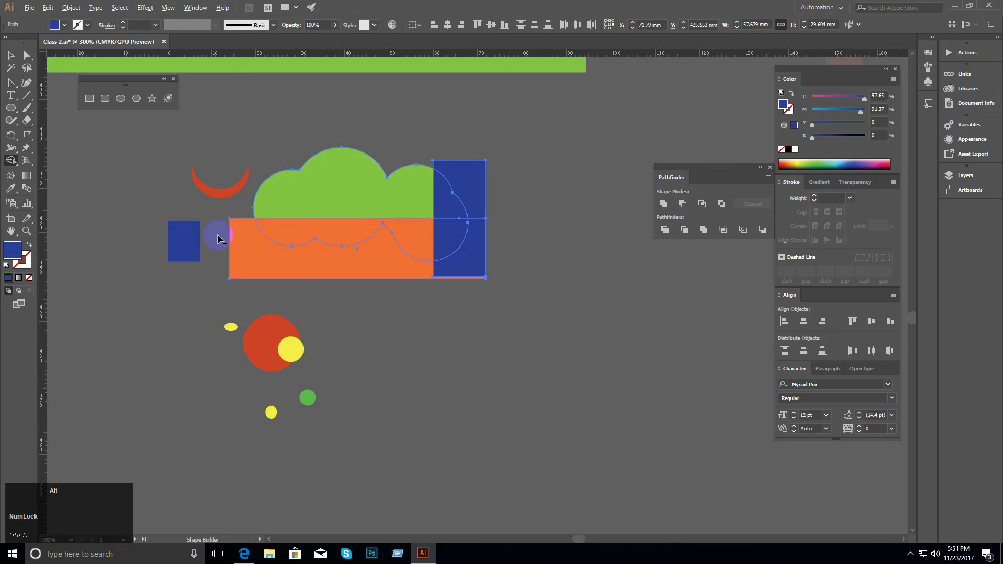
{"action": "left_click", "coordinate": [328, 169], "text": "alt"}
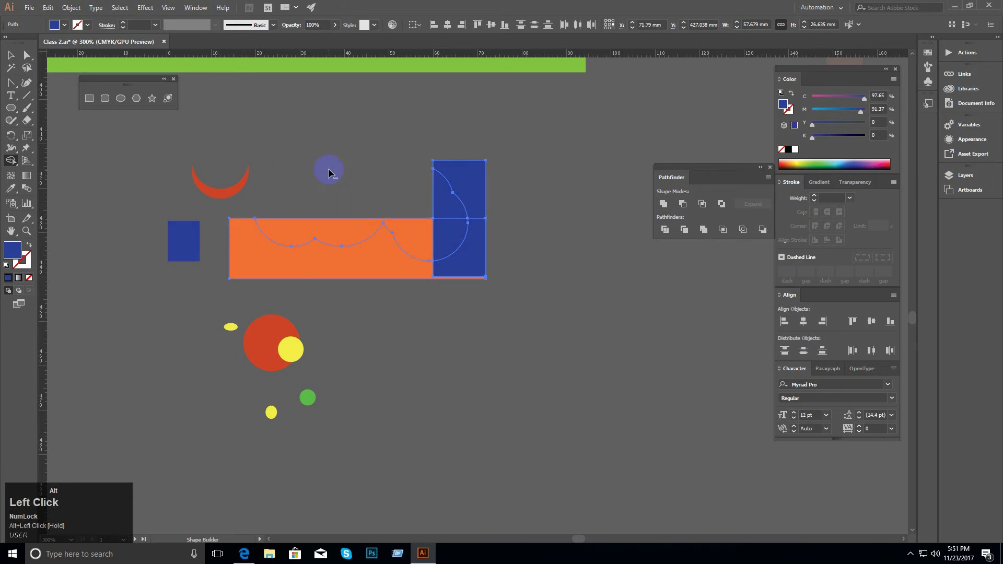
{"action": "mouse_move", "coordinate": [508, 277]}
{"action": "left_mouse_down"}
{"action": "mouse_move", "coordinate": [481, 260]}
{"action": "mouse_move", "coordinate": [531, 289]}
{"action": "left_mouse_up"}
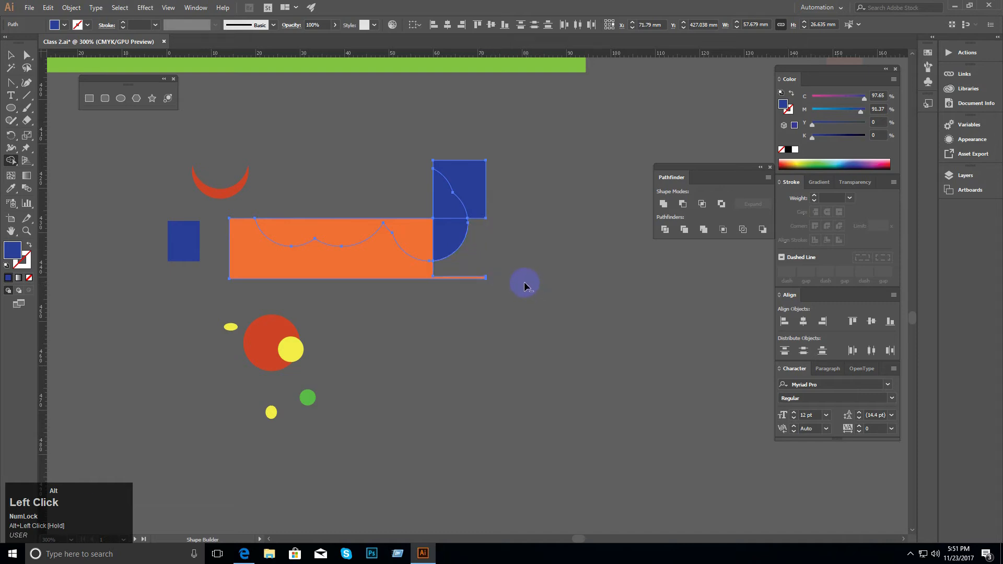
{"action": "key", "text": "ctrl+z"}
{"action": "key", "text": "ctrl+z"}
{"action": "key", "text": "ctrl+z"}
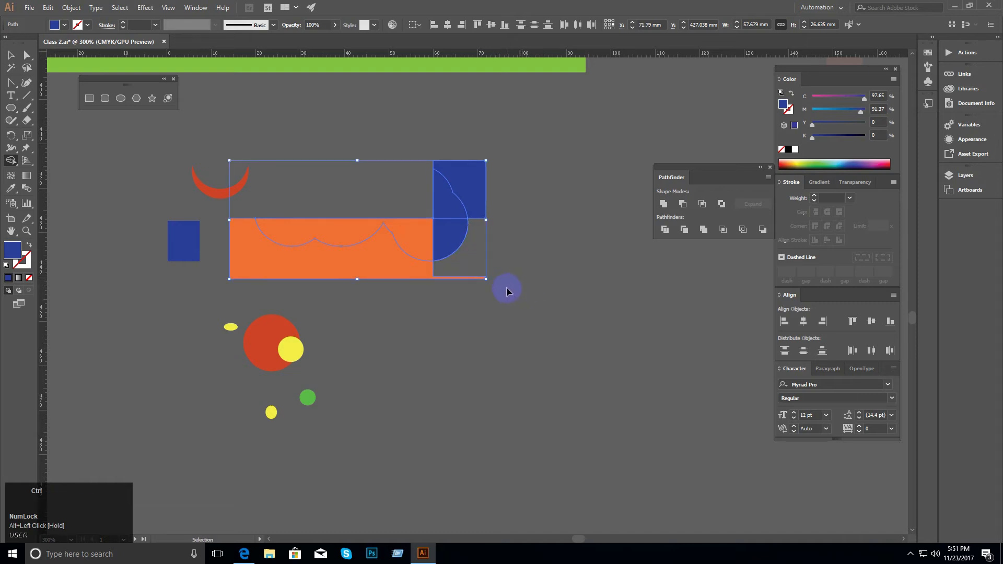
Step: Remove all orange bar and tall blue rectangle regions with Shape Builder, keeping only the visible part of the green cloud
{"action": "mouse_move", "coordinate": [205, 232]}
{"action": "left_mouse_down"}
{"action": "mouse_move", "coordinate": [346, 224]}
{"action": "mouse_move", "coordinate": [464, 245]}
{"action": "mouse_move", "coordinate": [462, 199]}
{"action": "left_mouse_up"}
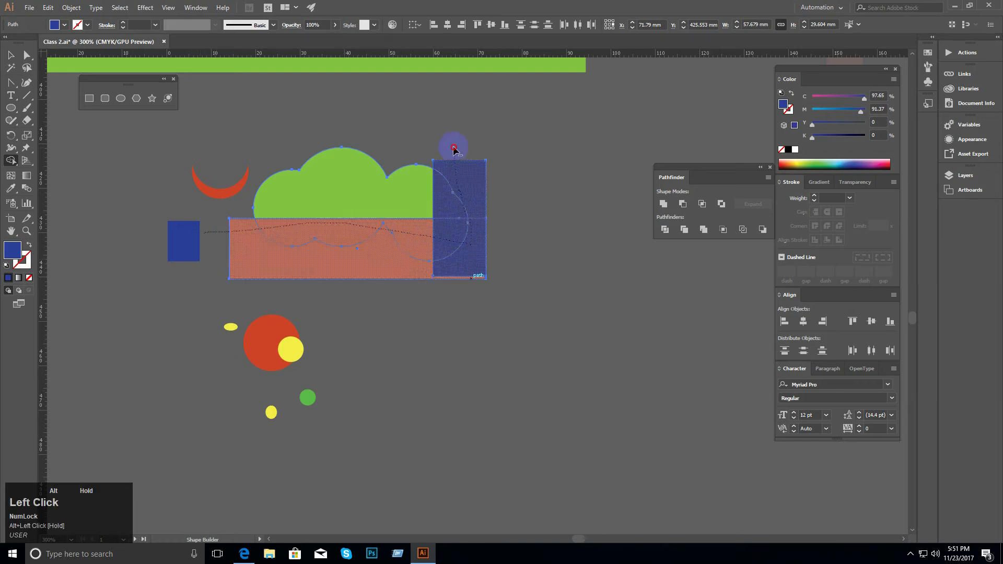
{"action": "left_click_drag", "start_coordinate": [453, 150], "coordinate": [454, 152]}
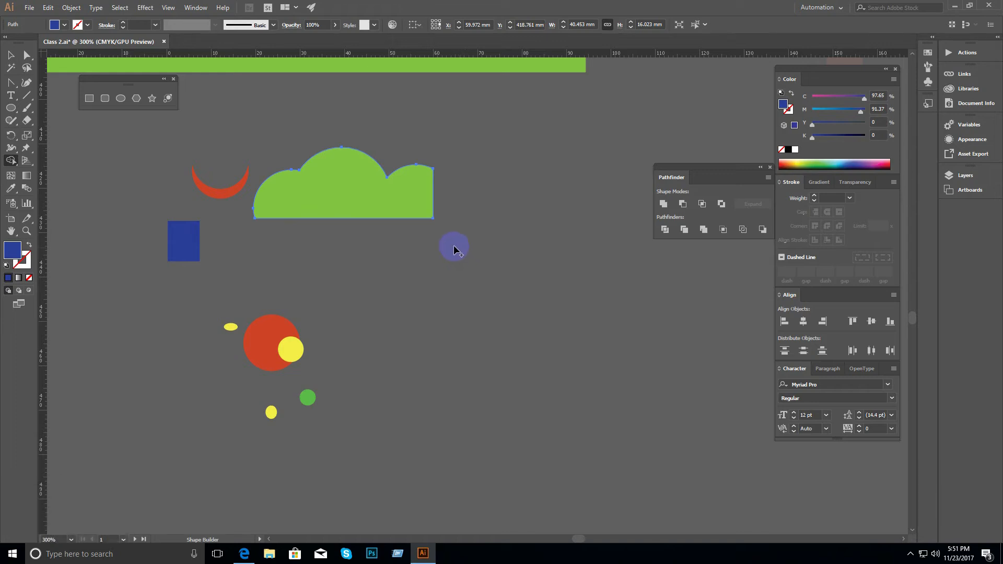
Step: Draw a green circle about 79 mm in diameter in the free space below and beside the trimmed cloud
{"action": "left_click", "coordinate": [11, 166]}
{"action": "left_click", "coordinate": [12, 100]}
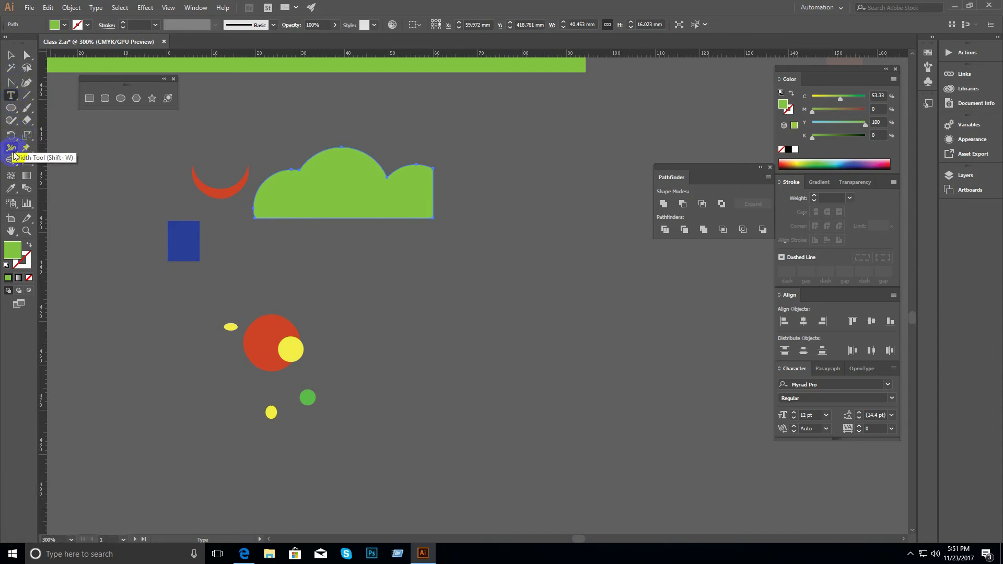
{"action": "left_click", "coordinate": [13, 84]}
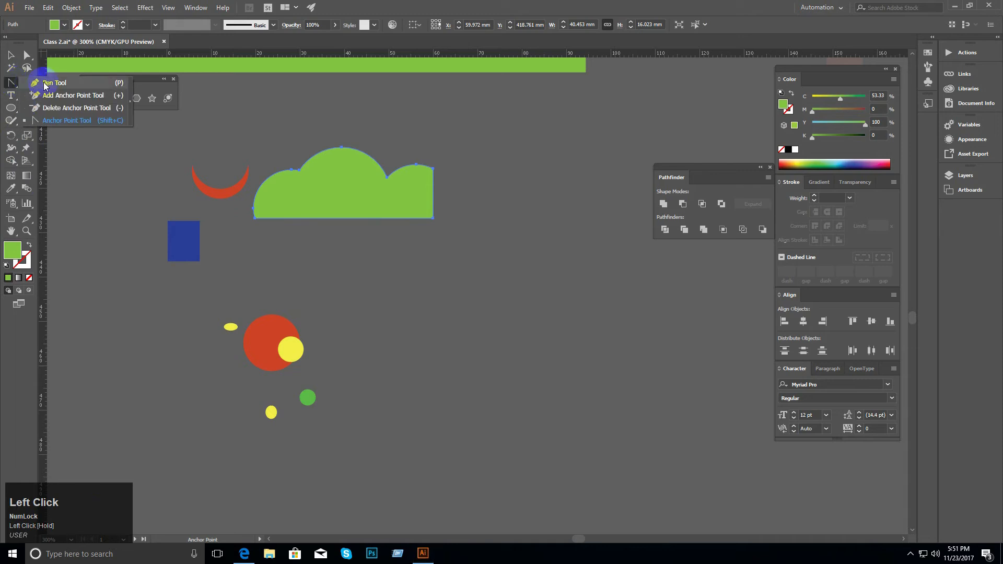
{"action": "left_click", "coordinate": [452, 272], "text": "ctrl+alt"}
{"action": "left_click_drag", "start_coordinate": [453, 272], "coordinate": [327, 202]}
{"action": "left_click", "coordinate": [14, 106]}
{"action": "left_click_drag", "start_coordinate": [385, 223], "coordinate": [524, 401]}
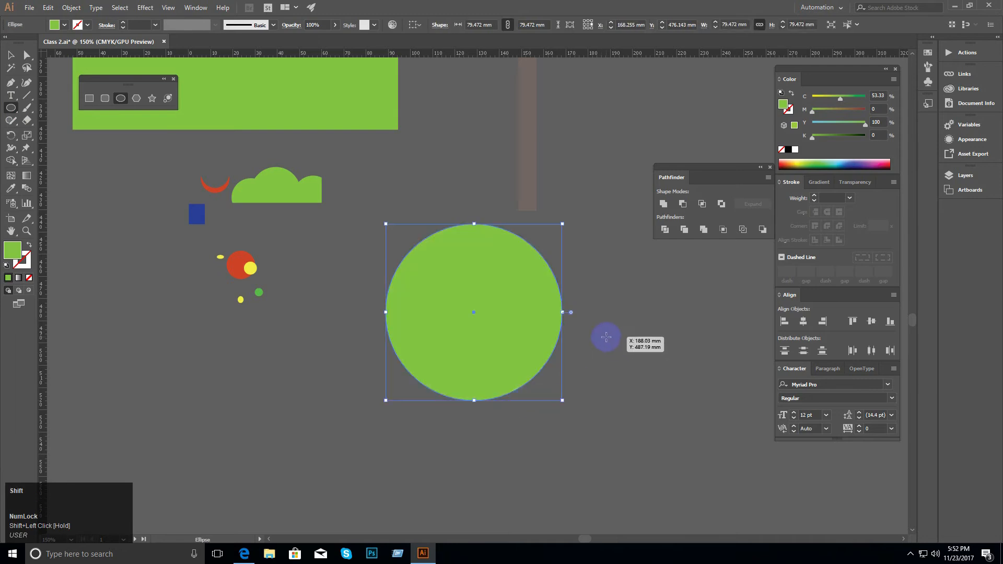
Step: Try the circle as a green outline without fill, and restore its green fill
{"action": "key", "text": "shift+x"}
{"action": "left_click", "coordinate": [605, 337], "text": "ctrl"}
{"action": "left_click", "coordinate": [539, 315], "text": "ctrl"}
{"action": "left_click_drag", "start_coordinate": [474, 274], "coordinate": [493, 273]}
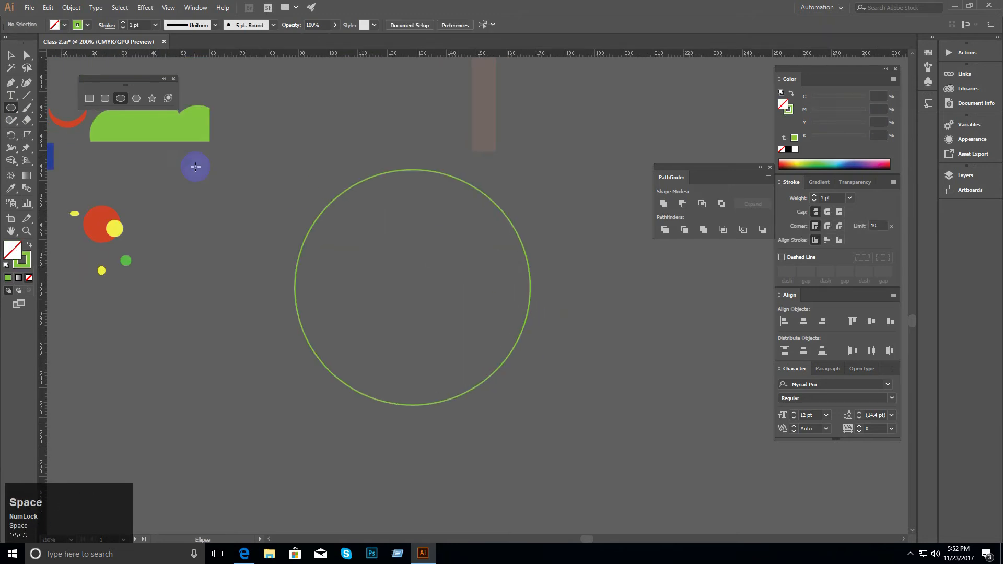
{"action": "left_click", "coordinate": [11, 82]}
{"action": "left_click", "coordinate": [307, 162], "text": "ctrl"}
{"action": "left_click", "coordinate": [8, 57], "text": "ctrl"}
{"action": "left_click", "coordinate": [167, 158]}
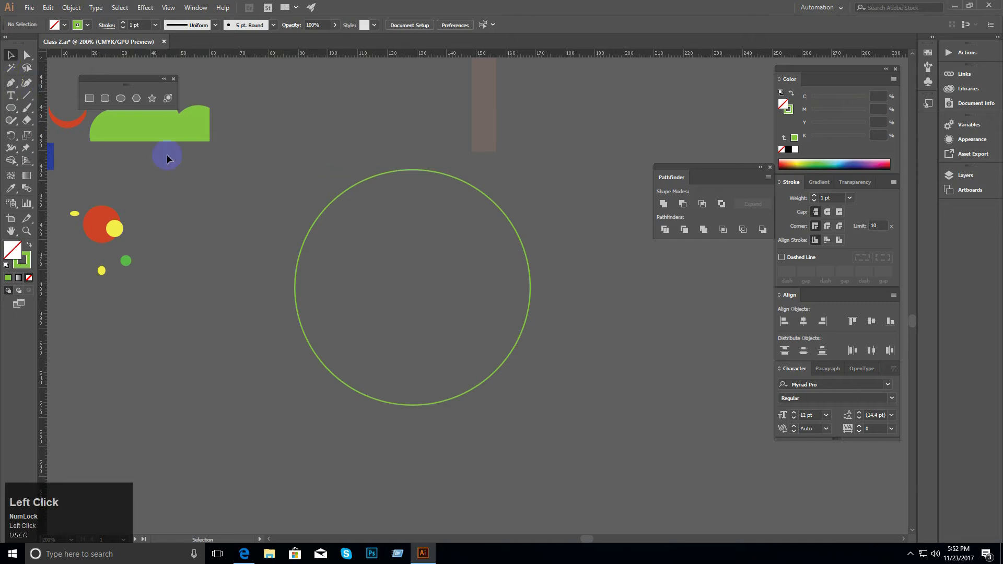
{"action": "left_click", "coordinate": [361, 249]}
{"action": "key", "text": "shift+x"}
{"action": "left_click", "coordinate": [609, 351]}
Step: Set new paths to have no fill and a black stroke
{"action": "key", "text": "ctrl+space"}
{"action": "left_click", "coordinate": [460, 305]}
{"action": "left_click_drag", "start_coordinate": [448, 293], "coordinate": [487, 304]}
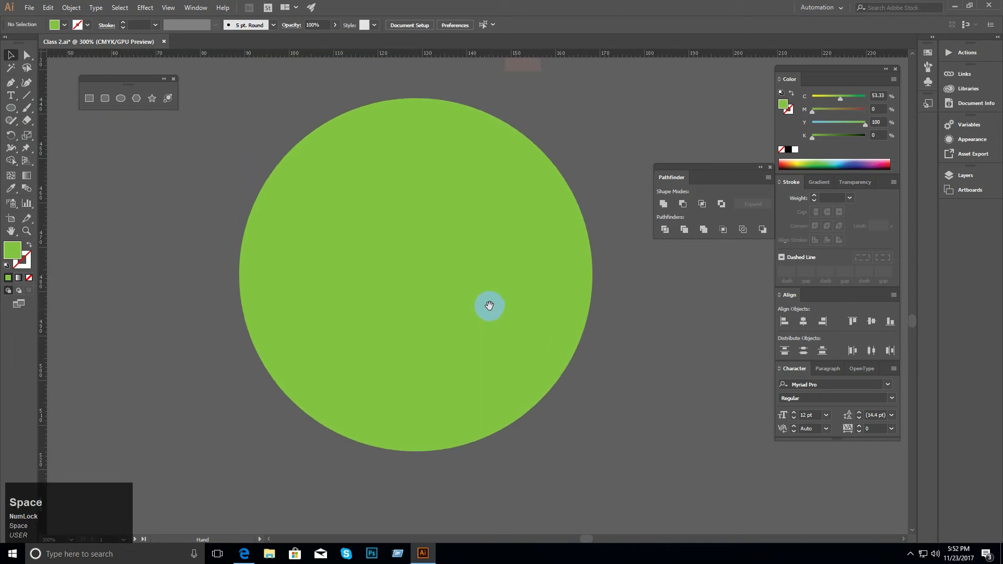
{"action": "left_click", "coordinate": [782, 150]}
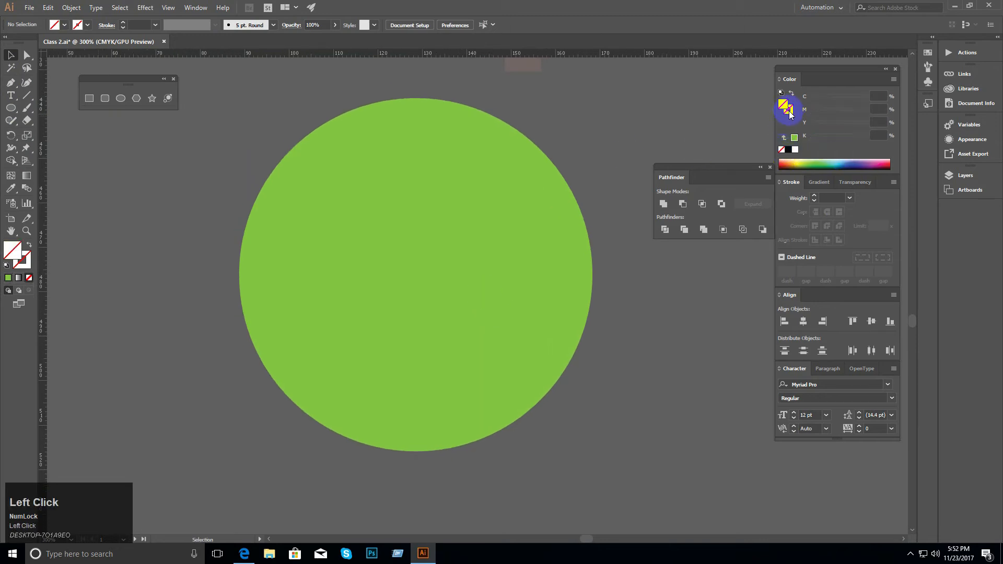
{"action": "left_click", "coordinate": [790, 150]}
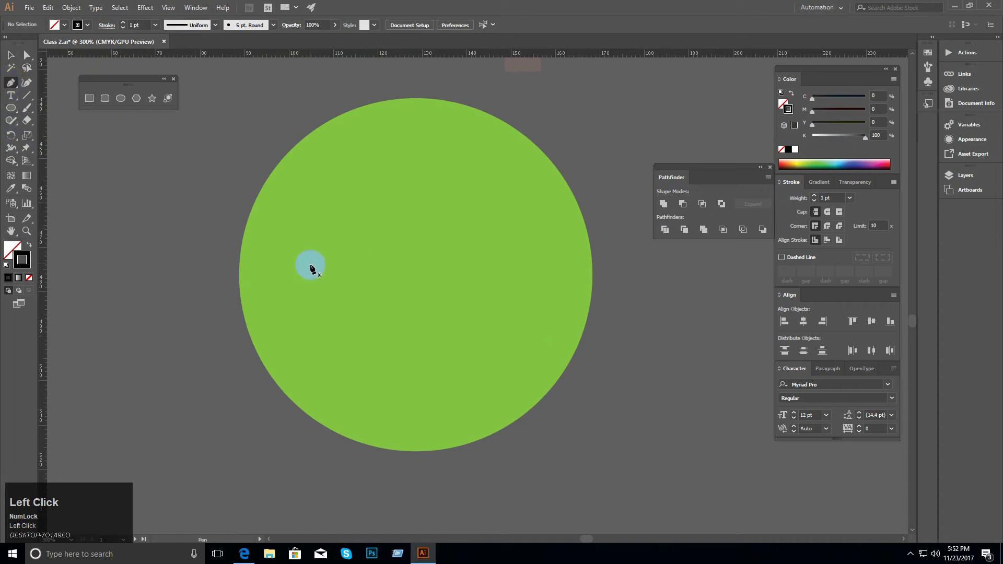
{"action": "mouse_move", "coordinate": [376, 251]}
{"action": "left_mouse_down"}
{"action": "mouse_move", "coordinate": [399, 251]}
{"action": "mouse_move", "coordinate": [372, 239]}
{"action": "left_mouse_up"}
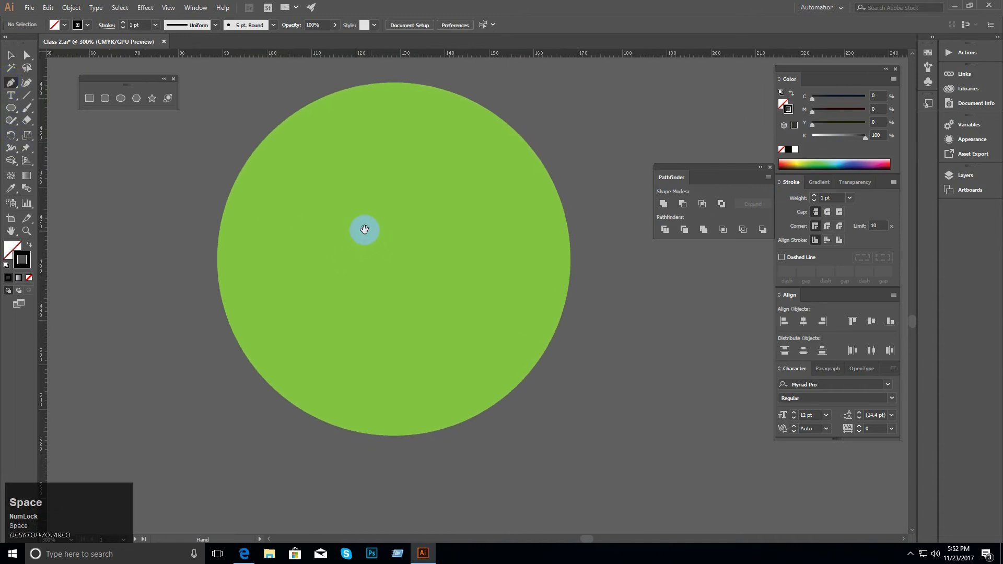
Step: Draw a closed curved Pen path, about 48 mm wide and 95 mm tall, overlapping the green circle's left part
{"action": "left_click", "coordinate": [342, 82]}
{"action": "left_click_drag", "start_coordinate": [510, 549], "coordinate": [548, 542]}
{"action": "left_click_drag", "start_coordinate": [377, 232], "coordinate": [342, 330]}
{"action": "left_click", "coordinate": [366, 312], "text": "ctrl+alt"}
{"action": "left_click_drag", "start_coordinate": [421, 250], "coordinate": [349, 257]}
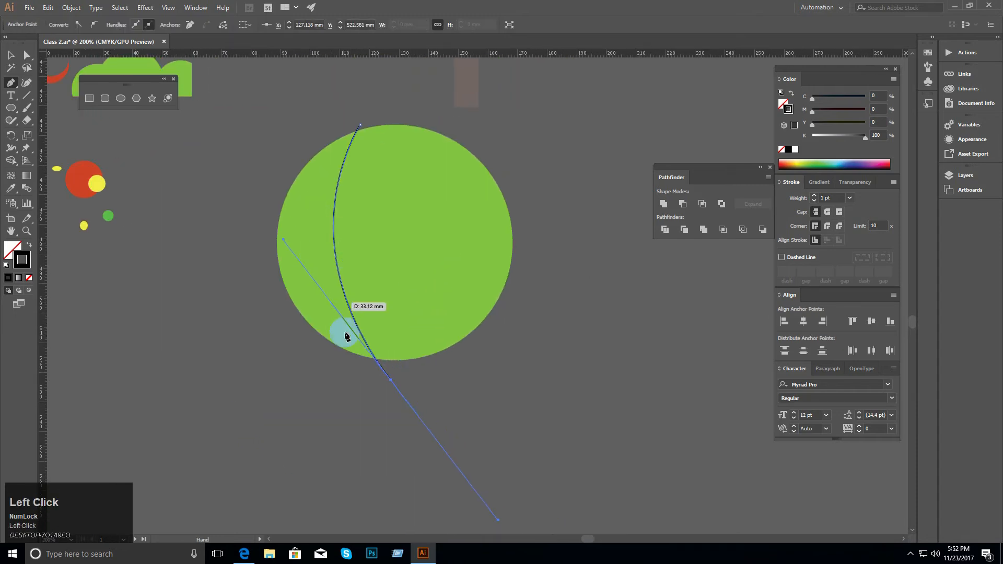
{"action": "left_click", "coordinate": [393, 383], "text": "alt"}
{"action": "left_click_drag", "start_coordinate": [258, 326], "coordinate": [214, 205]}
{"action": "left_click_drag", "start_coordinate": [360, 124], "coordinate": [360, 125]}
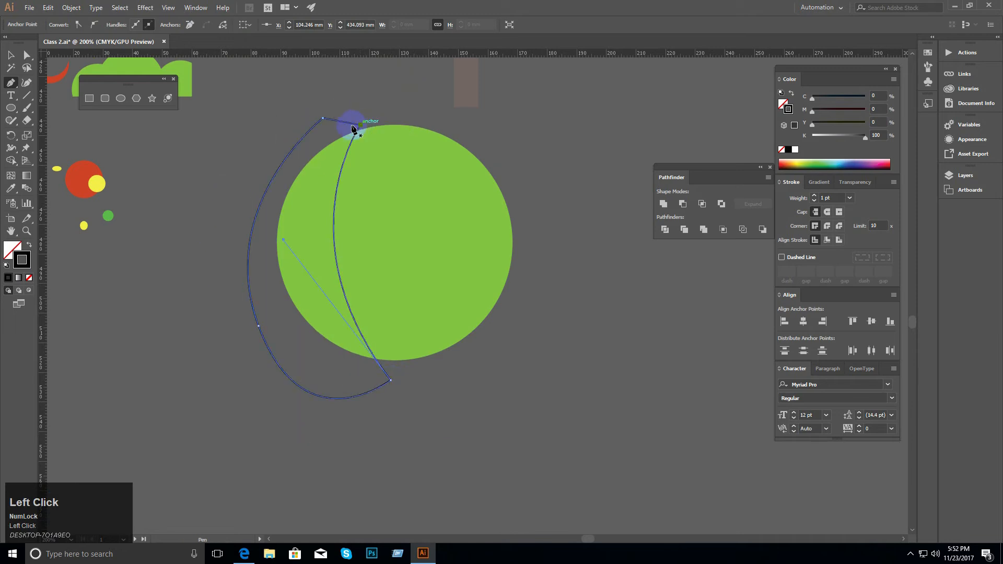
Step: Delete the closed black-outlined path overlapping the green circle
{"action": "key", "text": "v"}
{"action": "left_click_drag", "start_coordinate": [239, 200], "coordinate": [269, 235]}
{"action": "left_click", "coordinate": [415, 273], "text": "ctrl"}
{"action": "left_click_drag", "start_coordinate": [411, 272], "coordinate": [402, 273]}
{"action": "left_click", "coordinate": [269, 229]}
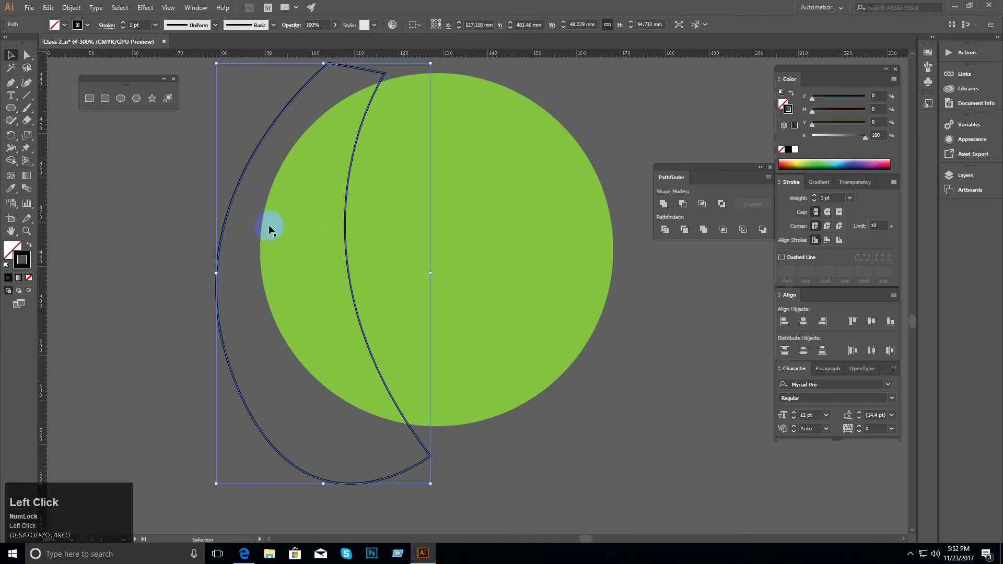
{"action": "left_click", "coordinate": [264, 177]}
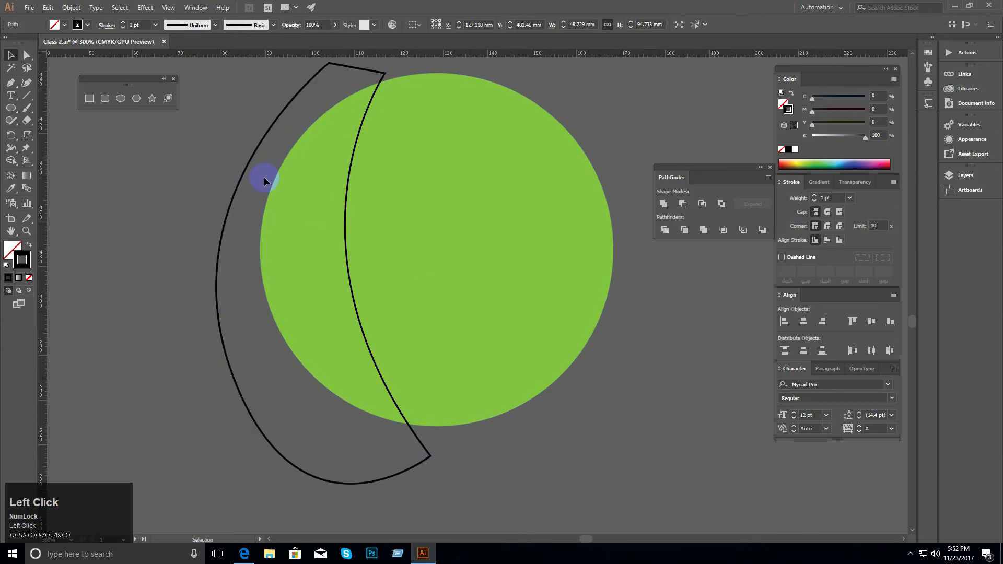
{"action": "left_click_drag", "start_coordinate": [239, 170], "coordinate": [262, 206]}
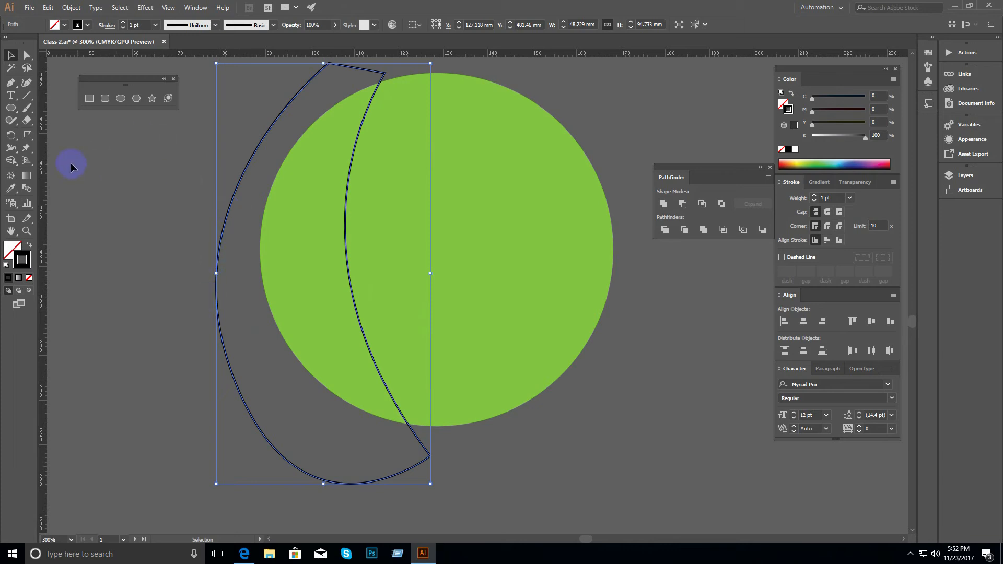
{"action": "key", "text": "BackSpace"}
Step: Start a Pen path with an anchor point just below the green circle's bottom edge
{"action": "left_click", "coordinate": [10, 82]}
{"action": "left_click", "coordinate": [442, 458]}
{"action": "left_click", "coordinate": [438, 440]}
Step: Try a curved segment ending just outside the circle's upper-left rim, bend it further, and undo it
{"action": "left_click_drag", "start_coordinate": [351, 83], "coordinate": [358, 57]}
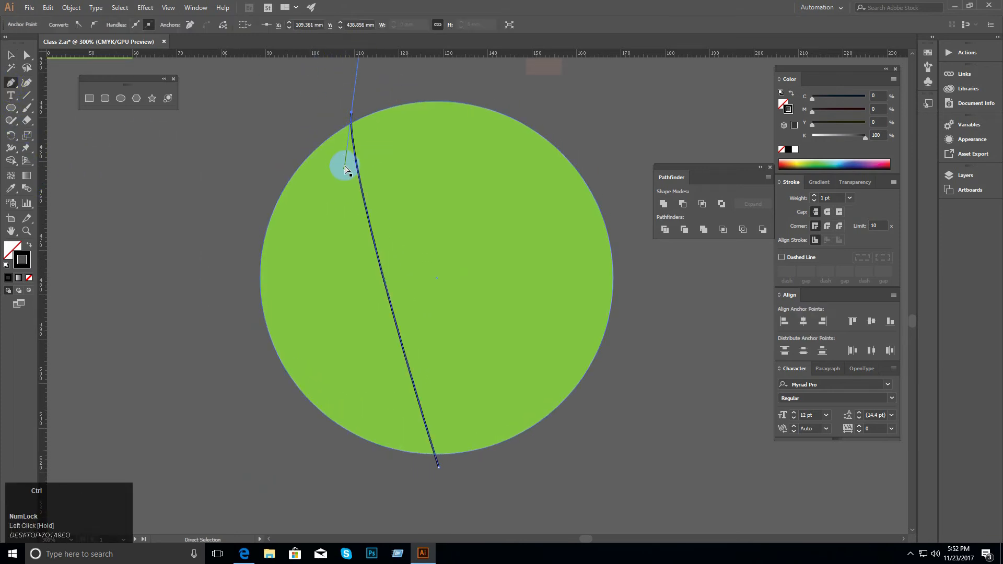
{"action": "left_click_drag", "start_coordinate": [345, 172], "coordinate": [315, 333]}
{"action": "key", "text": "space"}
{"action": "left_click_drag", "start_coordinate": [384, 216], "coordinate": [383, 192]}
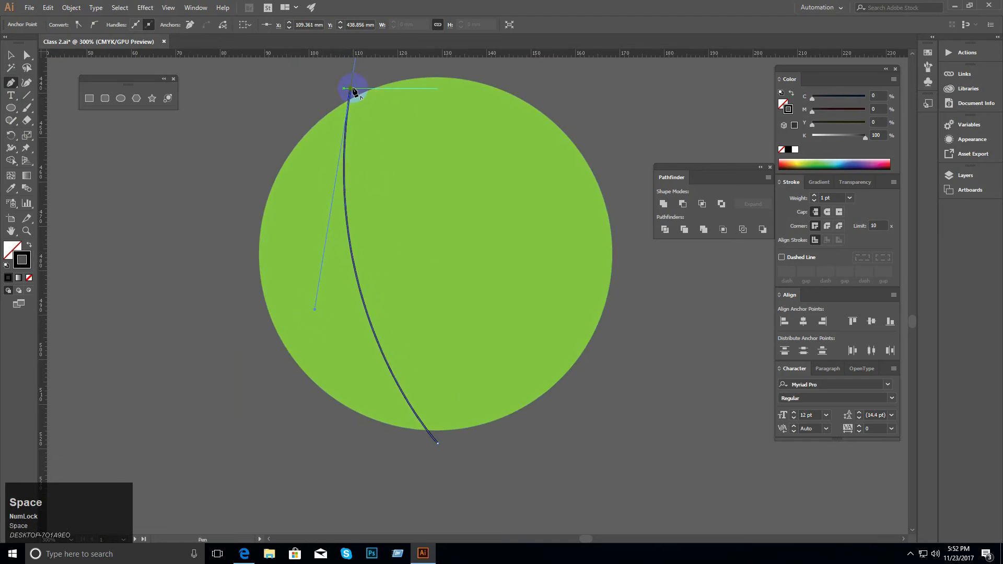
{"action": "key", "text": "ctrl+z"}
{"action": "key", "text": "ctrl+z"}
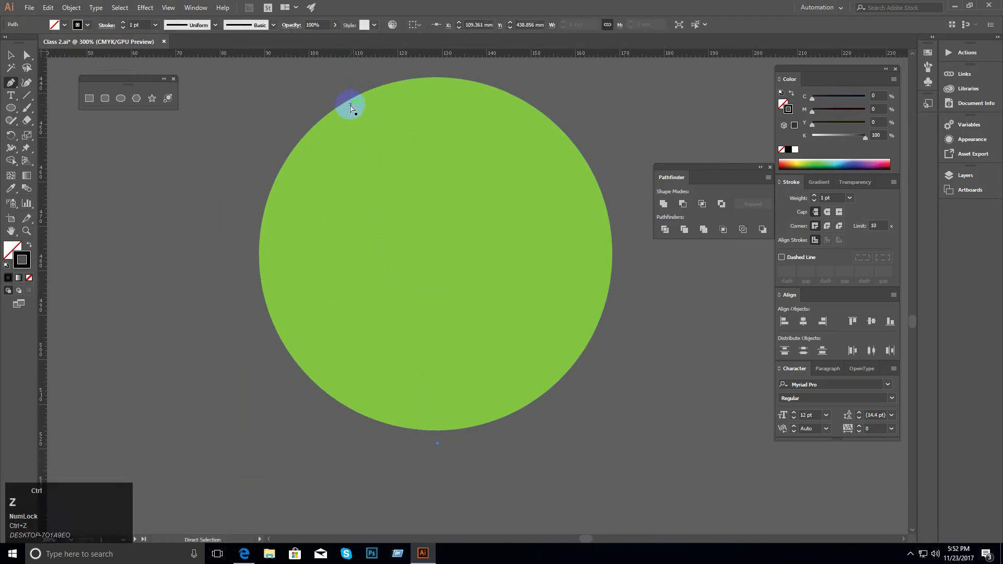
Step: Draw a curved segment from the bottom anchor across the circle to its upper-left rim
{"action": "left_click", "coordinate": [350, 102]}
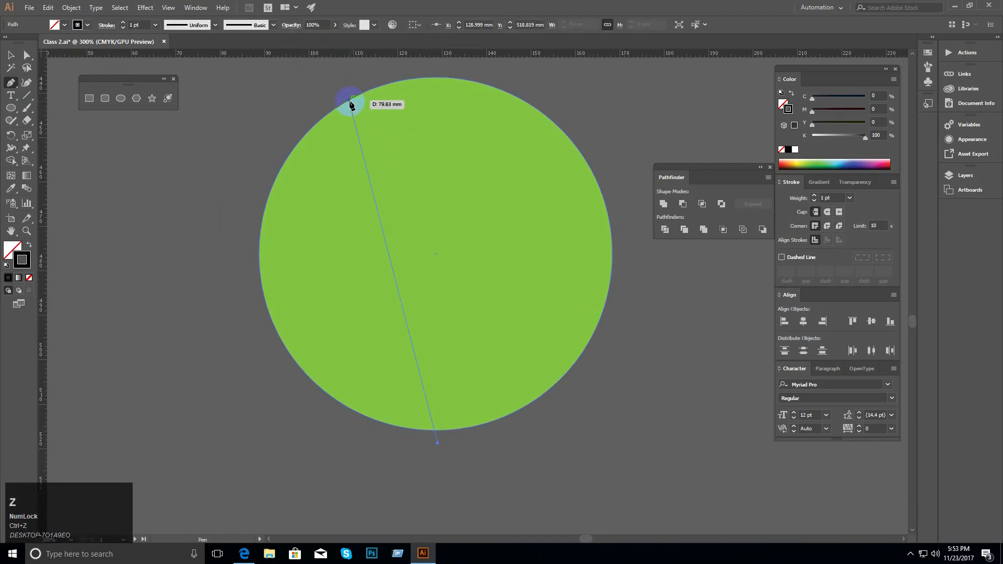
{"action": "left_click_drag", "start_coordinate": [350, 101], "coordinate": [254, 245]}
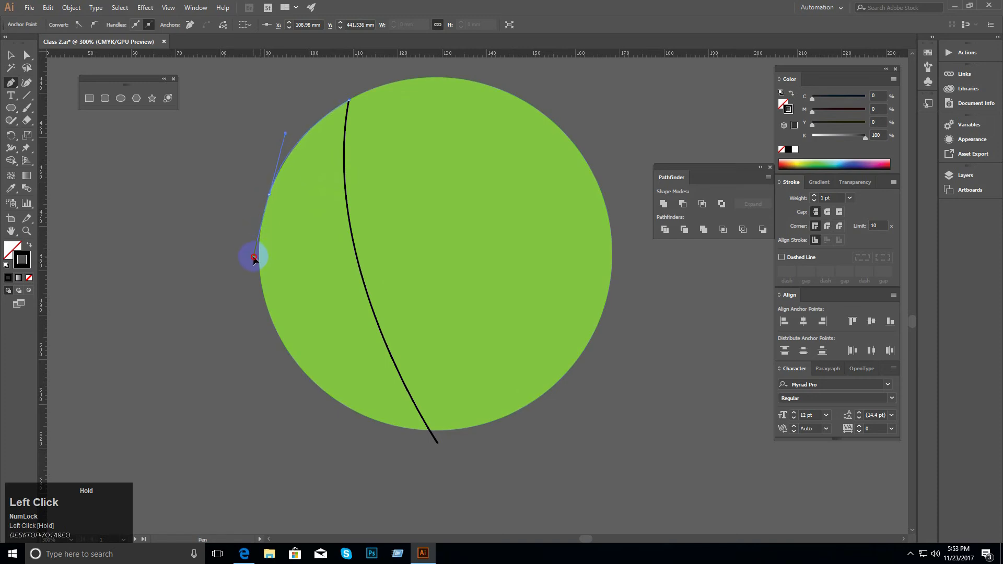
Step: Try tracing the circle's left rim with curved Pen segments, check the fit up close, and undo the tracing
{"action": "left_click_drag", "start_coordinate": [254, 256], "coordinate": [253, 255]}
{"action": "scroll", "coordinate": [293, 256], "scroll_direction": "down", "scroll_amount": 3}
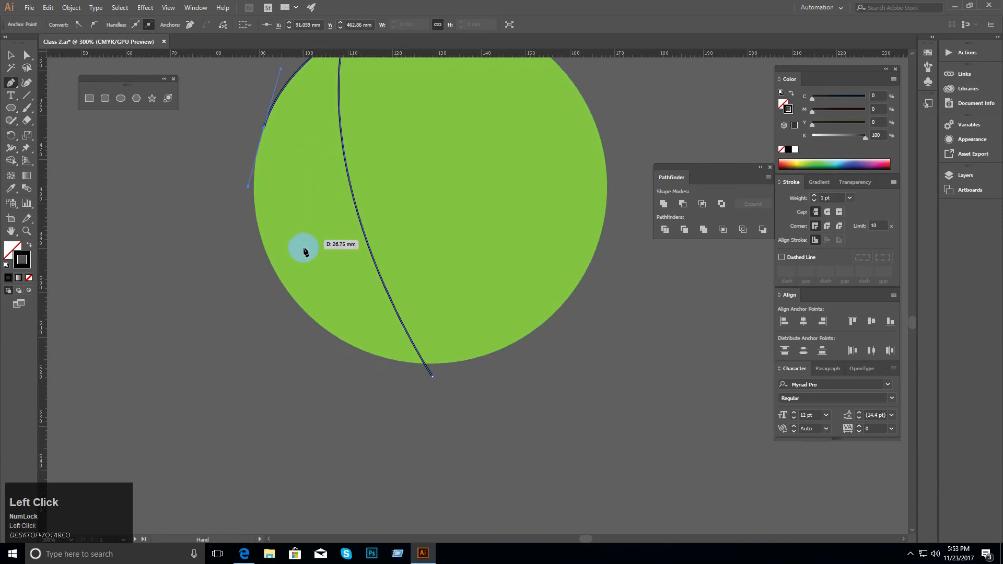
{"action": "left_click_drag", "start_coordinate": [306, 313], "coordinate": [361, 375]}
{"action": "key", "text": "ctrl+space"}
{"action": "left_click", "coordinate": [265, 176], "text": "ctrl"}
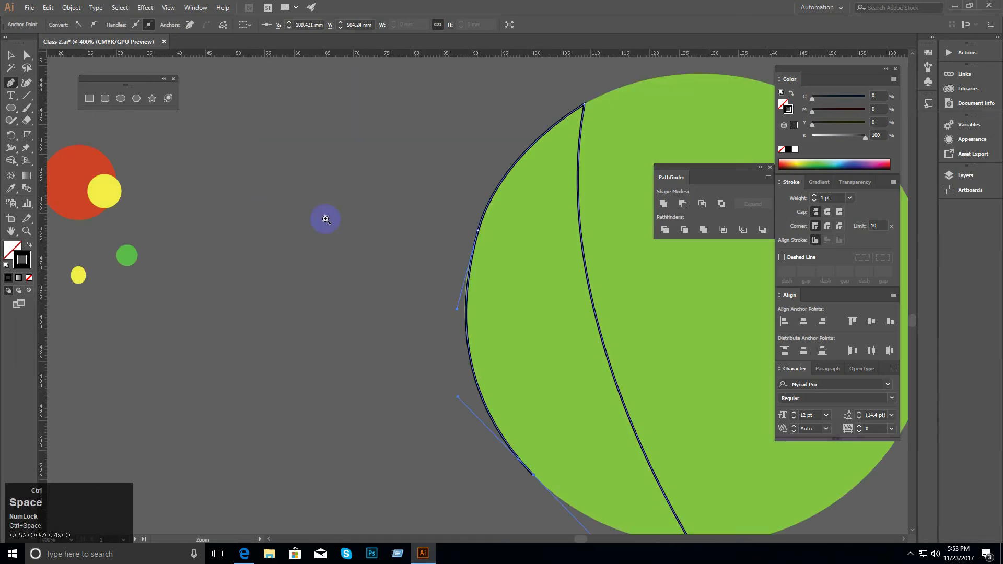
{"action": "left_click", "coordinate": [495, 295], "text": "ctrl"}
{"action": "left_click", "coordinate": [495, 295], "text": "ctrl"}
{"action": "left_click", "coordinate": [495, 295], "text": "ctrl"}
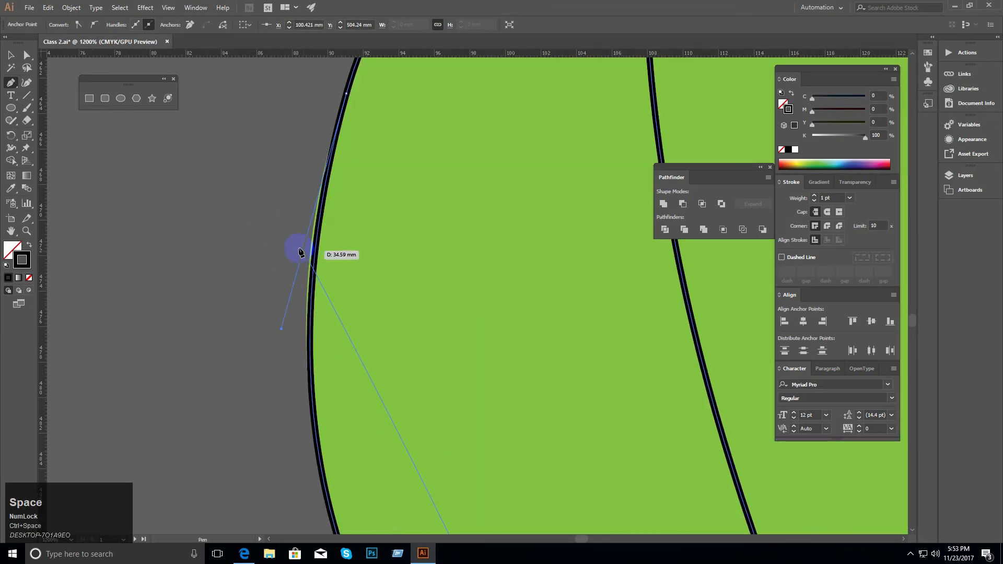
{"action": "key", "text": "ctrl+alt+space"}
{"action": "left_click", "coordinate": [411, 283], "text": "ctrl+alt"}
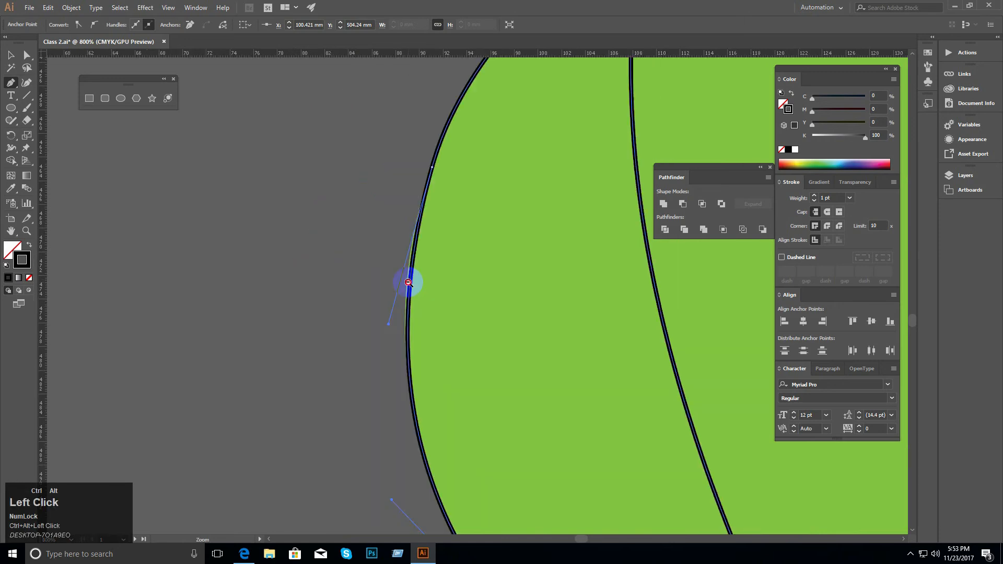
{"action": "left_click", "coordinate": [408, 282], "text": "ctrl+alt"}
{"action": "left_click", "coordinate": [408, 283], "text": "ctrl+alt"}
{"action": "left_click", "coordinate": [408, 283], "text": "ctrl+alt"}
{"action": "key", "text": "space"}
{"action": "left_click_drag", "start_coordinate": [440, 284], "coordinate": [179, 173]}
{"action": "key", "text": "ctrl+z"}
{"action": "key", "text": "ctrl+z"}
Step: Close the Pen path with a loose curved loop outside the circle's left side, back to the bottom anchor
{"action": "key", "text": "ctrl+alt+space"}
{"action": "left_click", "coordinate": [503, 205], "text": "ctrl+alt"}
{"action": "key", "text": "space"}
{"action": "left_click_drag", "start_coordinate": [503, 205], "coordinate": [456, 150]}
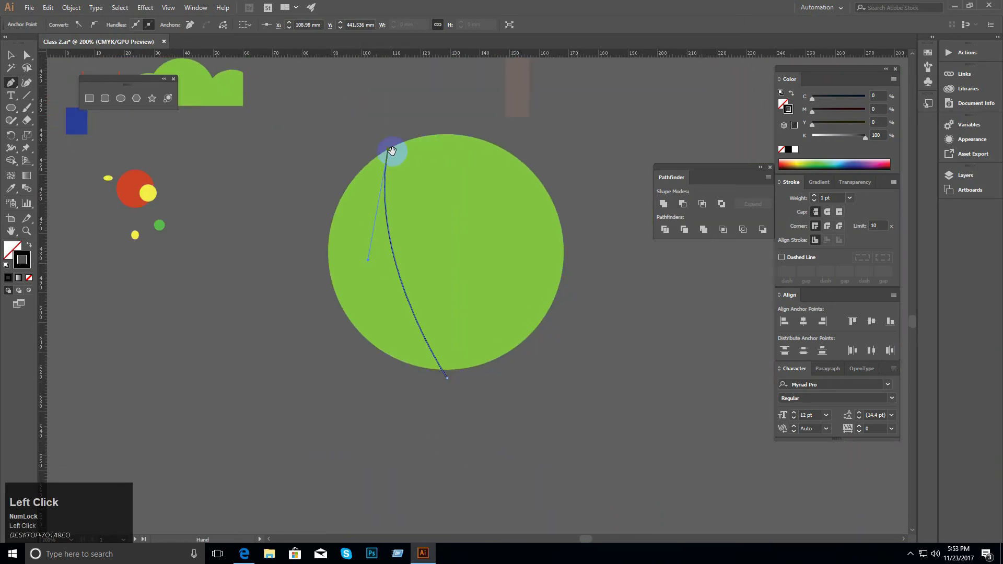
{"action": "left_click_drag", "start_coordinate": [292, 194], "coordinate": [275, 283]}
{"action": "key", "text": "space"}
{"action": "left_click_drag", "start_coordinate": [404, 347], "coordinate": [333, 253]}
{"action": "left_click_drag", "start_coordinate": [284, 303], "coordinate": [370, 323]}
{"action": "left_click_drag", "start_coordinate": [375, 285], "coordinate": [385, 285]}
Step: Select the circle and the closed path, and remove the path's area outside the circle with Shape Builder
{"action": "left_click", "coordinate": [14, 59]}
{"action": "key", "text": "space"}
{"action": "left_click_drag", "start_coordinate": [357, 168], "coordinate": [322, 194]}
{"action": "left_click_drag", "start_coordinate": [148, 192], "coordinate": [344, 206]}
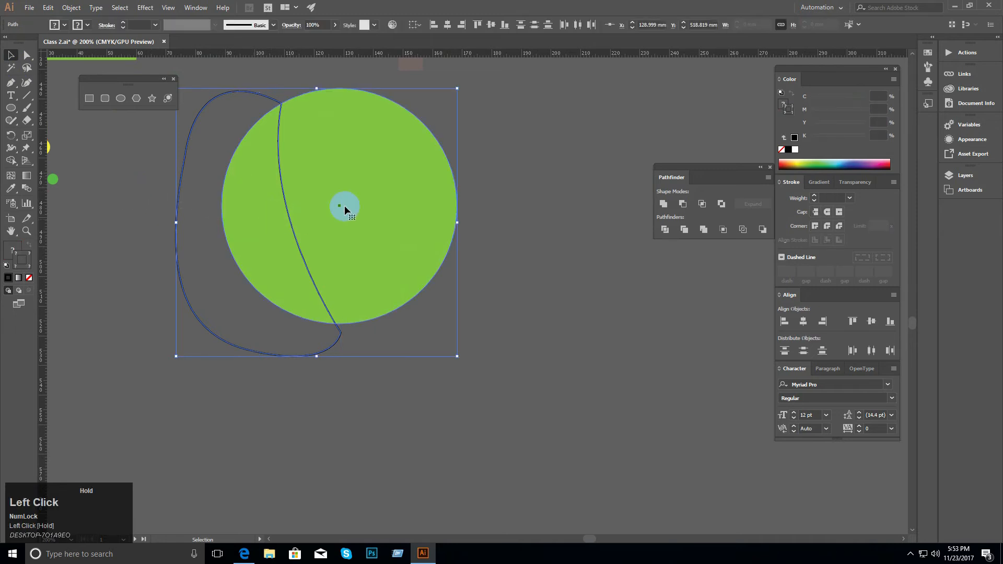
{"action": "left_click", "coordinate": [11, 160]}
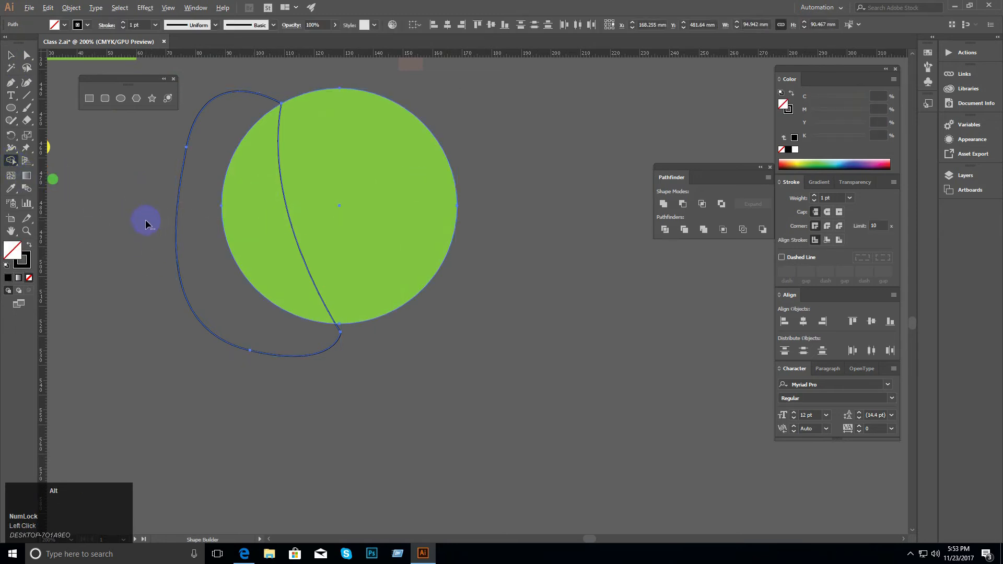
{"action": "left_click", "coordinate": [200, 227], "text": "alt"}
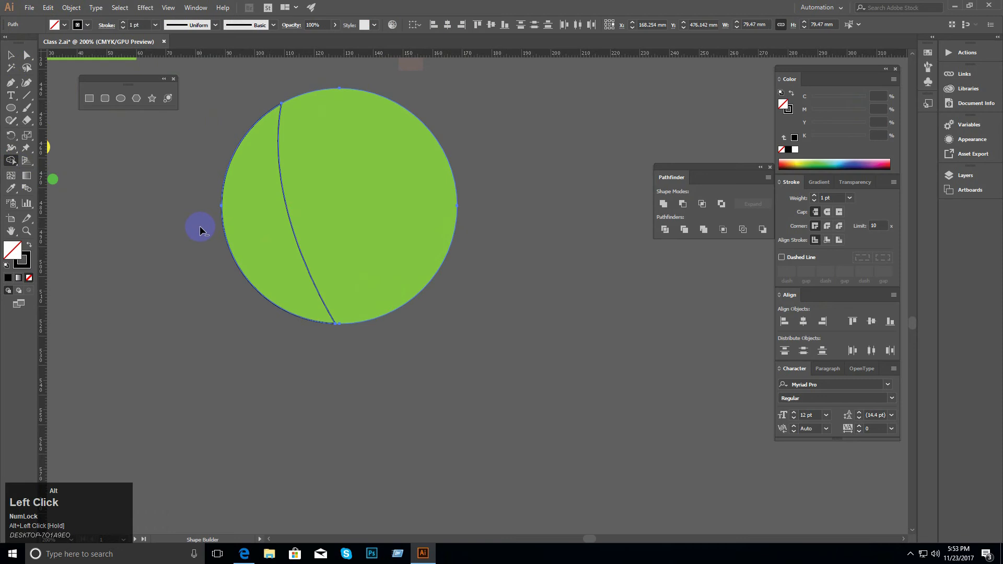
Step: Try moving the green circle away from the trimmed crescent outline, and undo the moves
{"action": "left_click", "coordinate": [10, 53]}
{"action": "left_click", "coordinate": [275, 218]}
{"action": "left_click", "coordinate": [355, 180]}
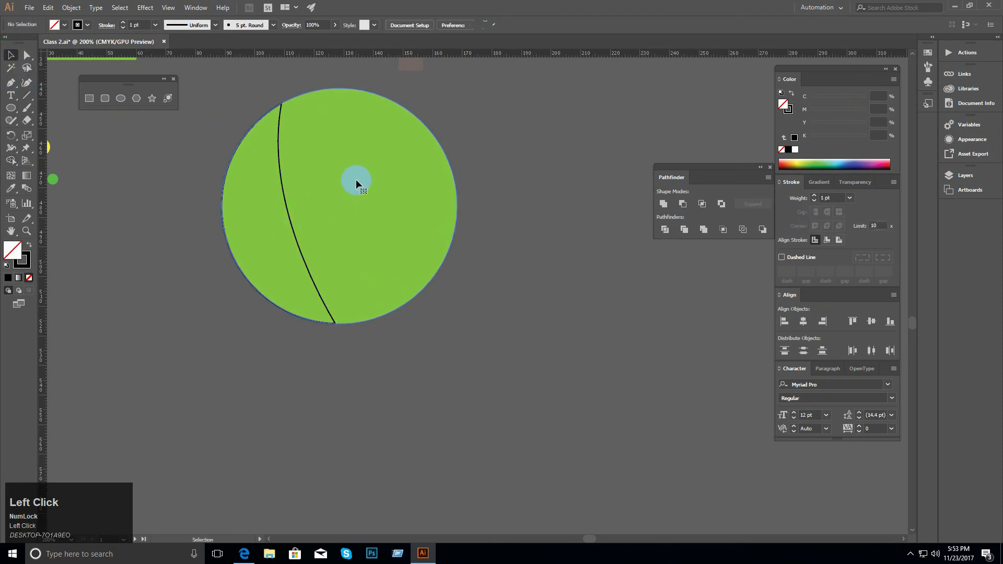
{"action": "left_click_drag", "start_coordinate": [352, 180], "coordinate": [543, 189]}
{"action": "key", "text": "ctrl+z"}
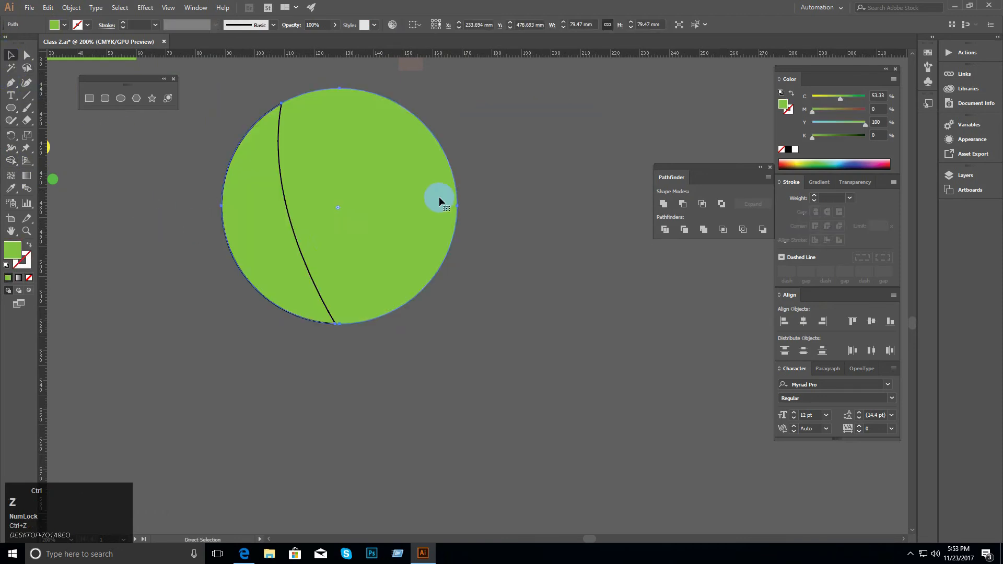
{"action": "left_click_drag", "start_coordinate": [336, 228], "coordinate": [452, 237]}
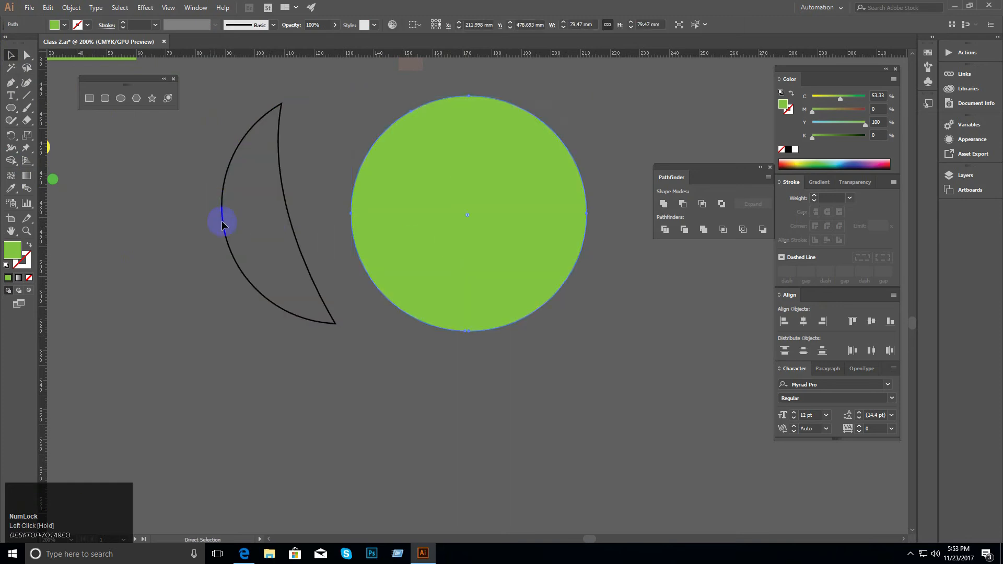
{"action": "key", "text": "ctrl+z"}
Step: Examine how the crescent outline follows the circle's lower-left rim, and open the Shape Builder tool variants
{"action": "left_click", "coordinate": [340, 277], "text": "ctrl"}
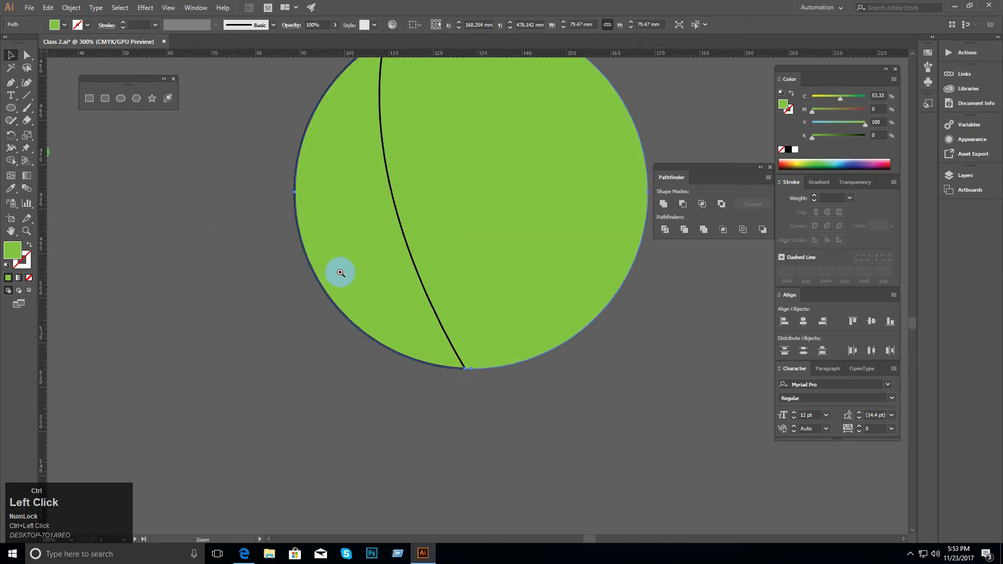
{"action": "left_click", "coordinate": [446, 245], "text": "ctrl"}
{"action": "left_click_drag", "start_coordinate": [459, 242], "coordinate": [321, 127]}
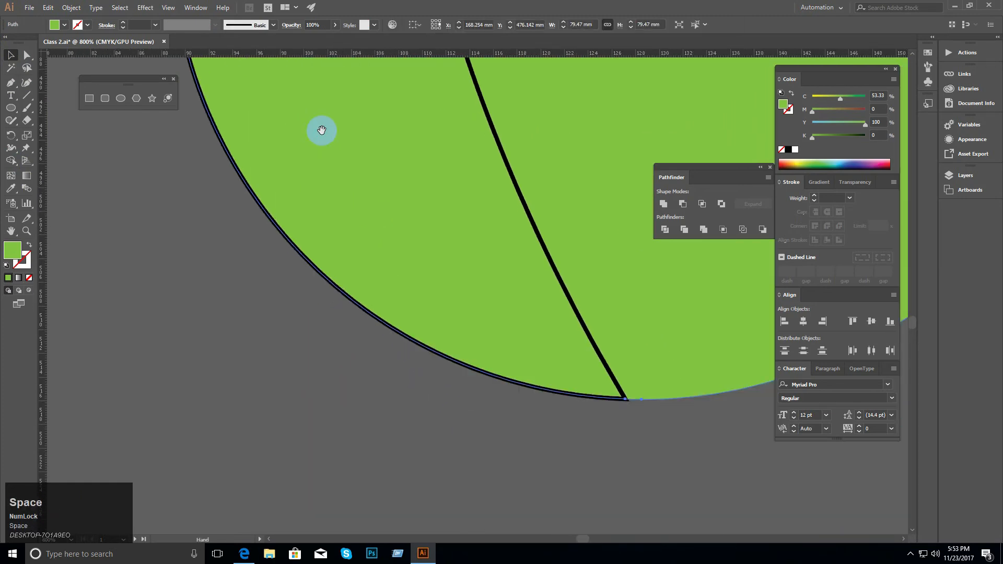
{"action": "left_click", "coordinate": [392, 201], "text": "ctrl+alt"}
{"action": "left_click", "coordinate": [390, 197], "text": "ctrl+alt"}
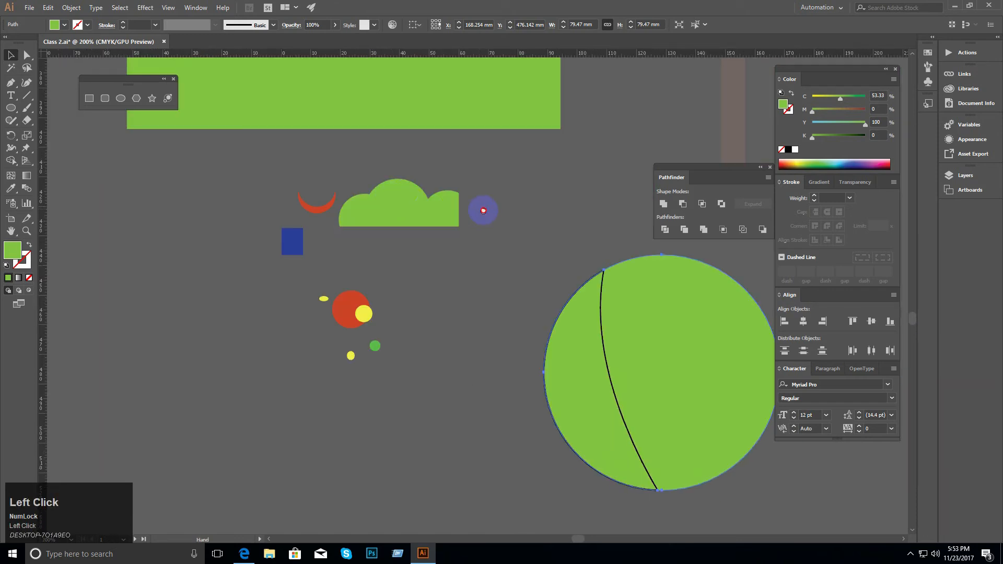
{"action": "left_click_drag", "start_coordinate": [480, 210], "coordinate": [269, 143]}
{"action": "left_click", "coordinate": [11, 163]}
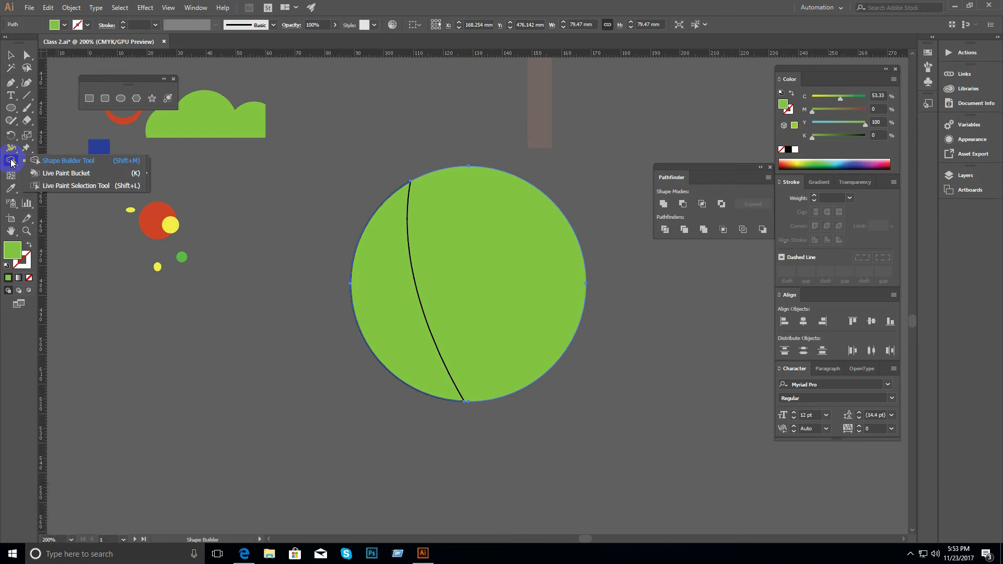
Step: Delete the green circle together with its crescent outline
{"action": "left_click", "coordinate": [7, 54]}
{"action": "left_click", "coordinate": [374, 278], "text": "ctrl+alt"}
{"action": "left_click", "coordinate": [374, 277], "text": "ctrl+alt"}
{"action": "left_click_drag", "start_coordinate": [527, 282], "coordinate": [132, 194]}
{"action": "left_click", "coordinate": [246, 267]}
{"action": "key", "text": "BackSpace"}
Step: Draw a circle about 135 mm in diameter in the free space, and swap its fill and stroke for a green outline
{"action": "left_click", "coordinate": [11, 107]}
{"action": "mouse_move", "coordinate": [263, 203]}
{"action": "left_mouse_down"}
{"action": "mouse_move", "coordinate": [436, 342]}
{"action": "mouse_move", "coordinate": [464, 403]}
{"action": "left_mouse_up"}
{"action": "left_click", "coordinate": [24, 63]}
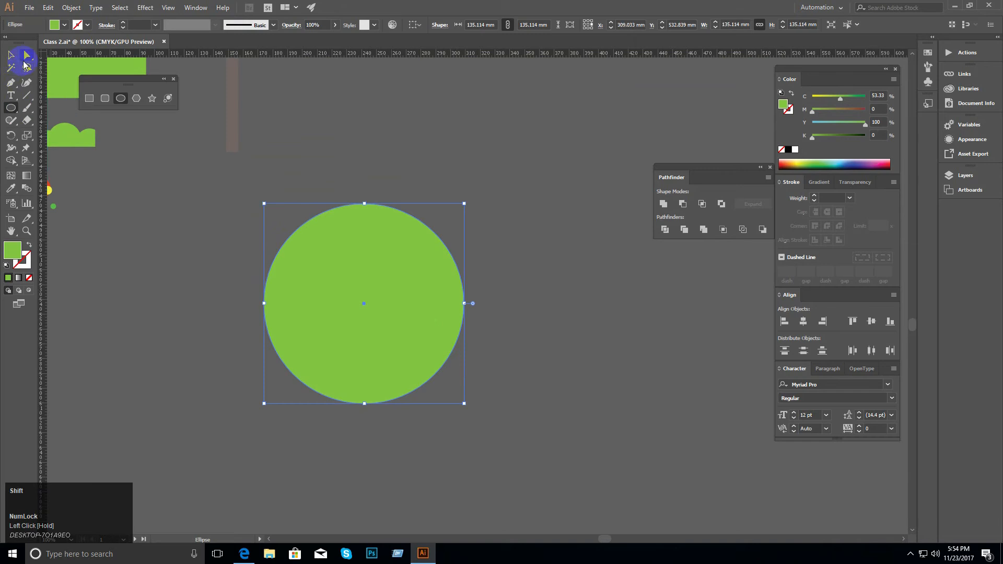
{"action": "key", "text": "shift+x"}
{"action": "left_click", "coordinate": [11, 56]}
{"action": "left_click", "coordinate": [454, 138]}
{"action": "left_click", "coordinate": [431, 230]}
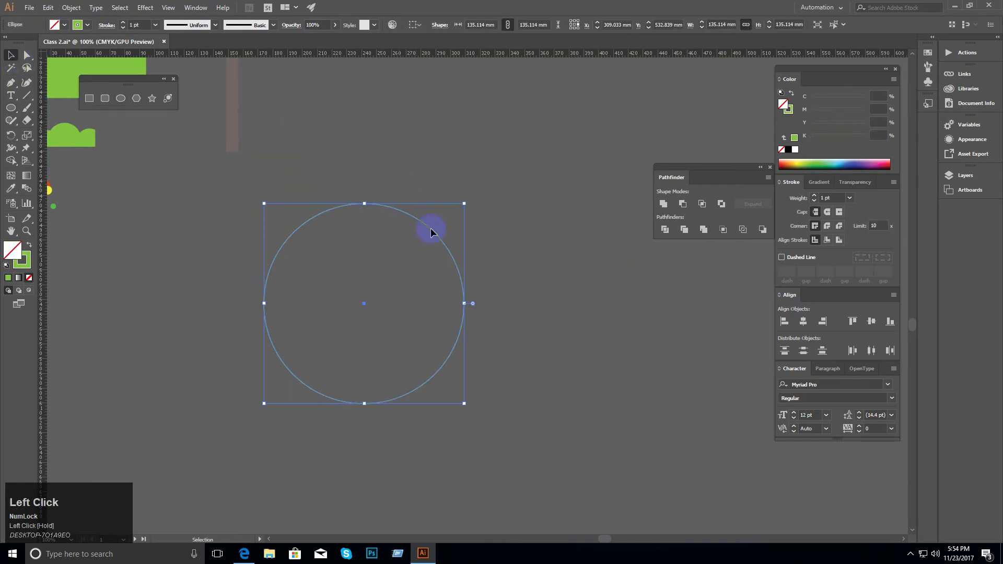
Step: Set the large circle's green stroke weight to 8 pt, keeping the circle selected
{"action": "left_click", "coordinate": [790, 110]}
{"action": "left_click", "coordinate": [820, 199]}
{"action": "left_click", "coordinate": [813, 196]}
{"action": "left_click", "coordinate": [813, 195]}
{"action": "left_click", "coordinate": [814, 196]}
{"action": "left_click", "coordinate": [813, 195]}
{"action": "left_click", "coordinate": [814, 196]}
{"action": "left_click", "coordinate": [813, 196]}
{"action": "left_click", "coordinate": [487, 218]}
{"action": "left_click", "coordinate": [457, 233], "text": "ctrl"}
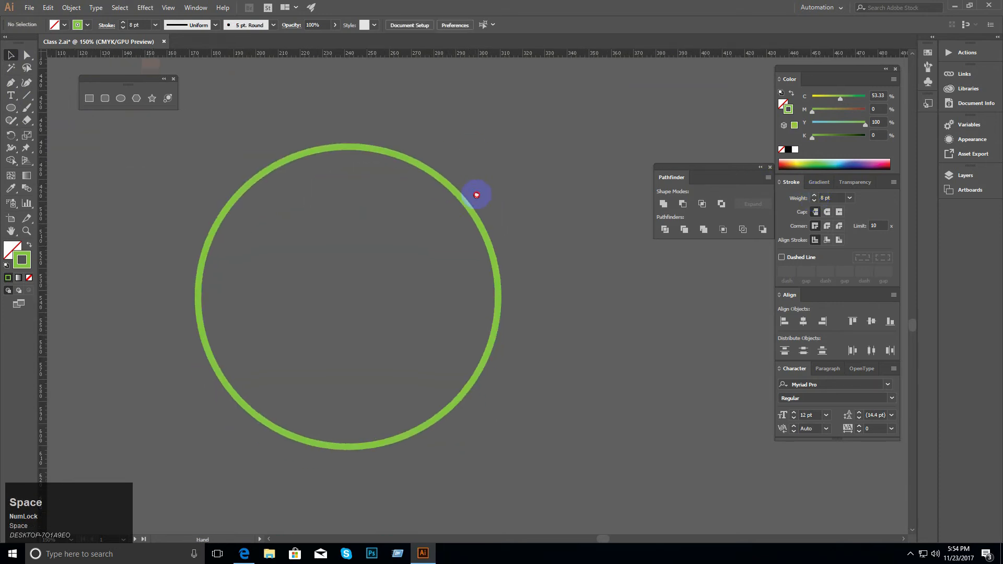
{"action": "left_click", "coordinate": [380, 247]}
{"action": "left_click", "coordinate": [394, 241]}
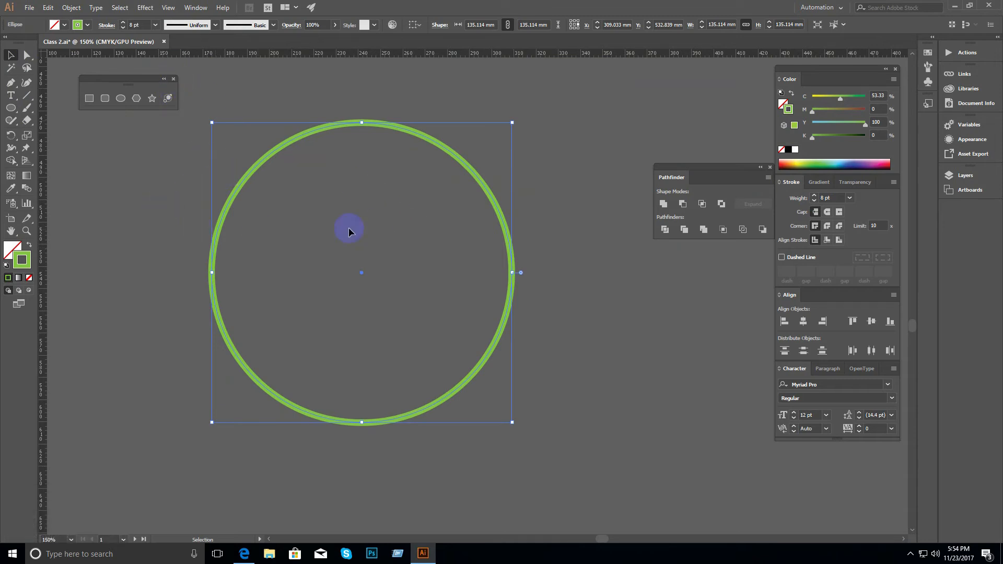
Step: Show the Transform panel beside the canvas with the large green-outlined circle selected
{"action": "left_click", "coordinate": [387, 215], "text": "ctrl"}
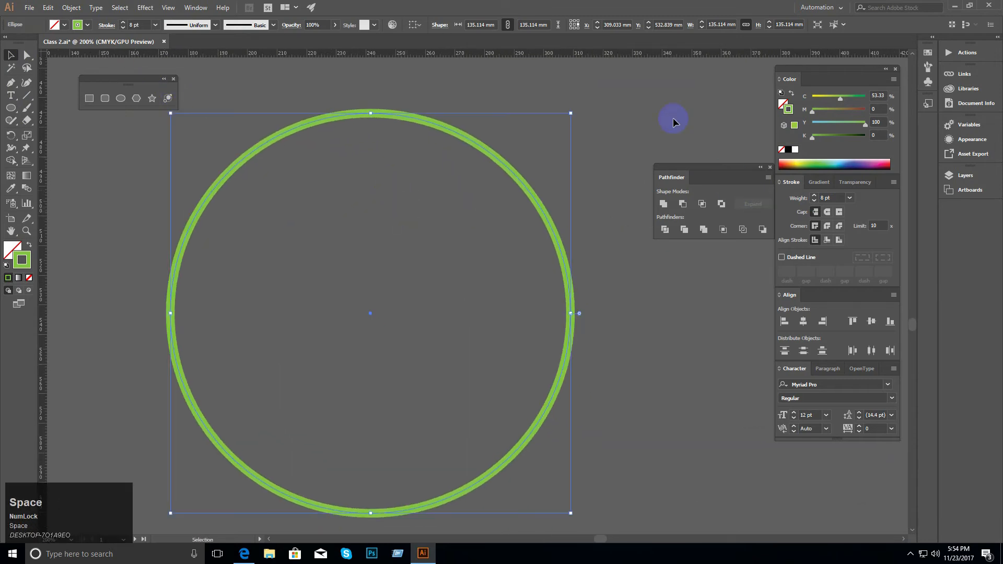
{"action": "left_click", "coordinate": [196, 8]}
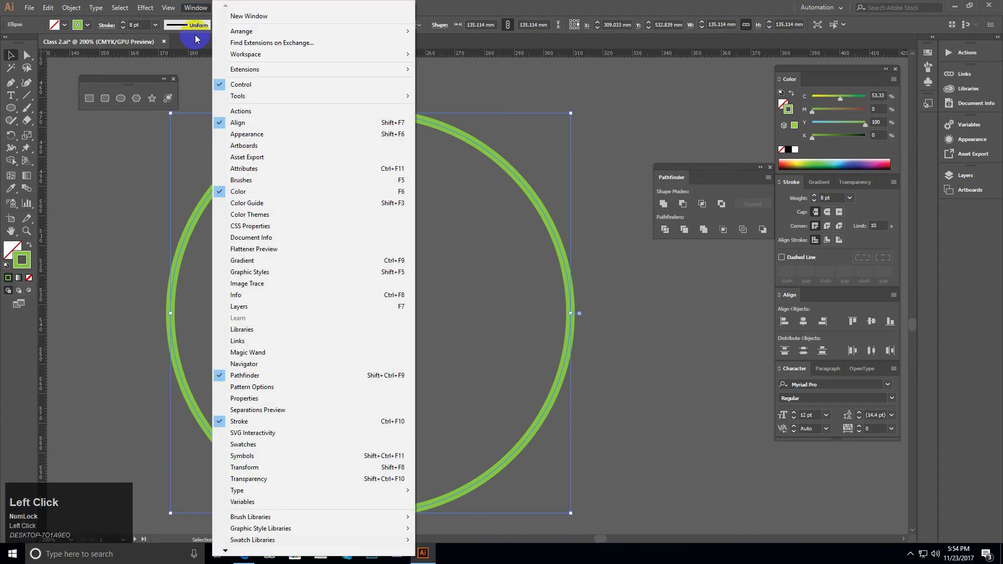
{"action": "left_click", "coordinate": [283, 467]}
{"action": "left_click_drag", "start_coordinate": [643, 195], "coordinate": [781, 193]}
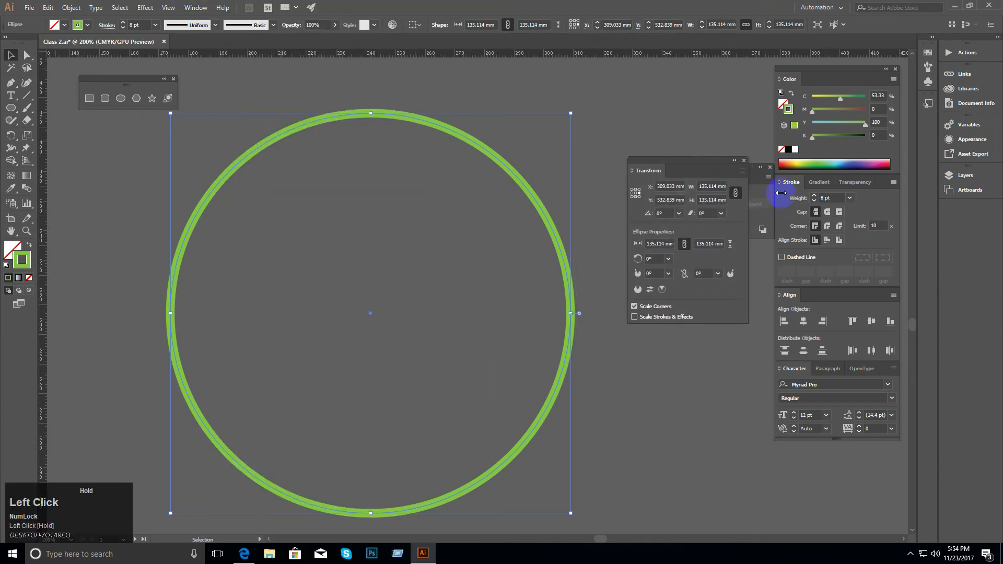
{"action": "left_click", "coordinate": [742, 172]}
{"action": "left_click", "coordinate": [687, 156]}
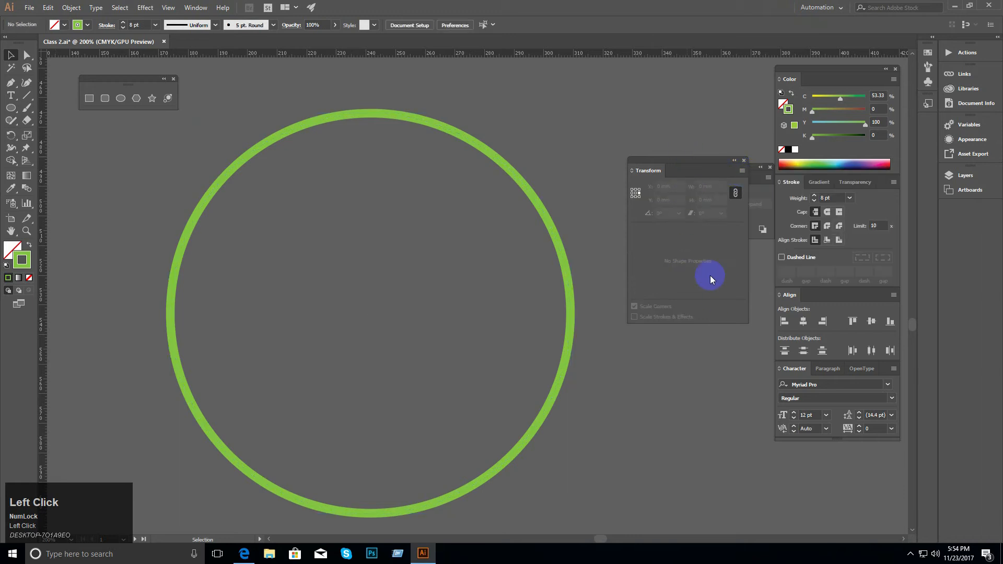
{"action": "left_click", "coordinate": [468, 252]}
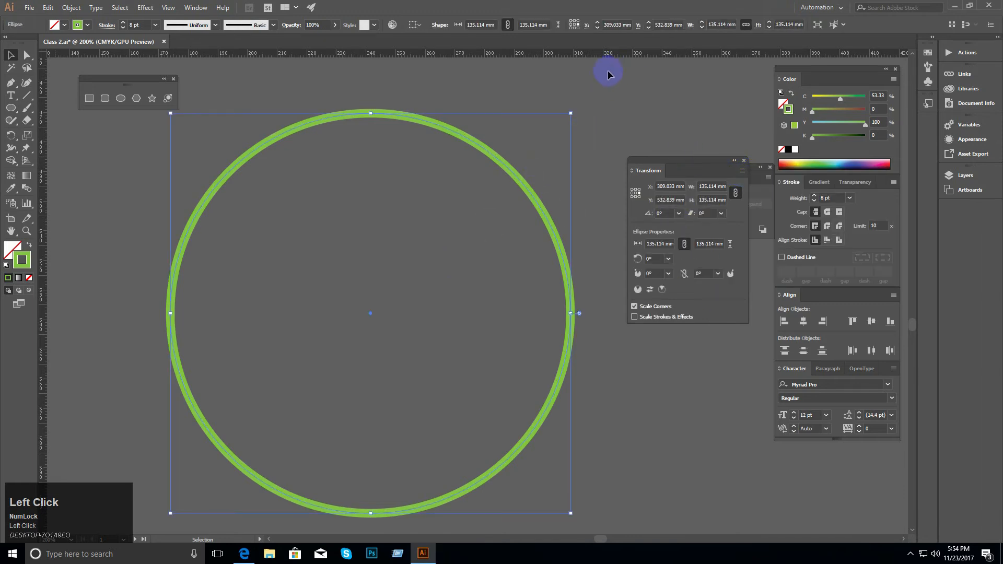
Step: Try scaling the circle down, undo the scaling, and lower its stroke weight to 1 pt
{"action": "mouse_move", "coordinate": [571, 112]}
{"action": "left_mouse_down"}
{"action": "mouse_move", "coordinate": [526, 141]}
{"action": "mouse_move", "coordinate": [475, 226]}
{"action": "left_mouse_up"}
{"action": "key", "text": "ctrl+z"}
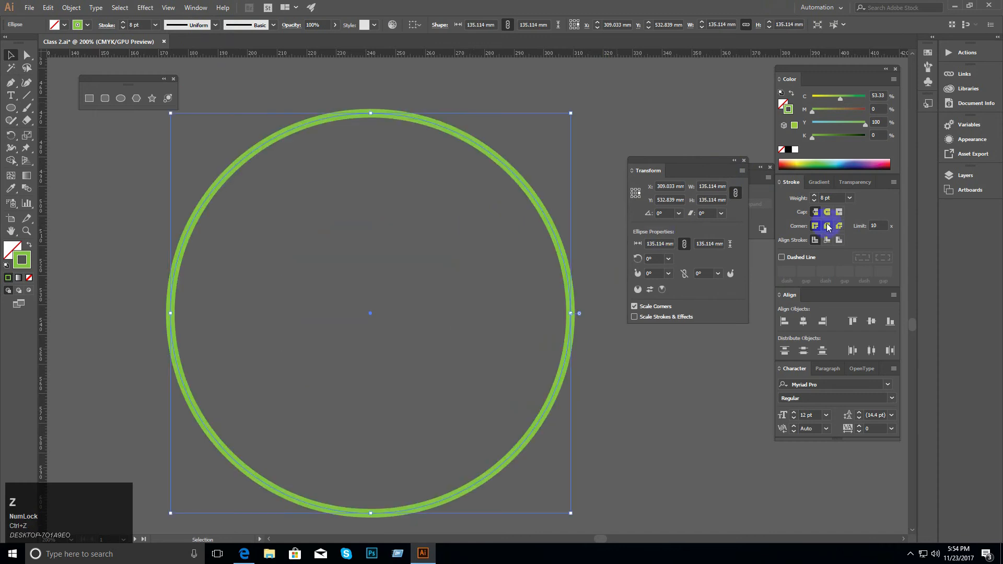
{"action": "left_click", "coordinate": [814, 201]}
{"action": "left_click", "coordinate": [814, 201]}
{"action": "left_click", "coordinate": [814, 201]}
{"action": "left_click", "coordinate": [814, 201]}
{"action": "left_click", "coordinate": [814, 201]}
{"action": "left_click", "coordinate": [814, 201]}
{"action": "left_click", "coordinate": [814, 201]}
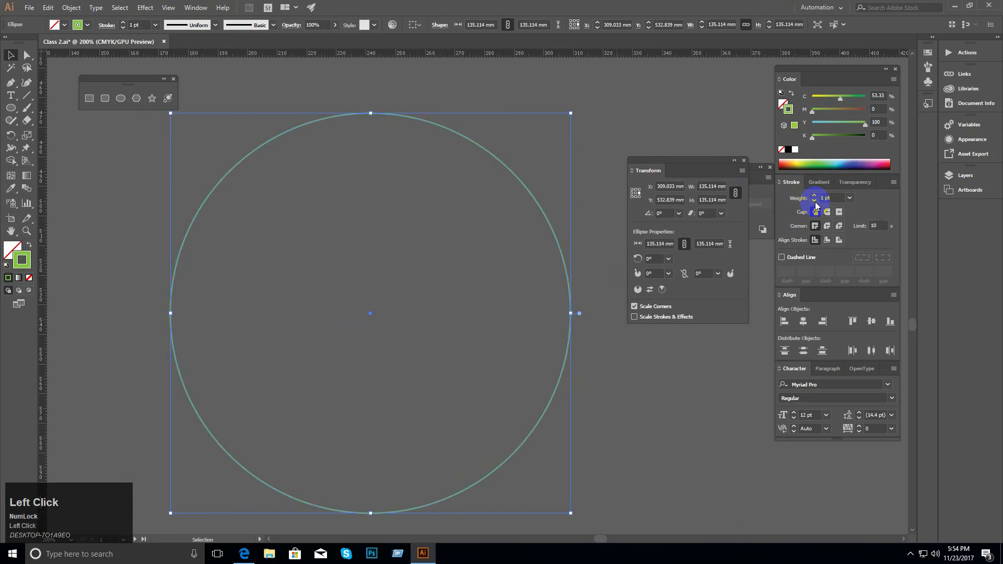
Step: Raise the circle's stroke weight to 8 pt, try scaling the circle down and undo that scaling
{"action": "left_click", "coordinate": [814, 197]}
{"action": "left_click", "coordinate": [814, 197]}
{"action": "left_click", "coordinate": [815, 196]}
{"action": "left_click", "coordinate": [815, 196]}
{"action": "left_click", "coordinate": [814, 197]}
{"action": "left_click", "coordinate": [814, 197]}
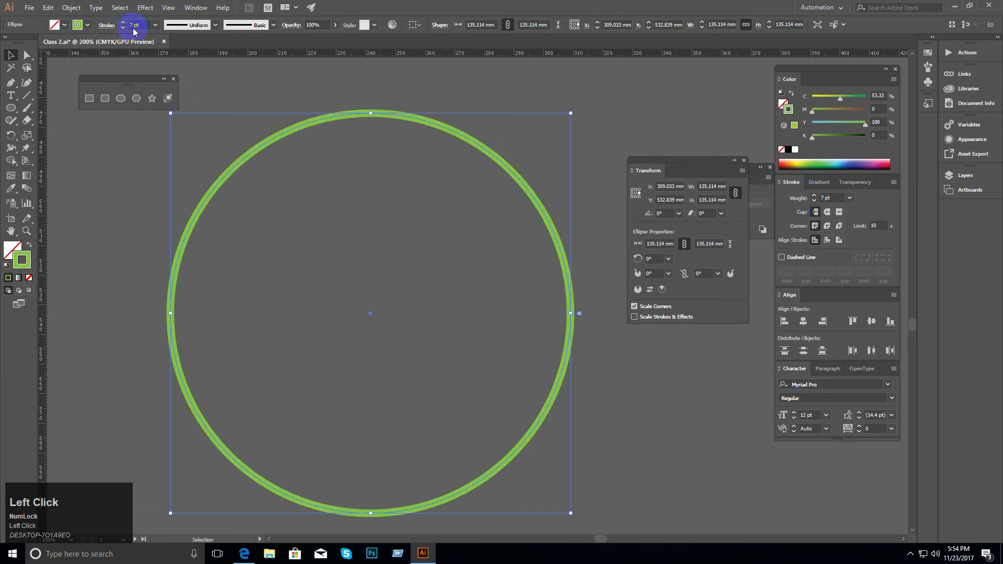
{"action": "left_click", "coordinate": [814, 197]}
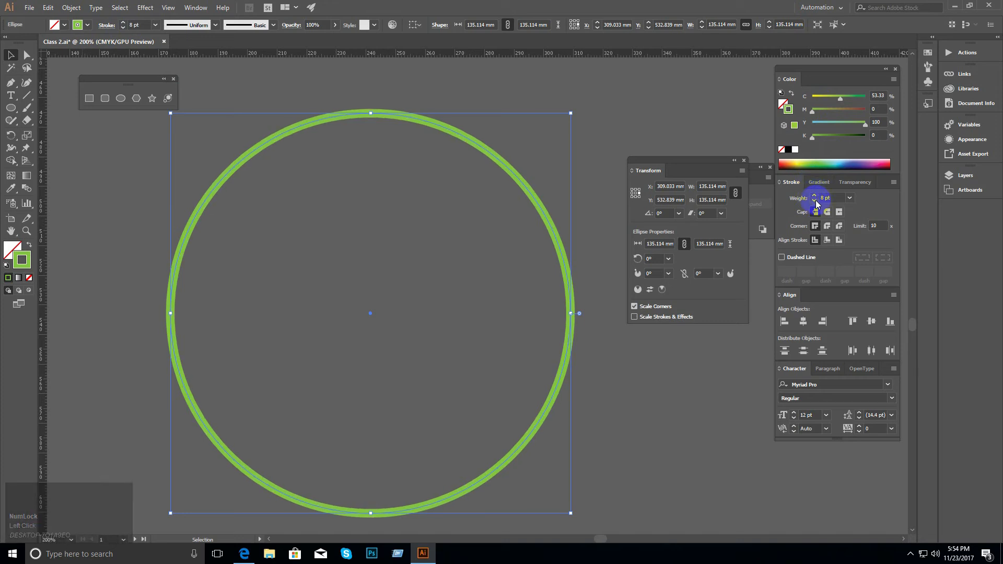
{"action": "left_click_drag", "start_coordinate": [570, 113], "coordinate": [455, 201]}
{"action": "key", "text": "ctrl+z"}
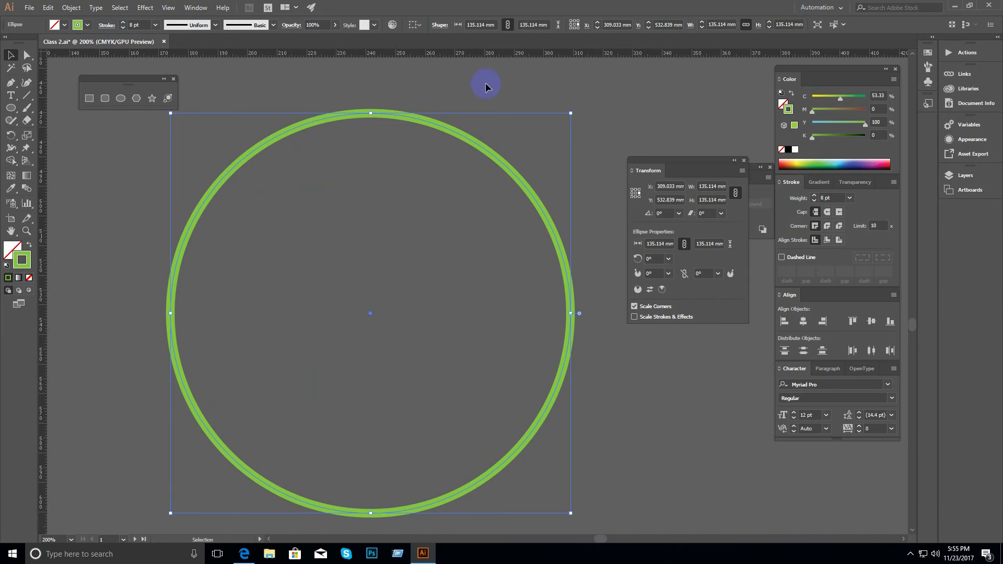
Step: Fill the green-outlined circle with red at about C 18, M 100, Y 100, K 11
{"action": "key", "text": "space"}
{"action": "scroll", "coordinate": [549, 243], "scroll_direction": "down", "scroll_amount": 1}
{"action": "left_click_drag", "start_coordinate": [542, 248], "coordinate": [491, 265]}
{"action": "left_click", "coordinate": [418, 257]}
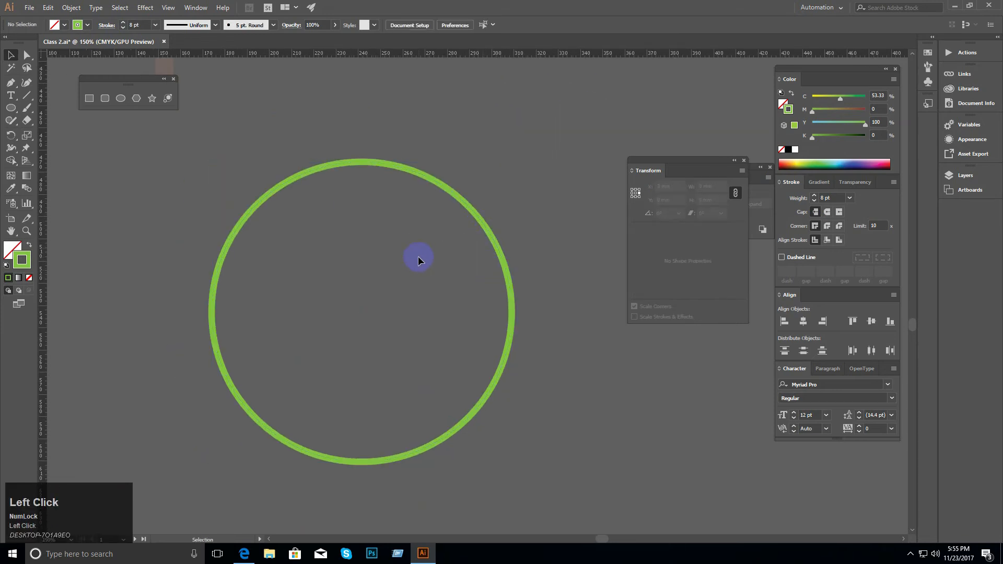
{"action": "left_click", "coordinate": [344, 167]}
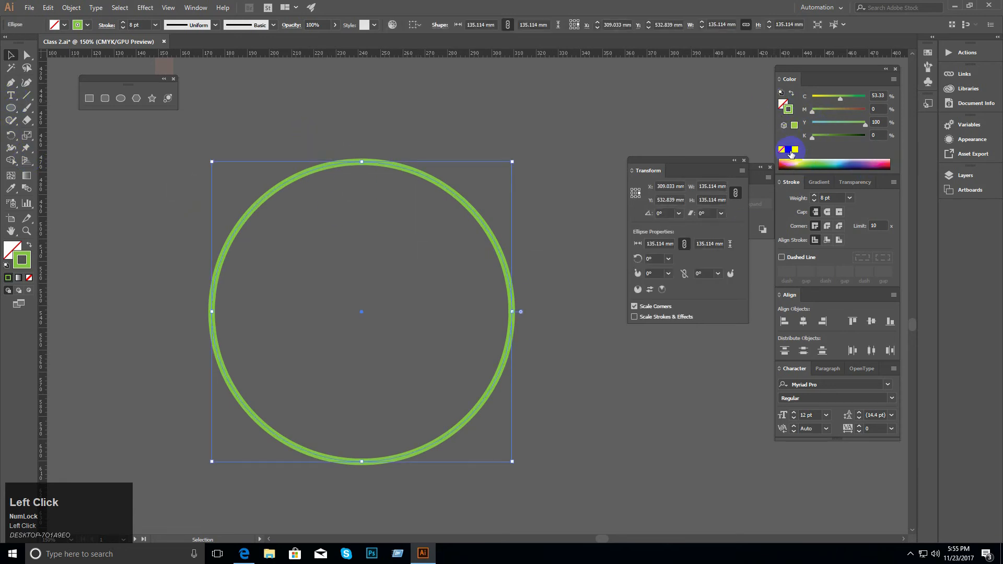
{"action": "left_click", "coordinate": [790, 150]}
{"action": "key", "text": "ctrl+z"}
{"action": "left_click", "coordinate": [783, 103]}
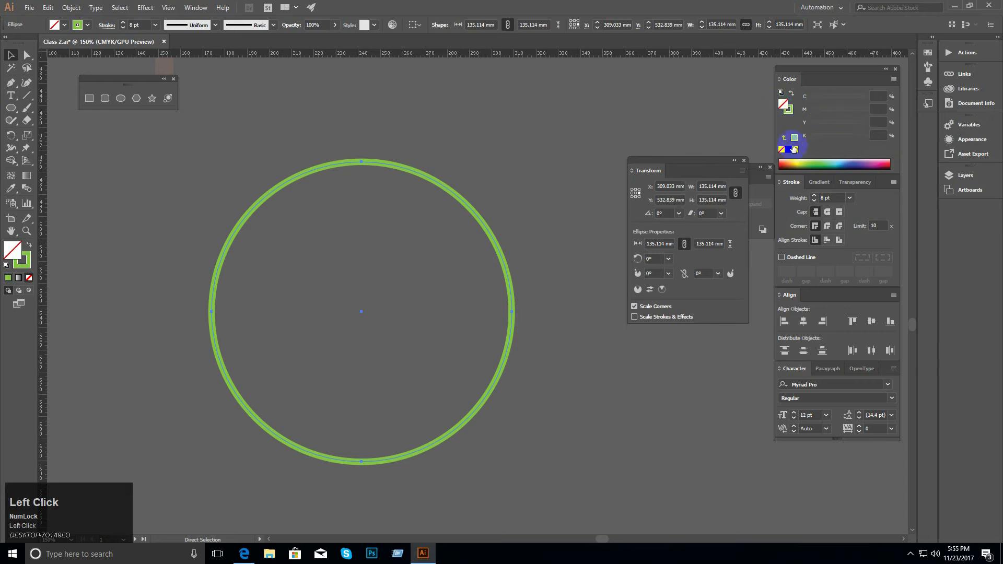
{"action": "left_click", "coordinate": [788, 163]}
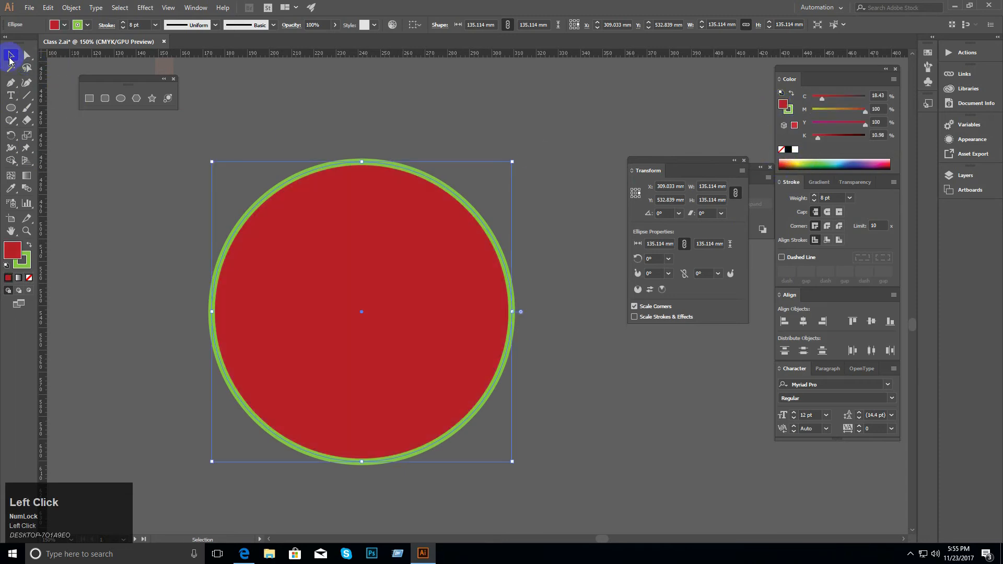
{"action": "left_click", "coordinate": [93, 231]}
Step: Duplicate the red circle horizontally so the copy sits just to its right
{"action": "left_click", "coordinate": [425, 308], "text": "ctrl+alt"}
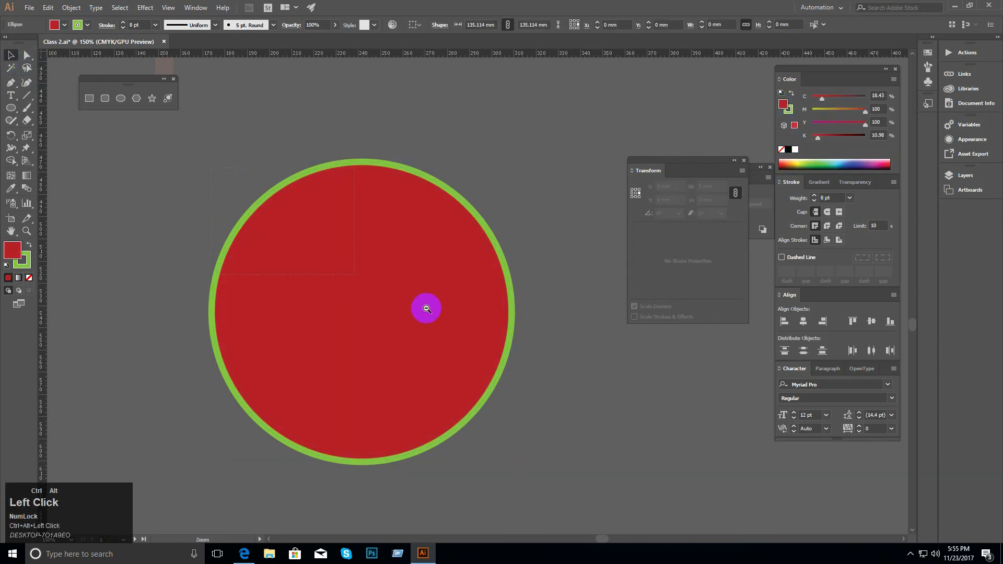
{"action": "key", "text": "ctrl+alt+space"}
{"action": "left_click", "coordinate": [429, 311], "text": "ctrl+alt"}
{"action": "left_click", "coordinate": [432, 312], "text": "ctrl+alt"}
{"action": "left_click_drag", "start_coordinate": [452, 300], "coordinate": [245, 254]}
{"action": "left_click", "coordinate": [307, 260], "text": "ctrl"}
{"action": "left_click", "coordinate": [302, 257], "text": "ctrl"}
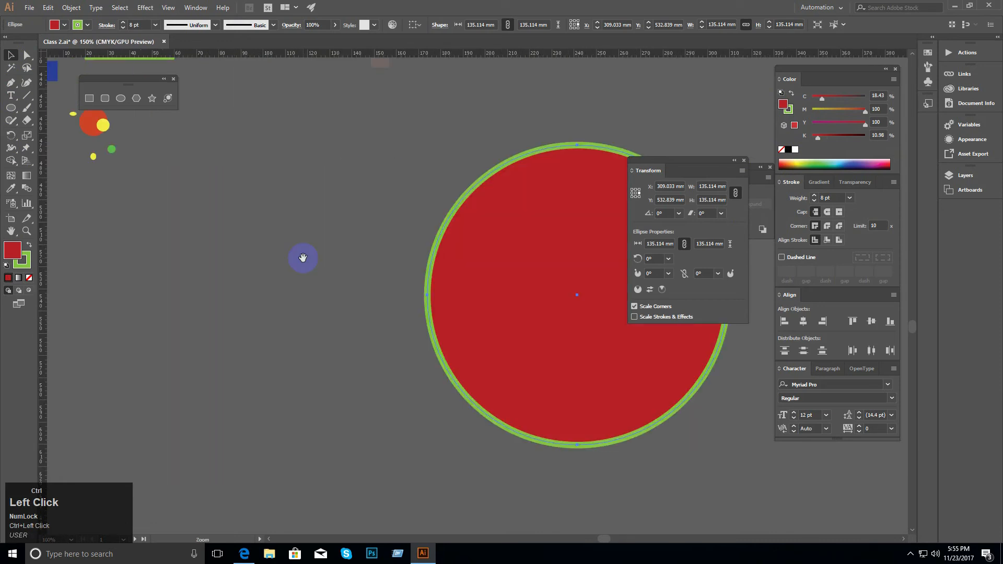
{"action": "left_click_drag", "start_coordinate": [398, 253], "coordinate": [71, 226]}
{"action": "left_click_drag", "start_coordinate": [257, 282], "coordinate": [517, 256]}
{"action": "key", "text": "ctrl+alt+space"}
{"action": "left_click", "coordinate": [438, 256], "text": "ctrl+alt"}
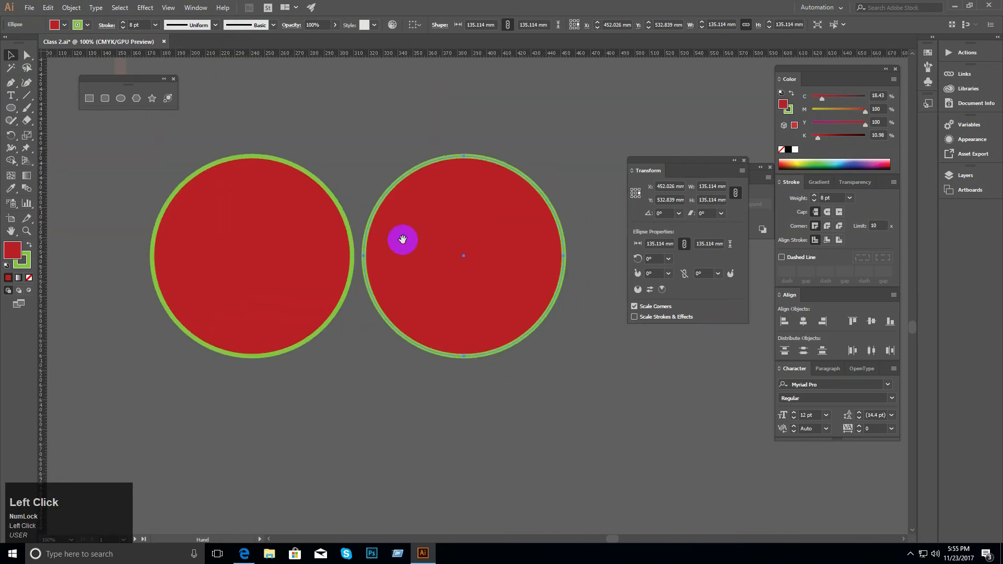
Step: Scale the copy down to about 71 mm in diameter and move it beside the large circle
{"action": "left_click_drag", "start_coordinate": [564, 156], "coordinate": [517, 196]}
{"action": "left_click_drag", "start_coordinate": [479, 258], "coordinate": [505, 226]}
{"action": "left_click", "coordinate": [426, 270], "text": "ctrl"}
{"action": "left_click", "coordinate": [426, 271], "text": "ctrl"}
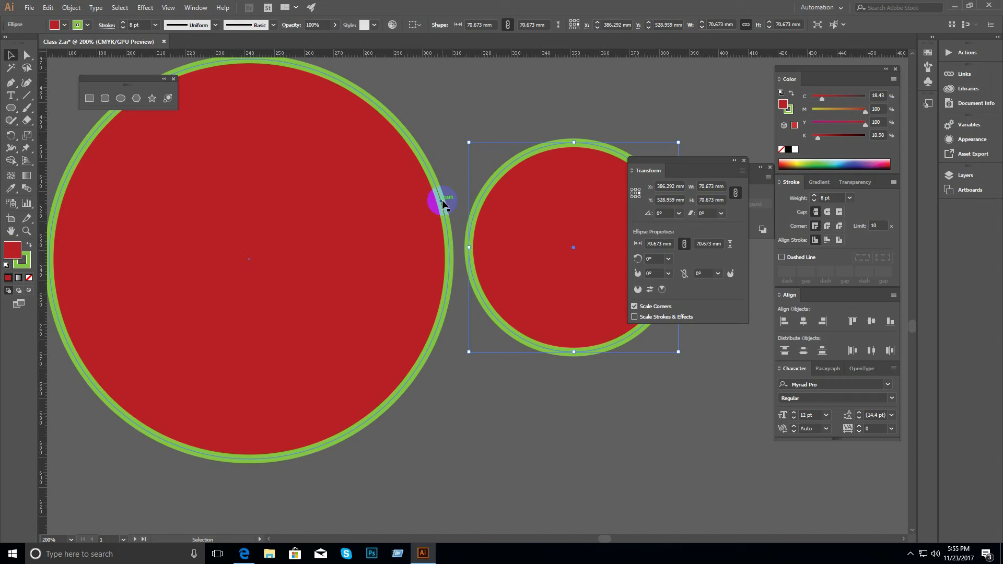
Step: Select the small circle and turn on Scale Strokes & Effects
{"action": "left_click", "coordinate": [530, 383]}
{"action": "left_click", "coordinate": [496, 288], "text": "ctrl+alt"}
{"action": "left_click", "coordinate": [486, 282], "text": "ctrl"}
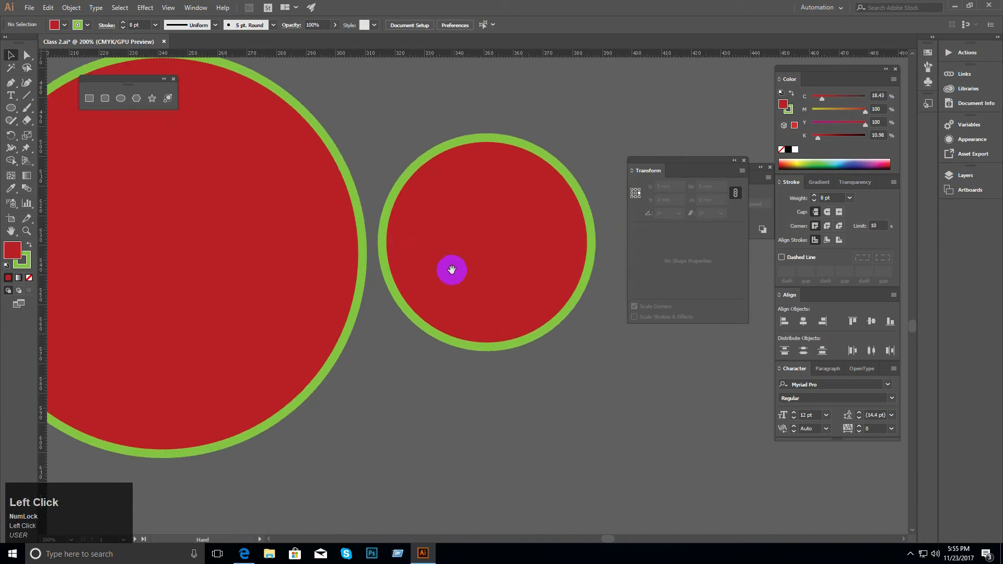
{"action": "left_click", "coordinate": [508, 283]}
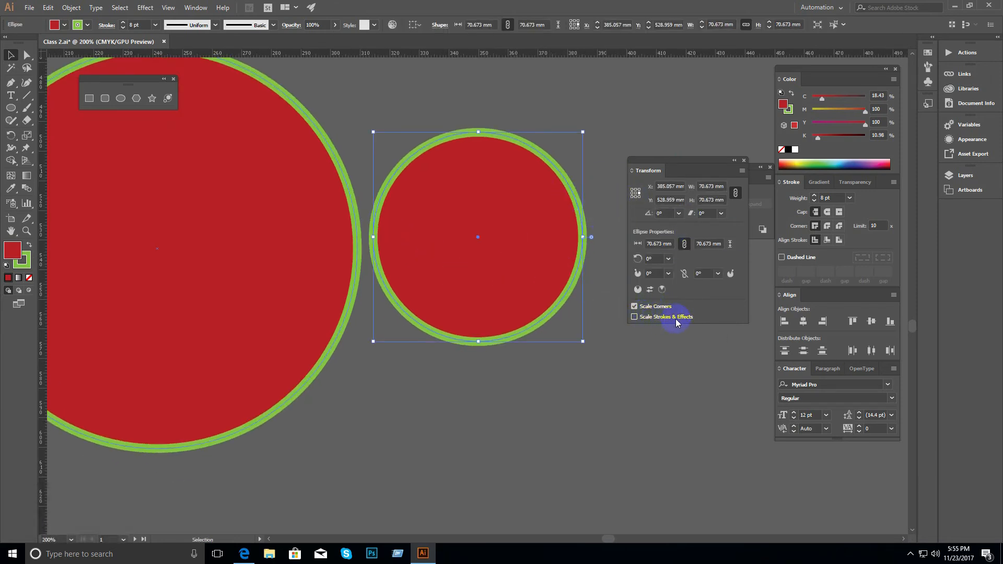
{"action": "left_click", "coordinate": [684, 158]}
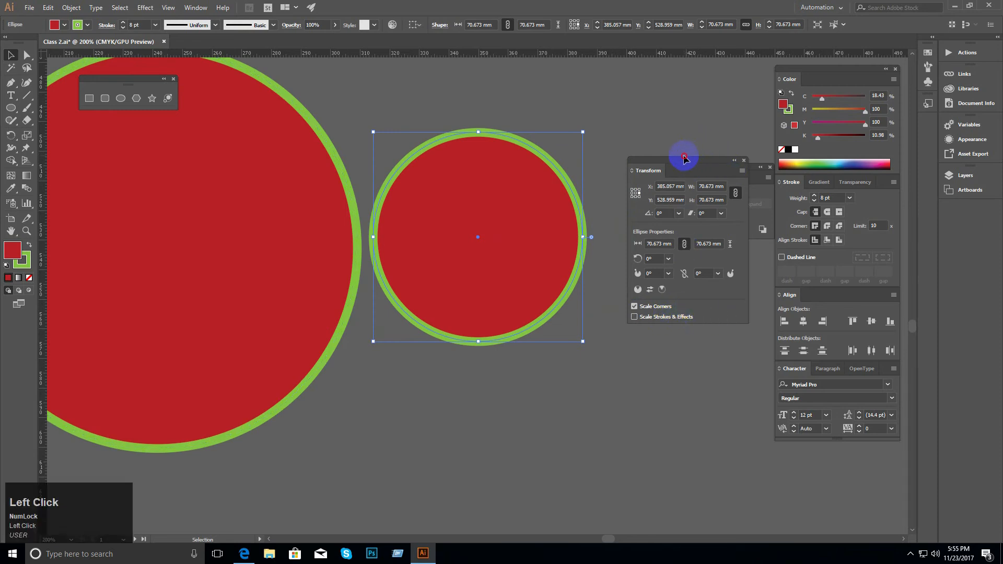
{"action": "left_click", "coordinate": [670, 124]}
{"action": "left_click", "coordinate": [472, 233]}
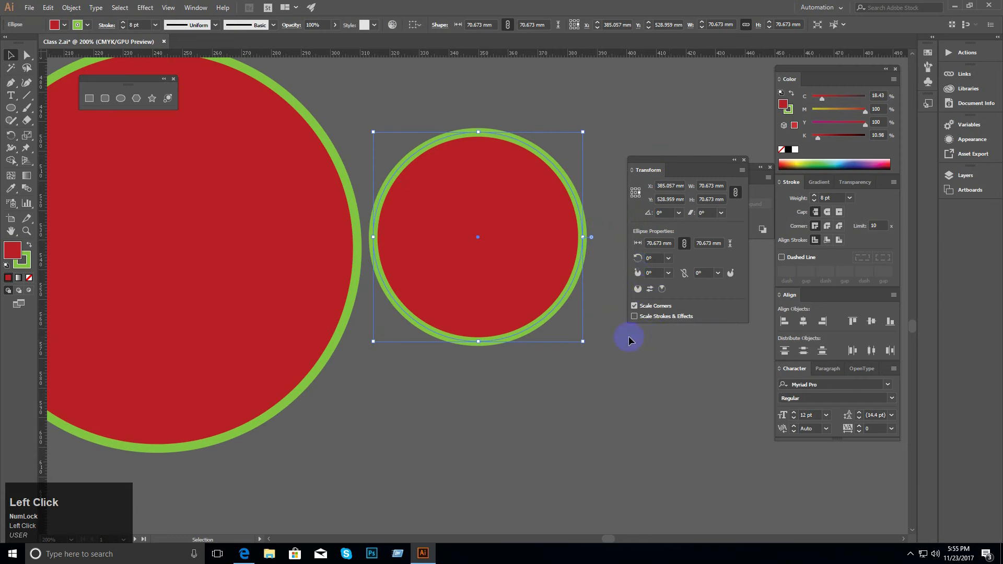
{"action": "left_click", "coordinate": [635, 316]}
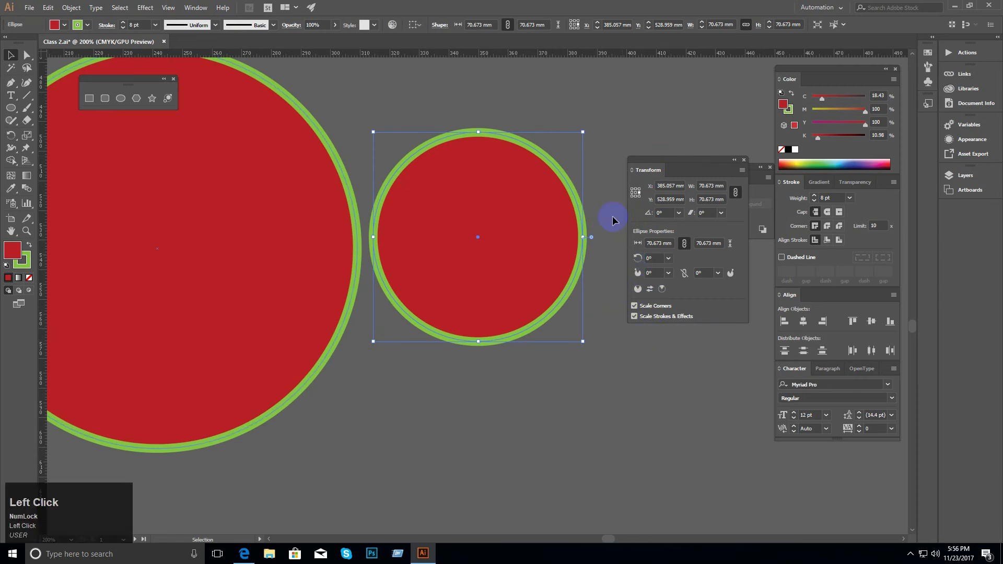
Step: Delete the small circle and place a full-size copy of the large red circle beside it
{"action": "key", "text": "ctrl+minus"}
{"action": "key", "text": "ctrl+minus"}
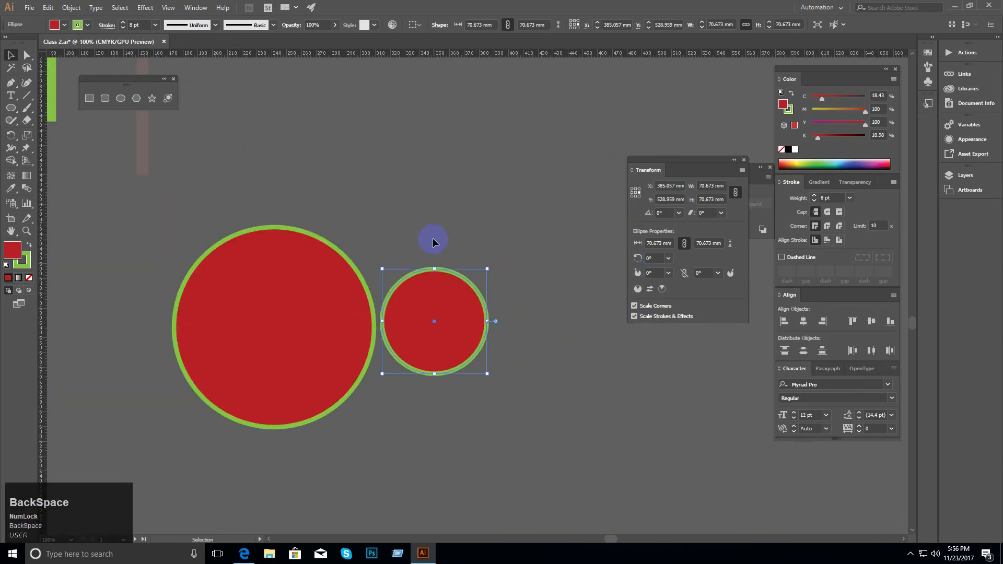
{"action": "key", "text": "BackSpace"}
{"action": "left_click_drag", "start_coordinate": [308, 362], "coordinate": [496, 386]}
{"action": "left_click", "coordinate": [578, 228]}
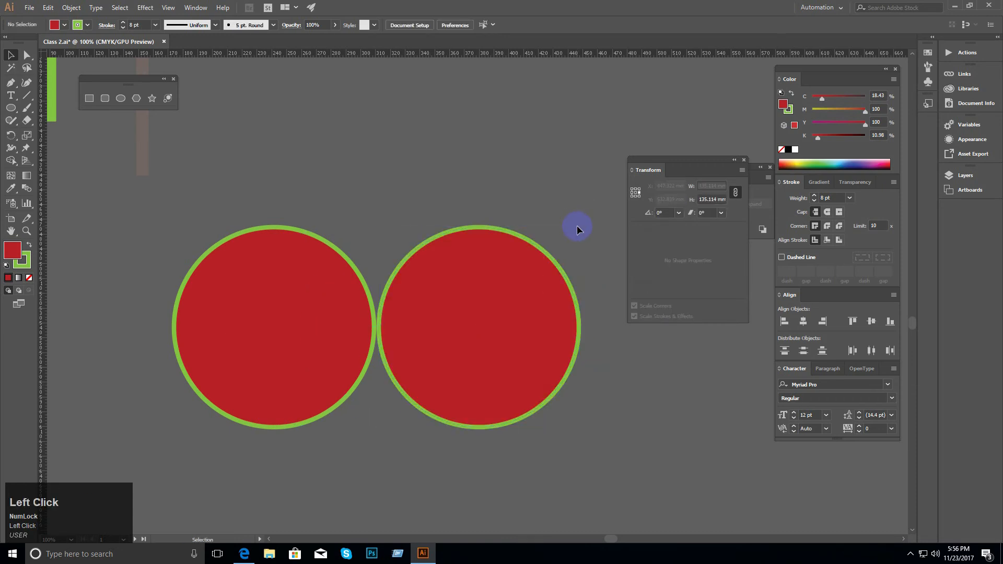
Step: Scale the new copy down to about 34 mm in diameter and move it against the large circle's right side
{"action": "left_click", "coordinate": [506, 285]}
{"action": "left_click_drag", "start_coordinate": [580, 228], "coordinate": [505, 279]}
{"action": "left_click_drag", "start_coordinate": [492, 320], "coordinate": [419, 321]}
{"action": "left_click", "coordinate": [444, 385]}
Step: Compare the small circle's outline thickness with the large circle's outline at different magnifications
{"action": "left_click", "coordinate": [448, 341], "text": "ctrl"}
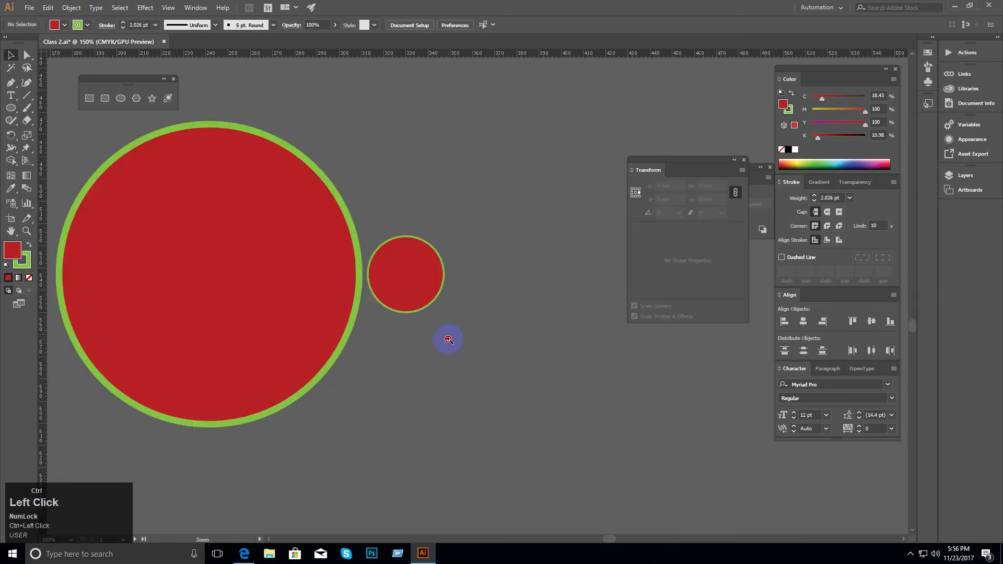
{"action": "left_click", "coordinate": [447, 341], "text": "ctrl"}
{"action": "left_click_drag", "start_coordinate": [418, 252], "coordinate": [487, 283]}
{"action": "left_click", "coordinate": [489, 283], "text": "ctrl+alt"}
{"action": "left_click", "coordinate": [489, 283], "text": "ctrl+alt"}
{"action": "left_click_drag", "start_coordinate": [424, 261], "coordinate": [266, 264]}
{"action": "left_click", "coordinate": [434, 271], "text": "ctrl"}
{"action": "left_click", "coordinate": [422, 274], "text": "ctrl+alt"}
{"action": "left_click", "coordinate": [422, 275], "text": "ctrl+alt"}
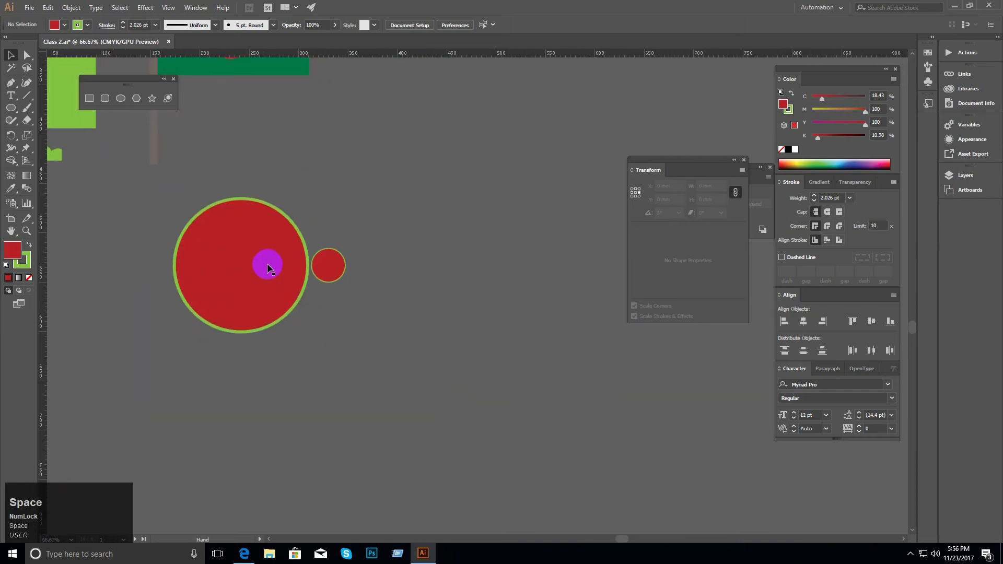
Step: Try enlarging the small circle to about 205 mm in diameter, and undo the enlargement
{"action": "left_click", "coordinate": [329, 266]}
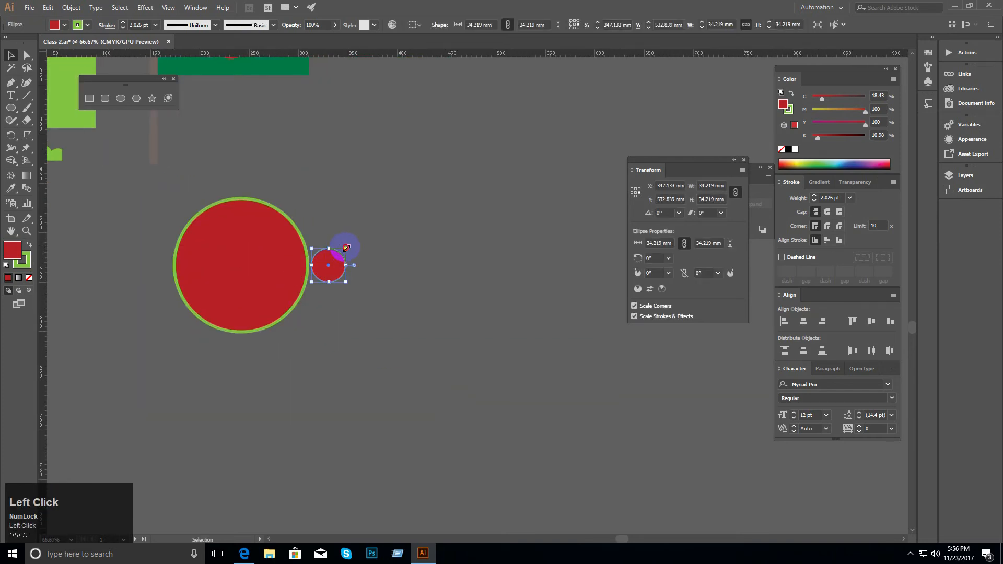
{"action": "left_click_drag", "start_coordinate": [346, 248], "coordinate": [493, 163]}
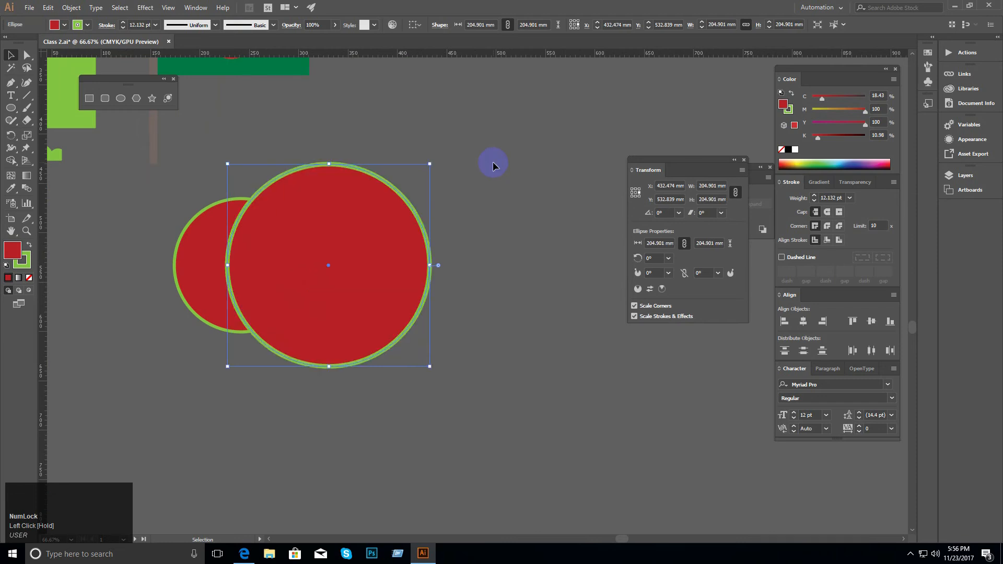
{"action": "key", "text": "ctrl+z"}
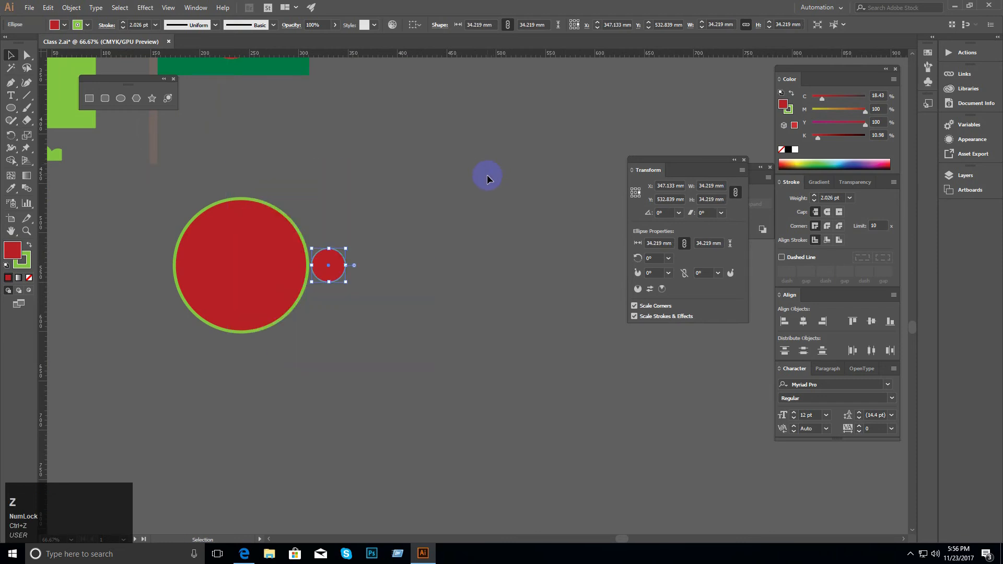
Step: Turn off Scale Strokes & Effects and enlarge the small circle to about 184 mm in diameter
{"action": "left_click", "coordinate": [393, 280], "text": "ctrl"}
{"action": "left_click_drag", "start_coordinate": [387, 276], "coordinate": [406, 269]}
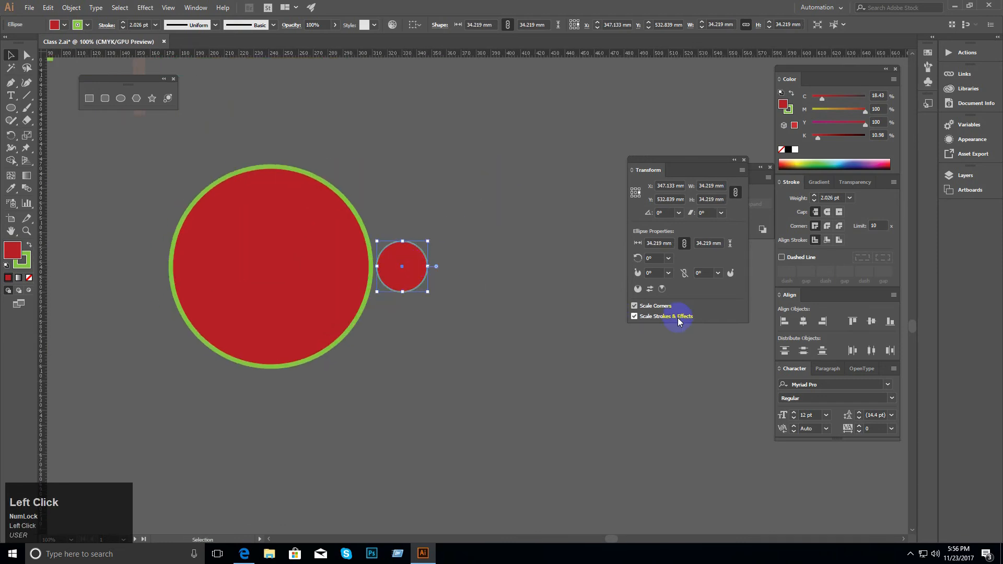
{"action": "left_click", "coordinate": [635, 316]}
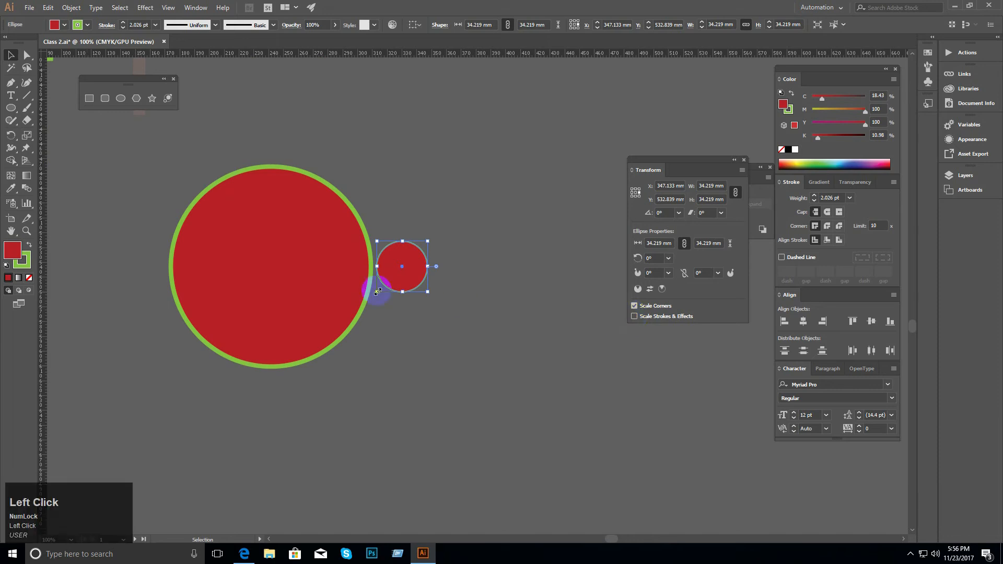
{"action": "left_click_drag", "start_coordinate": [428, 242], "coordinate": [568, 136]}
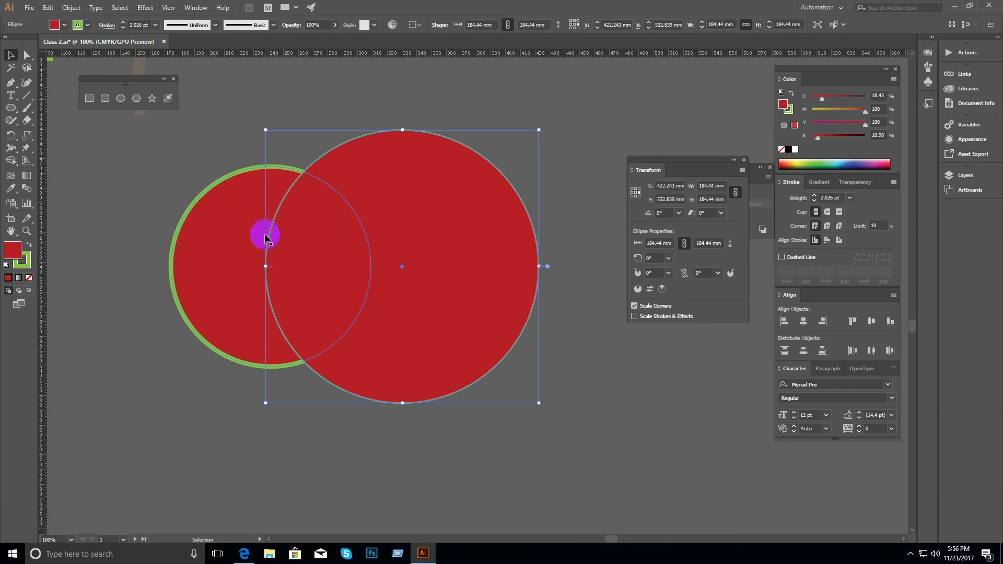
Step: Delete the enlarged circle and select the remaining red circle
{"action": "left_click", "coordinate": [406, 298], "text": "ctrl+alt"}
{"action": "left_click", "coordinate": [426, 301], "text": "ctrl"}
{"action": "left_click_drag", "start_coordinate": [426, 301], "coordinate": [296, 282]}
{"action": "left_click", "coordinate": [398, 293], "text": "ctrl+alt"}
{"action": "left_click_drag", "start_coordinate": [479, 353], "coordinate": [420, 291]}
{"action": "key", "text": "Delete"}
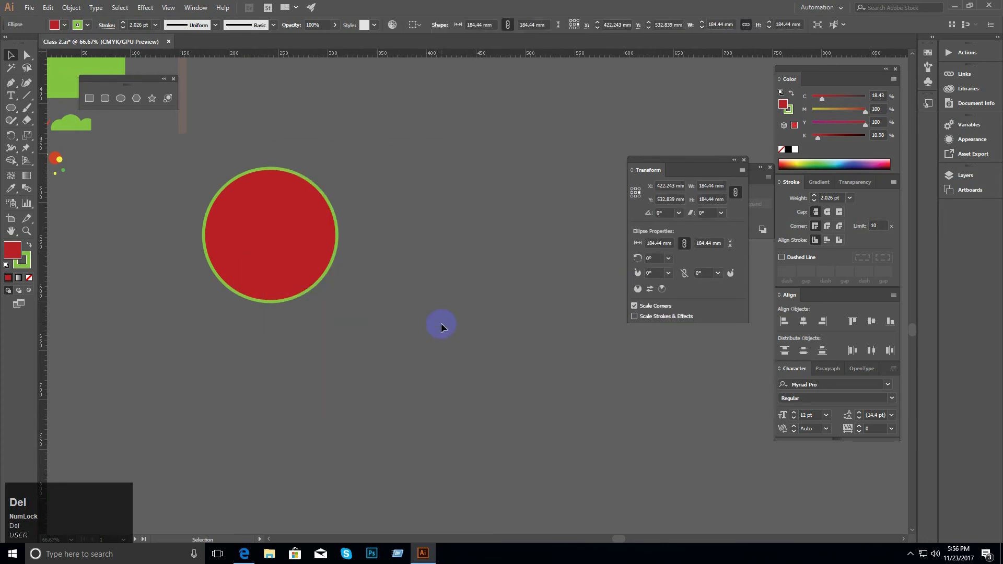
{"action": "left_click", "coordinate": [251, 224]}
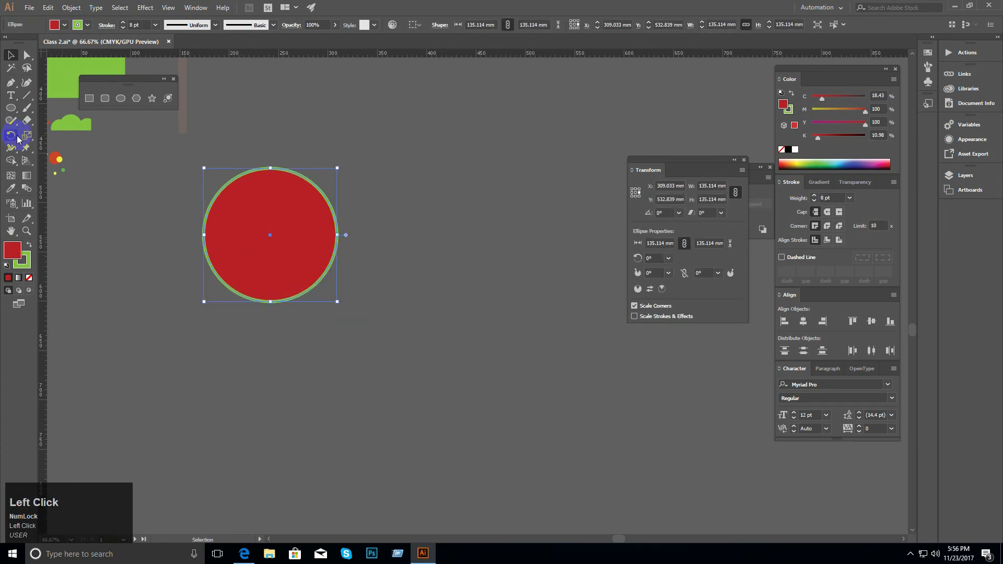
Step: Draw a rounded rectangle about 150 by 143 mm beside the circle and round its corners to about 22.8 mm
{"action": "left_click_drag", "start_coordinate": [14, 108], "coordinate": [149, 108]}
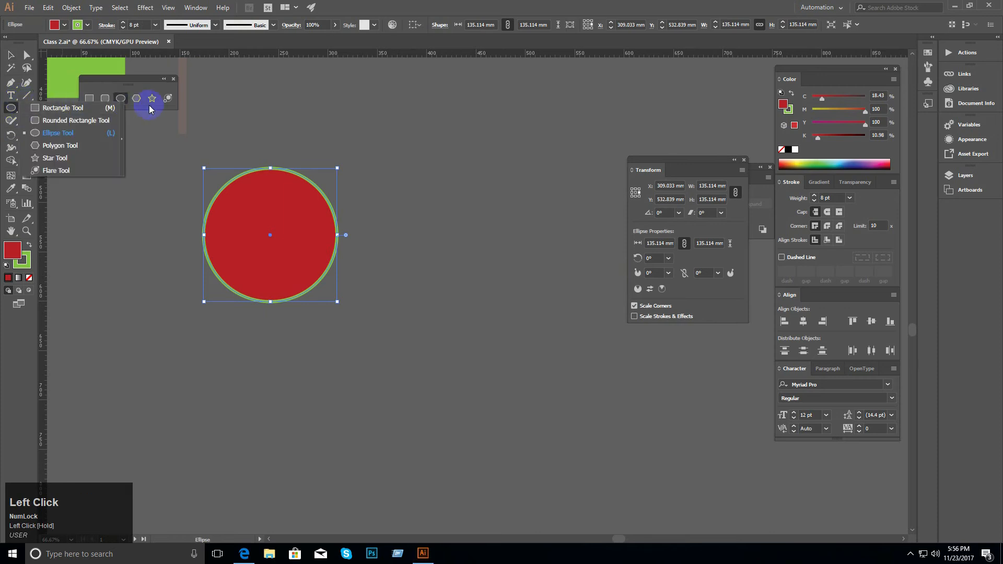
{"action": "left_click", "coordinate": [109, 104]}
{"action": "left_click_drag", "start_coordinate": [401, 174], "coordinate": [549, 315]}
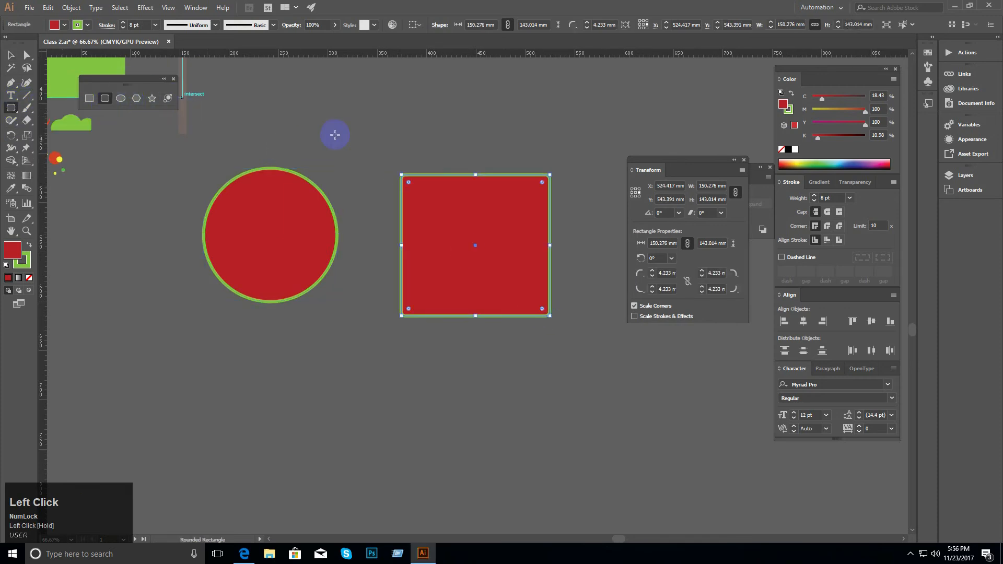
{"action": "left_click_drag", "start_coordinate": [409, 182], "coordinate": [421, 200]}
Step: Place a duplicate of the rounded rectangle to the right of the original
{"action": "left_click", "coordinate": [8, 61]}
{"action": "left_click", "coordinate": [470, 138]}
{"action": "left_click_drag", "start_coordinate": [476, 223], "coordinate": [264, 175]}
{"action": "key", "text": "space"}
{"action": "left_click", "coordinate": [412, 222], "text": "ctrl+alt"}
{"action": "left_click_drag", "start_coordinate": [253, 223], "coordinate": [399, 213]}
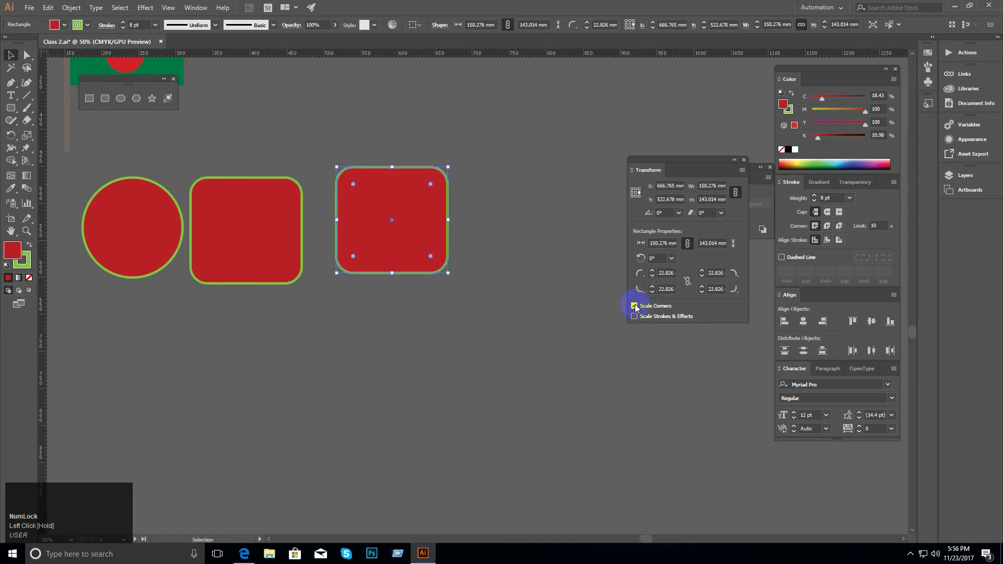
Step: Turn off Scale Corners, try shrinking the duplicate rectangle toward its centre to about 46 mm, and undo the resize
{"action": "key", "text": "ctrl+space"}
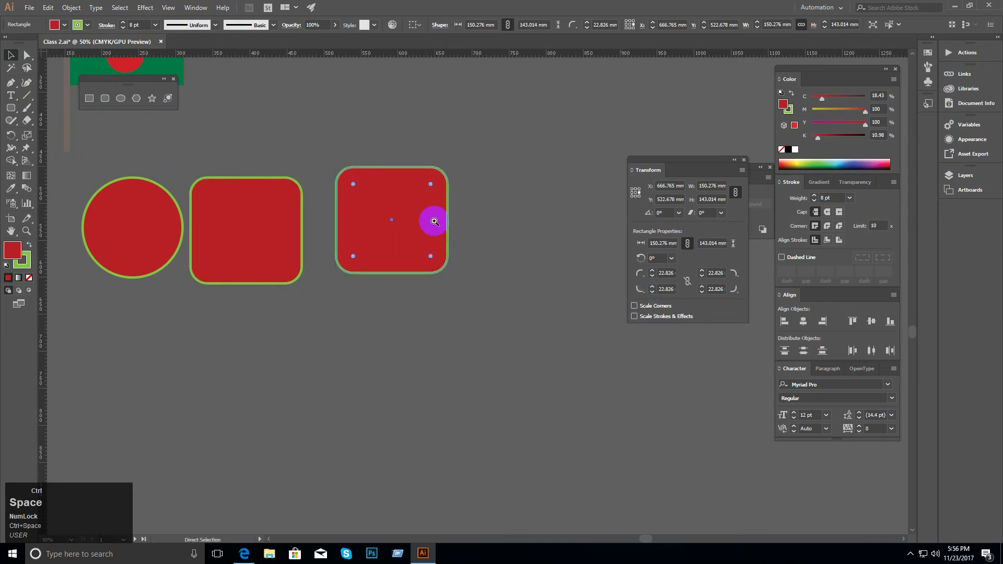
{"action": "left_click", "coordinate": [434, 221], "text": "ctrl"}
{"action": "left_click", "coordinate": [439, 226], "text": "ctrl"}
{"action": "left_click_drag", "start_coordinate": [476, 288], "coordinate": [412, 140]}
{"action": "left_click_drag", "start_coordinate": [496, 140], "coordinate": [396, 201]}
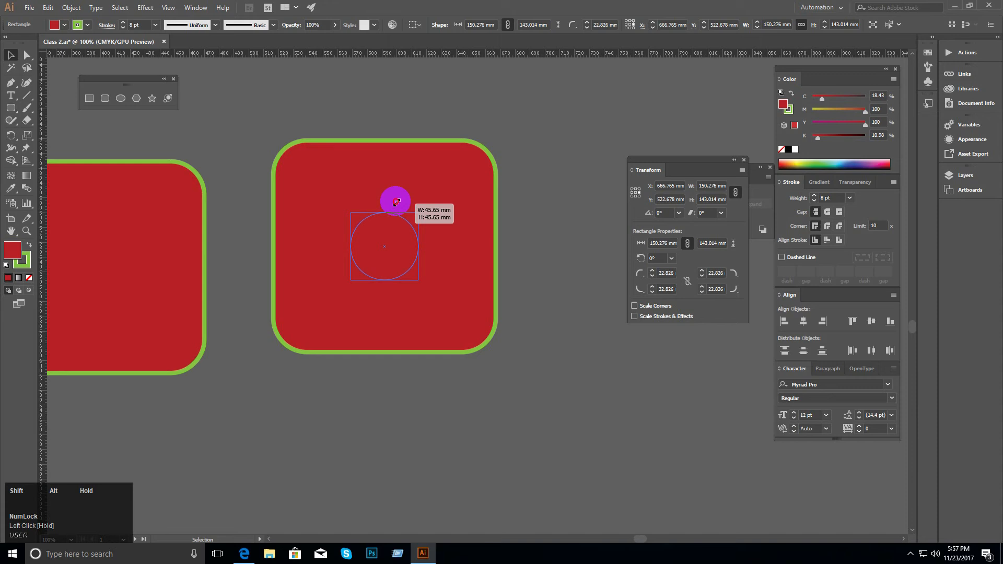
{"action": "mouse_move", "coordinate": [395, 202]}
{"action": "left_mouse_down"}
{"action": "mouse_move", "coordinate": [457, 161]}
{"action": "mouse_move", "coordinate": [396, 208]}
{"action": "mouse_move", "coordinate": [446, 182]}
{"action": "mouse_move", "coordinate": [402, 198]}
{"action": "left_mouse_up"}
{"action": "key", "text": "ctrl+z"}
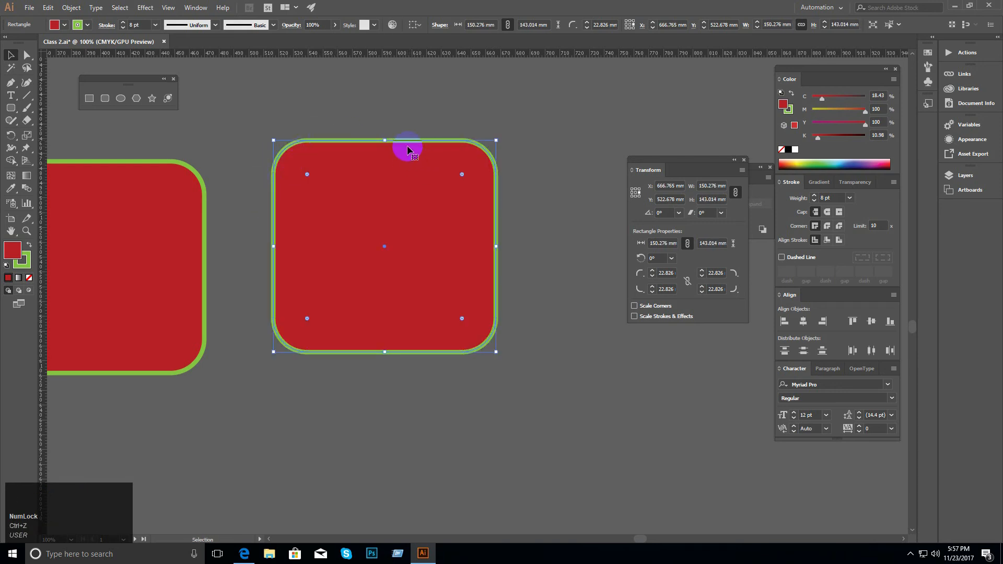
Step: Try shrinking the duplicate rectangle from its corner two more times, undoing each attempt
{"action": "left_click_drag", "start_coordinate": [495, 139], "coordinate": [437, 189]}
{"action": "key", "text": "ctrl+z"}
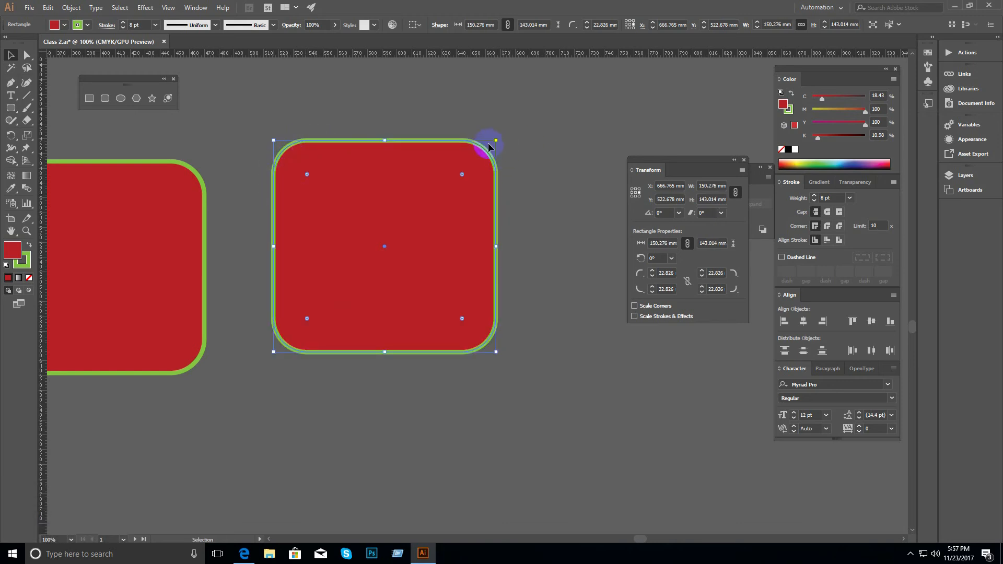
{"action": "left_click_drag", "start_coordinate": [493, 145], "coordinate": [403, 220]}
{"action": "key", "text": "ctrl+z"}
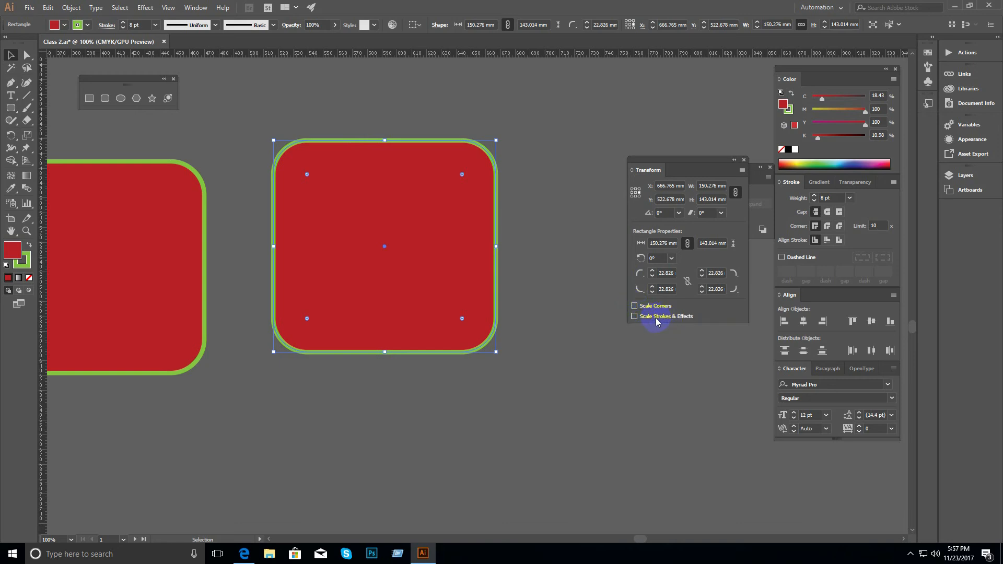
Step: Turn on both Scale Strokes & Effects and Scale Corners for the duplicate rectangle
{"action": "left_click", "coordinate": [635, 317]}
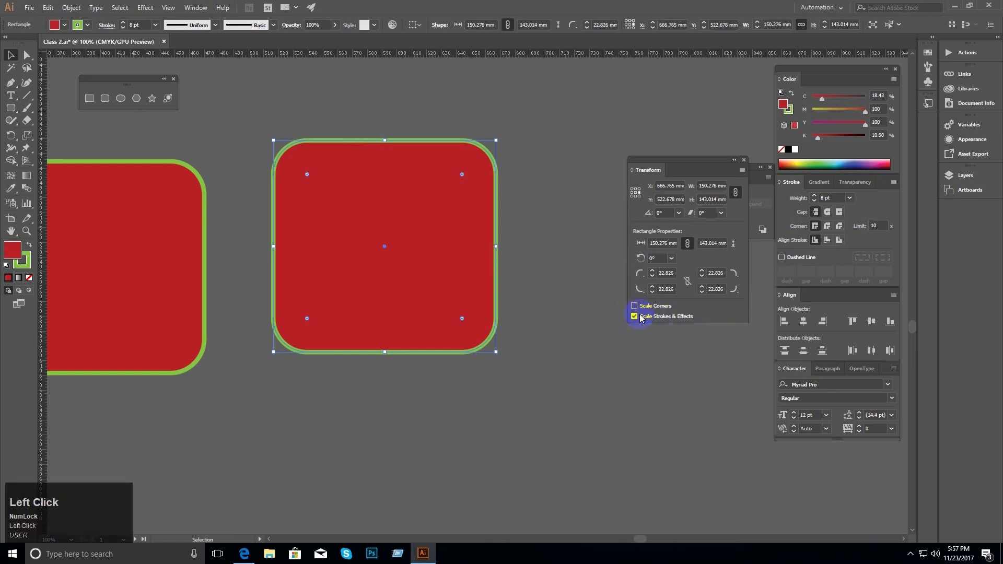
{"action": "left_click", "coordinate": [634, 307]}
Step: Try shrinking the duplicate rectangle toward its centre, examine its outline and corners up close, and undo the shrink
{"action": "left_click_drag", "start_coordinate": [497, 140], "coordinate": [401, 227]}
{"action": "left_click", "coordinate": [421, 246]}
{"action": "key", "text": "ctrl+space"}
{"action": "left_click", "coordinate": [426, 277]}
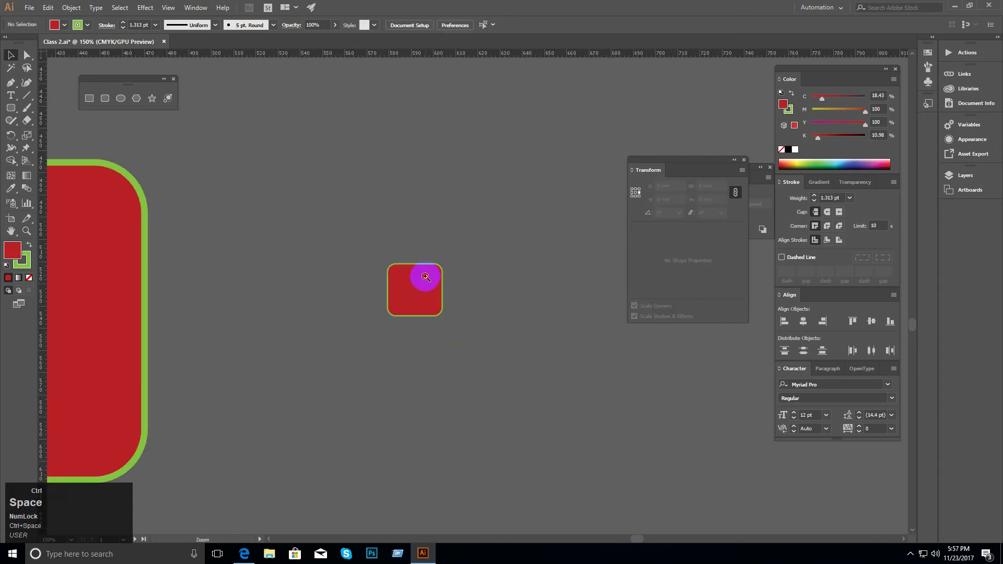
{"action": "left_click", "coordinate": [425, 277], "text": "ctrl"}
{"action": "left_click", "coordinate": [428, 276], "text": "ctrl"}
{"action": "left_click_drag", "start_coordinate": [502, 303], "coordinate": [378, 210]}
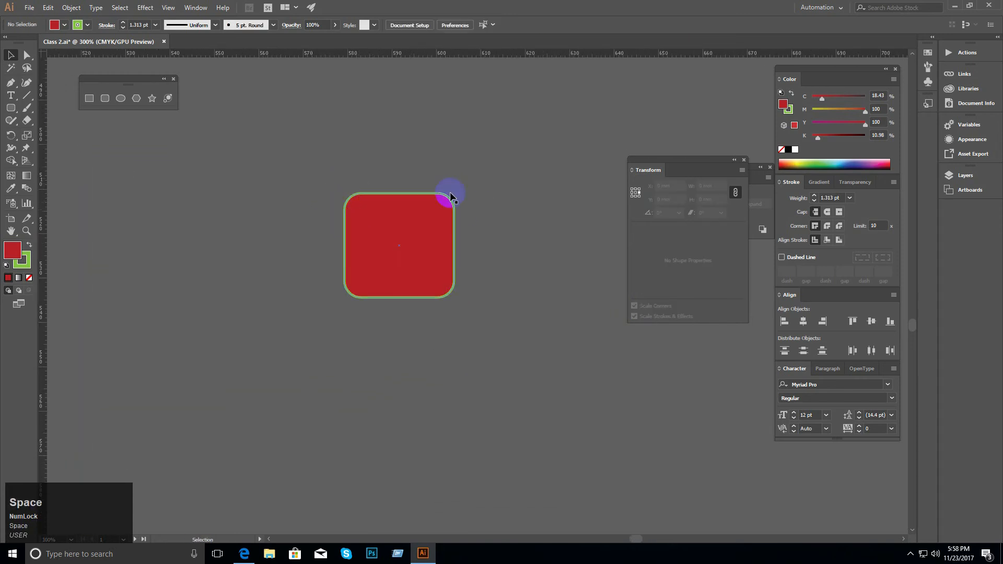
{"action": "left_click", "coordinate": [488, 226], "text": "ctrl+alt"}
{"action": "left_click", "coordinate": [375, 249], "text": "ctrl+alt"}
{"action": "left_click_drag", "start_coordinate": [399, 247], "coordinate": [463, 138]}
{"action": "key", "text": "ctrl+z"}
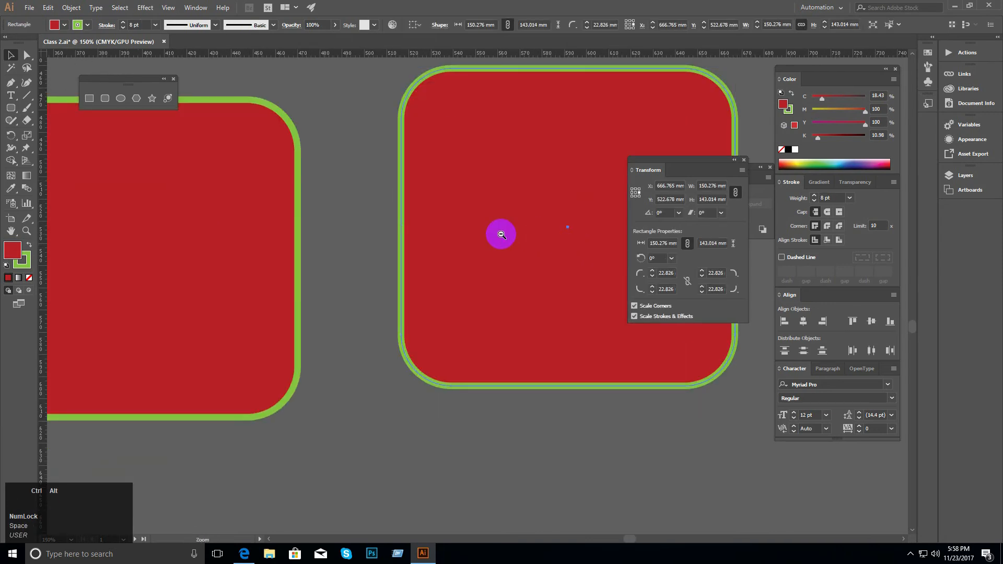
Step: Move the duplicate rounded rectangle slightly lower beside the original and deselect it
{"action": "left_click", "coordinate": [501, 235], "text": "ctrl+alt"}
{"action": "left_click_drag", "start_coordinate": [456, 237], "coordinate": [487, 212]}
{"action": "left_click_drag", "start_coordinate": [457, 255], "coordinate": [428, 183]}
{"action": "left_click_drag", "start_coordinate": [488, 222], "coordinate": [462, 216]}
{"action": "left_click", "coordinate": [471, 346]}
{"action": "left_click", "coordinate": [462, 256], "text": "ctrl+alt"}
{"action": "left_click", "coordinate": [462, 256], "text": "ctrl+alt"}
{"action": "left_click_drag", "start_coordinate": [459, 280], "coordinate": [417, 191]}
{"action": "left_click_drag", "start_coordinate": [445, 222], "coordinate": [469, 236]}
{"action": "left_click", "coordinate": [564, 214]}
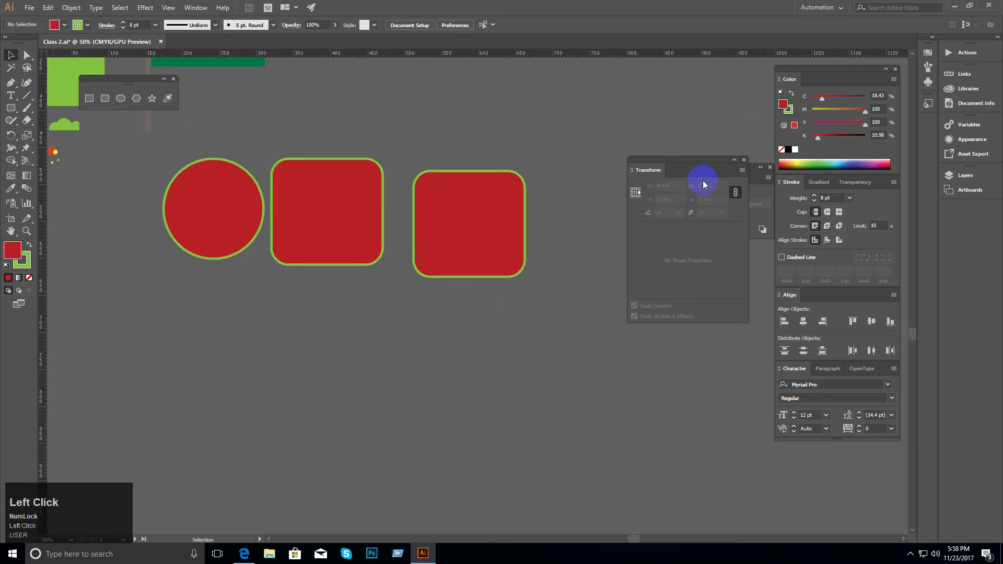
Step: Close the Transform panel and reposition the Pathfinder panel clear of the shapes
{"action": "left_click", "coordinate": [744, 159]}
{"action": "left_click_drag", "start_coordinate": [667, 172], "coordinate": [624, 158]}
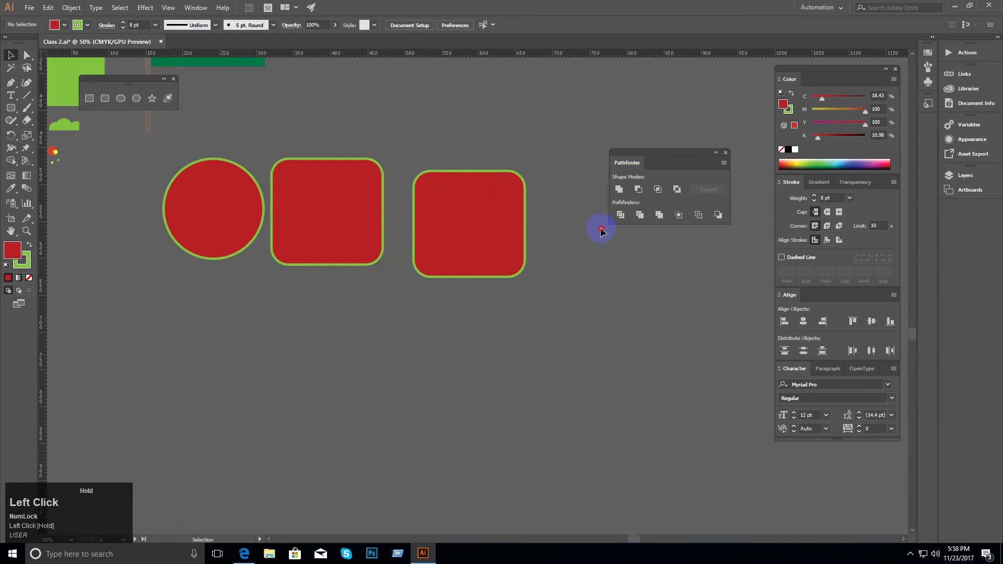
{"action": "left_click", "coordinate": [490, 241], "text": "ctrl"}
{"action": "left_click_drag", "start_coordinate": [465, 221], "coordinate": [520, 191]}
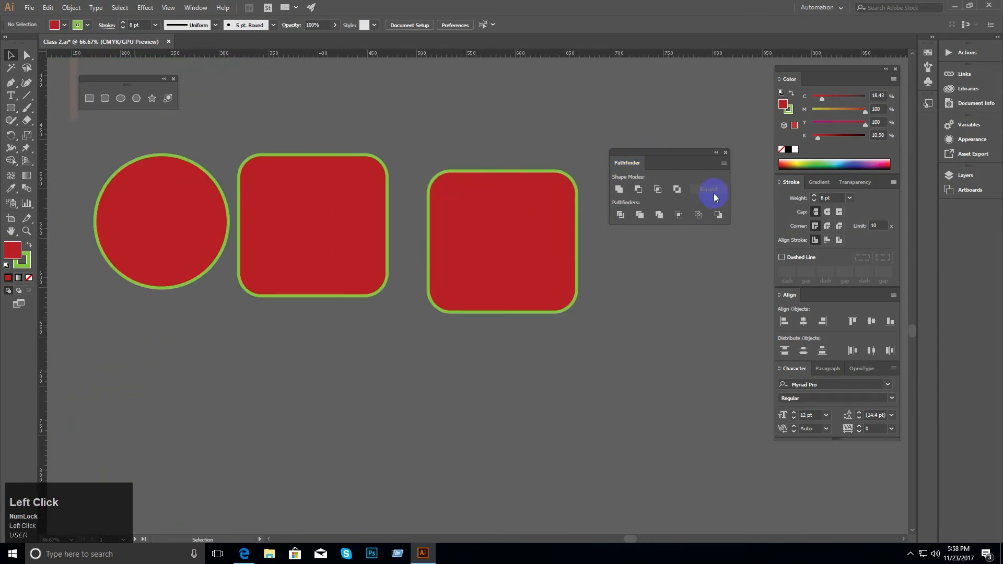
{"action": "left_click_drag", "start_coordinate": [669, 153], "coordinate": [688, 181]}
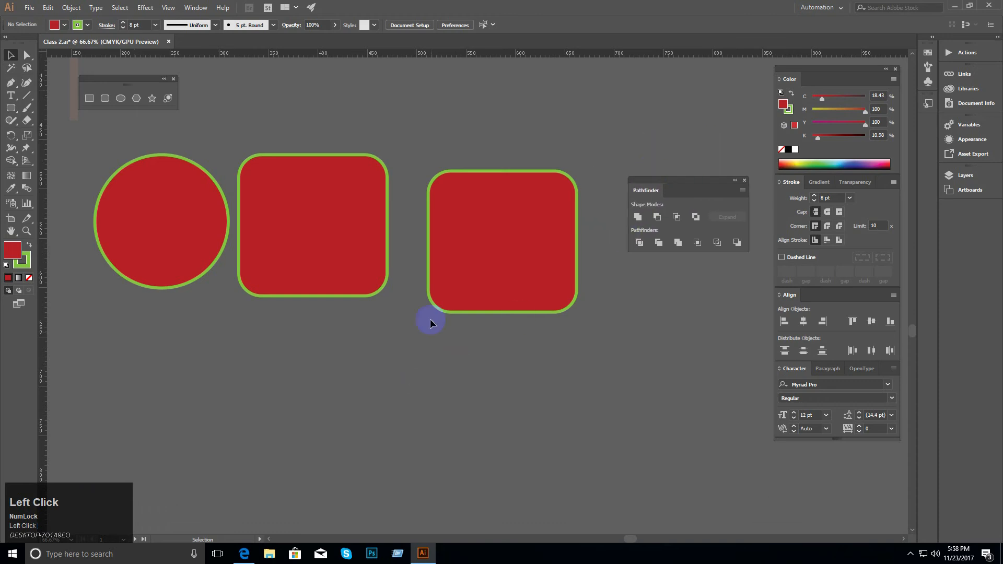
{"action": "left_click", "coordinate": [418, 282], "text": "ctrl+alt"}
{"action": "left_click", "coordinate": [416, 281], "text": "ctrl+alt"}
{"action": "left_click_drag", "start_coordinate": [389, 264], "coordinate": [303, 237]}
{"action": "left_click", "coordinate": [422, 265], "text": "ctrl"}
{"action": "left_click_drag", "start_coordinate": [418, 263], "coordinate": [363, 213]}
{"action": "left_click", "coordinate": [415, 274], "text": "ctrl+alt"}
{"action": "left_click", "coordinate": [452, 264], "text": "ctrl"}
{"action": "left_click_drag", "start_coordinate": [449, 262], "coordinate": [412, 247]}
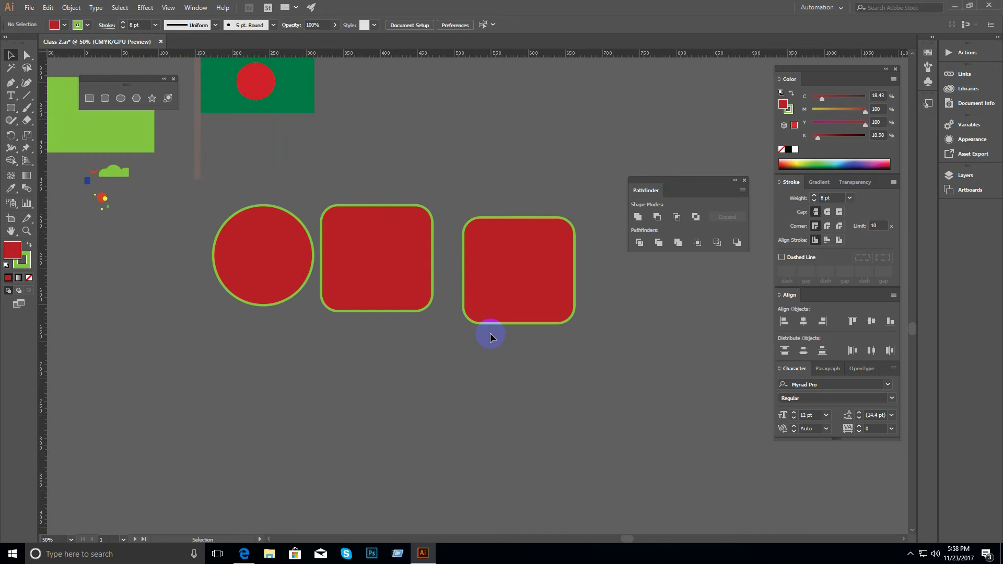
Step: Swap the circle's fill and stroke colours and remove its fill, leaving a red outline
{"action": "left_click", "coordinate": [259, 245], "text": "shift"}
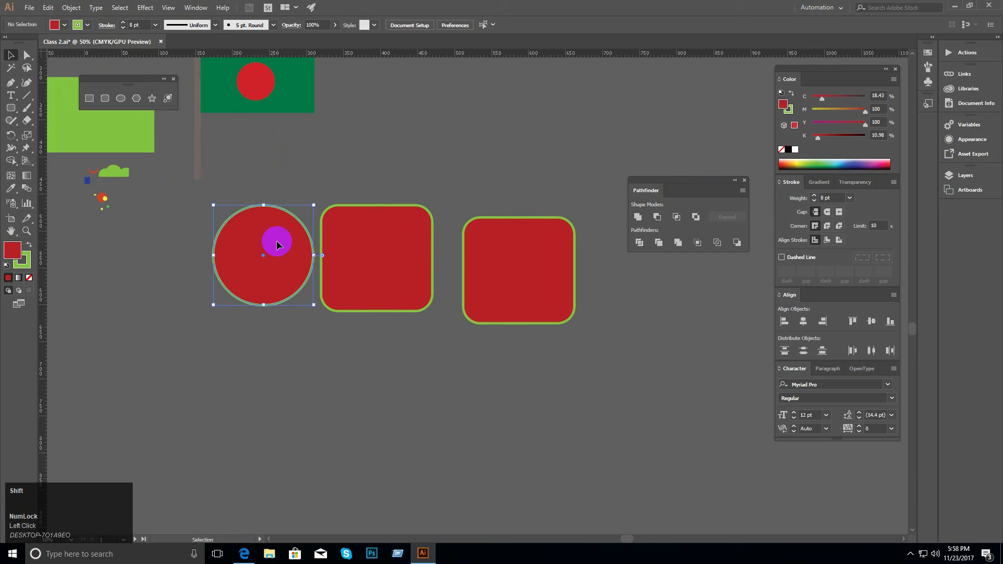
{"action": "key", "text": "shift+x"}
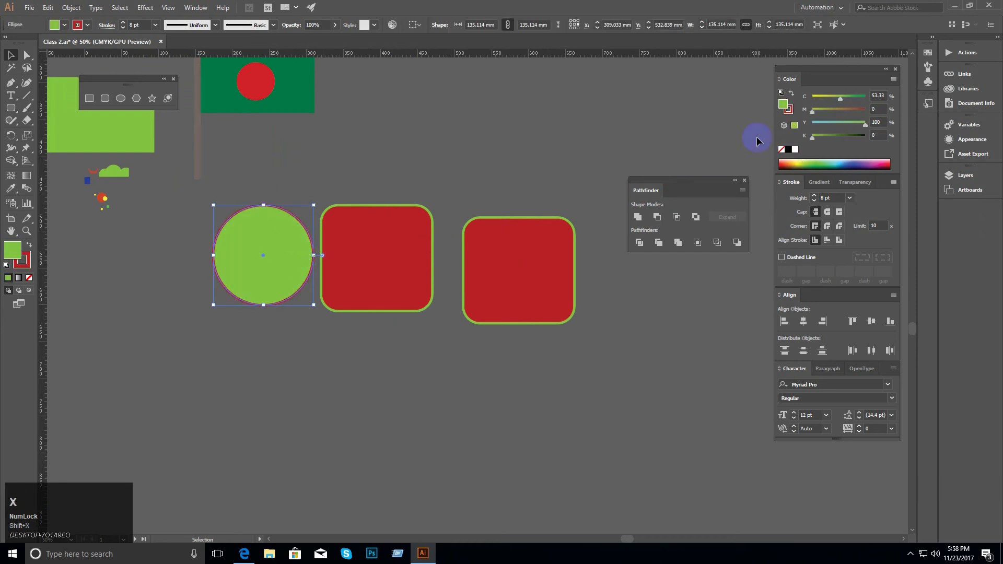
{"action": "left_click", "coordinate": [782, 149]}
Step: Increase the circle's stroke weight to 15 pt and deselect the circle
{"action": "left_click", "coordinate": [313, 259], "text": "ctrl"}
{"action": "left_click", "coordinate": [460, 279], "text": "ctrl"}
{"action": "left_click_drag", "start_coordinate": [434, 257], "coordinate": [399, 243]}
{"action": "left_click", "coordinate": [811, 197]}
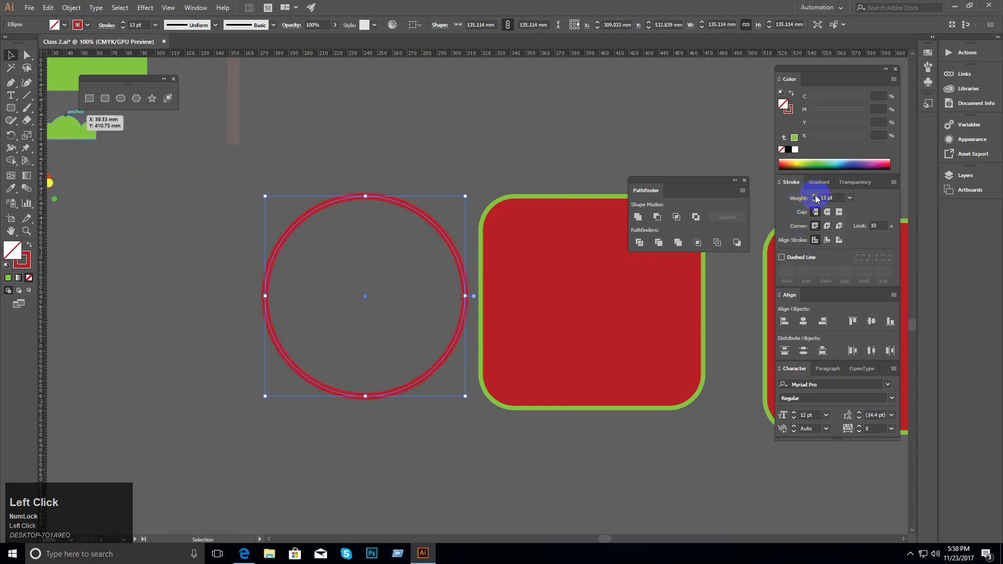
{"action": "left_click", "coordinate": [813, 195]}
{"action": "left_click", "coordinate": [814, 195]}
{"action": "left_click", "coordinate": [368, 189]}
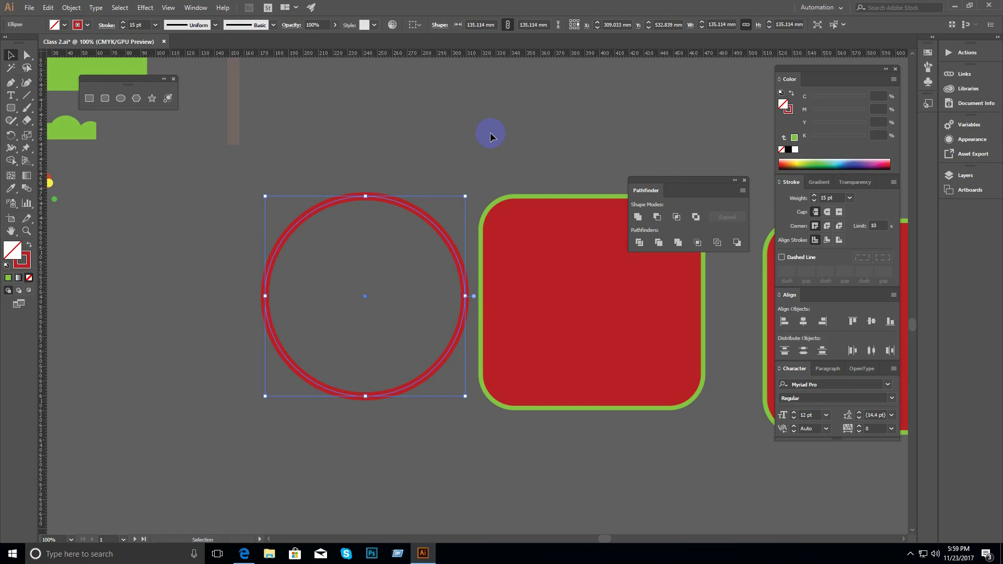
{"action": "left_click", "coordinate": [461, 147]}
Step: Examine the circle's thick red outline and its underlying path at different magnifications, selected and deselected
{"action": "left_click", "coordinate": [440, 280], "text": "ctrl"}
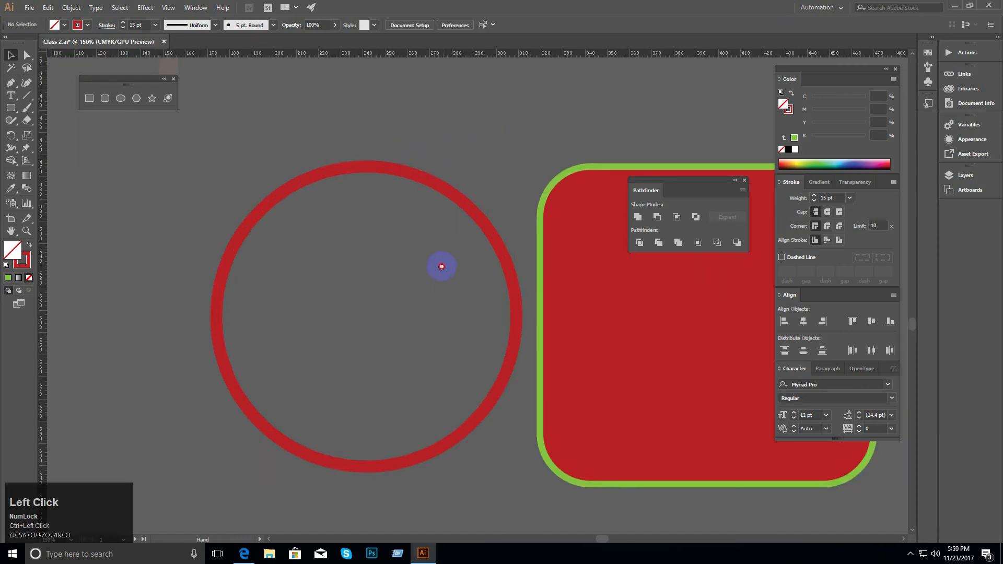
{"action": "left_click_drag", "start_coordinate": [441, 267], "coordinate": [418, 242]}
{"action": "left_click", "coordinate": [306, 146]}
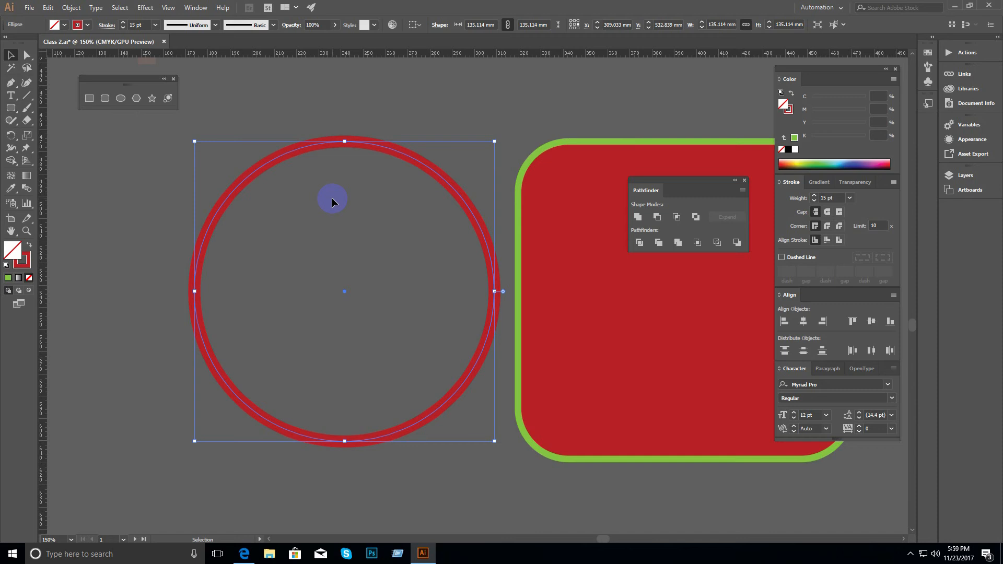
{"action": "left_click", "coordinate": [320, 228]}
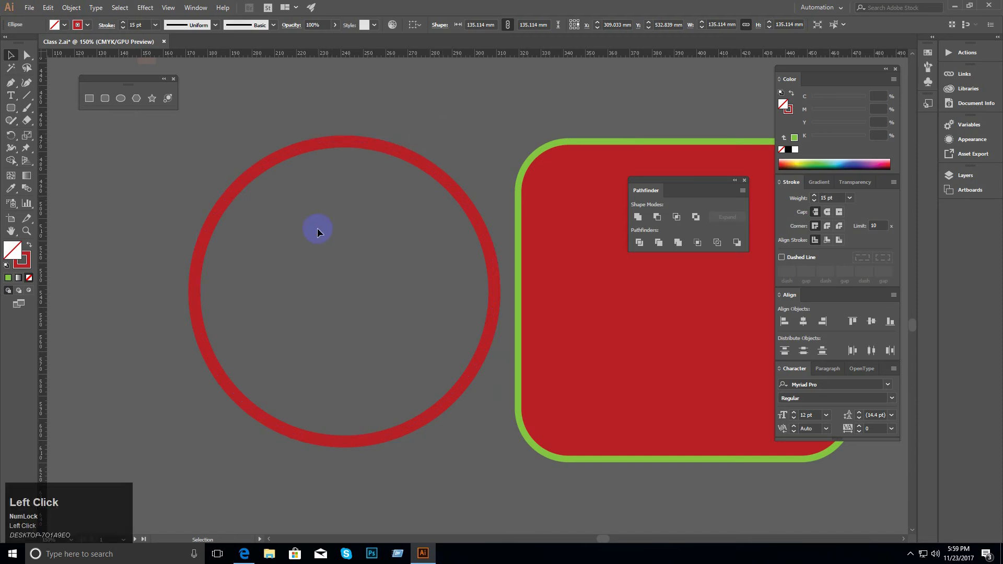
{"action": "left_click", "coordinate": [299, 151]}
{"action": "left_click", "coordinate": [397, 261], "text": "ctrl"}
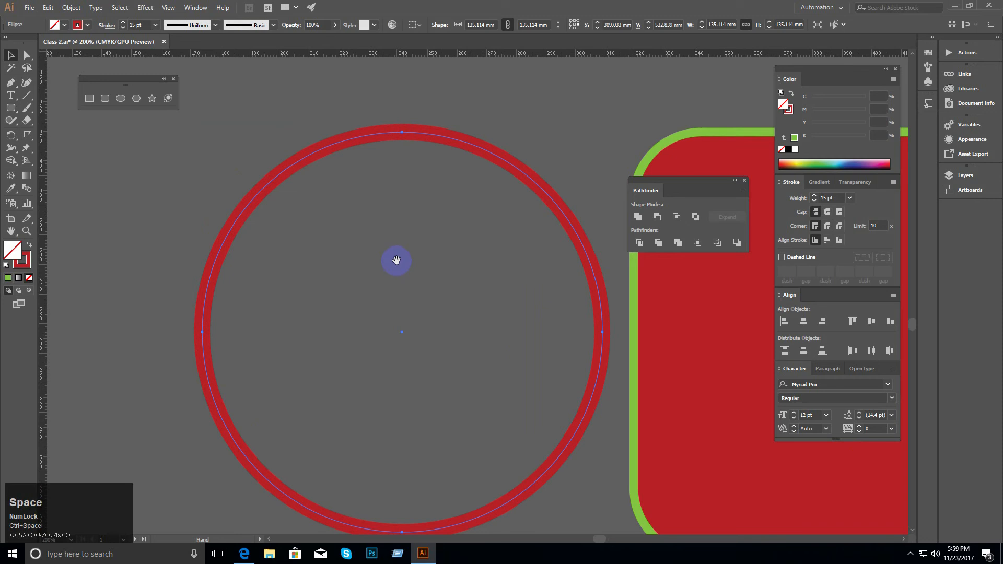
{"action": "left_click_drag", "start_coordinate": [403, 256], "coordinate": [373, 254]}
{"action": "left_click", "coordinate": [374, 251], "text": "ctrl+alt"}
{"action": "left_click", "coordinate": [431, 266], "text": "ctrl"}
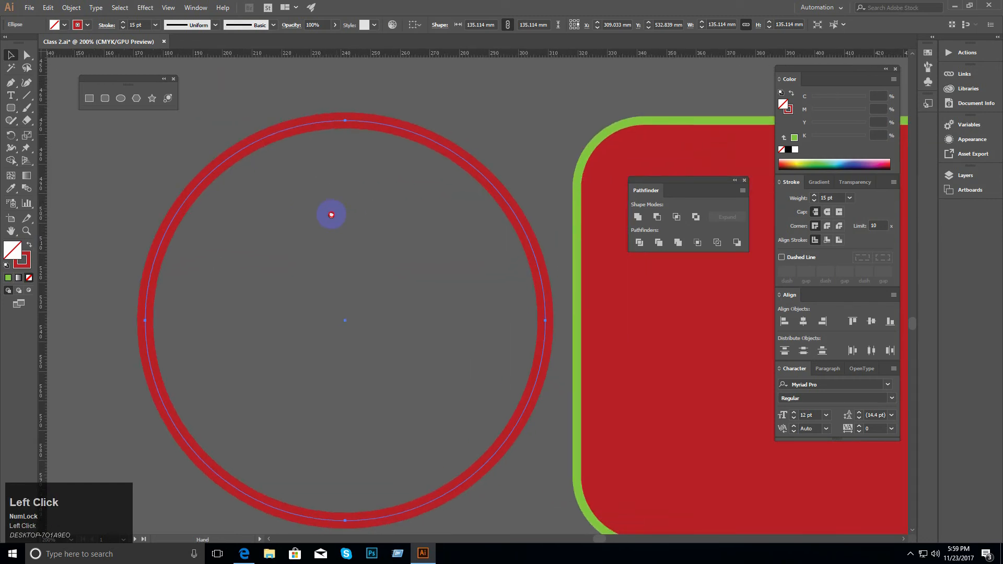
{"action": "left_click", "coordinate": [177, 165]}
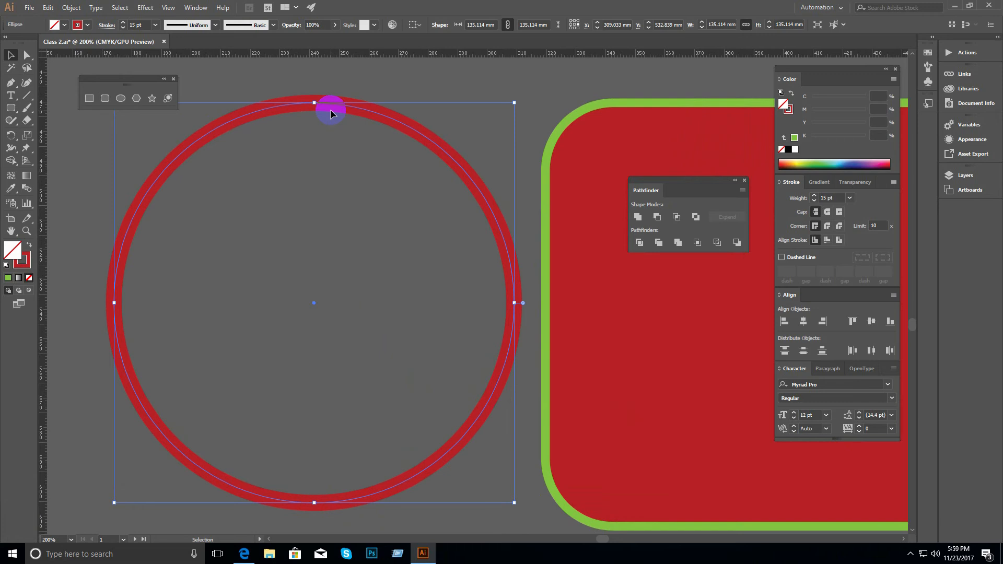
Step: Make the circle's stroke colour active, view the Expand options for Fill and Stroke, and cancel without expanding
{"action": "left_click", "coordinate": [789, 111]}
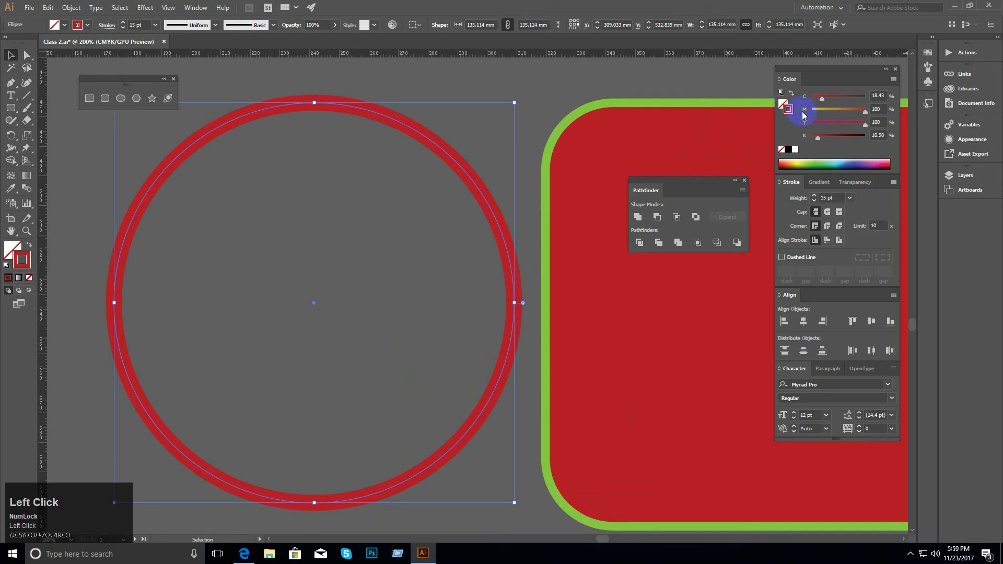
{"action": "left_click", "coordinate": [73, 12]}
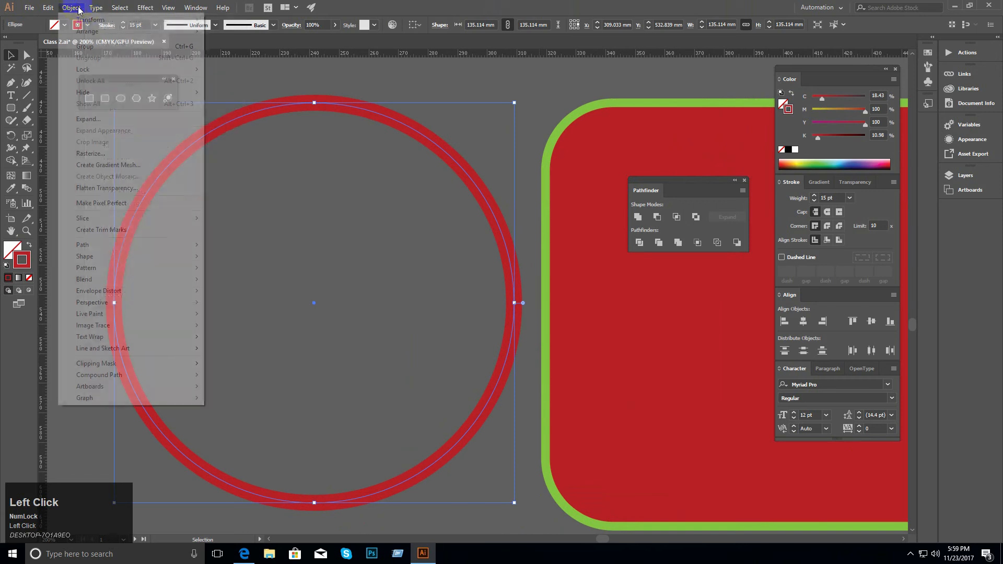
{"action": "left_click", "coordinate": [86, 121]}
{"action": "left_click_drag", "start_coordinate": [496, 190], "coordinate": [379, 150]}
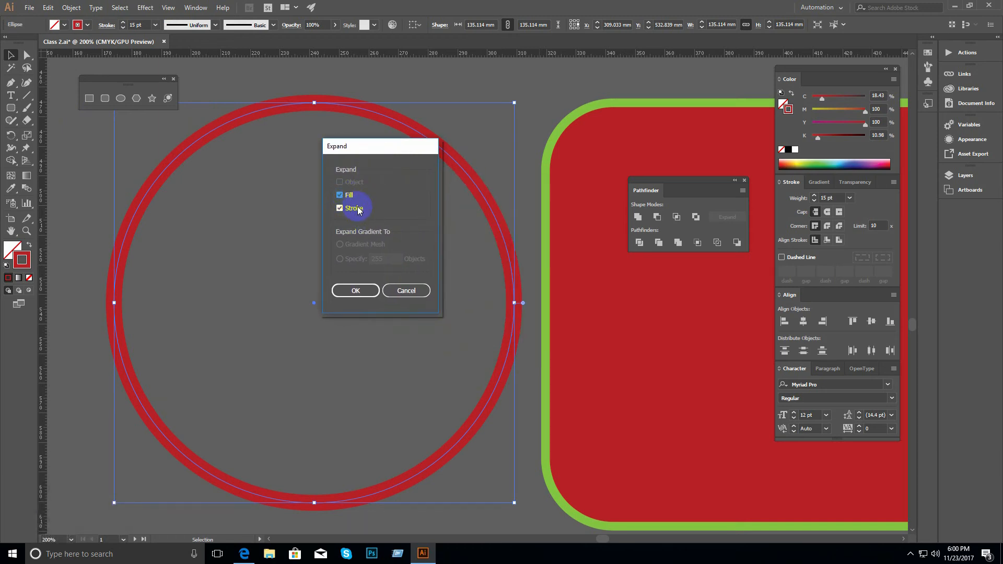
{"action": "left_click", "coordinate": [406, 290]}
Step: Draw a rounded rectangle about 54.5 by 47.3 mm inside the circle and give it a red fill with no stroke
{"action": "left_click", "coordinate": [15, 109]}
{"action": "mouse_move", "coordinate": [275, 196]}
{"action": "left_mouse_down"}
{"action": "mouse_move", "coordinate": [376, 258]}
{"action": "mouse_move", "coordinate": [437, 335]}
{"action": "left_mouse_up"}
{"action": "key", "text": "shift+x"}
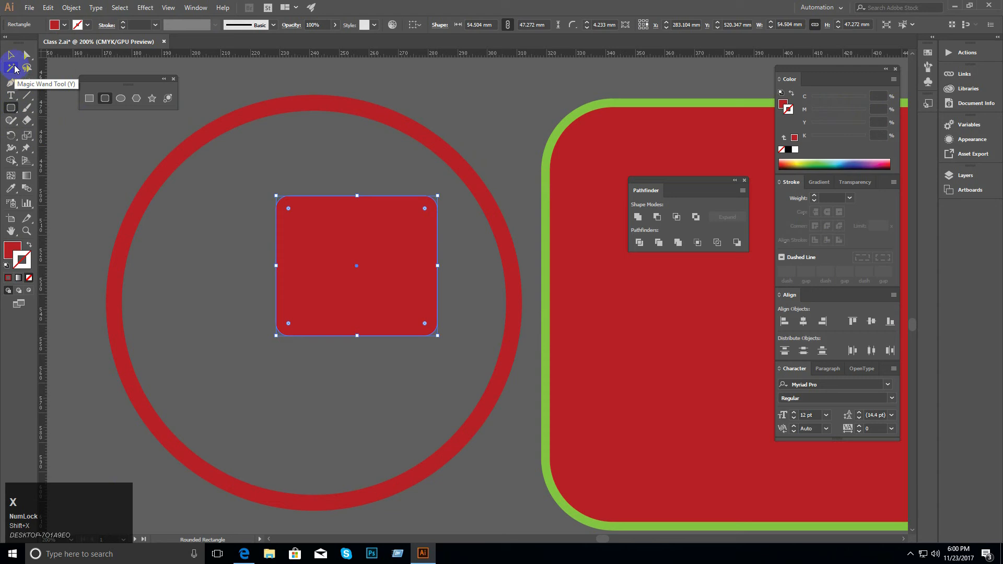
Step: Select the circle and its inner rectangle, try toggling the Stroke option in Expand, and cancel
{"action": "left_click", "coordinate": [11, 55]}
{"action": "left_click", "coordinate": [210, 200]}
{"action": "left_click", "coordinate": [207, 98]}
{"action": "left_click_drag", "start_coordinate": [208, 98], "coordinate": [342, 265]}
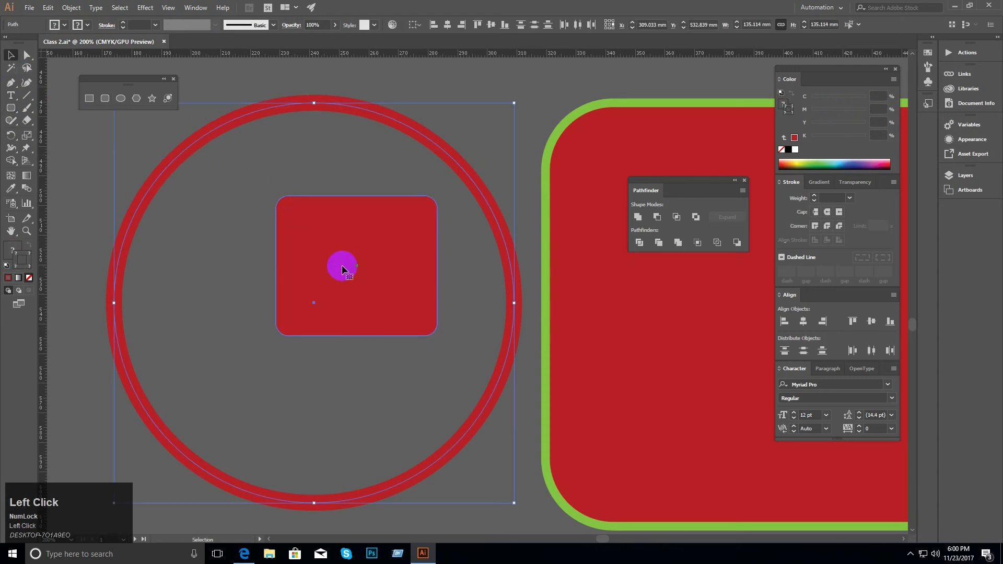
{"action": "left_click", "coordinate": [71, 7]}
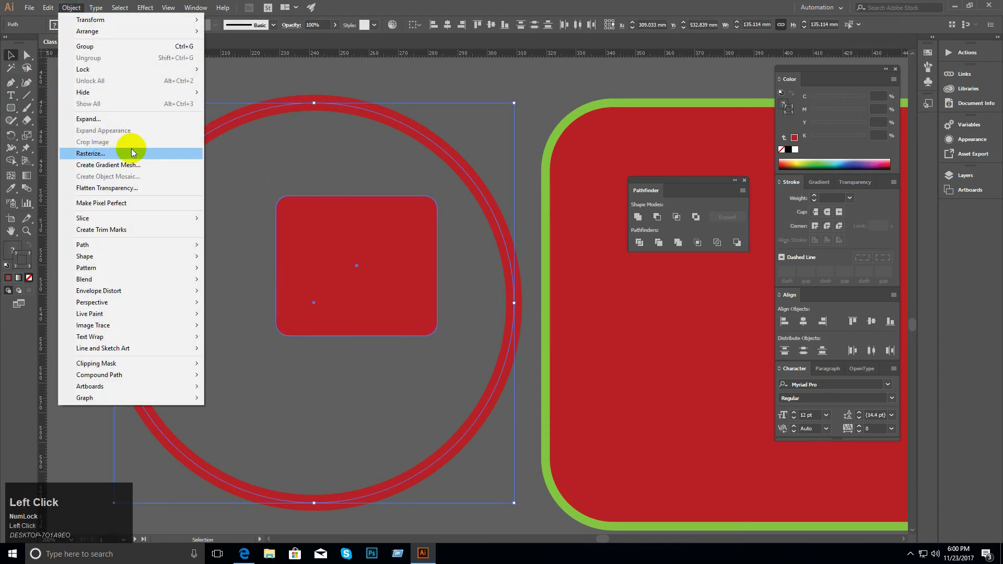
{"action": "left_click", "coordinate": [130, 119]}
{"action": "left_click", "coordinate": [353, 208]}
{"action": "left_click", "coordinate": [340, 208]}
{"action": "left_click", "coordinate": [403, 291]}
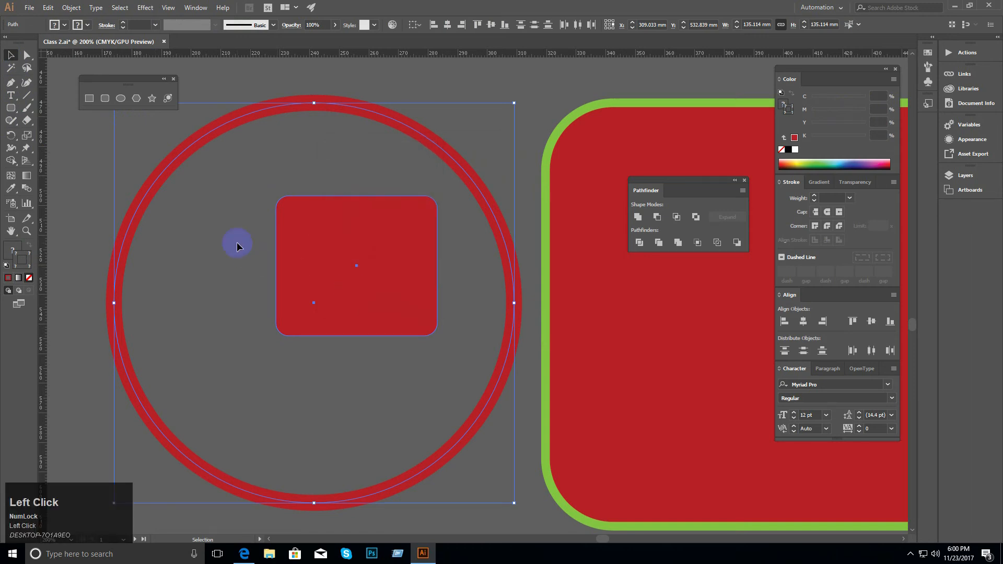
Step: Delete the small red rectangle inside the circle and reselect the circle
{"action": "left_click", "coordinate": [387, 302]}
{"action": "key", "text": "BackSpace"}
{"action": "left_click", "coordinate": [260, 103]}
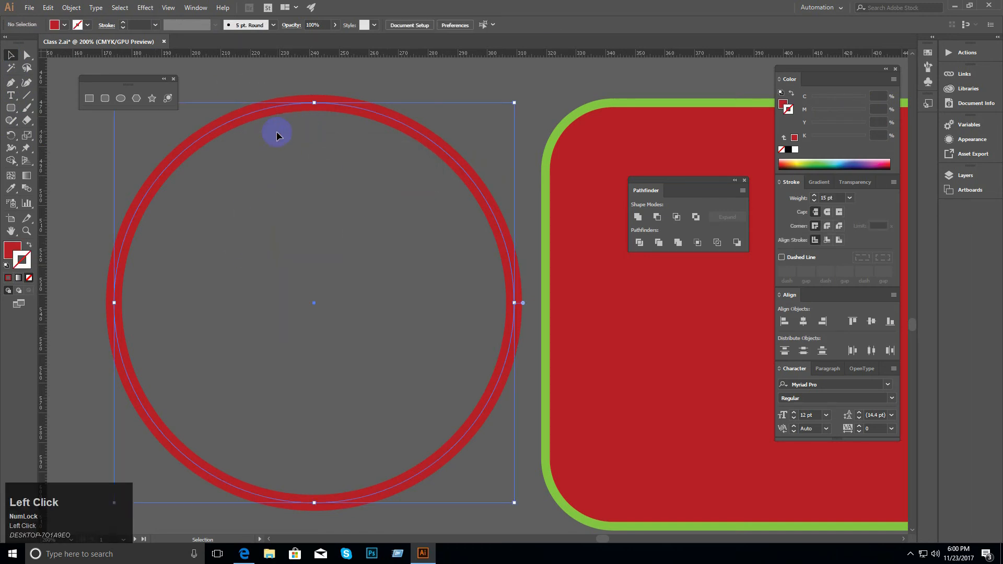
Step: Expand the circle's Fill and Stroke and undo the expansion
{"action": "left_click", "coordinate": [72, 7]}
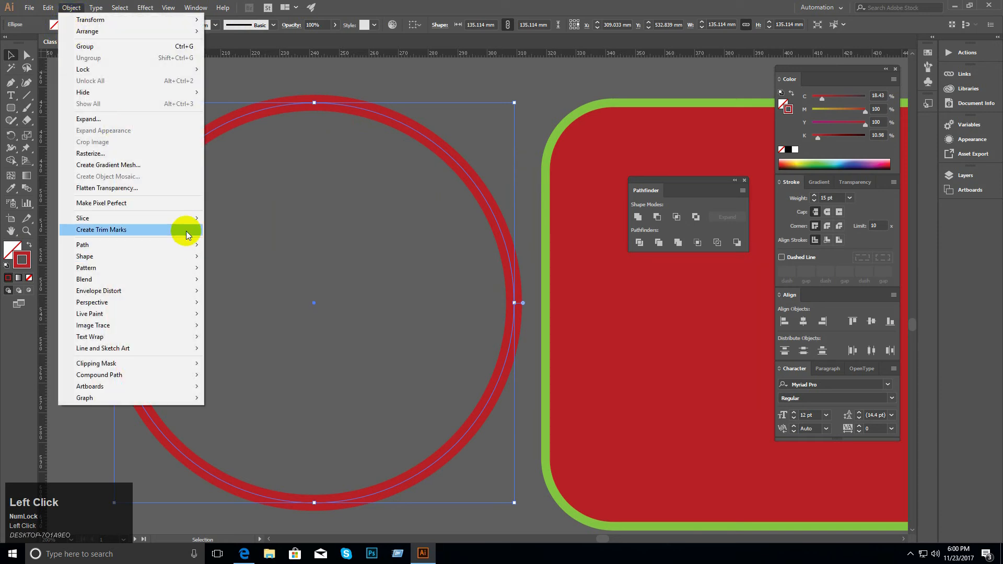
{"action": "left_click", "coordinate": [118, 121]}
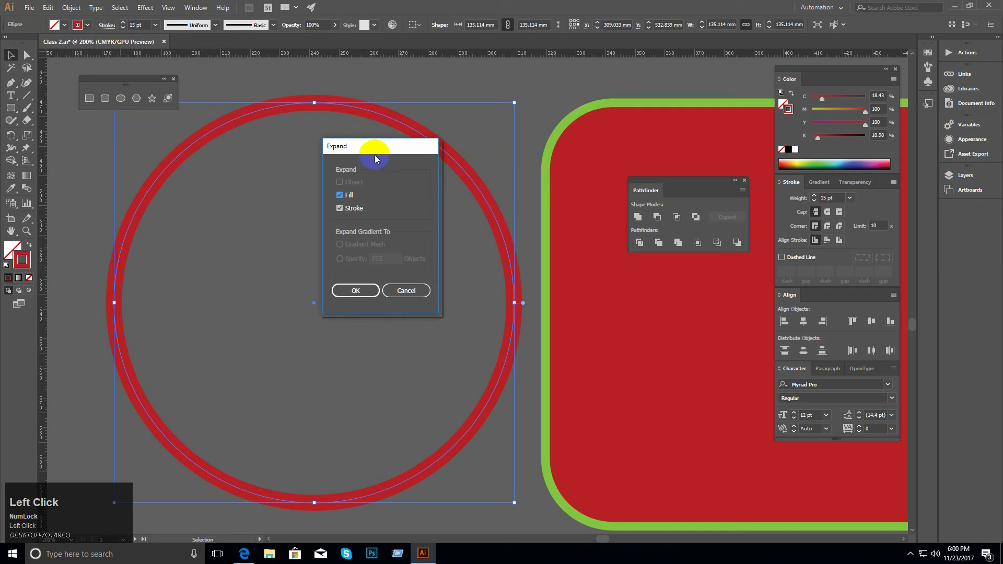
{"action": "left_click", "coordinate": [351, 295]}
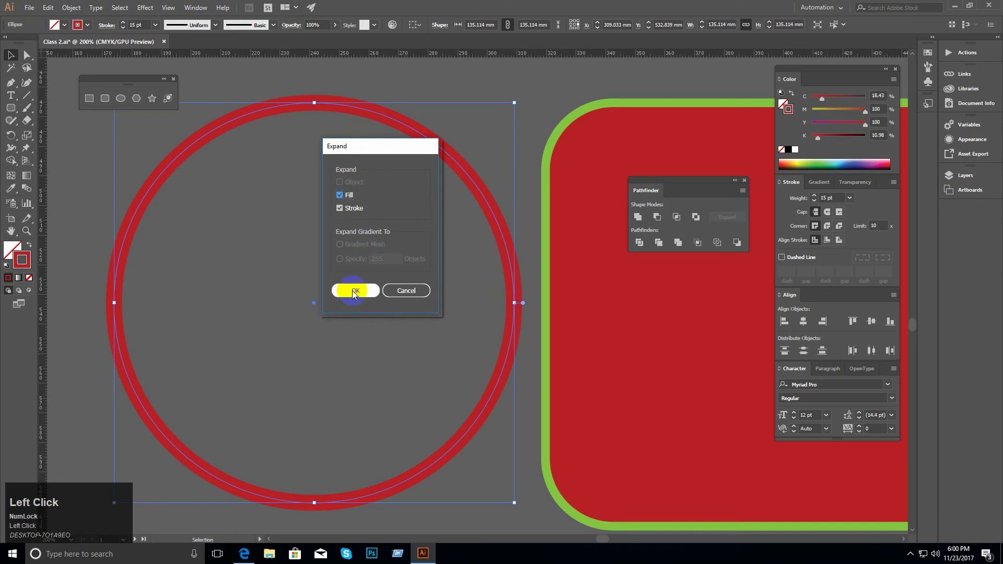
{"action": "key", "text": "ctrl+z"}
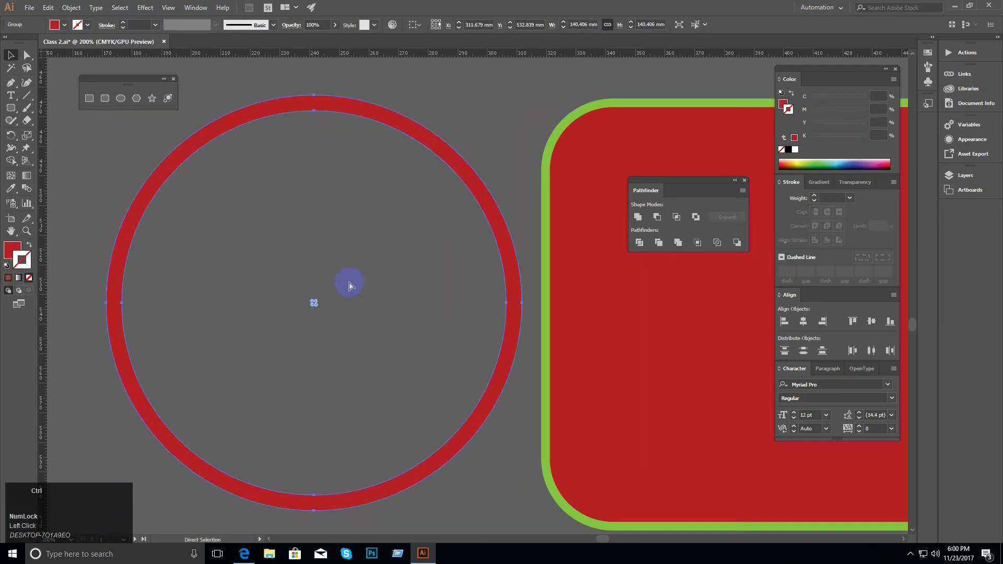
Step: Make the circle's stroke colour active, expand its Fill and Stroke into a filled ring, and deselect it
{"action": "left_click", "coordinate": [788, 109]}
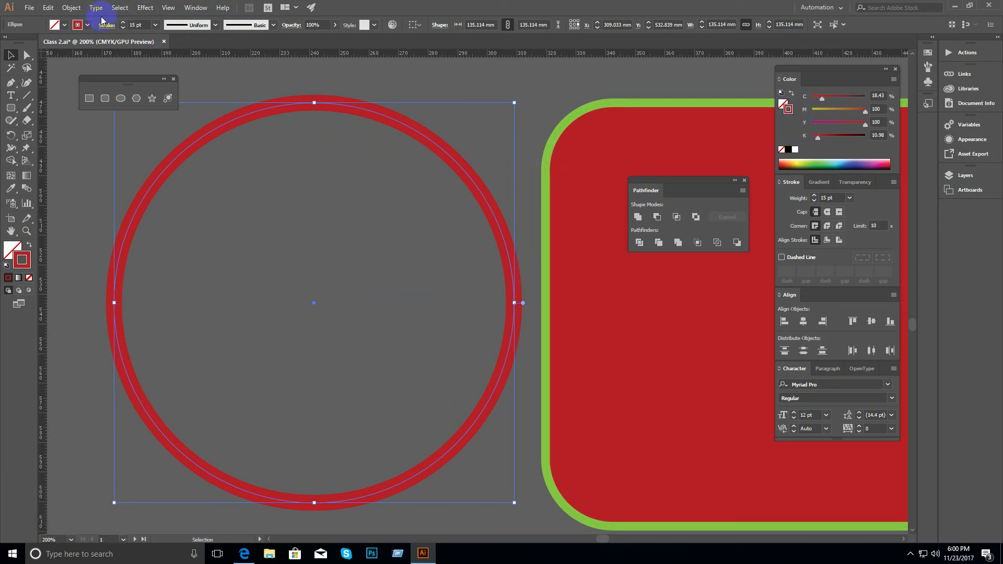
{"action": "left_click", "coordinate": [73, 7]}
{"action": "left_click", "coordinate": [104, 119]}
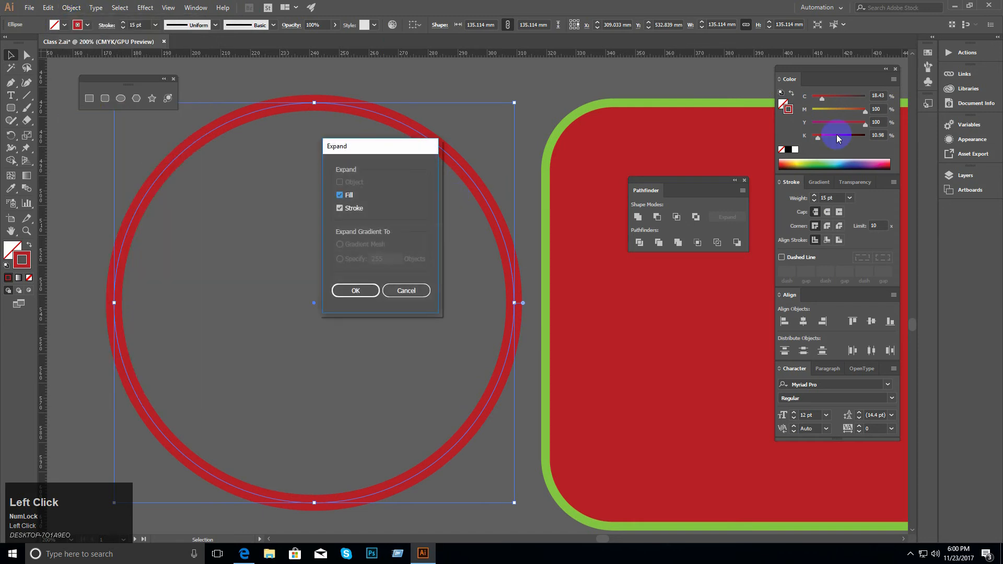
{"action": "left_click", "coordinate": [362, 291]}
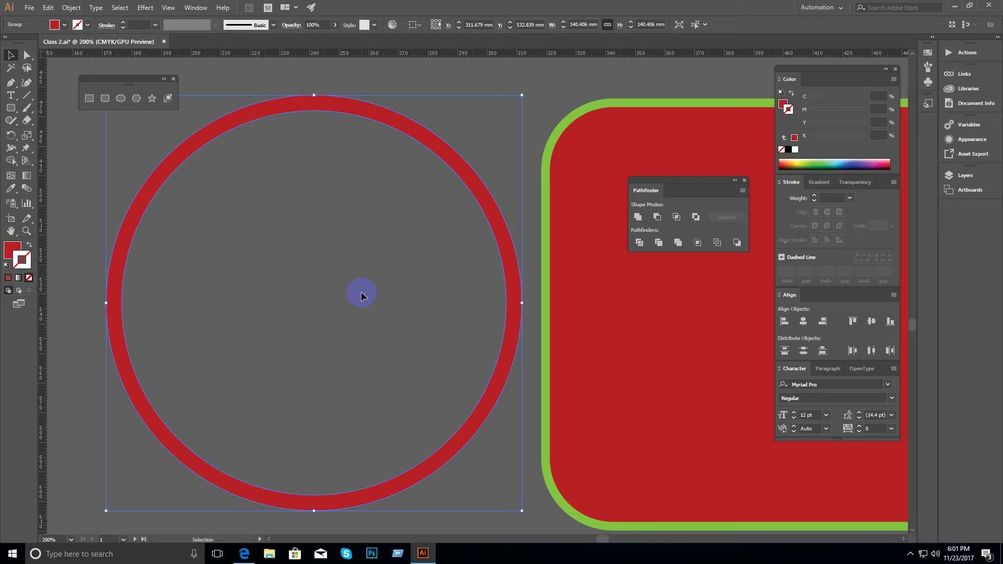
{"action": "key", "text": "space"}
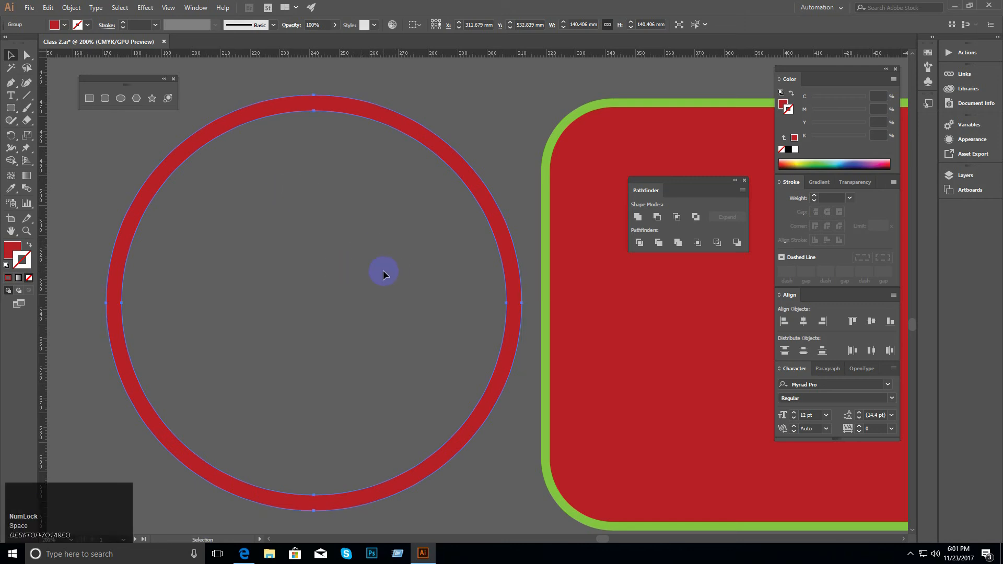
{"action": "left_click", "coordinate": [381, 274]}
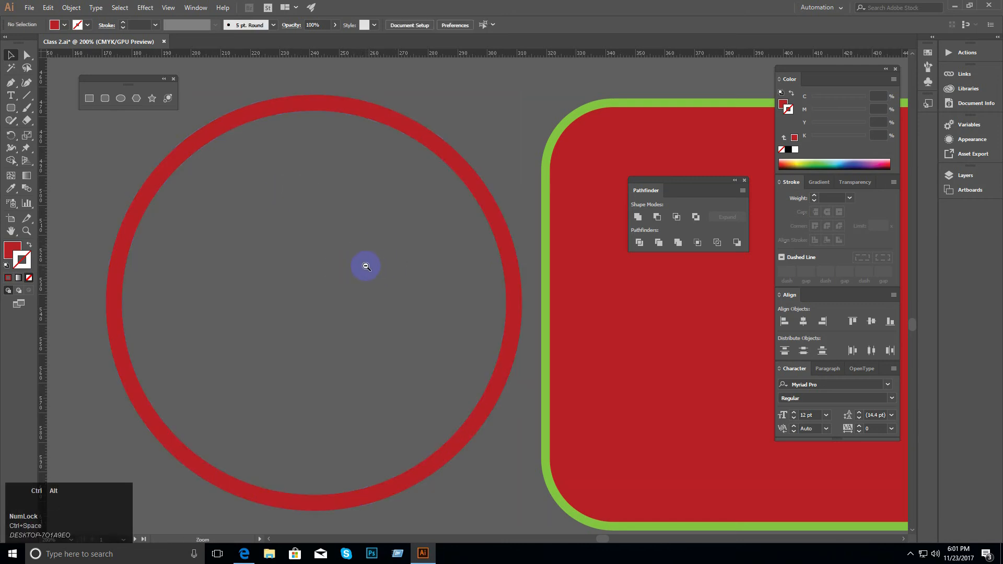
Step: Compare the expanded ring's fill with the original stroke by undoing and redoing the expansion, and deselect the ring
{"action": "left_click", "coordinate": [364, 267], "text": "ctrl+alt"}
{"action": "left_click_drag", "start_coordinate": [363, 266], "coordinate": [326, 246]}
{"action": "left_click", "coordinate": [414, 150]}
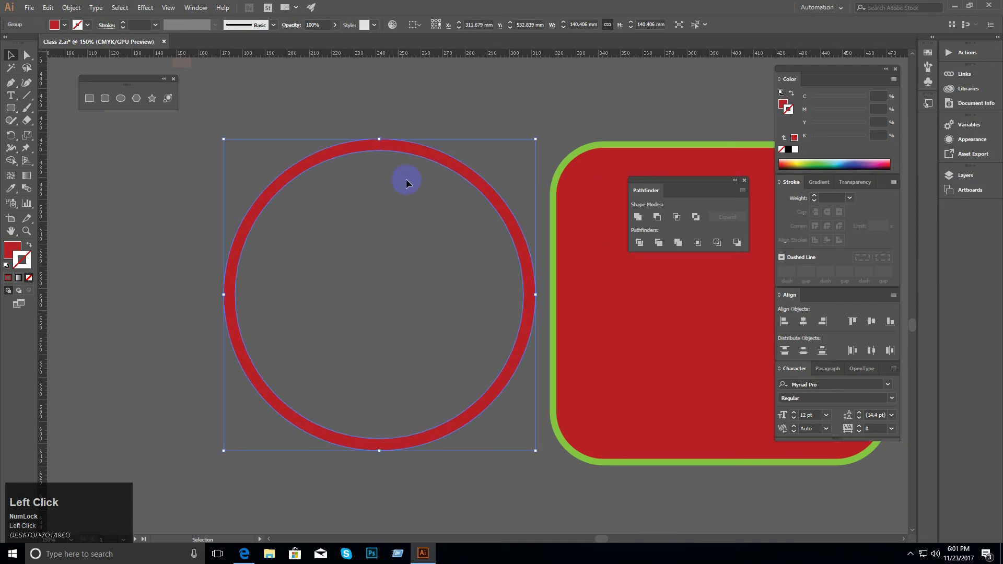
{"action": "left_click", "coordinate": [784, 104]}
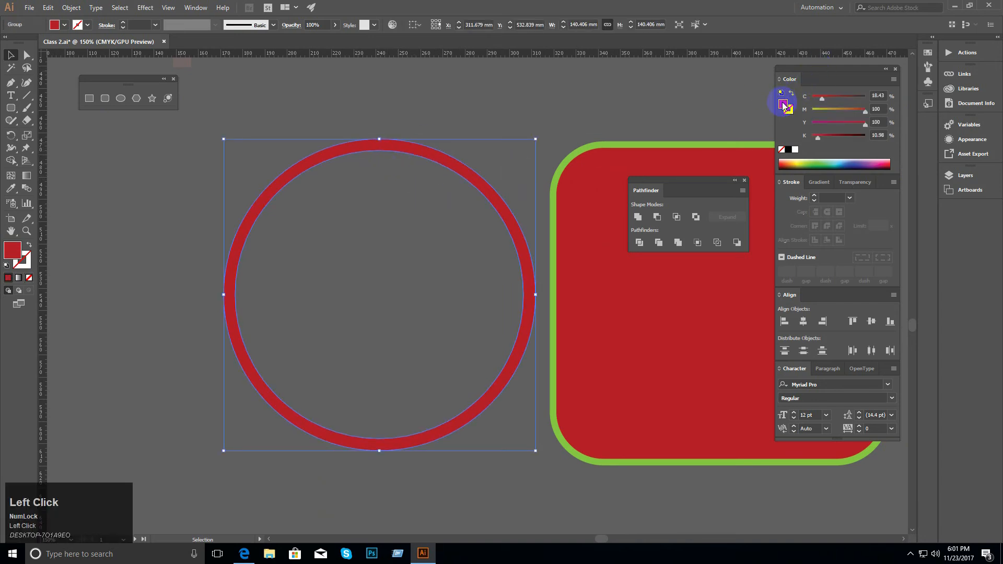
{"action": "key", "text": "ctrl+z"}
{"action": "left_click", "coordinate": [790, 110]}
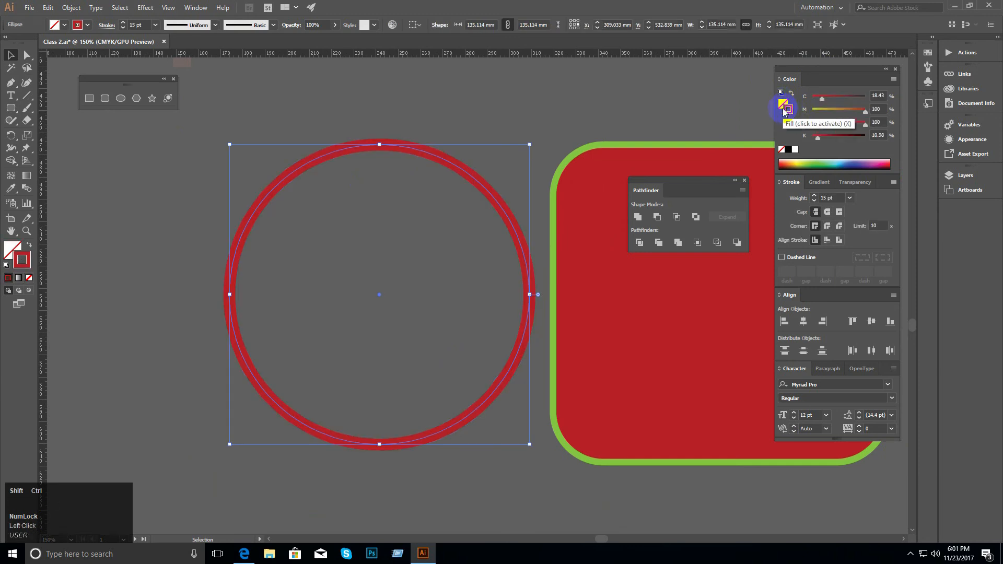
{"action": "key", "text": "ctrl+shift+z"}
{"action": "left_click", "coordinate": [398, 193]}
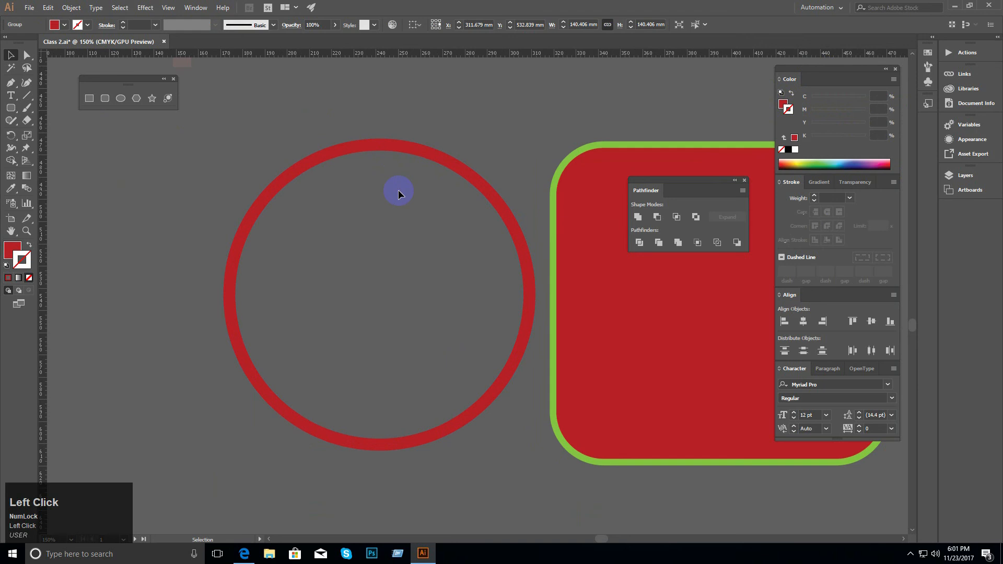
Step: Close the floating shape tools panel and bring the flag and artboard shapes into view
{"action": "left_click", "coordinate": [432, 229], "text": "ctrl+alt"}
{"action": "left_click", "coordinate": [431, 229], "text": "ctrl+alt"}
{"action": "left_click", "coordinate": [432, 228], "text": "ctrl+alt"}
{"action": "left_click", "coordinate": [432, 228], "text": "ctrl+alt"}
{"action": "left_click_drag", "start_coordinate": [494, 310], "coordinate": [349, 202]}
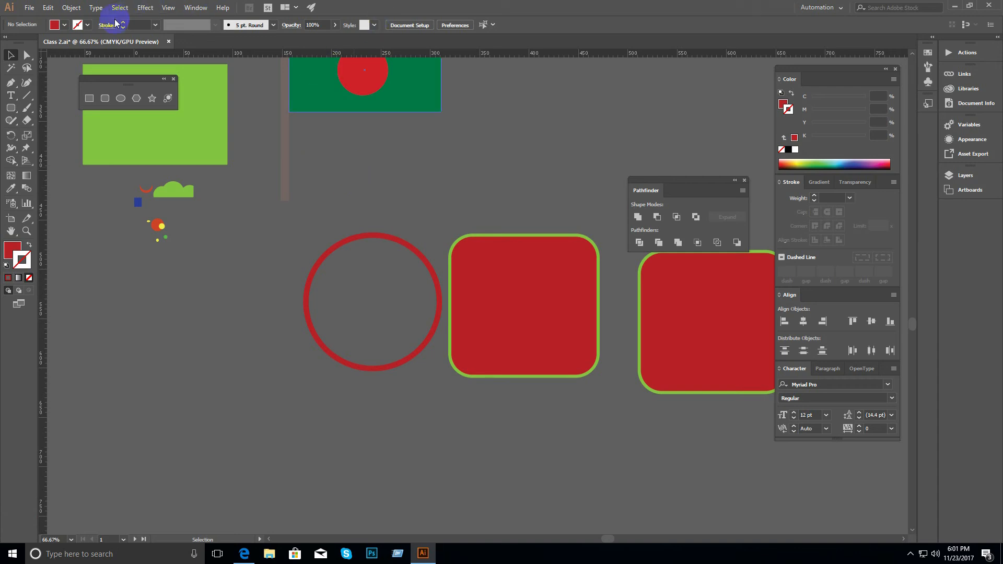
{"action": "left_click", "coordinate": [293, 261]}
{"action": "left_click", "coordinate": [410, 231], "text": "ctrl+alt"}
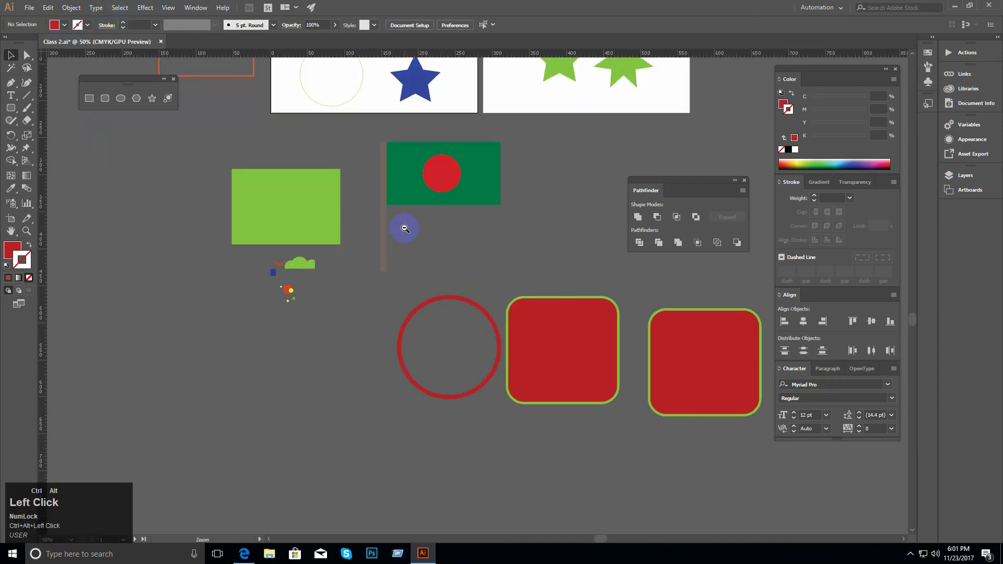
{"action": "left_click", "coordinate": [397, 215], "text": "ctrl+alt"}
{"action": "left_click_drag", "start_coordinate": [396, 213], "coordinate": [259, 138]}
{"action": "left_click", "coordinate": [173, 79]}
{"action": "left_click", "coordinate": [279, 176], "text": "ctrl"}
{"action": "left_click", "coordinate": [380, 224], "text": "ctrl"}
{"action": "left_click_drag", "start_coordinate": [380, 225], "coordinate": [213, 211]}
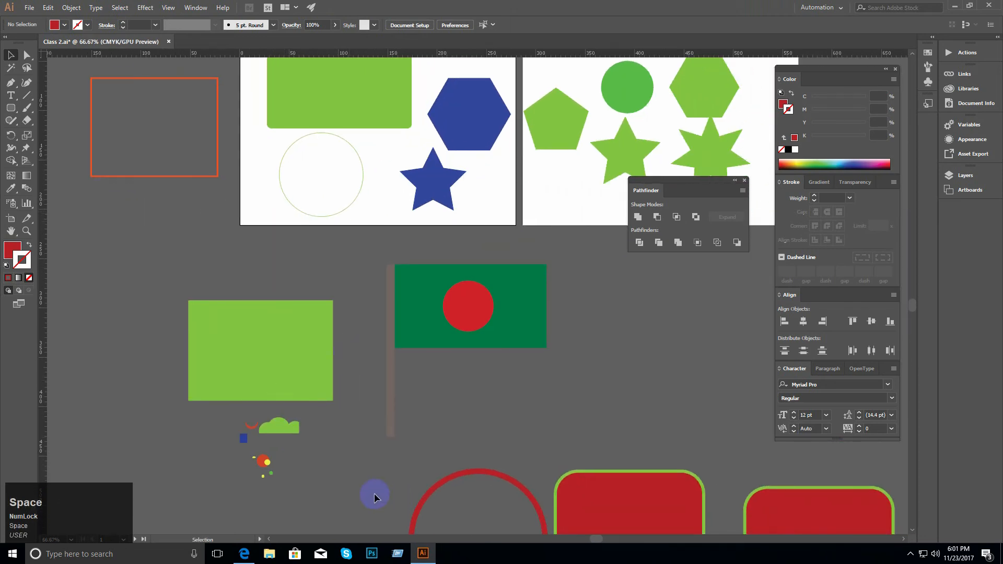
Step: Switch to Microsoft Edge, highlight "Selection Techniques" under Class# 02 in the course modules PDF, and return to Illustrator
{"action": "left_click", "coordinate": [299, 283]}
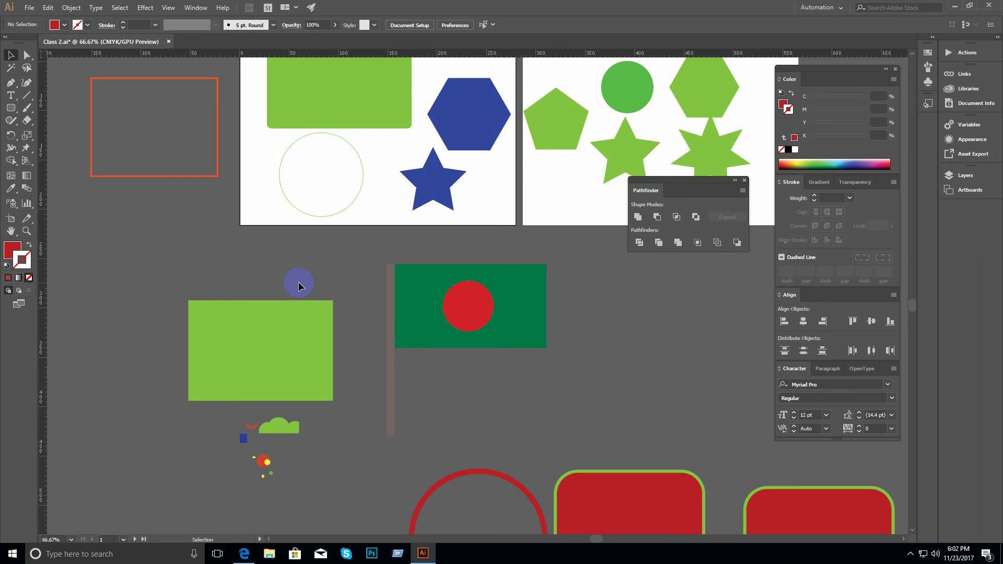
{"action": "left_click", "coordinate": [387, 329], "text": "ctrl+alt"}
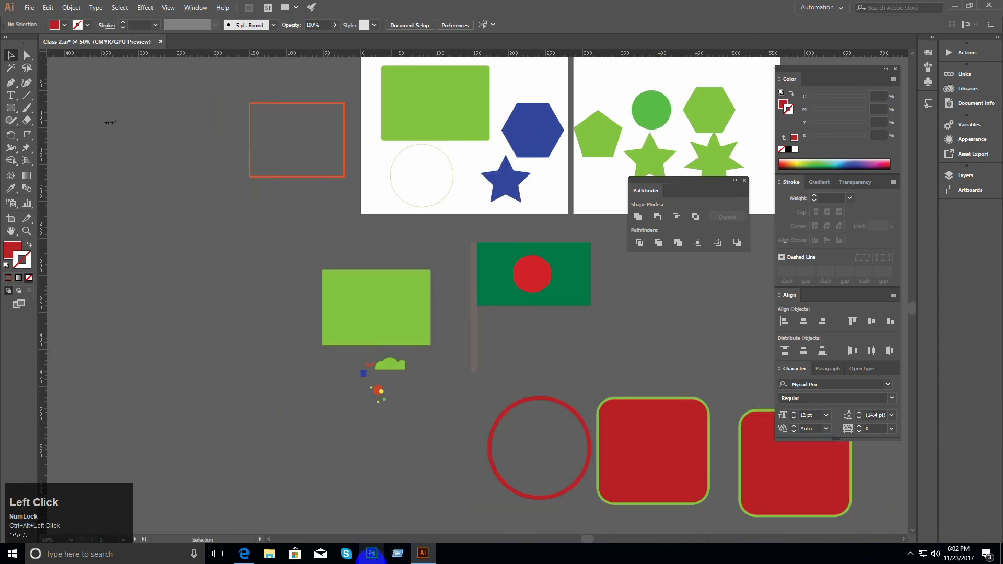
{"action": "left_click", "coordinate": [244, 553]}
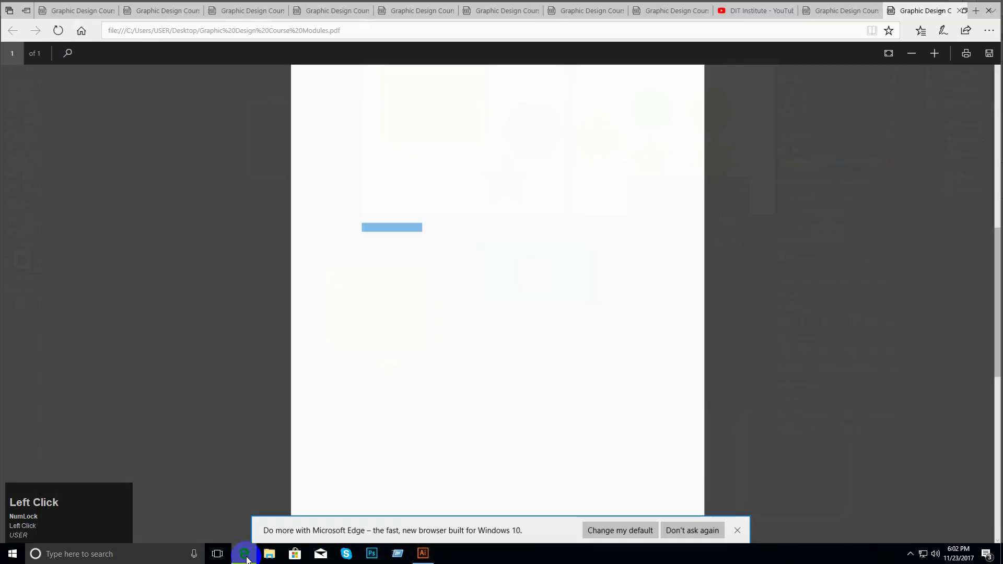
{"action": "left_click_drag", "start_coordinate": [361, 237], "coordinate": [433, 236]}
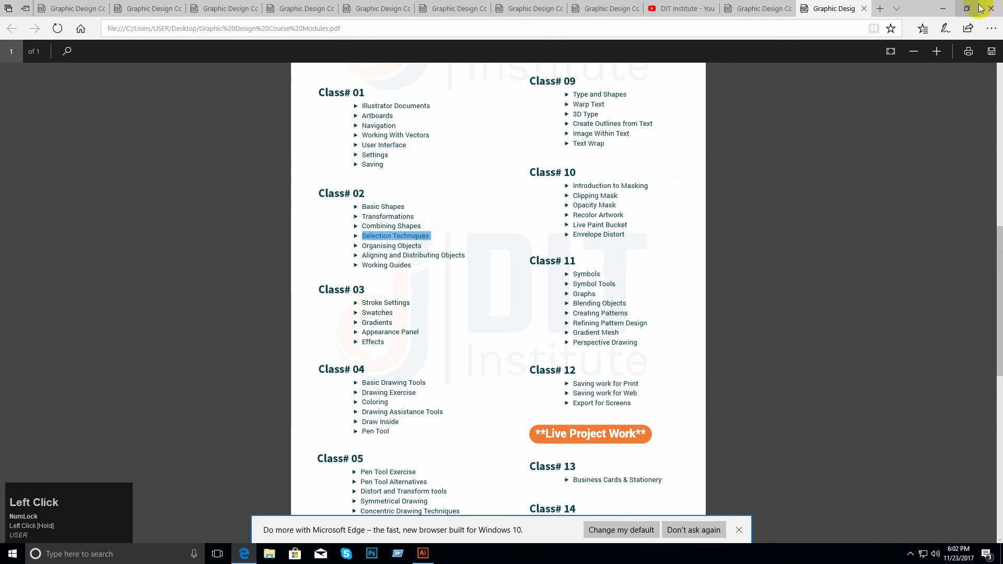
{"action": "left_click", "coordinate": [946, 13]}
Step: Select all objects with a similar green fill by sampling the green rectangle beside the flag with the Magic Wand tool
{"action": "left_click", "coordinate": [493, 331], "text": "ctrl"}
{"action": "left_click_drag", "start_coordinate": [509, 304], "coordinate": [187, 203]}
{"action": "left_click", "coordinate": [474, 257], "text": "ctrl"}
{"action": "left_click", "coordinate": [469, 258], "text": "ctrl+alt"}
{"action": "left_click", "coordinate": [468, 258], "text": "ctrl+alt"}
{"action": "left_click", "coordinate": [467, 258], "text": "ctrl+alt"}
{"action": "left_click", "coordinate": [331, 223], "text": "ctrl"}
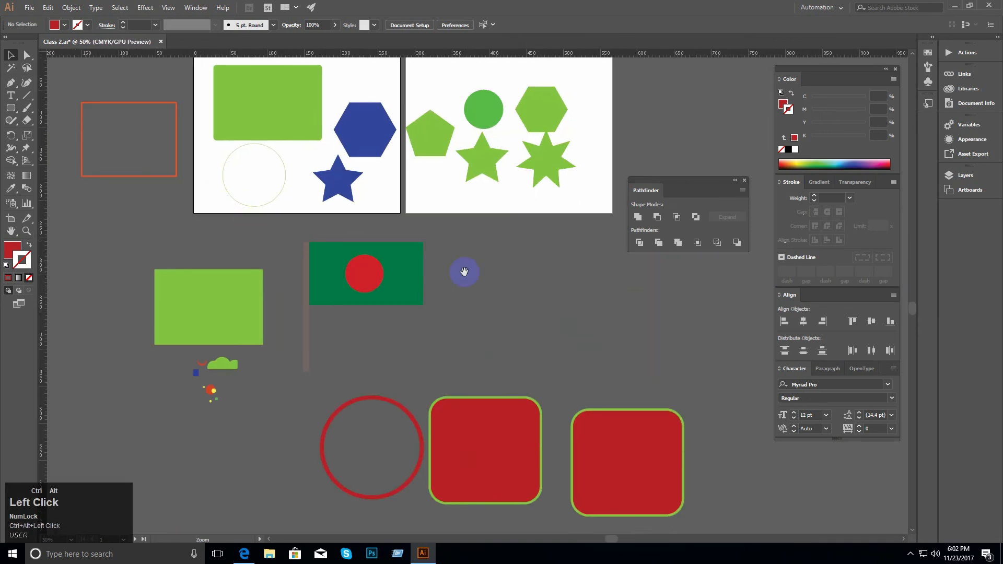
{"action": "left_click", "coordinate": [464, 272], "text": "ctrl+alt"}
{"action": "left_click_drag", "start_coordinate": [465, 268], "coordinate": [390, 233]}
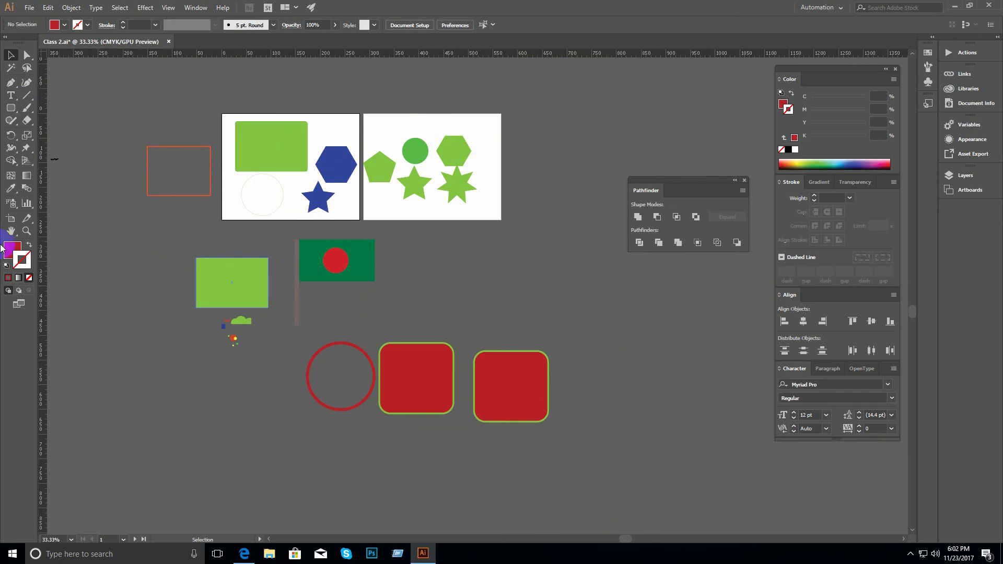
{"action": "left_click", "coordinate": [10, 68]}
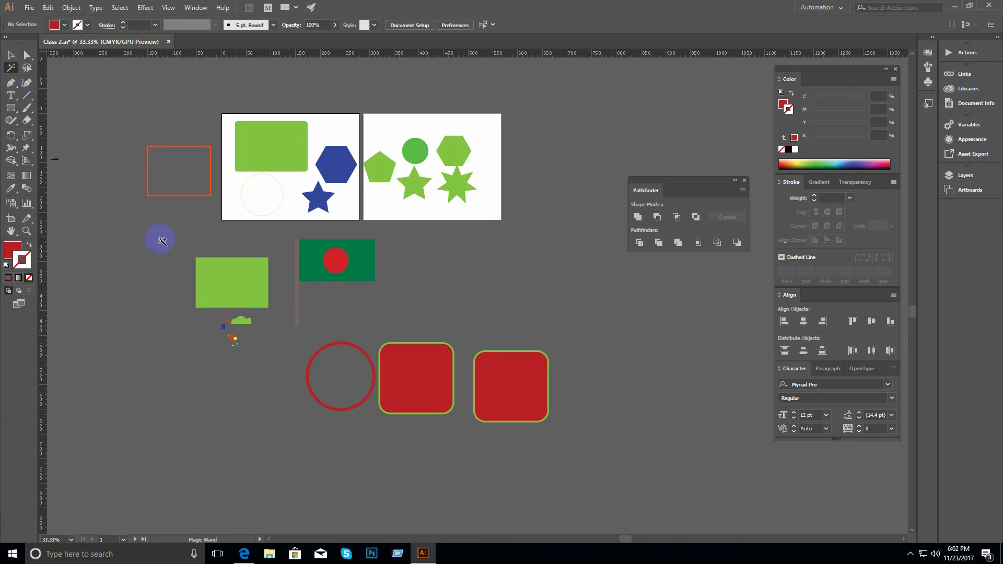
{"action": "left_click", "coordinate": [226, 281]}
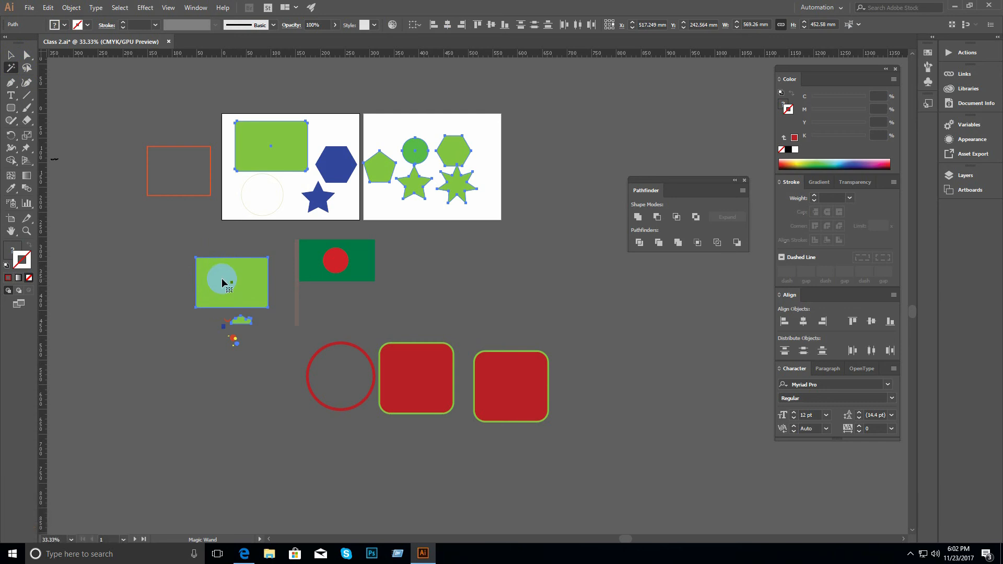
Step: Select all objects with a similar red fill by sampling the flag's red circle with the Magic Wand tool
{"action": "left_click", "coordinate": [298, 292], "text": "ctrl"}
{"action": "left_click_drag", "start_coordinate": [362, 219], "coordinate": [206, 304]}
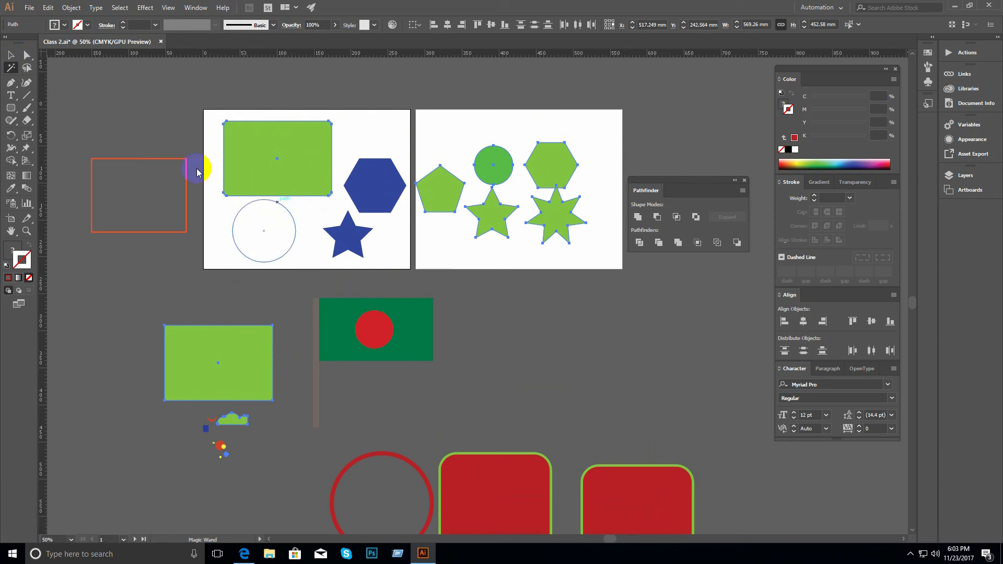
{"action": "left_click", "coordinate": [11, 68]}
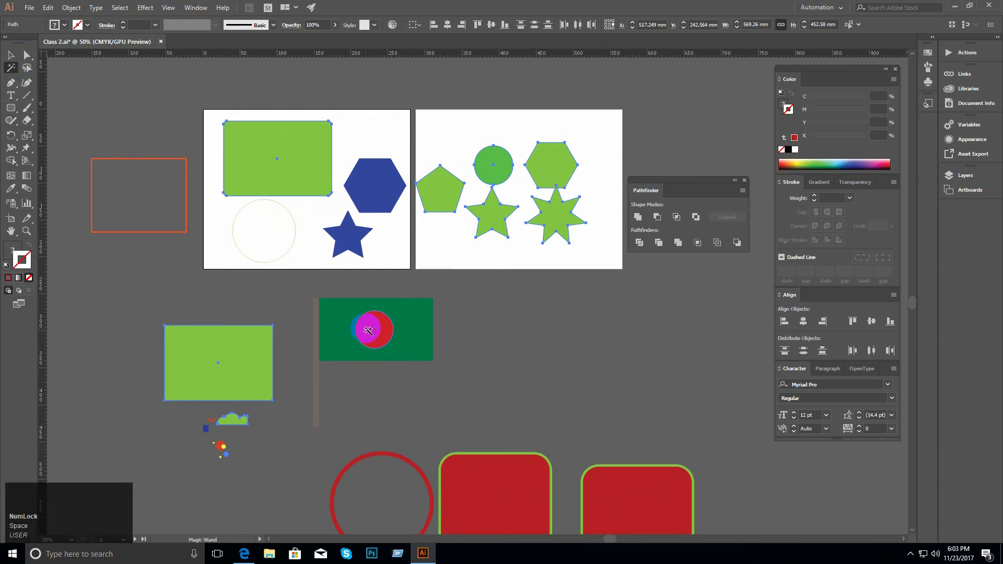
{"action": "left_click_drag", "start_coordinate": [376, 329], "coordinate": [343, 213]}
{"action": "left_click", "coordinate": [340, 210]}
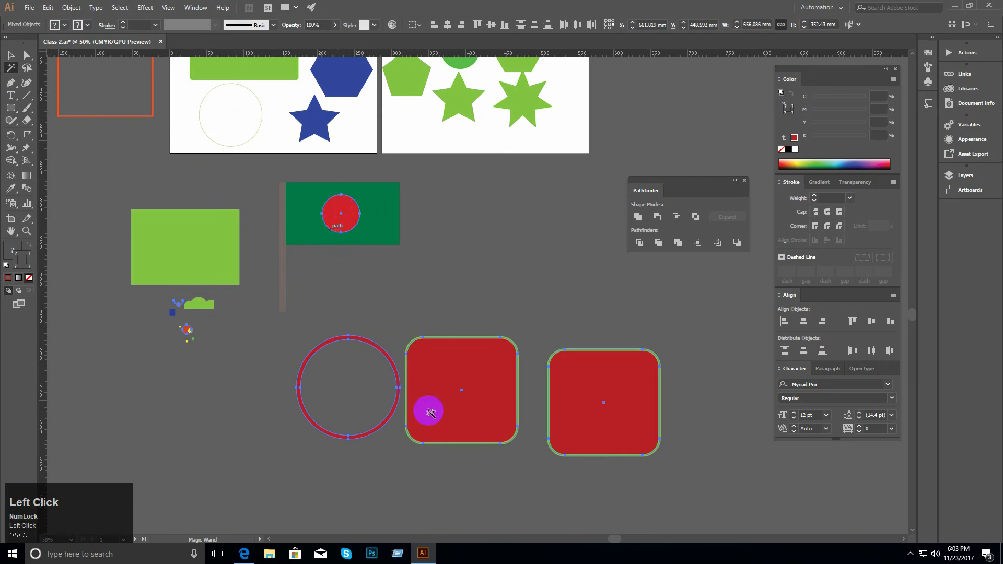
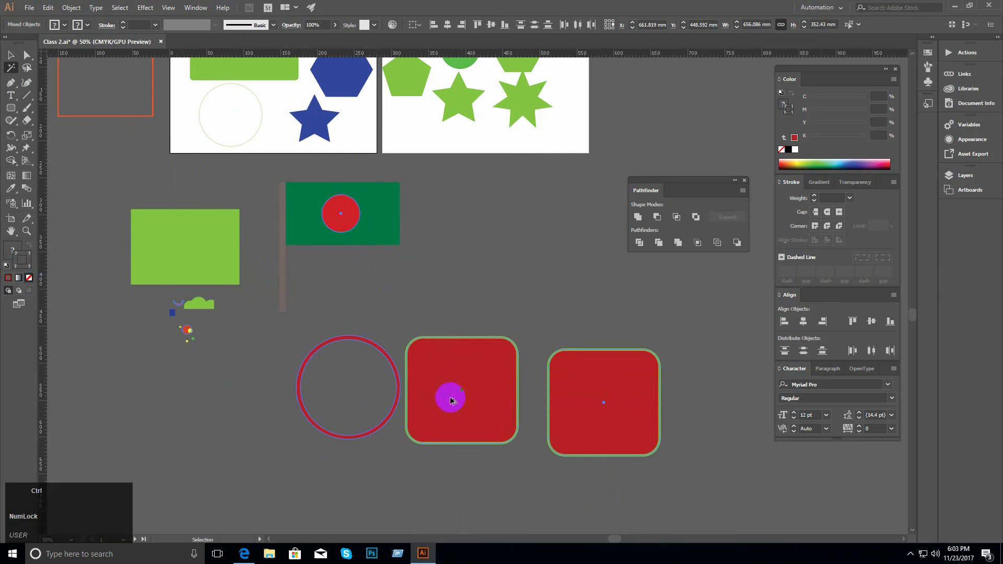
Step: Clear the selection and select the similar red objects by sampling the rounded square next to the ring with the Magic Wand
{"action": "left_click", "coordinate": [396, 359], "text": "ctrl+alt"}
{"action": "left_click", "coordinate": [392, 356], "text": "ctrl+alt"}
{"action": "left_click_drag", "start_coordinate": [425, 313], "coordinate": [376, 309]}
{"action": "left_click", "coordinate": [434, 252], "text": "ctrl"}
{"action": "left_click_drag", "start_coordinate": [434, 253], "coordinate": [343, 291]}
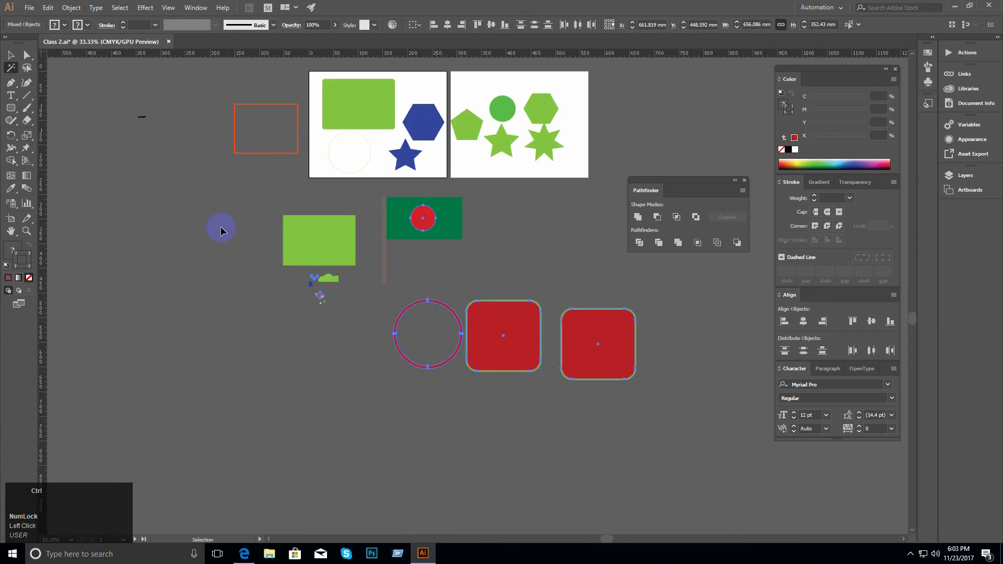
{"action": "left_click", "coordinate": [218, 225]}
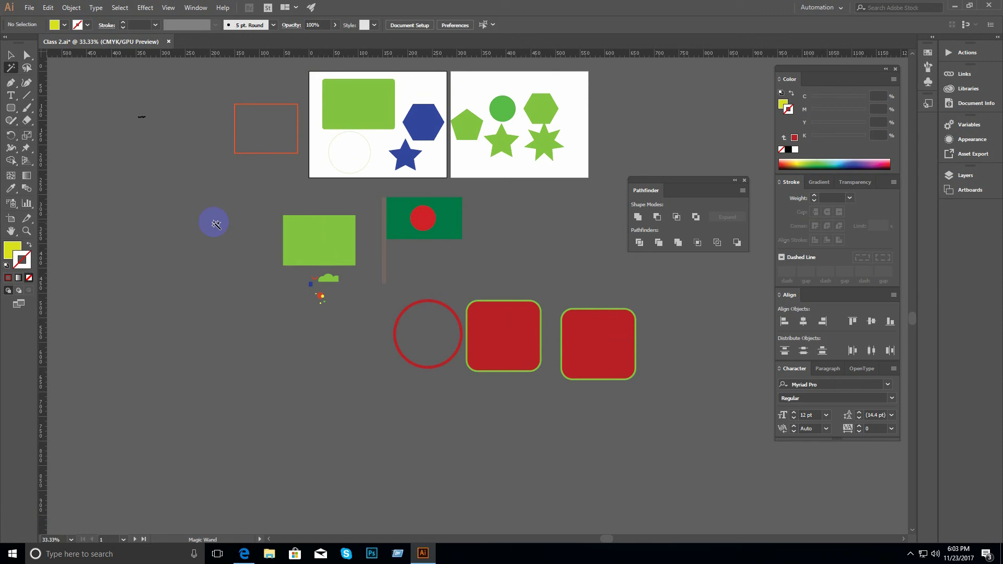
{"action": "left_click", "coordinate": [497, 326]}
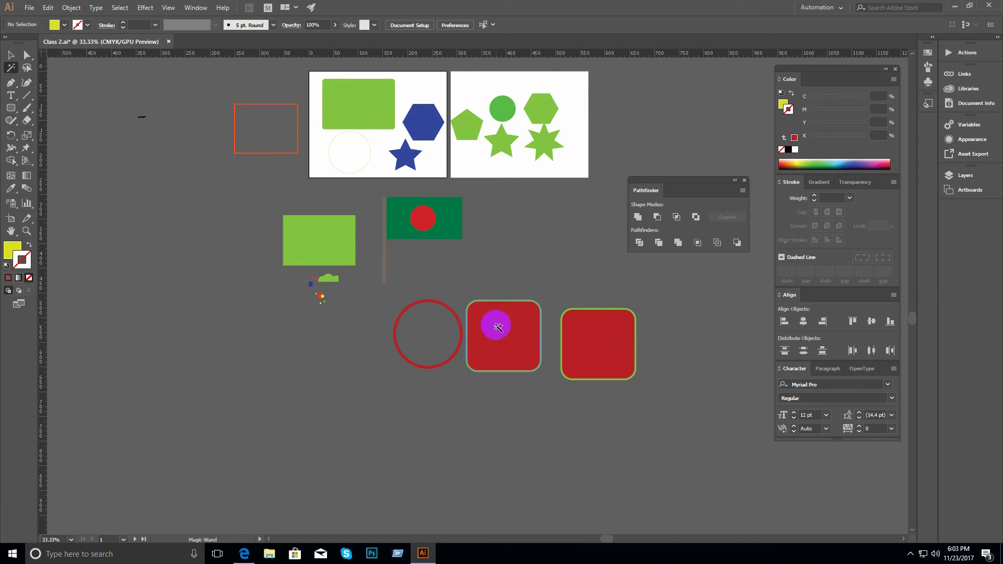
{"action": "left_click", "coordinate": [497, 327]}
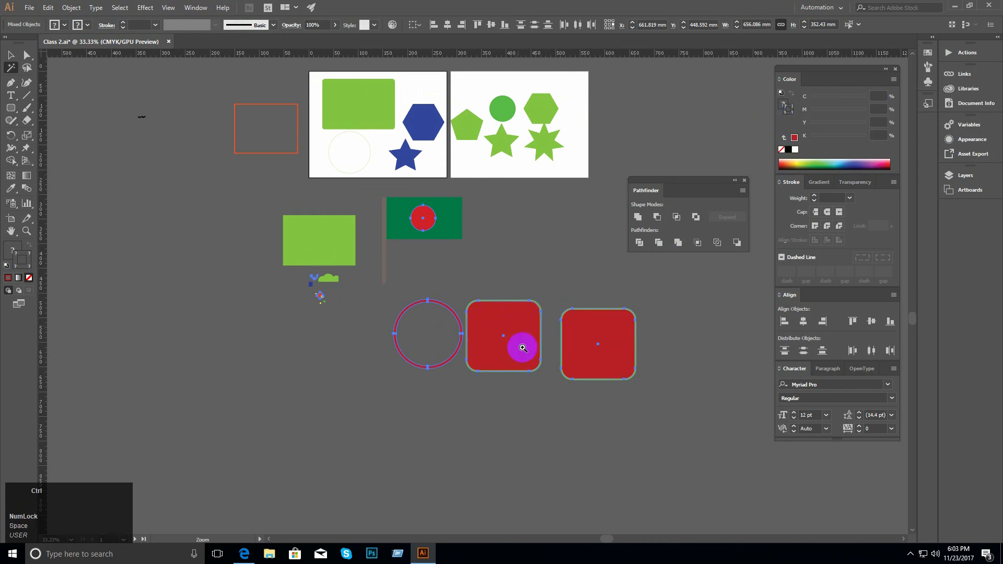
Step: Make the fill colour active for the selected red objects, switch to the Selection tool, and deselect everything
{"action": "left_click", "coordinate": [531, 334], "text": "ctrl"}
{"action": "left_click_drag", "start_coordinate": [541, 308], "coordinate": [501, 286]}
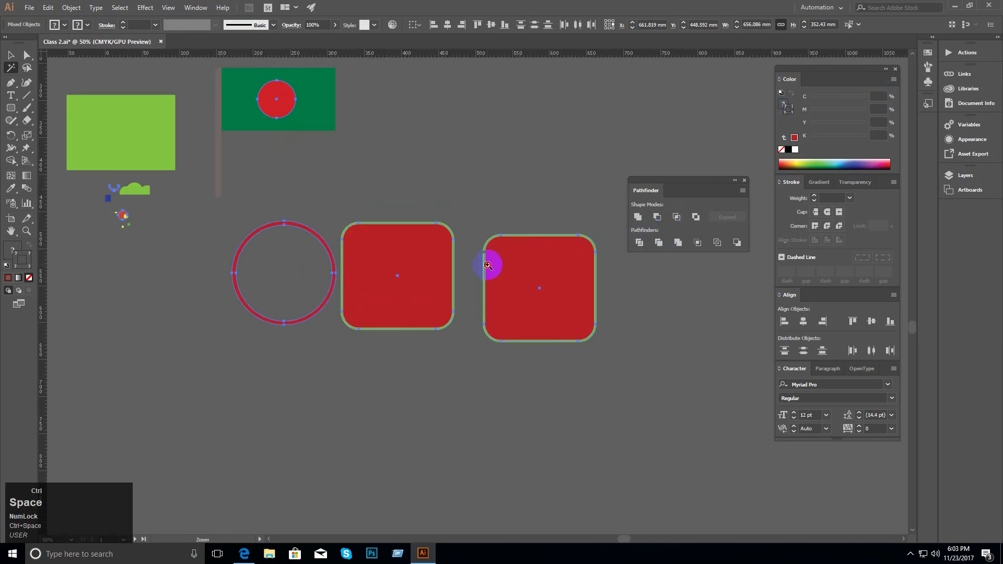
{"action": "left_click", "coordinate": [480, 236], "text": "ctrl"}
{"action": "left_click", "coordinate": [784, 105]}
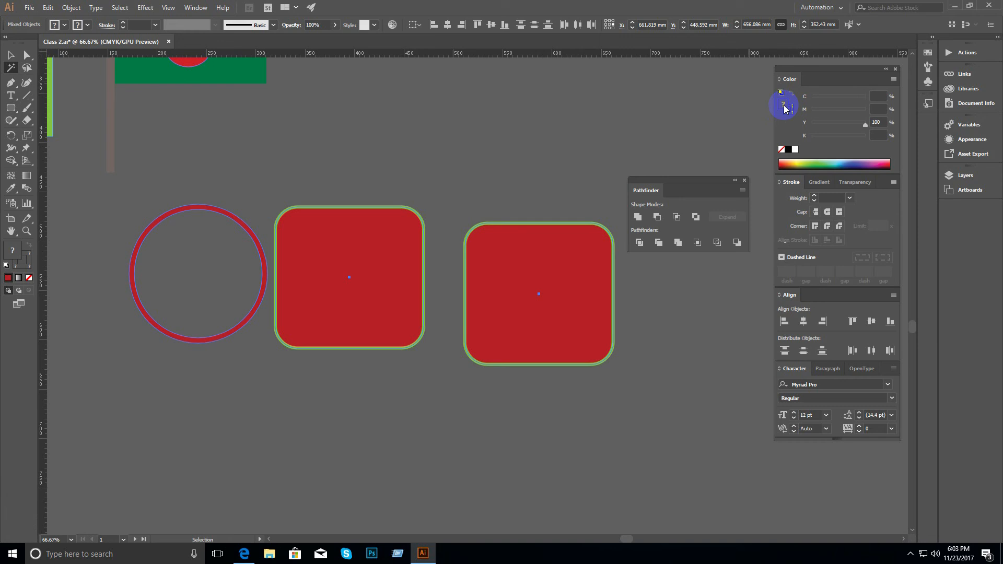
{"action": "left_click", "coordinate": [10, 55]}
{"action": "left_click", "coordinate": [363, 155]}
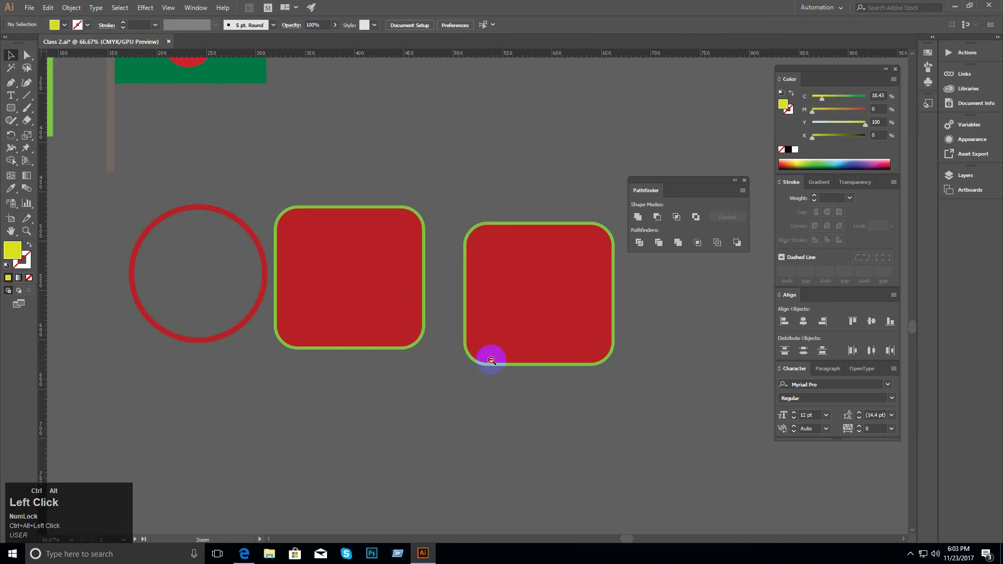
Step: Remove the green stroke from both red rounded squares beside the ring, leaving only their red fill
{"action": "scroll", "coordinate": [491, 360], "scroll_direction": "down", "scroll_amount": 2}
{"action": "left_click_drag", "start_coordinate": [446, 218], "coordinate": [470, 304]}
{"action": "scroll", "coordinate": [470, 305], "scroll_direction": "up", "scroll_amount": 1}
{"action": "left_click", "coordinate": [392, 336]}
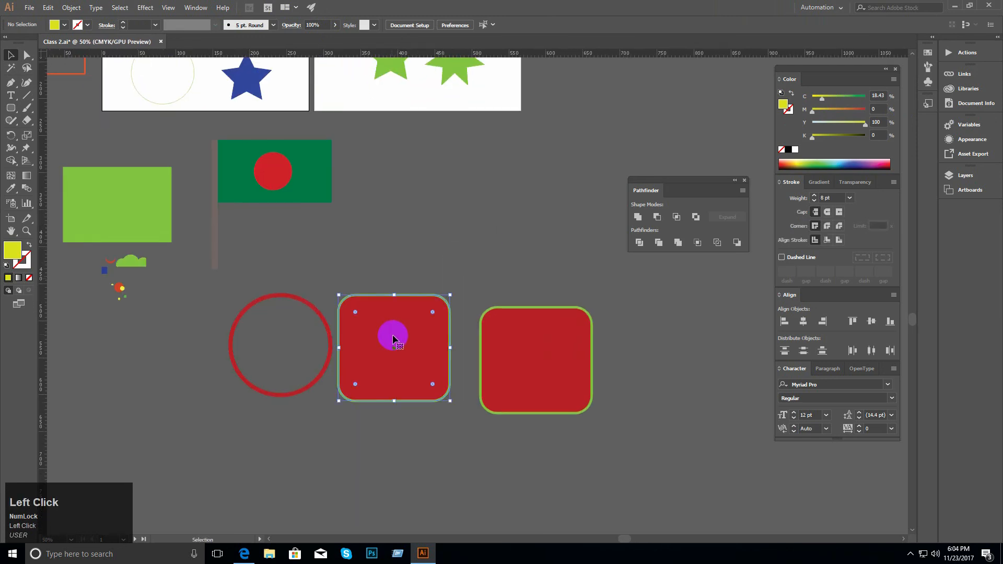
{"action": "left_click", "coordinate": [781, 150]}
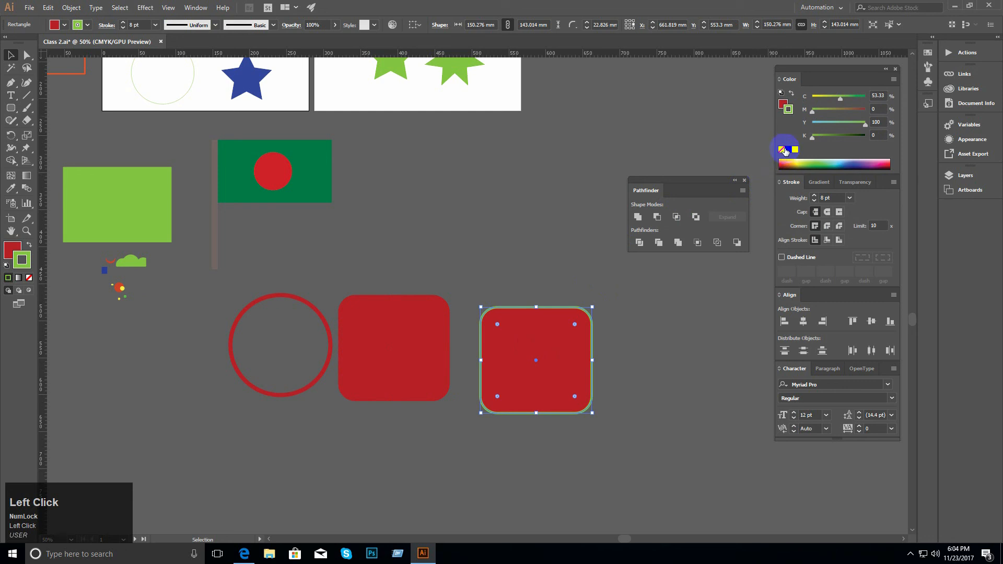
{"action": "left_click", "coordinate": [781, 150]}
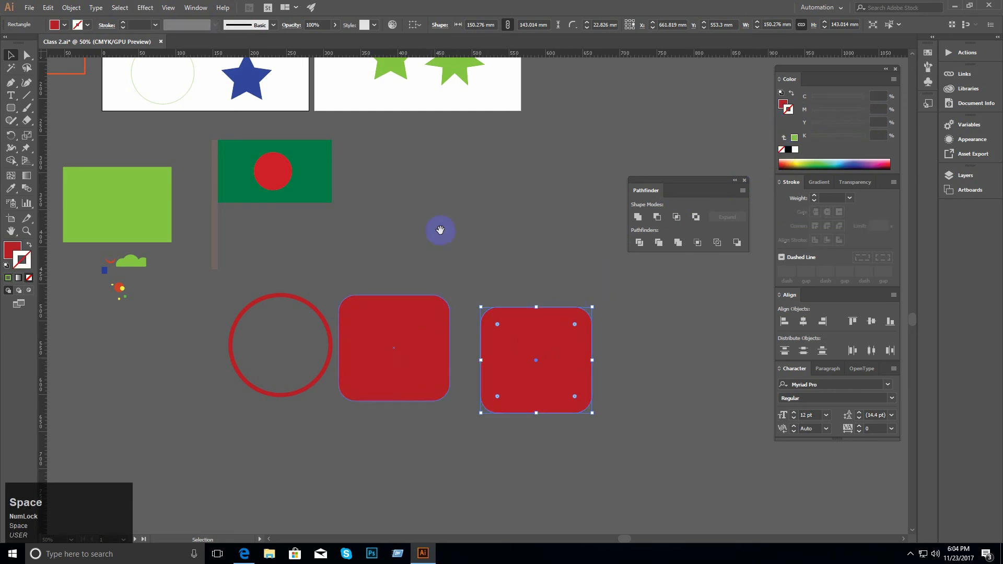
Step: Select all similar red objects by sampling the flag's red circle with the Magic Wand tool
{"action": "left_click_drag", "start_coordinate": [442, 228], "coordinate": [482, 286]}
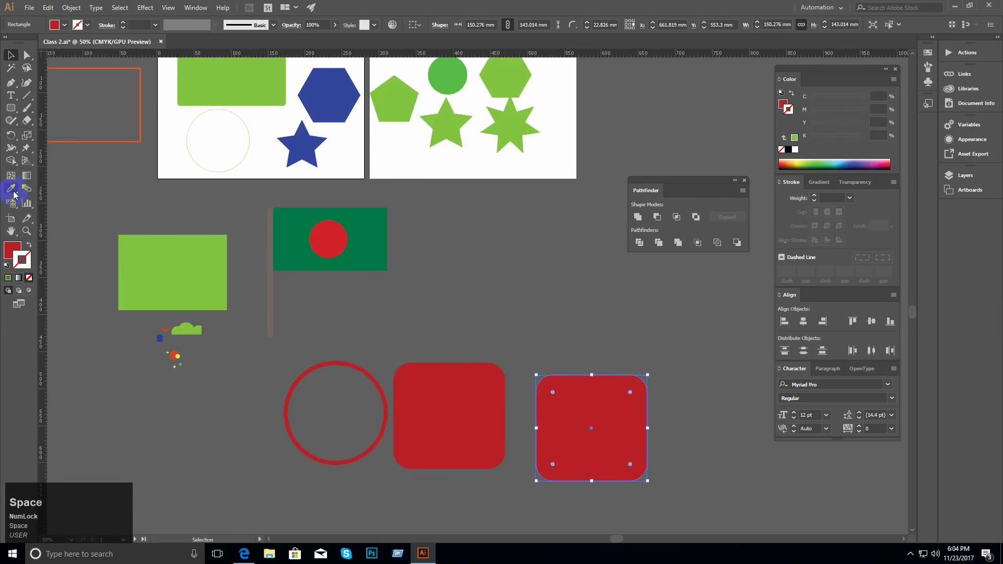
{"action": "left_click", "coordinate": [11, 68]}
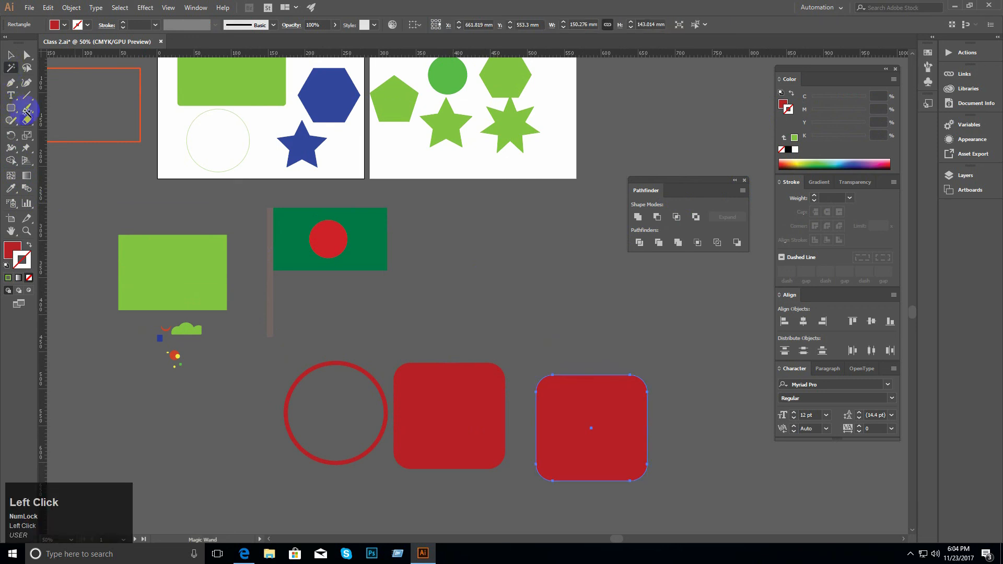
{"action": "left_click", "coordinate": [327, 239]}
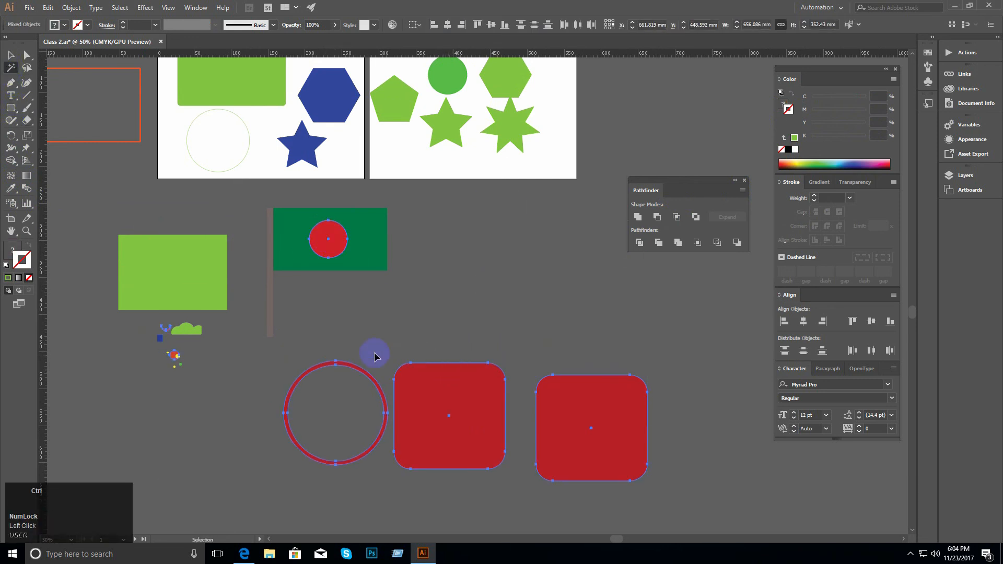
Step: Examine which of the small shapes below the light green rectangle belong to the red selection
{"action": "left_click", "coordinate": [247, 341], "text": "ctrl"}
{"action": "left_click", "coordinate": [469, 332], "text": "ctrl"}
{"action": "left_click", "coordinate": [441, 306], "text": "ctrl"}
{"action": "left_click", "coordinate": [336, 205], "text": "ctrl"}
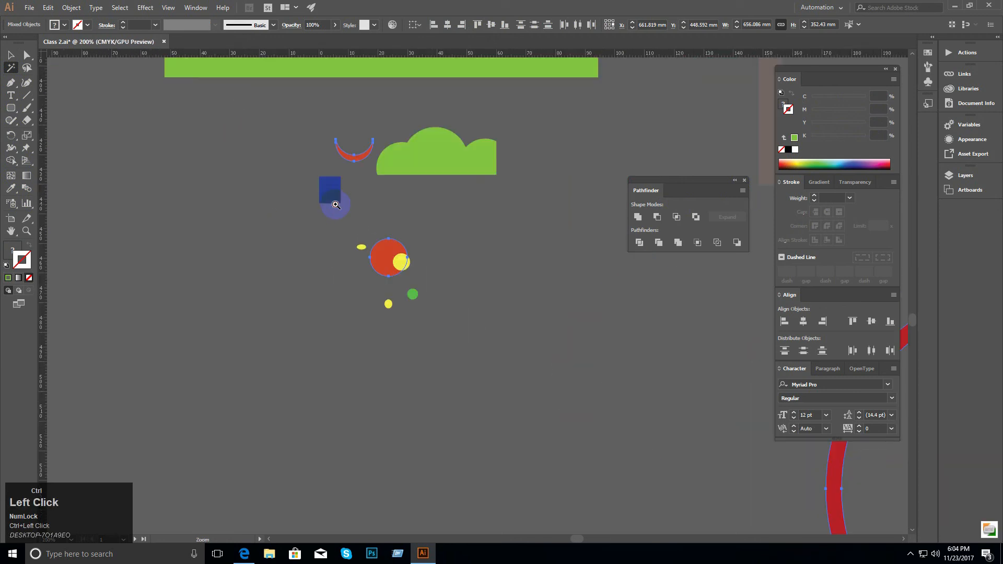
{"action": "left_click", "coordinate": [523, 281], "text": "ctrl+alt"}
{"action": "left_click", "coordinate": [523, 281], "text": "ctrl+alt"}
{"action": "left_click", "coordinate": [408, 282], "text": "ctrl+alt"}
{"action": "scroll", "coordinate": [731, 106], "scroll_direction": "right", "scroll_amount": 5}
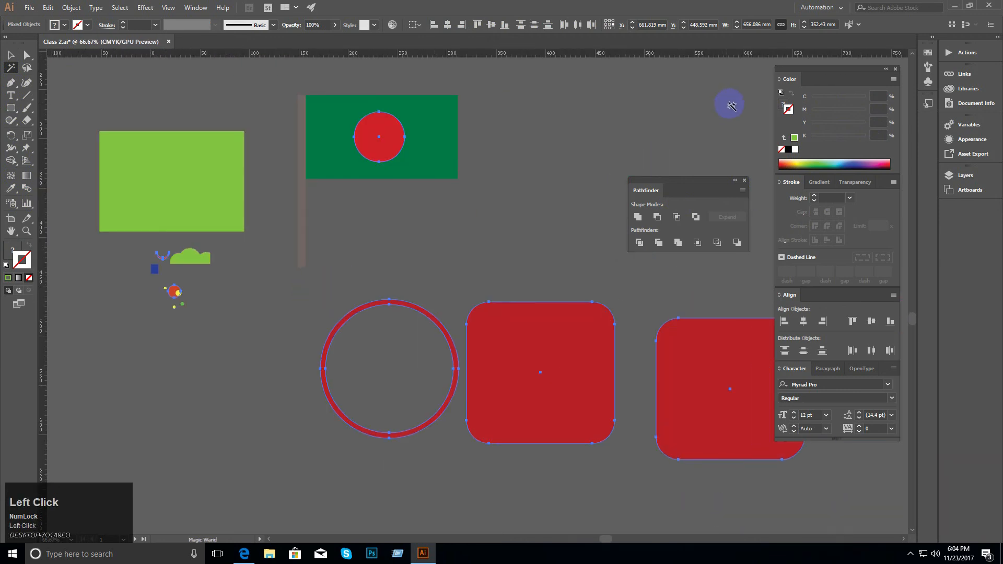
Step: Make the fill colour active and select similar green objects by sampling the light green rectangle beside the flag with the Magic Wand
{"action": "left_click", "coordinate": [781, 106]}
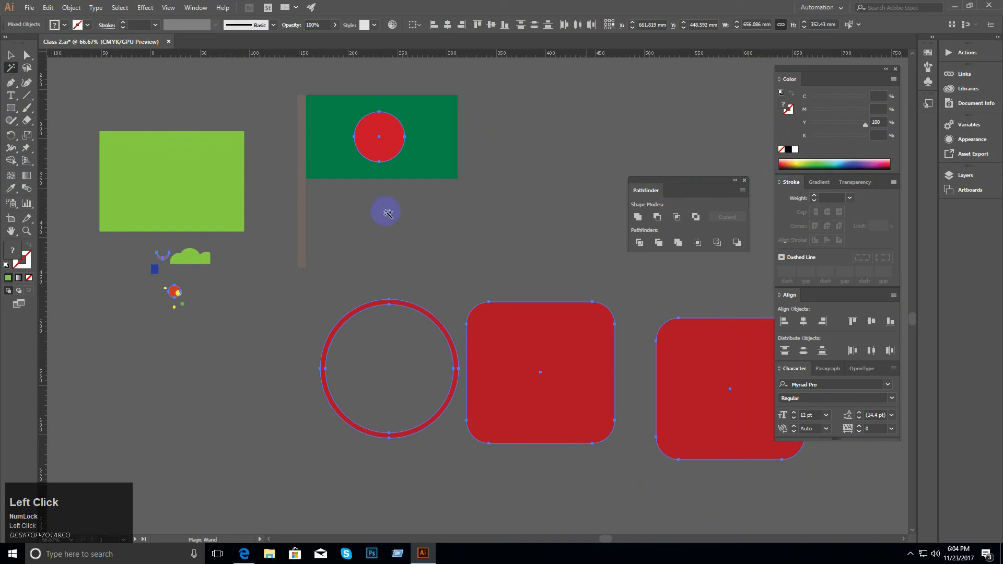
{"action": "left_click", "coordinate": [214, 183]}
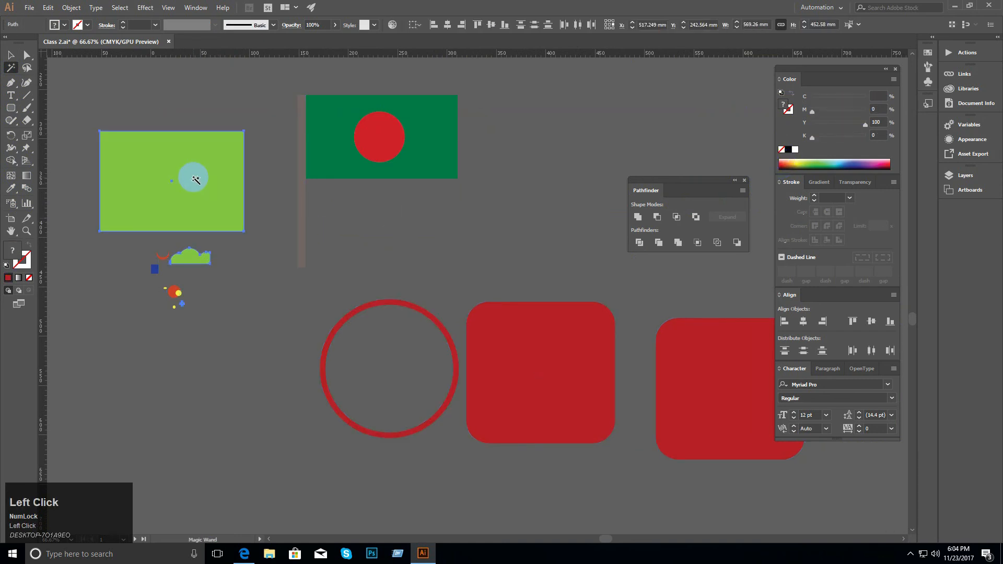
Step: Examine which green shapes around the flag and on both artboards are included in the Magic Wand selection
{"action": "left_click", "coordinate": [407, 229], "text": "ctrl+alt"}
{"action": "left_click", "coordinate": [407, 251], "text": "ctrl"}
{"action": "left_click", "coordinate": [412, 286], "text": "ctrl"}
{"action": "left_click", "coordinate": [440, 310], "text": "ctrl"}
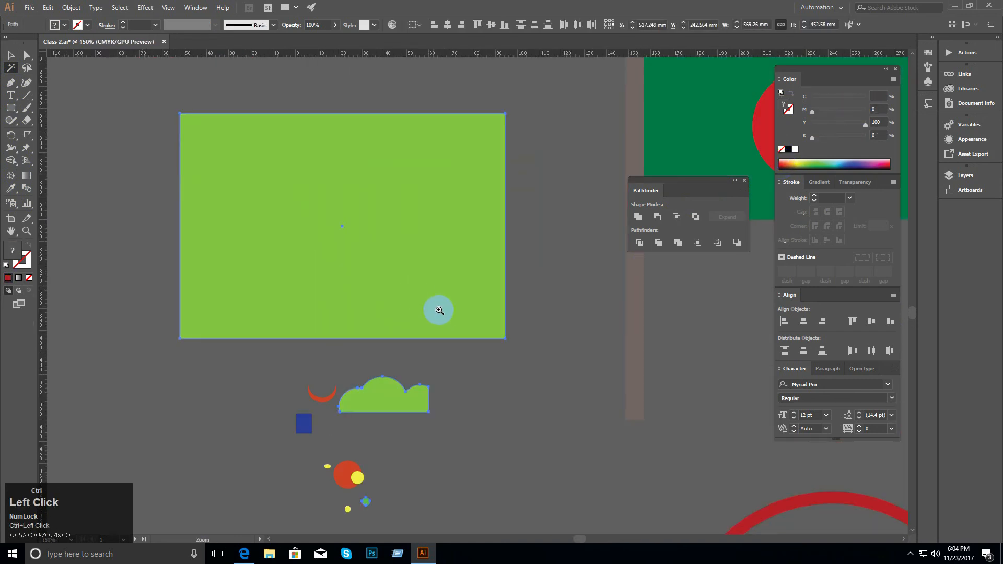
{"action": "left_click", "coordinate": [440, 310], "text": "ctrl"}
{"action": "left_click", "coordinate": [443, 307], "text": "ctrl+alt"}
{"action": "left_click", "coordinate": [444, 307], "text": "ctrl+alt"}
{"action": "left_click_drag", "start_coordinate": [501, 226], "coordinate": [289, 271]}
{"action": "left_click", "coordinate": [427, 301], "text": "ctrl"}
{"action": "left_click", "coordinate": [428, 300], "text": "ctrl"}
{"action": "left_click_drag", "start_coordinate": [431, 275], "coordinate": [465, 224]}
{"action": "left_click", "coordinate": [431, 317], "text": "ctrl+alt"}
{"action": "left_click", "coordinate": [432, 319], "text": "ctrl+alt"}
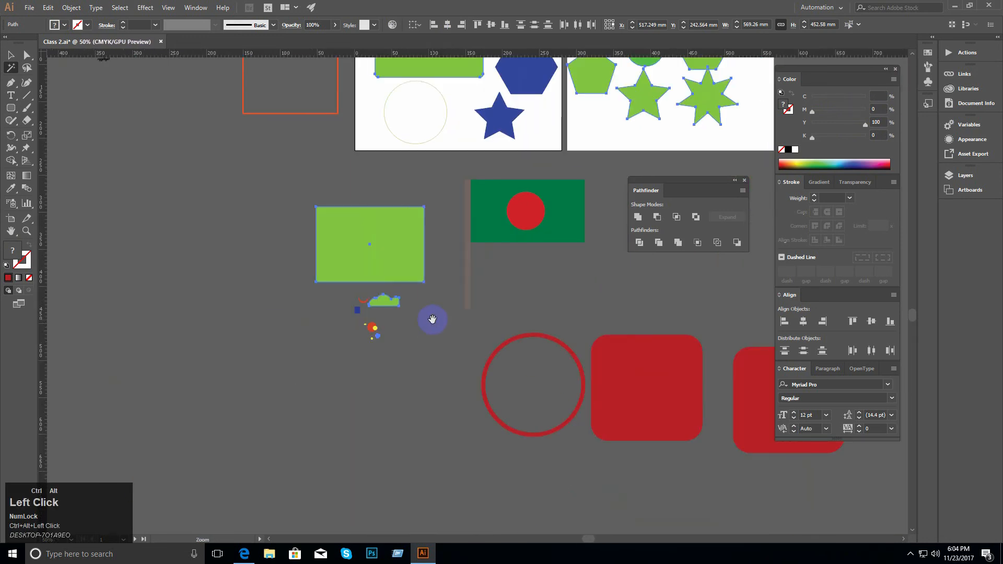
{"action": "scroll", "coordinate": [432, 319], "scroll_direction": "right", "scroll_amount": 6}
{"action": "left_click", "coordinate": [405, 336], "text": "ctrl+alt"}
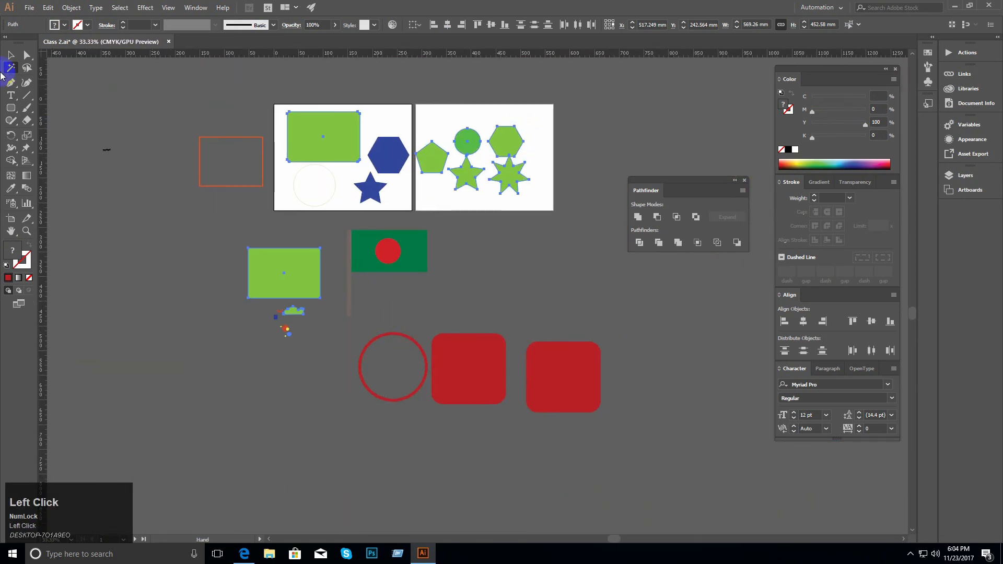
{"action": "left_click", "coordinate": [11, 54]}
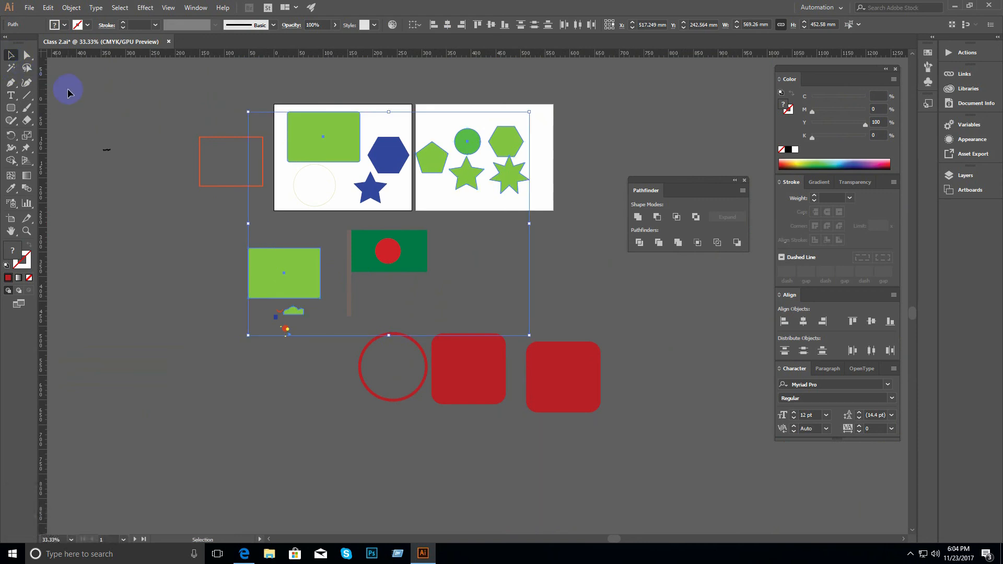
{"action": "left_click", "coordinate": [11, 68]}
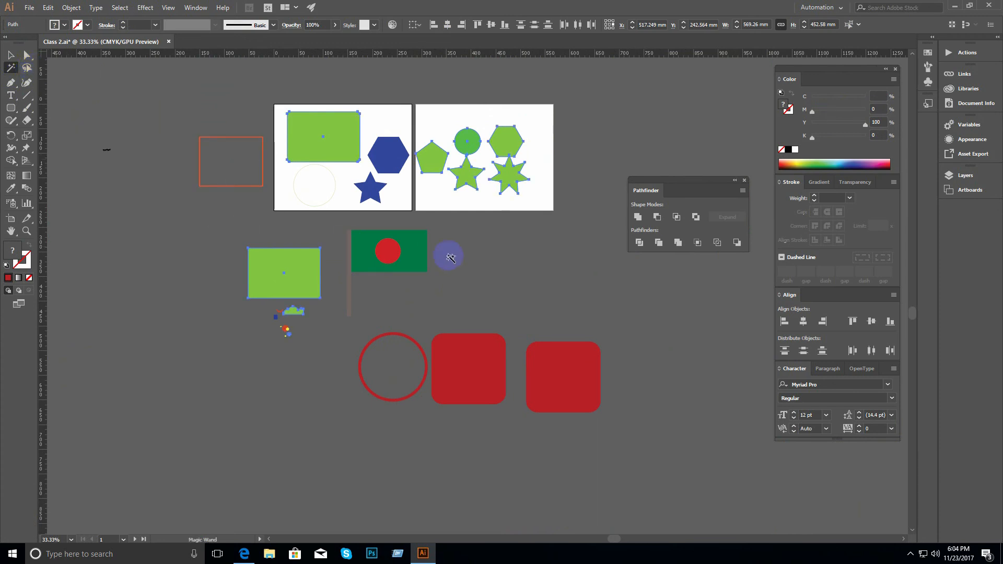
Step: Close the Pathfinder panel and, with nothing else selected, lasso the top anchor point of the green circle on the second artboard
{"action": "left_click", "coordinate": [470, 270], "text": "ctrl+alt"}
{"action": "left_click_drag", "start_coordinate": [470, 269], "coordinate": [376, 191]}
{"action": "left_click", "coordinate": [417, 234], "text": "ctrl"}
{"action": "left_click", "coordinate": [417, 234], "text": "ctrl"}
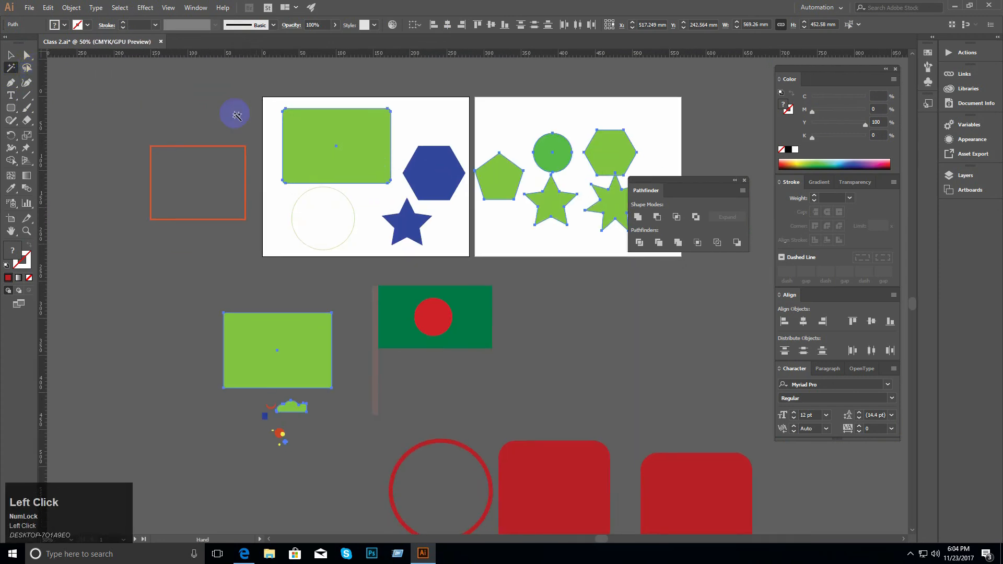
{"action": "left_click", "coordinate": [32, 74]}
{"action": "left_click", "coordinate": [532, 220], "text": "ctrl"}
{"action": "left_click_drag", "start_coordinate": [532, 220], "coordinate": [475, 173]}
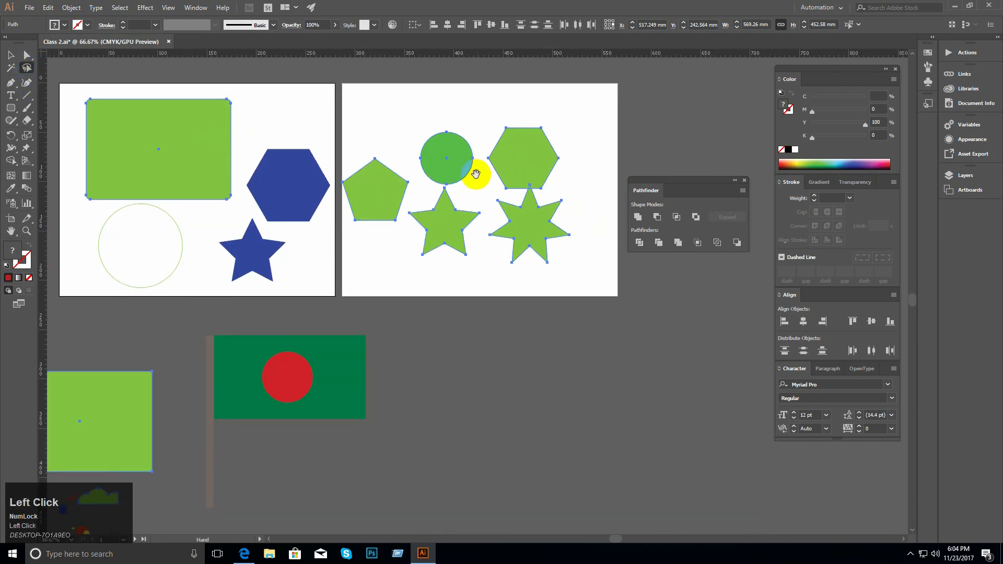
{"action": "left_click", "coordinate": [490, 313], "text": "ctrl"}
{"action": "left_click", "coordinate": [481, 242], "text": "ctrl"}
{"action": "left_click_drag", "start_coordinate": [481, 242], "coordinate": [439, 259]}
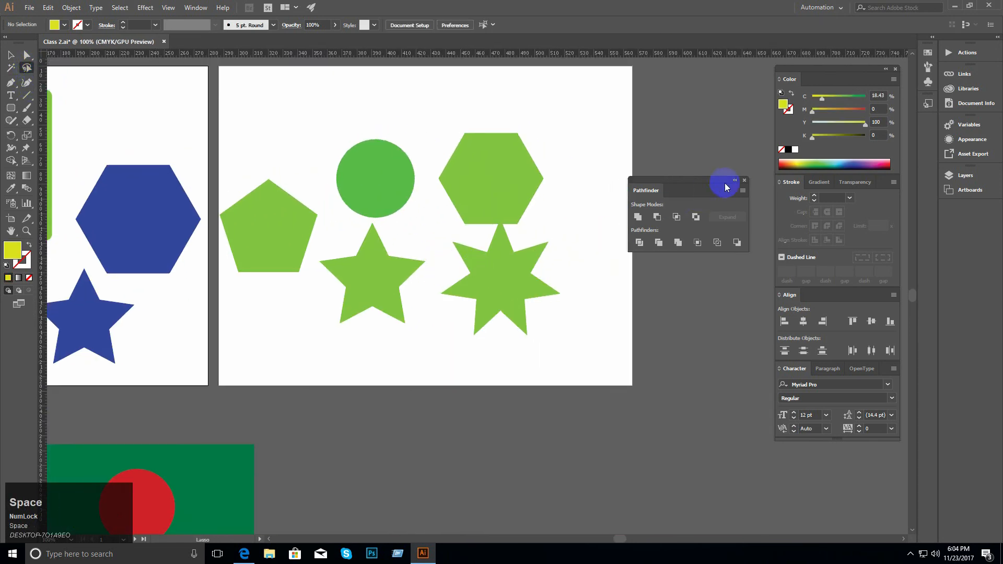
{"action": "left_click", "coordinate": [744, 181]}
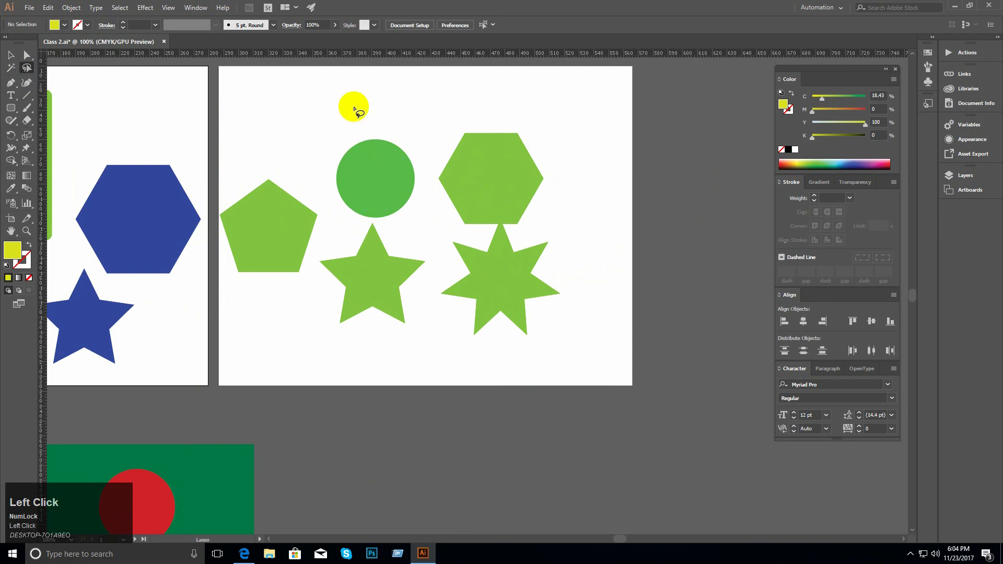
{"action": "mouse_move", "coordinate": [334, 107]}
{"action": "left_mouse_down"}
{"action": "mouse_move", "coordinate": [344, 152]}
{"action": "mouse_move", "coordinate": [385, 128]}
{"action": "mouse_move", "coordinate": [315, 141]}
{"action": "left_mouse_up"}
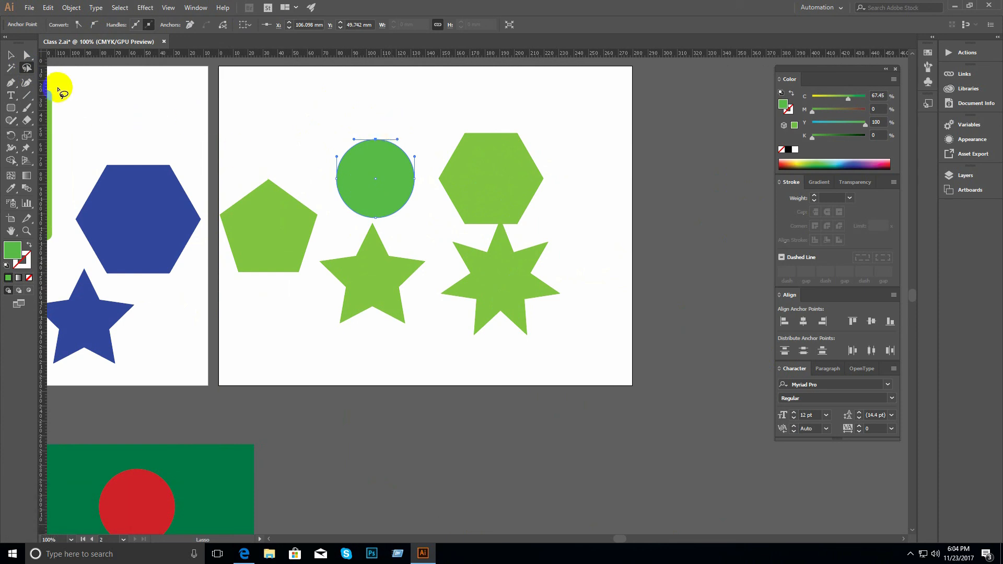
Step: Move the green circle left and the green hexagon and seven-pointed star down and left, and clear the selection
{"action": "left_click_drag", "start_coordinate": [388, 203], "coordinate": [361, 203]}
{"action": "left_click_drag", "start_coordinate": [511, 179], "coordinate": [465, 204]}
{"action": "left_click_drag", "start_coordinate": [513, 284], "coordinate": [577, 238]}
{"action": "left_click", "coordinate": [575, 237], "text": "ctrl"}
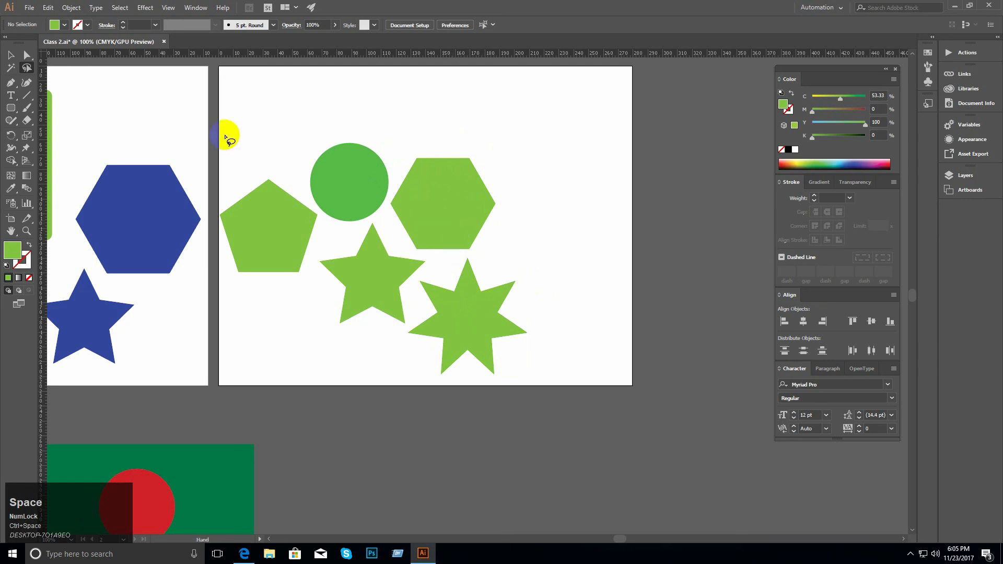
Step: Marquee-select all five green shapes on the second artboard with the Selection tool, and deselect them
{"action": "left_click", "coordinate": [8, 55]}
{"action": "mouse_move", "coordinate": [244, 129]}
{"action": "left_mouse_down"}
{"action": "mouse_move", "coordinate": [521, 329]}
{"action": "mouse_move", "coordinate": [314, 151]}
{"action": "left_mouse_up"}
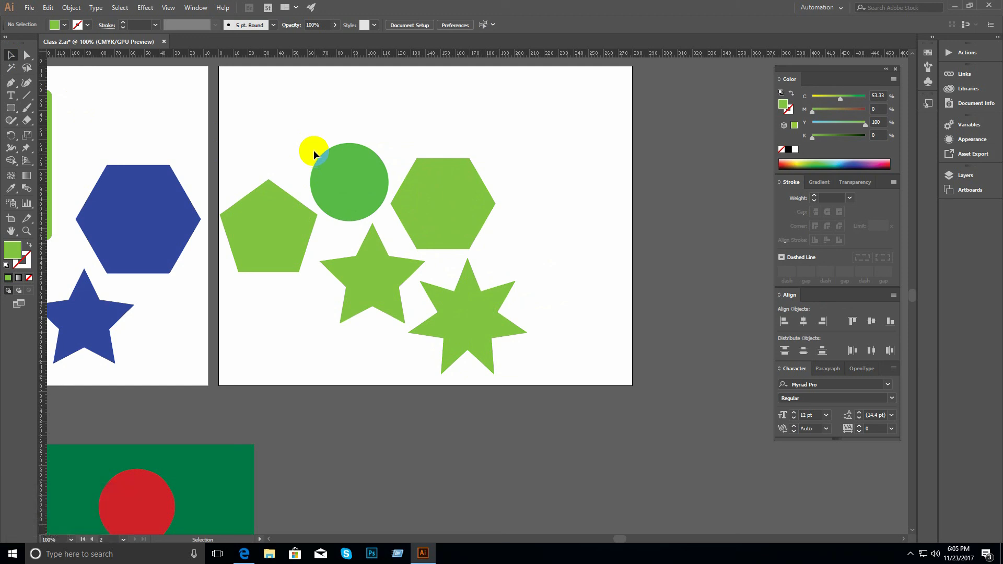
{"action": "left_click_drag", "start_coordinate": [246, 121], "coordinate": [481, 353]}
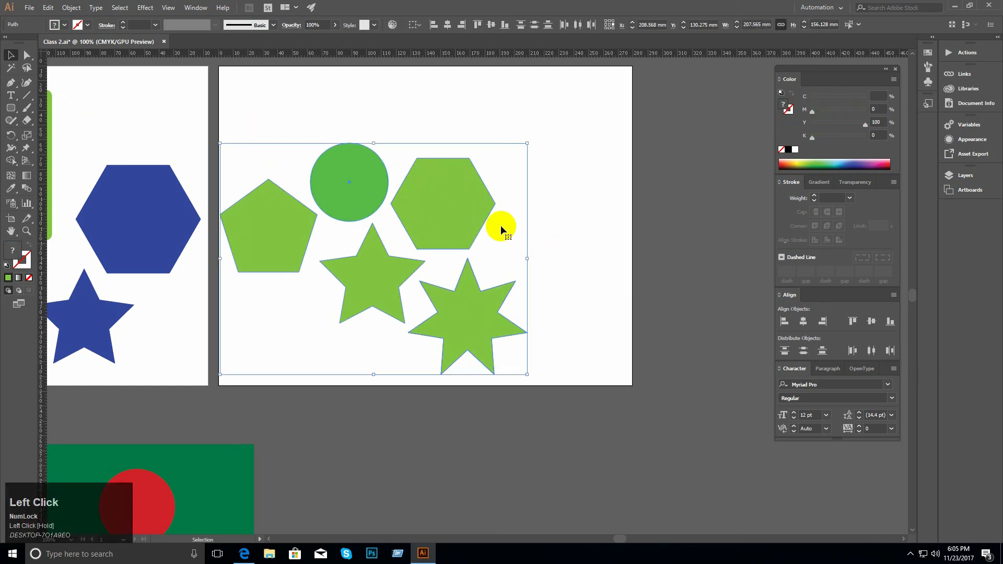
{"action": "left_click", "coordinate": [595, 246]}
Step: Select the green five-pointed star, pentagon and hexagon together by adding them one at a time
{"action": "left_click", "coordinate": [380, 262]}
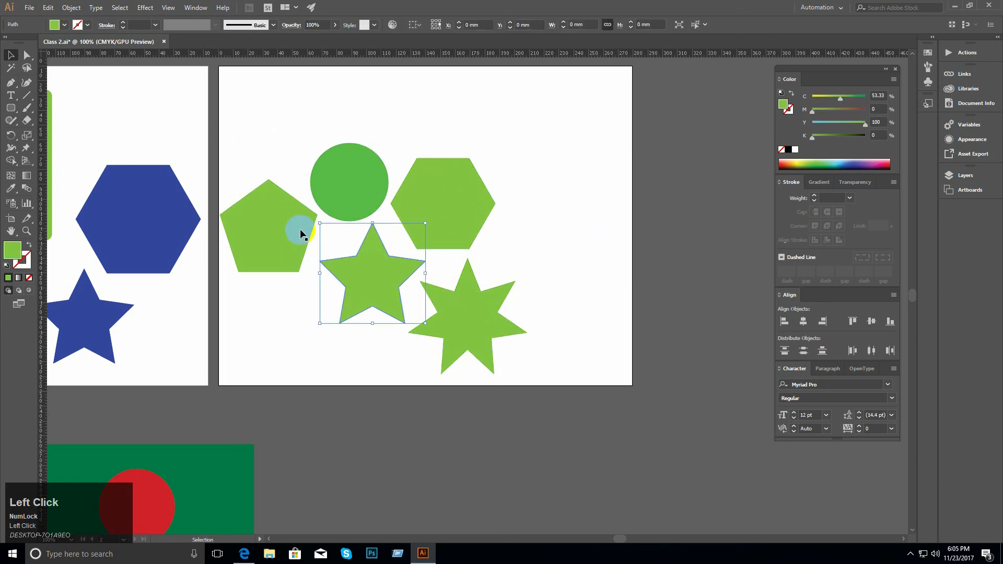
{"action": "left_click", "coordinate": [294, 231], "text": "shift"}
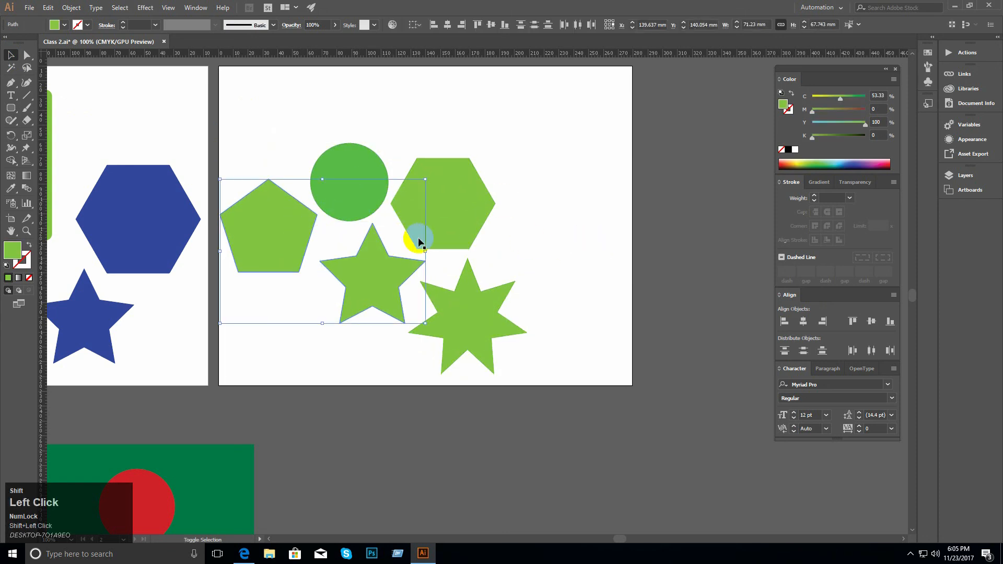
{"action": "left_click", "coordinate": [461, 191], "text": "shift"}
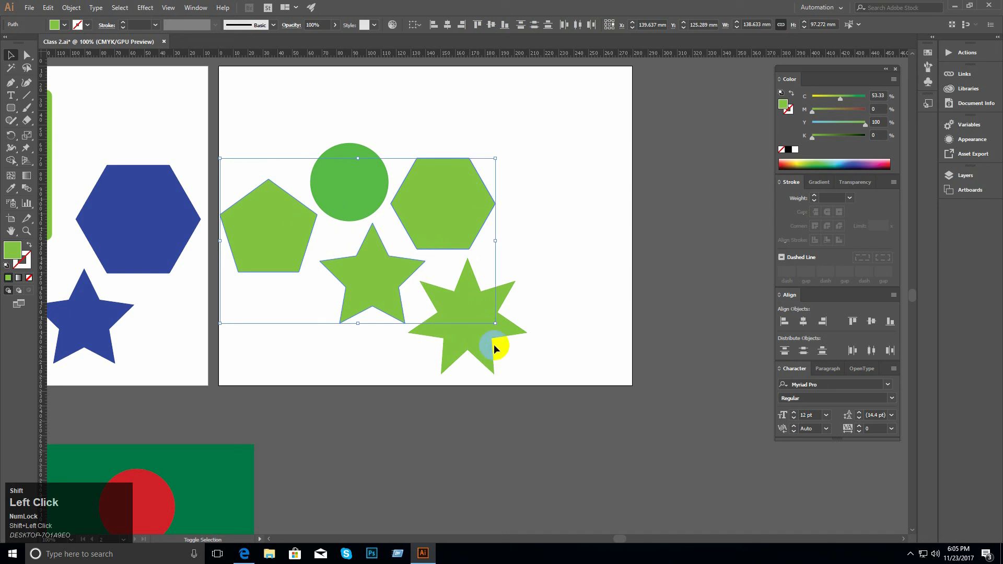
Step: Marquee-select the group of green shapes again, clear the selection, and select only the green hexagon
{"action": "left_click_drag", "start_coordinate": [226, 190], "coordinate": [458, 287]}
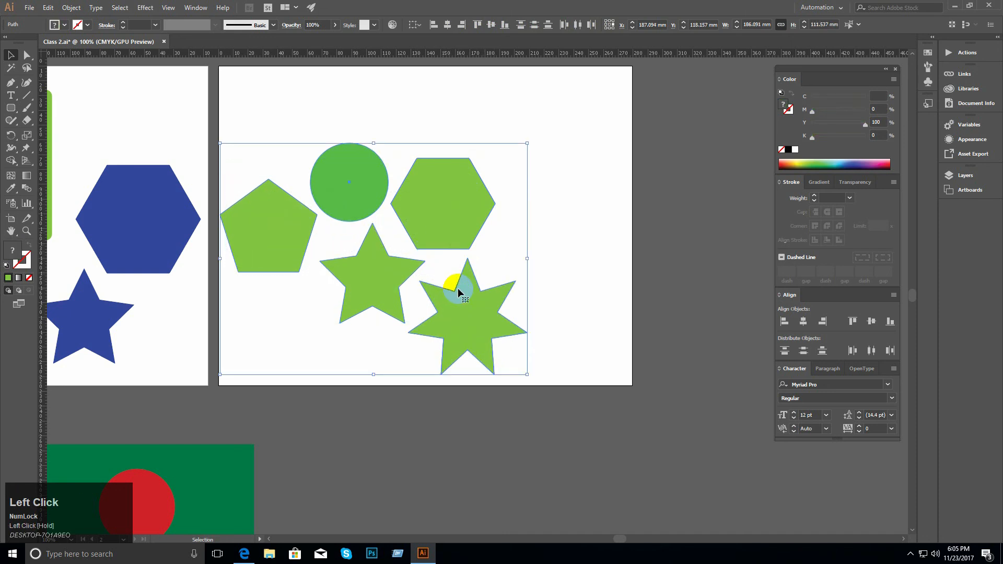
{"action": "left_click", "coordinate": [566, 215]}
{"action": "left_click_drag", "start_coordinate": [253, 155], "coordinate": [476, 322]}
{"action": "left_click", "coordinate": [603, 180]}
{"action": "left_click", "coordinate": [377, 274]}
{"action": "left_click", "coordinate": [414, 211]}
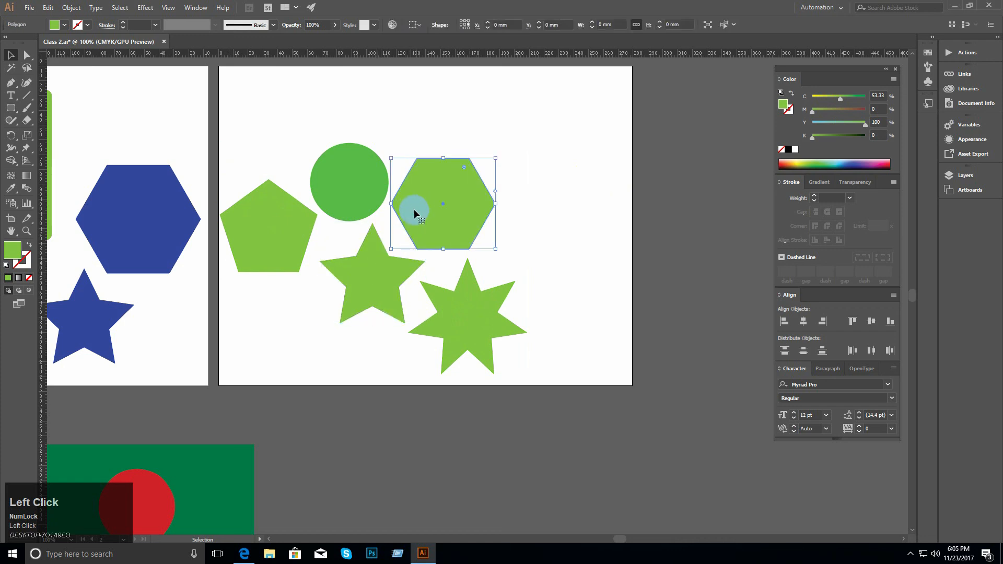
Step: Lasso the green pentagon, five-pointed star and hexagon, leaving out the circle and the seven-pointed star
{"action": "left_click", "coordinate": [27, 67]}
{"action": "mouse_move", "coordinate": [291, 186]}
{"action": "left_mouse_down"}
{"action": "mouse_move", "coordinate": [286, 288]}
{"action": "mouse_move", "coordinate": [331, 331]}
{"action": "mouse_move", "coordinate": [373, 320]}
{"action": "mouse_move", "coordinate": [401, 328]}
{"action": "mouse_move", "coordinate": [414, 316]}
{"action": "mouse_move", "coordinate": [424, 257]}
{"action": "mouse_move", "coordinate": [477, 257]}
{"action": "mouse_move", "coordinate": [495, 244]}
{"action": "mouse_move", "coordinate": [481, 150]}
{"action": "mouse_move", "coordinate": [404, 149]}
{"action": "mouse_move", "coordinate": [372, 222]}
{"action": "mouse_move", "coordinate": [330, 228]}
{"action": "mouse_move", "coordinate": [291, 186]}
{"action": "left_mouse_up"}
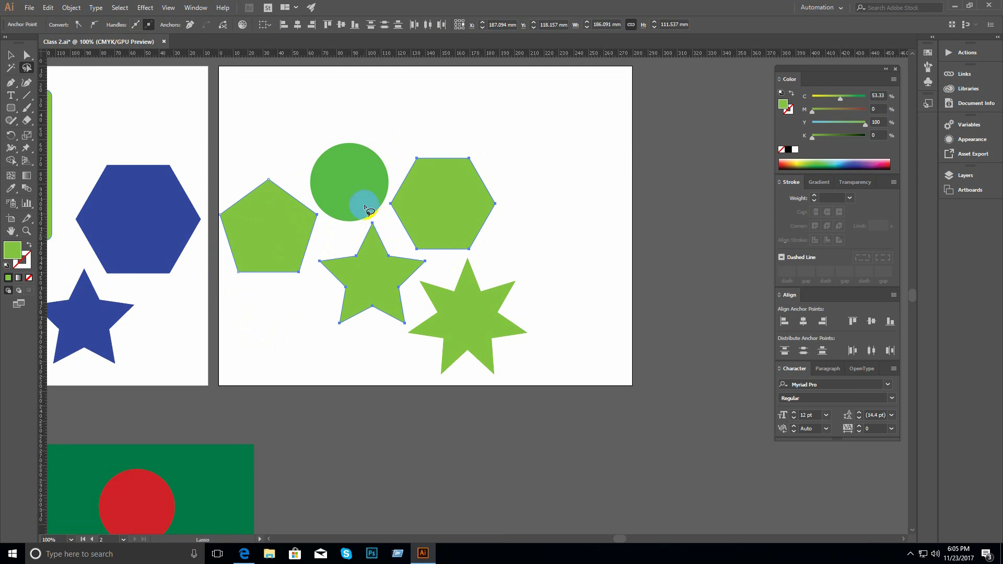
Step: Clear the lasso selection of the green shapes and return to the Selection tool with nothing selected
{"action": "left_click", "coordinate": [309, 335], "text": "ctrl"}
{"action": "left_click", "coordinate": [351, 308], "text": "ctrl"}
{"action": "left_click_drag", "start_coordinate": [414, 320], "coordinate": [293, 283]}
{"action": "left_click", "coordinate": [382, 280], "text": "ctrl+alt"}
{"action": "left_click_drag", "start_coordinate": [395, 271], "coordinate": [329, 266]}
{"action": "left_click", "coordinate": [383, 260], "text": "ctrl"}
{"action": "left_click_drag", "start_coordinate": [419, 277], "coordinate": [314, 282]}
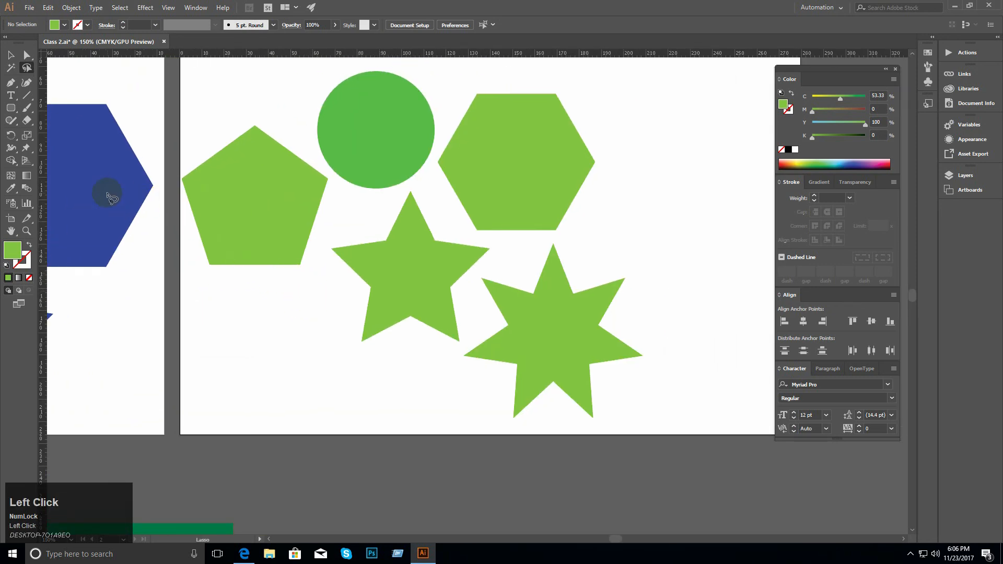
{"action": "left_click", "coordinate": [12, 56]}
{"action": "left_click", "coordinate": [213, 233]}
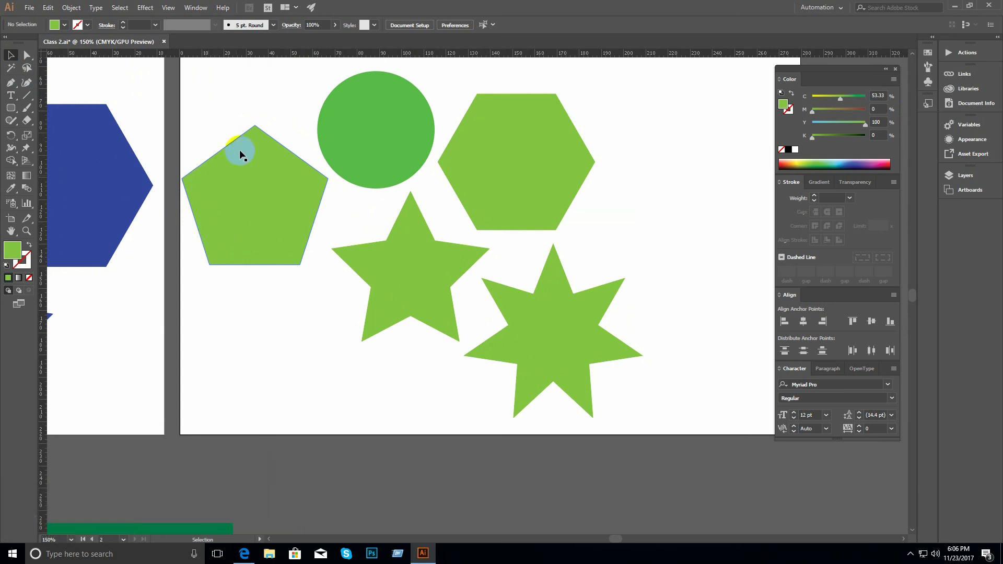
{"action": "left_click", "coordinate": [429, 316], "text": "ctrl+alt"}
{"action": "left_click", "coordinate": [430, 316], "text": "ctrl+alt"}
{"action": "left_click_drag", "start_coordinate": [332, 364], "coordinate": [438, 313]}
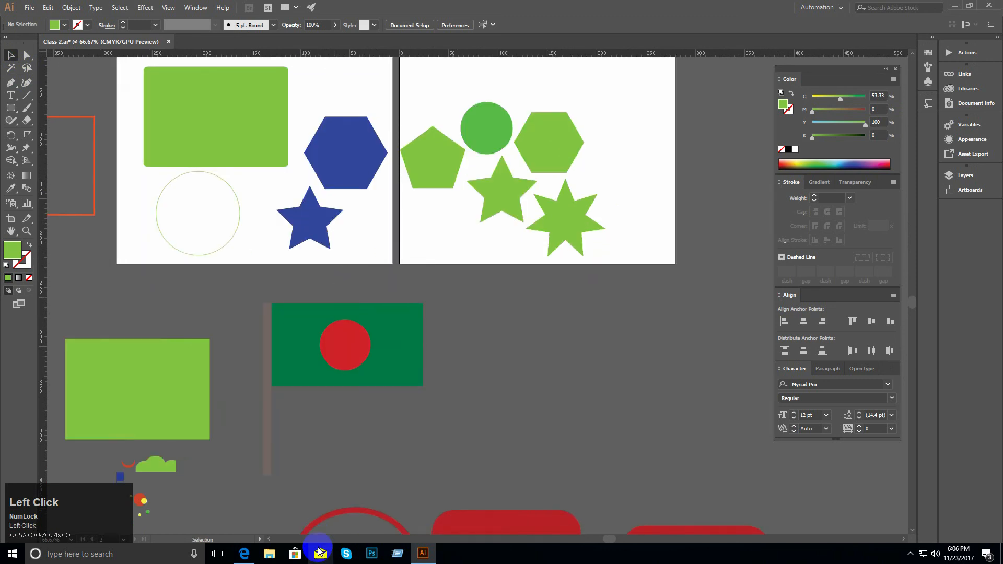
Step: Switch to Microsoft Edge and view the Class# 02 topics in the Graphic Design Course Modules PDF
{"action": "left_click", "coordinate": [243, 554]}
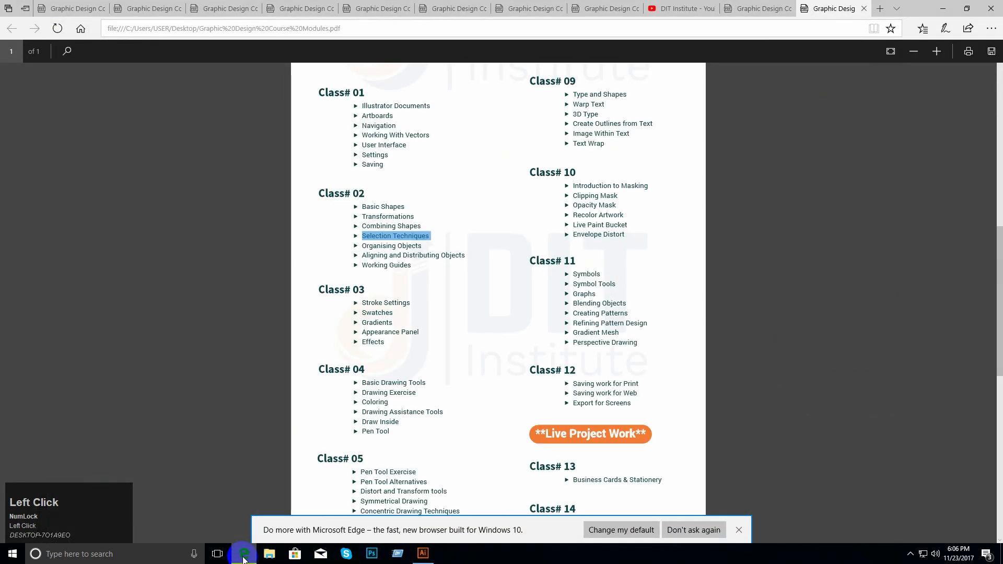
{"action": "left_click", "coordinate": [243, 555]}
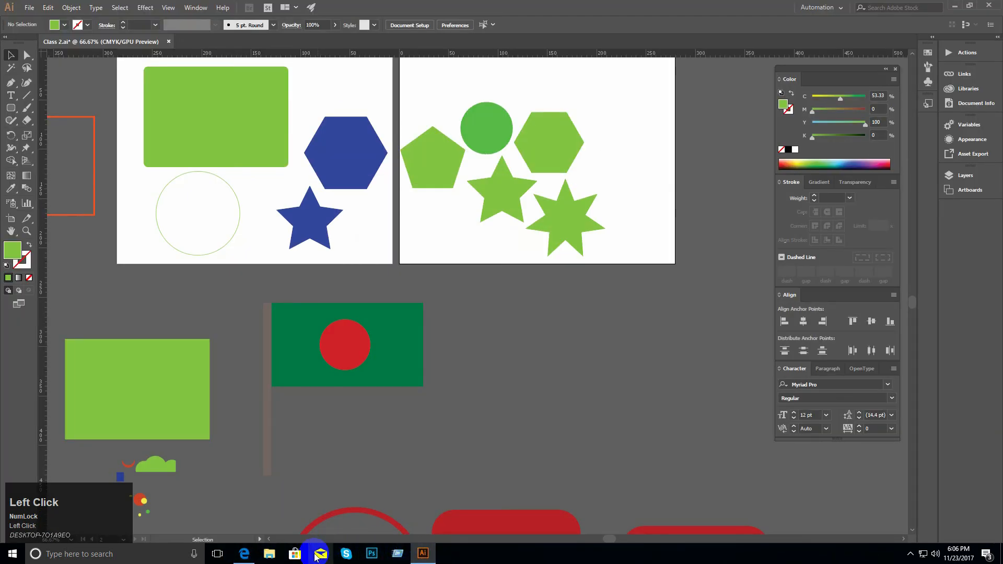
{"action": "left_click", "coordinate": [243, 554]}
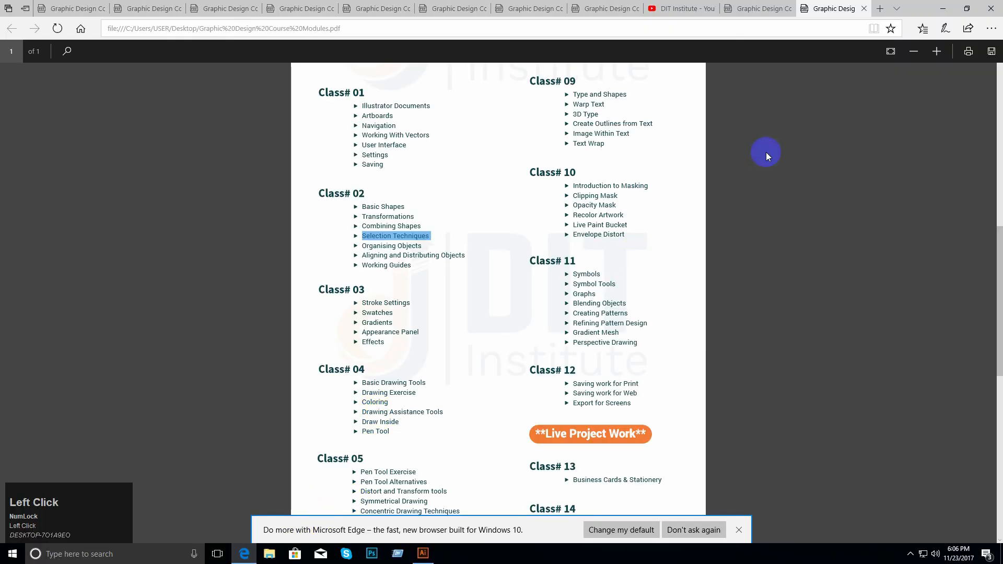
Step: Return to Illustrator and move the flag with its pole onto the empty canvas beside the artboard with the green shapes
{"action": "left_click", "coordinate": [943, 9]}
{"action": "left_click_drag", "start_coordinate": [402, 355], "coordinate": [228, 305]}
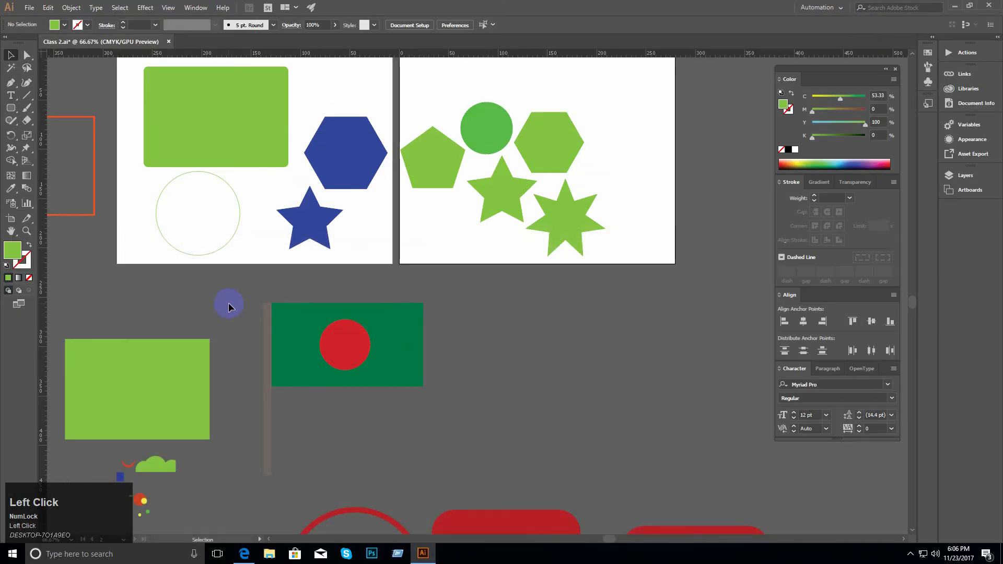
{"action": "left_click_drag", "start_coordinate": [444, 440], "coordinate": [442, 439]}
{"action": "key", "text": "ctrl+h"}
{"action": "left_click", "coordinate": [469, 325]}
{"action": "scroll", "coordinate": [464, 266], "scroll_direction": "down", "scroll_amount": 1}
{"action": "left_click_drag", "start_coordinate": [489, 211], "coordinate": [307, 264]}
{"action": "left_click_drag", "start_coordinate": [181, 377], "coordinate": [549, 208]}
Step: Select only the flagpole, recolour its fill golden brown (C 27.45, M 41.57, Y 100, K 4.71), and clear the selection
{"action": "left_click", "coordinate": [576, 298]}
{"action": "left_click", "coordinate": [501, 280], "text": "ctrl"}
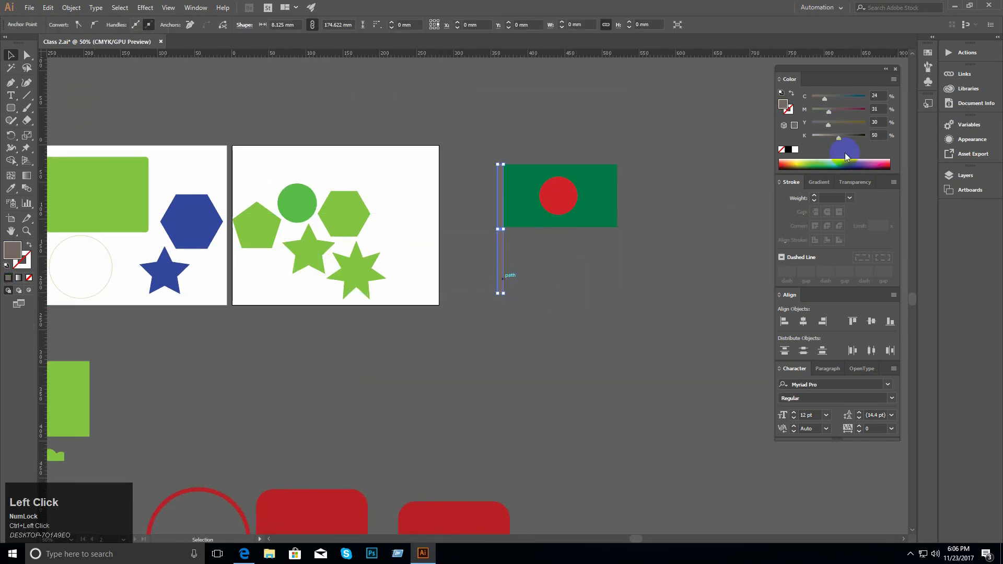
{"action": "left_click", "coordinate": [799, 161]}
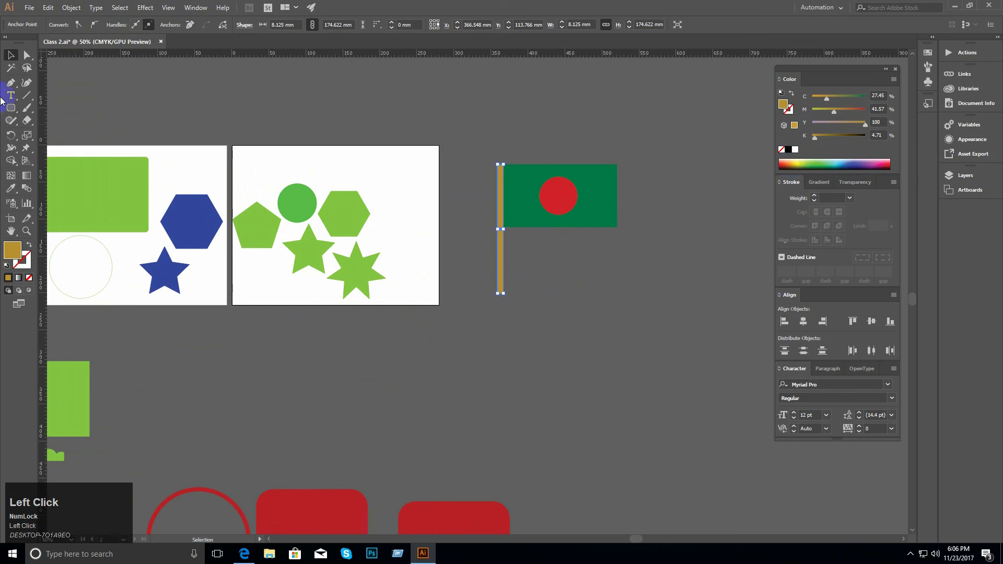
{"action": "left_click", "coordinate": [476, 229]}
Step: Select the whole flag group with the Selection tool, clear the selection, and select the group again
{"action": "left_click", "coordinate": [477, 228], "text": "ctrl"}
{"action": "left_click_drag", "start_coordinate": [456, 218], "coordinate": [348, 160]}
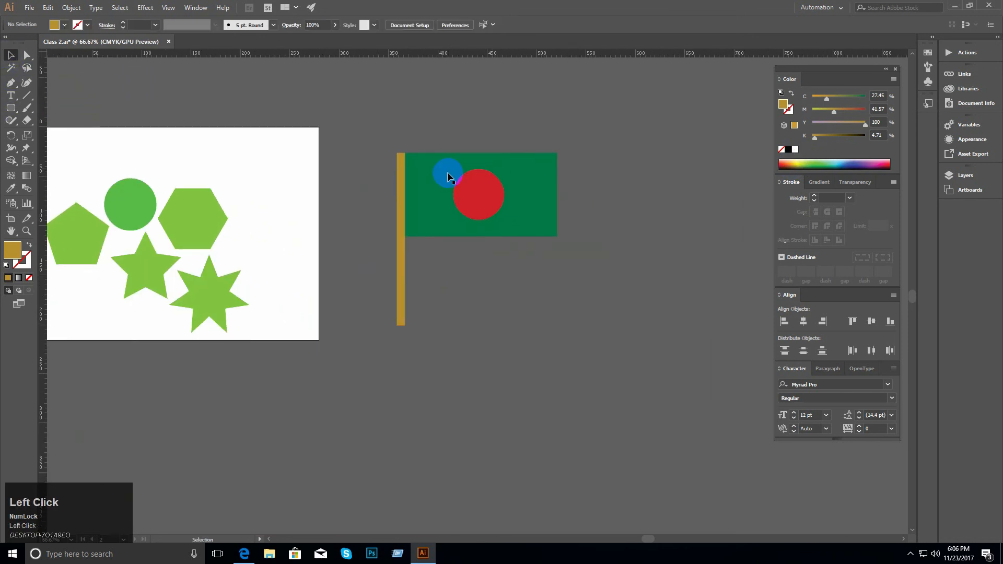
{"action": "left_click", "coordinate": [447, 172]}
{"action": "left_click", "coordinate": [491, 328]}
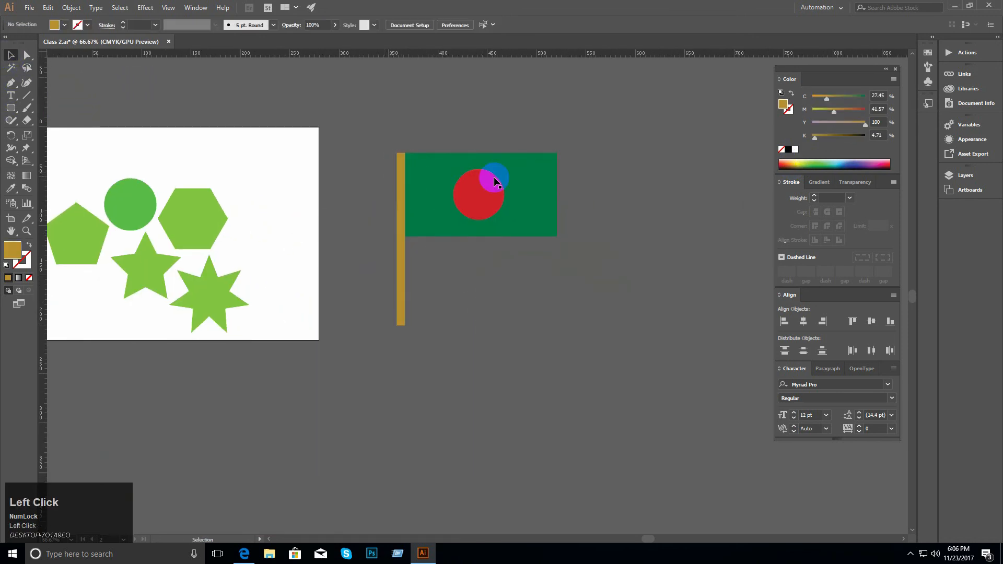
{"action": "left_click", "coordinate": [524, 183]}
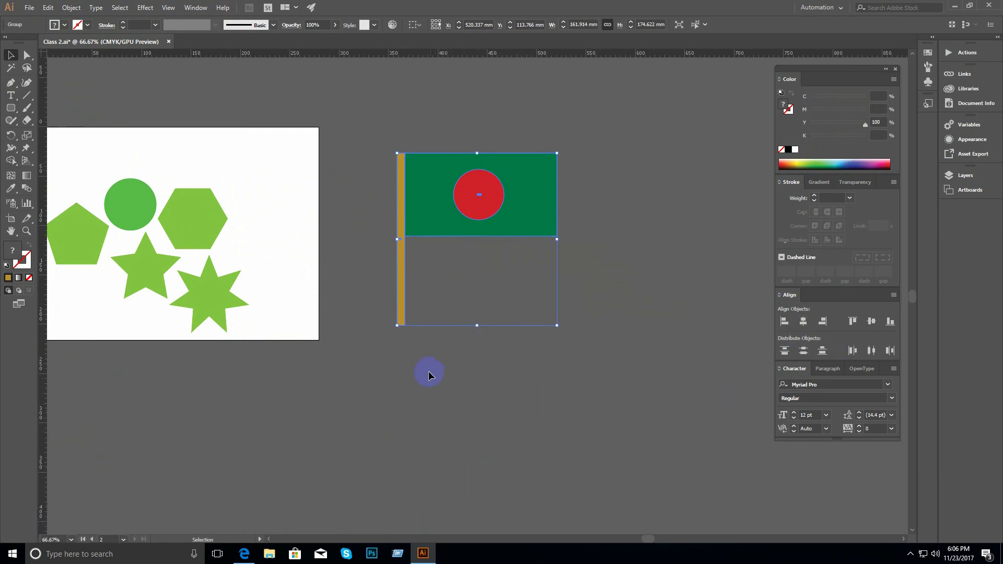
{"action": "left_click", "coordinate": [403, 361]}
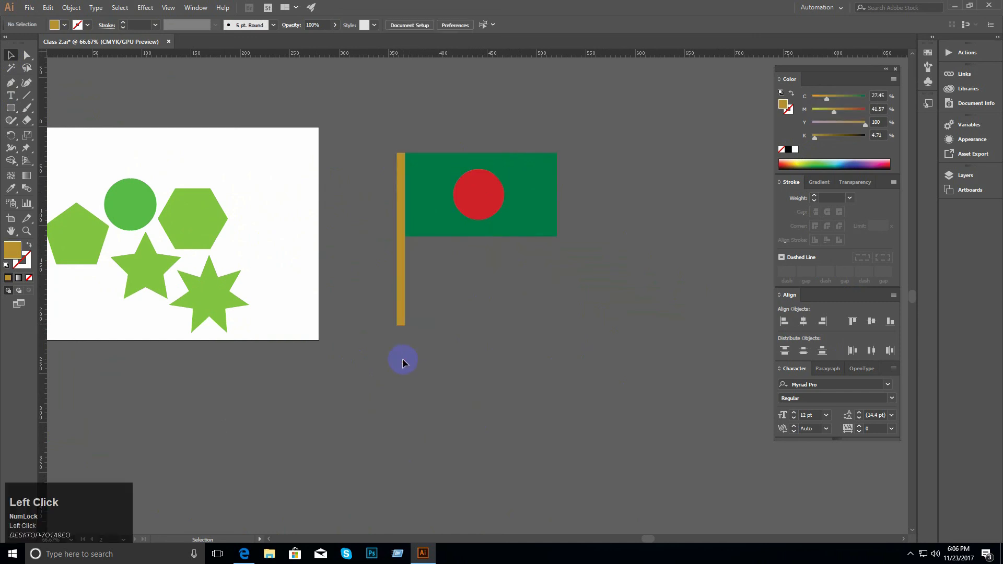
{"action": "left_click", "coordinate": [441, 232]}
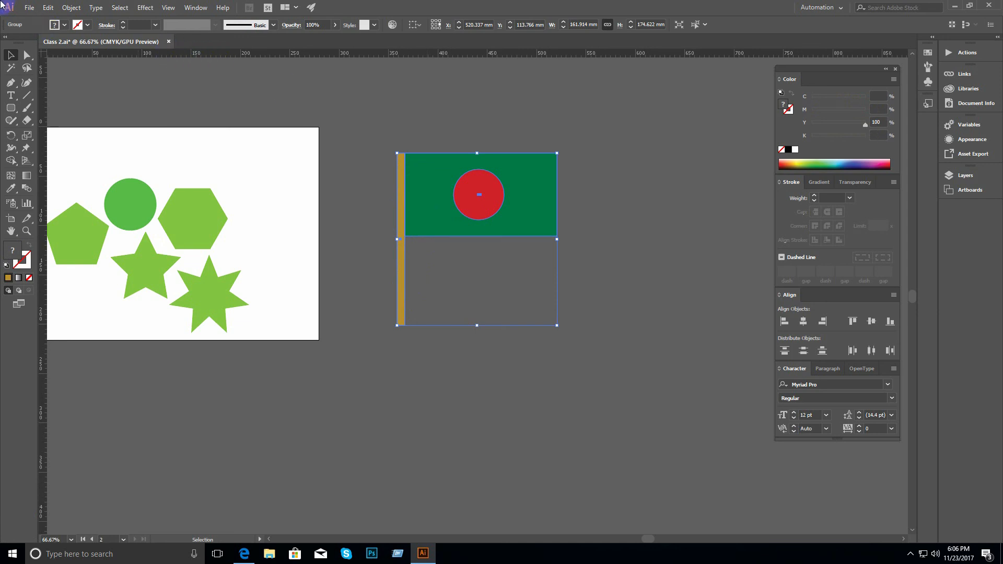
Step: Use the Direct Selection tool to select just the pole inside the flag group, then clear the selection
{"action": "left_click", "coordinate": [27, 56]}
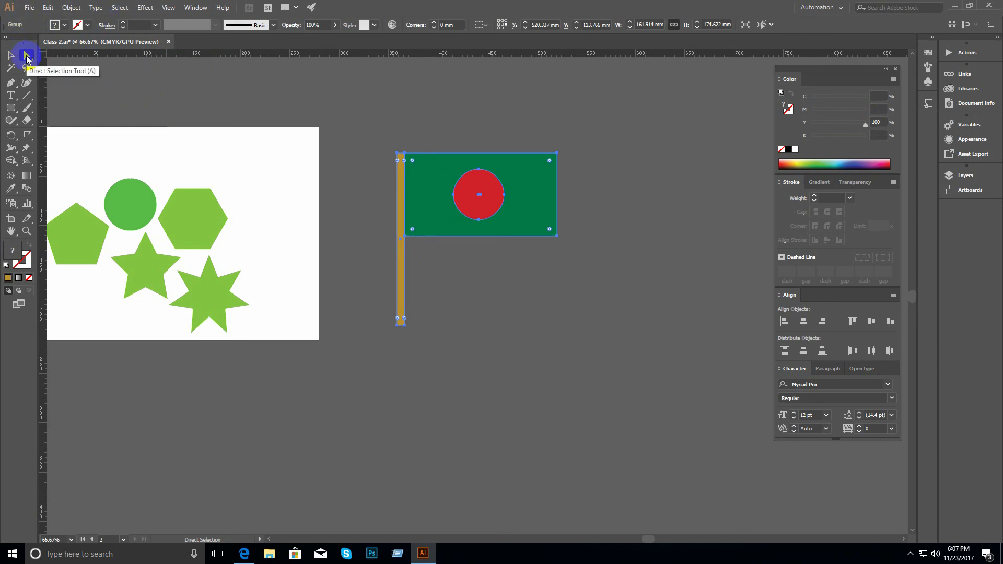
{"action": "left_click", "coordinate": [248, 81]}
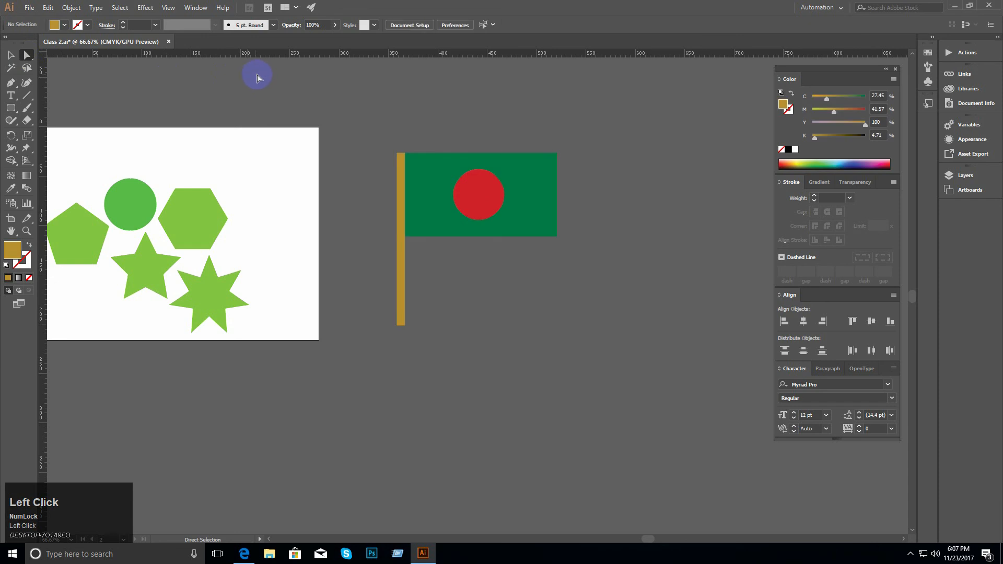
{"action": "left_click", "coordinate": [447, 248], "text": "ctrl"}
{"action": "left_click_drag", "start_coordinate": [454, 211], "coordinate": [403, 133]}
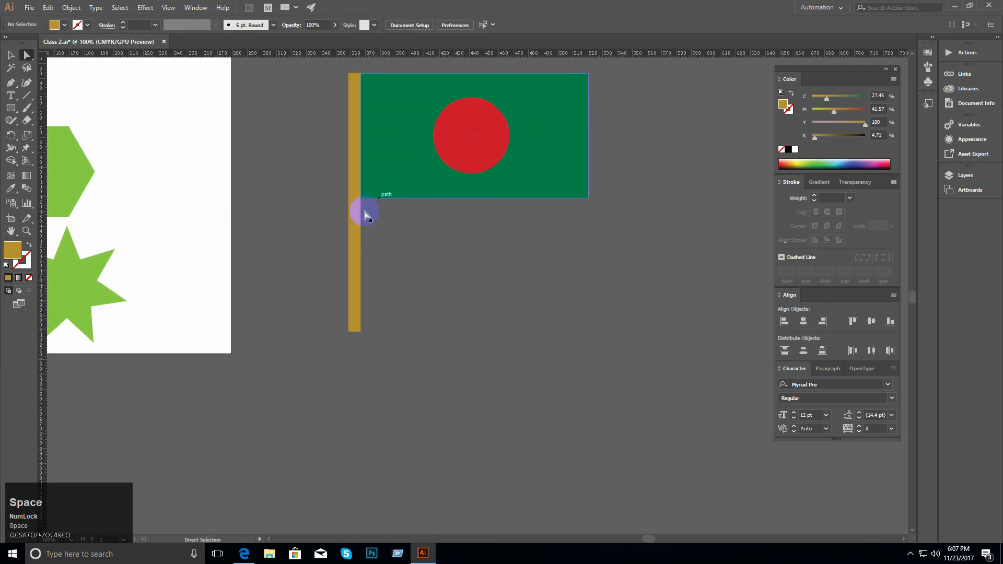
{"action": "left_click", "coordinate": [354, 225]}
{"action": "left_click", "coordinate": [454, 249], "text": "ctrl"}
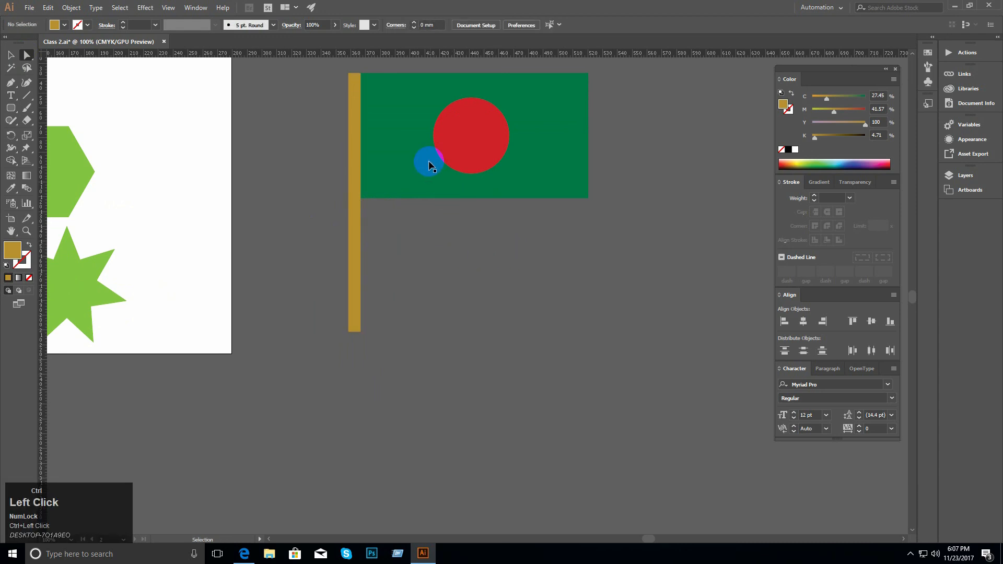
Step: Select the whole flag group for comparison, deselect it, and directly select only the green flag rectangle
{"action": "left_click", "coordinate": [412, 162]}
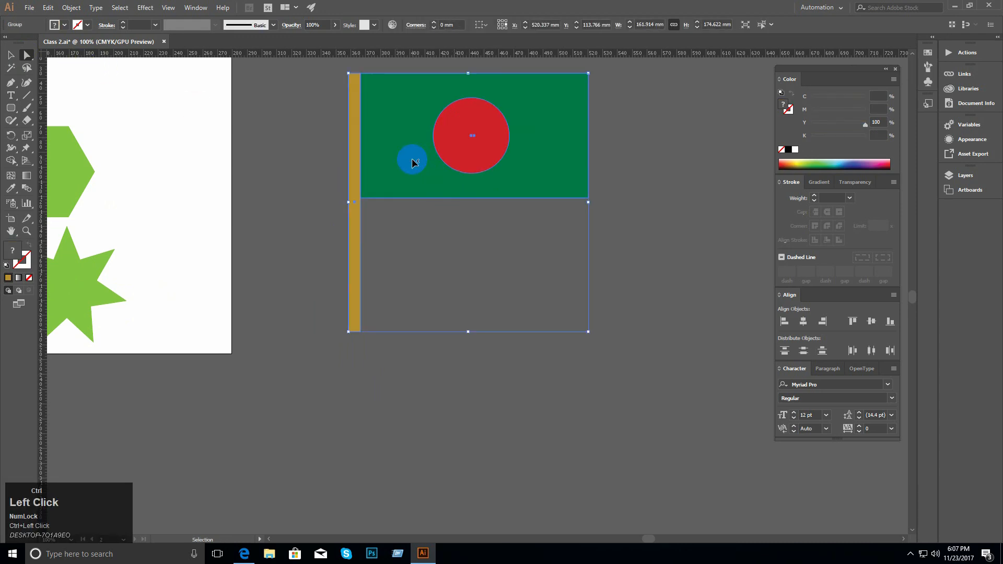
{"action": "left_click", "coordinate": [454, 240]}
{"action": "left_click", "coordinate": [414, 170]}
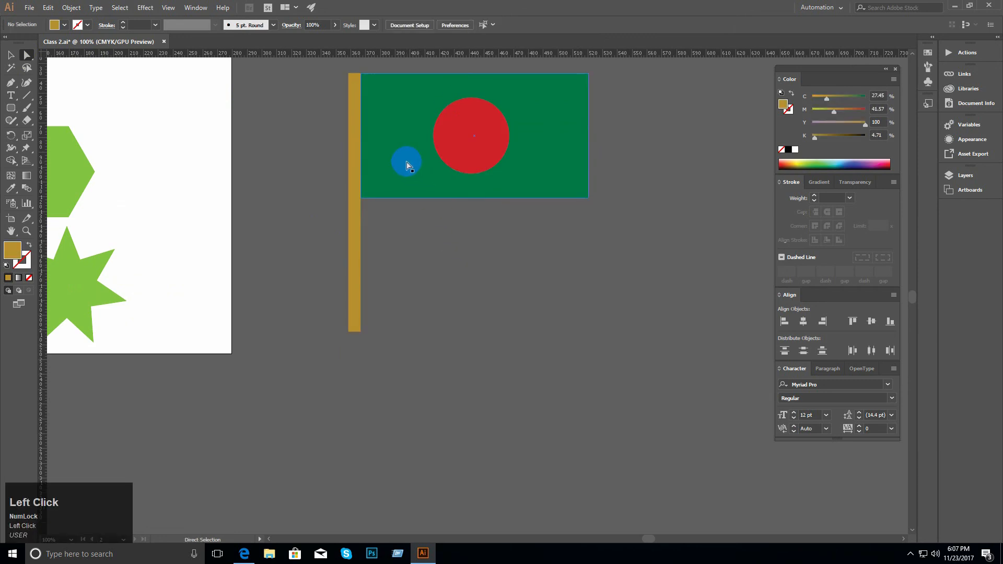
{"action": "left_click", "coordinate": [409, 165]}
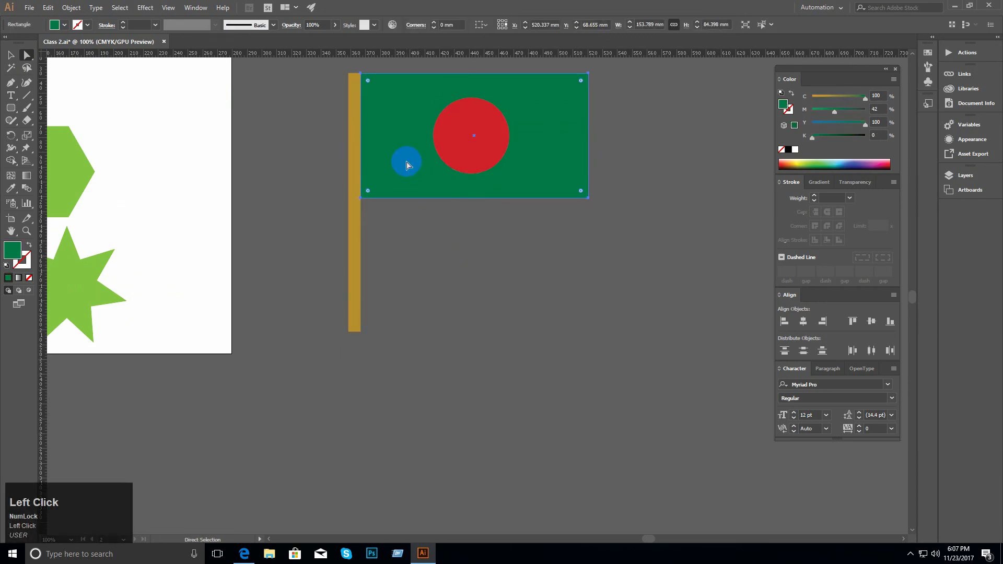
{"action": "mouse_move", "coordinate": [408, 165]}
{"action": "left_mouse_down"}
{"action": "mouse_move", "coordinate": [418, 170]}
{"action": "mouse_move", "coordinate": [353, 128]}
{"action": "mouse_move", "coordinate": [401, 167]}
{"action": "left_mouse_up"}
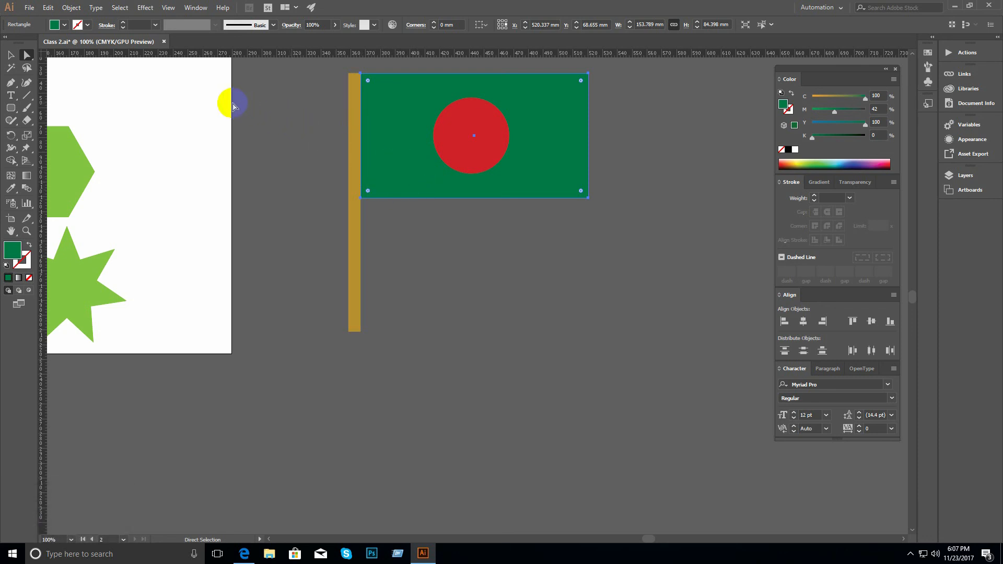
Step: Try several fill colours on the flag rectangle and settle on dark green (C 77.25, M 14, Y 100, K 38)
{"action": "left_click", "coordinate": [782, 164]}
{"action": "left_click", "coordinate": [819, 163]}
{"action": "left_click", "coordinate": [850, 164]}
{"action": "left_click", "coordinate": [820, 162]}
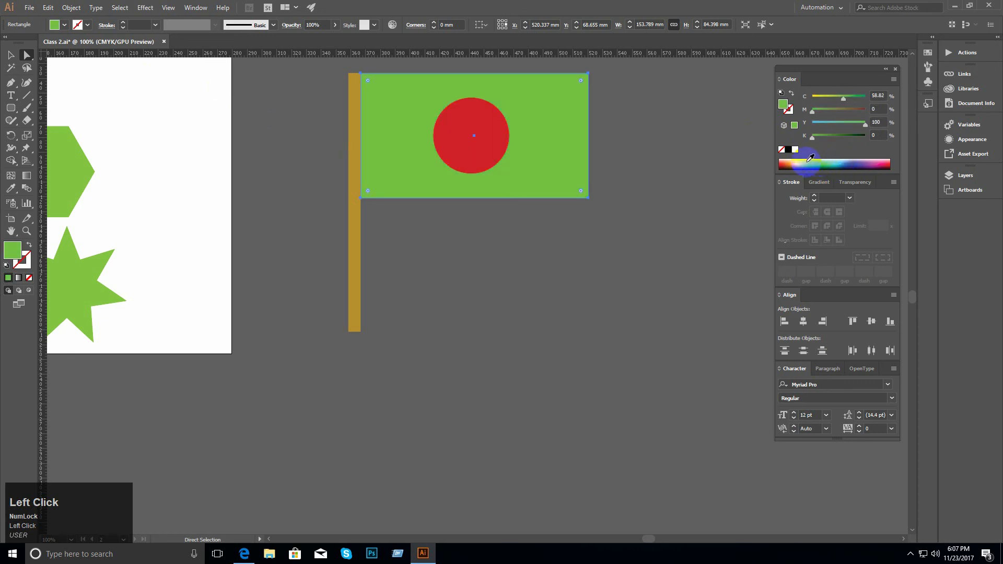
{"action": "left_click", "coordinate": [808, 165]}
{"action": "left_click_drag", "start_coordinate": [832, 137], "coordinate": [819, 118]}
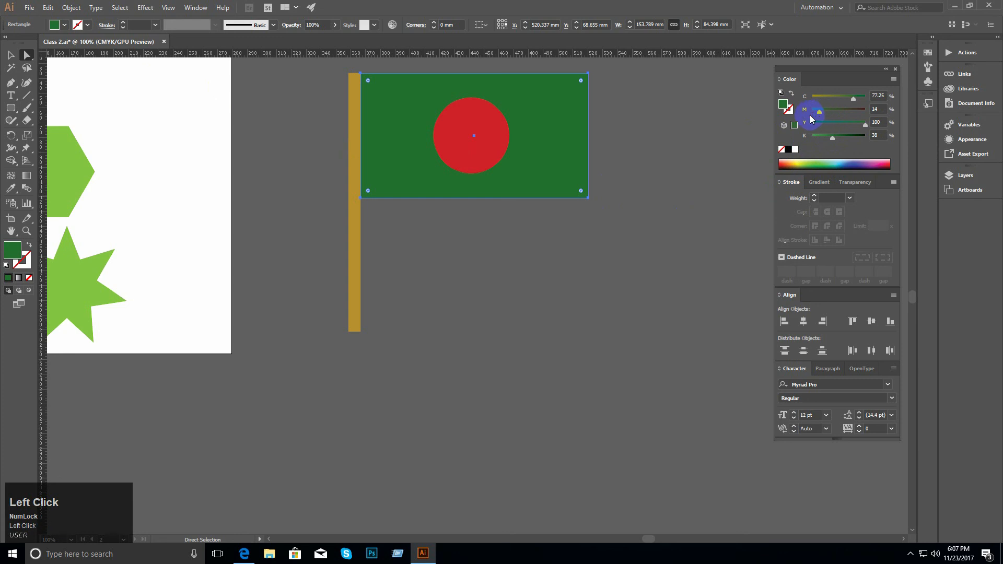
Step: Go back to the Selection tool, deselect the green rectangle, and select the entire flag group
{"action": "left_click", "coordinate": [11, 54]}
{"action": "left_click", "coordinate": [291, 217]}
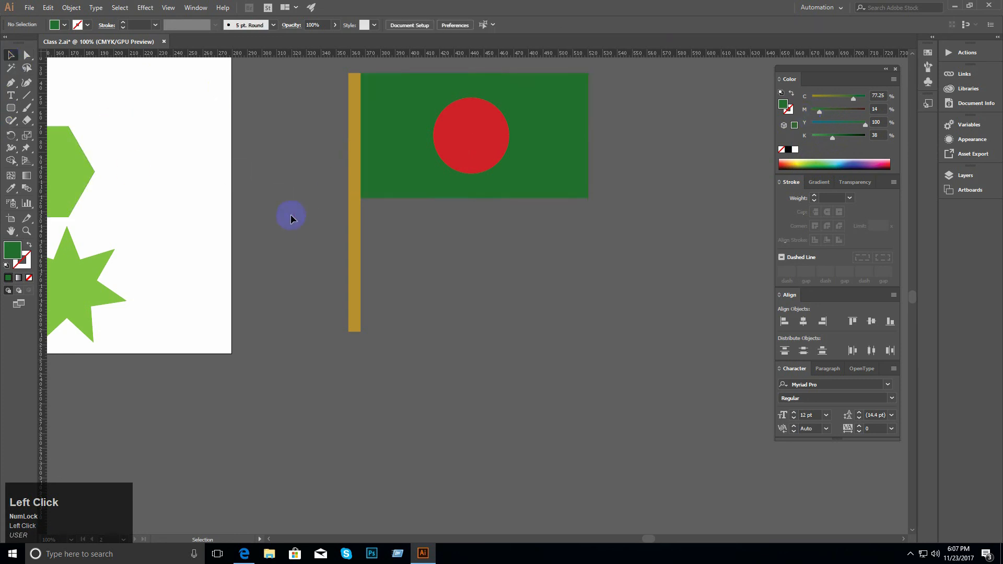
{"action": "left_click", "coordinate": [233, 92]}
{"action": "left_click", "coordinate": [399, 165]}
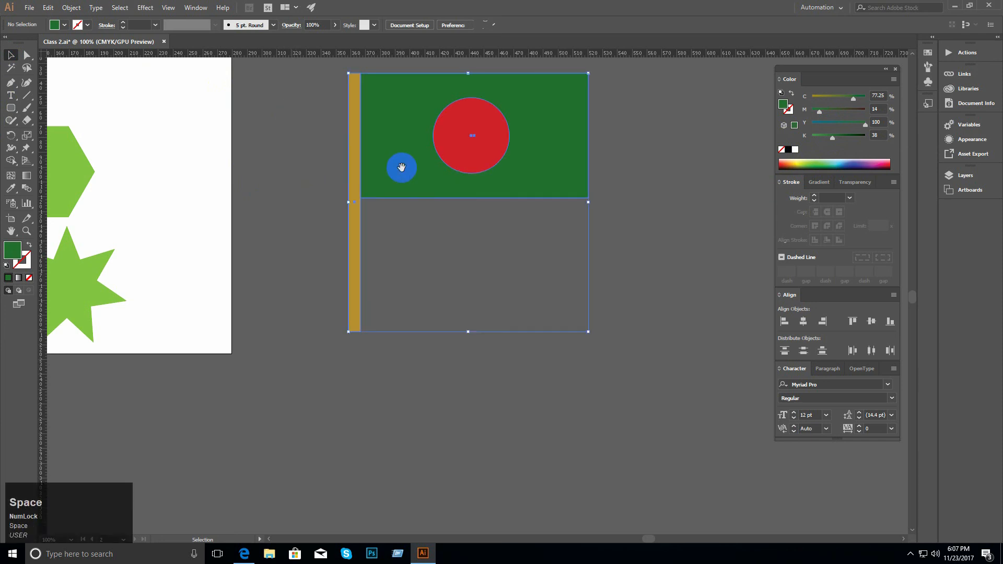
{"action": "left_click", "coordinate": [476, 223], "text": "ctrl+alt"}
{"action": "left_click", "coordinate": [383, 183], "text": "ctrl+alt"}
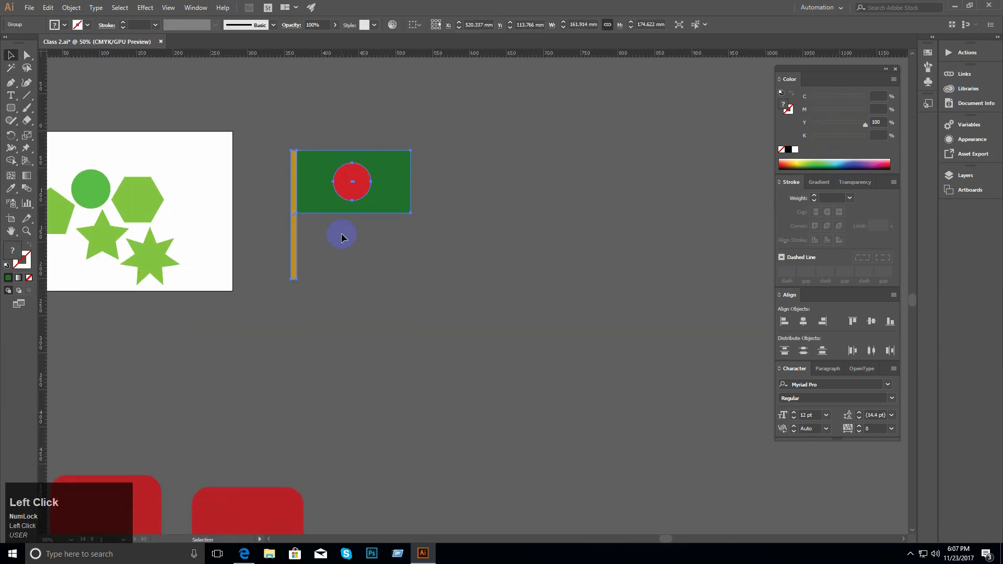
{"action": "left_click", "coordinate": [393, 238], "text": "ctrl"}
{"action": "left_click_drag", "start_coordinate": [394, 267], "coordinate": [259, 155]}
{"action": "left_click", "coordinate": [359, 202], "text": "ctrl"}
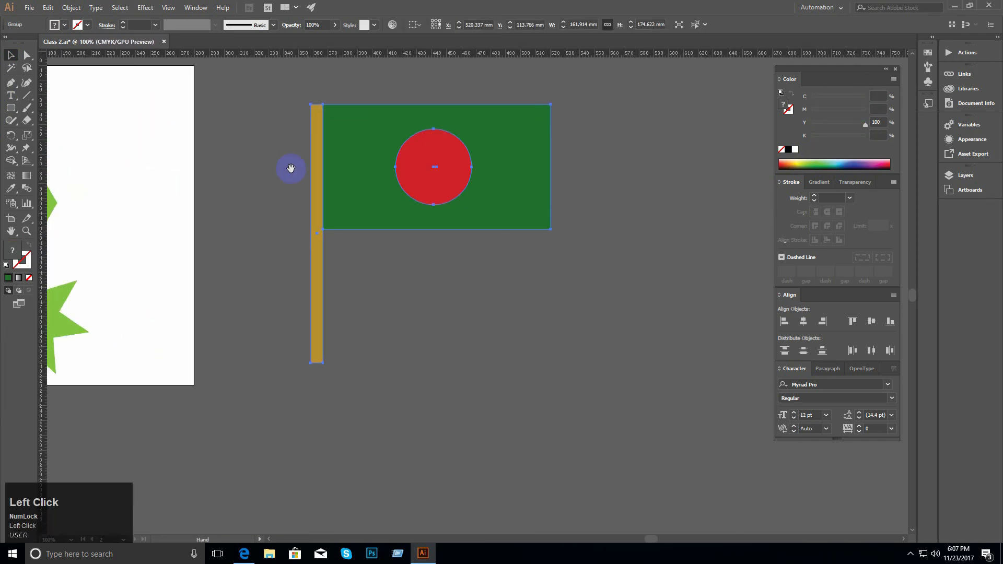
{"action": "left_click", "coordinate": [417, 196], "text": "ctrl+alt"}
{"action": "left_click_drag", "start_coordinate": [425, 205], "coordinate": [374, 165]}
{"action": "left_click", "coordinate": [408, 212], "text": "ctrl"}
{"action": "left_click_drag", "start_coordinate": [408, 212], "coordinate": [377, 137]}
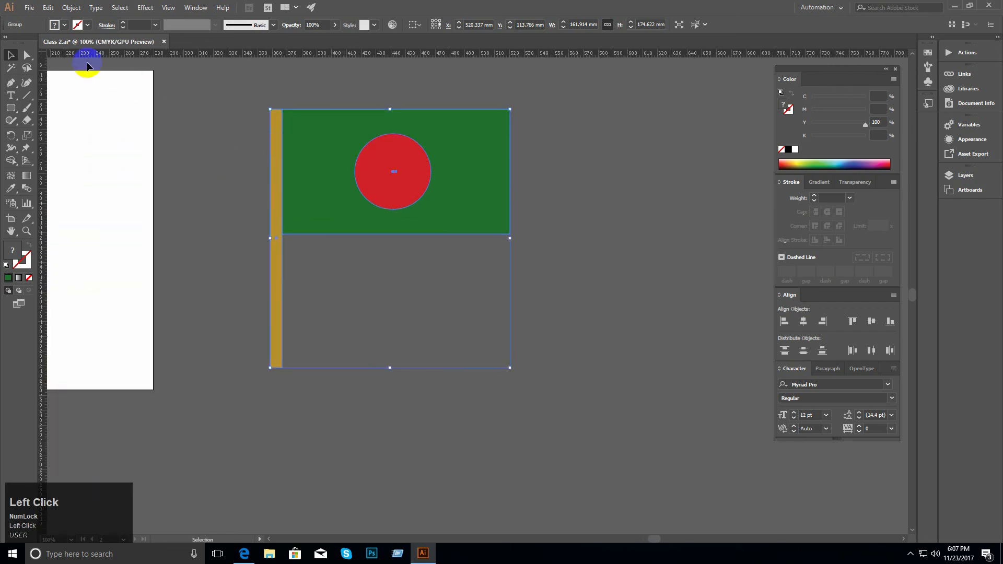
Step: Draw a rounded rectangle about 65.6 × 45.5 mm over the pole and flag, test selecting the group beneath, then delete the rectangle
{"action": "left_click", "coordinate": [10, 108]}
{"action": "left_click_drag", "start_coordinate": [274, 162], "coordinate": [371, 229]}
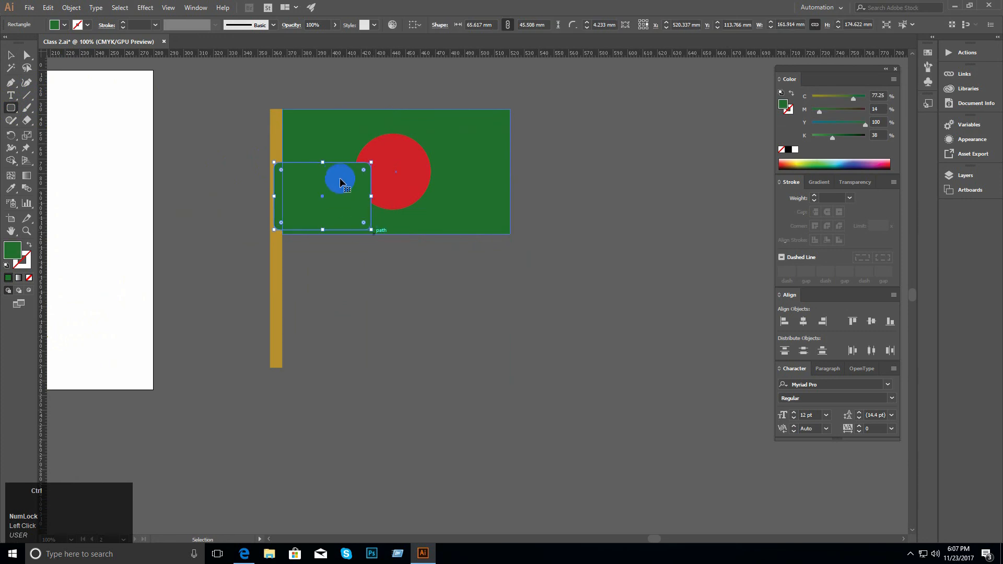
{"action": "left_click", "coordinate": [468, 209], "text": "ctrl"}
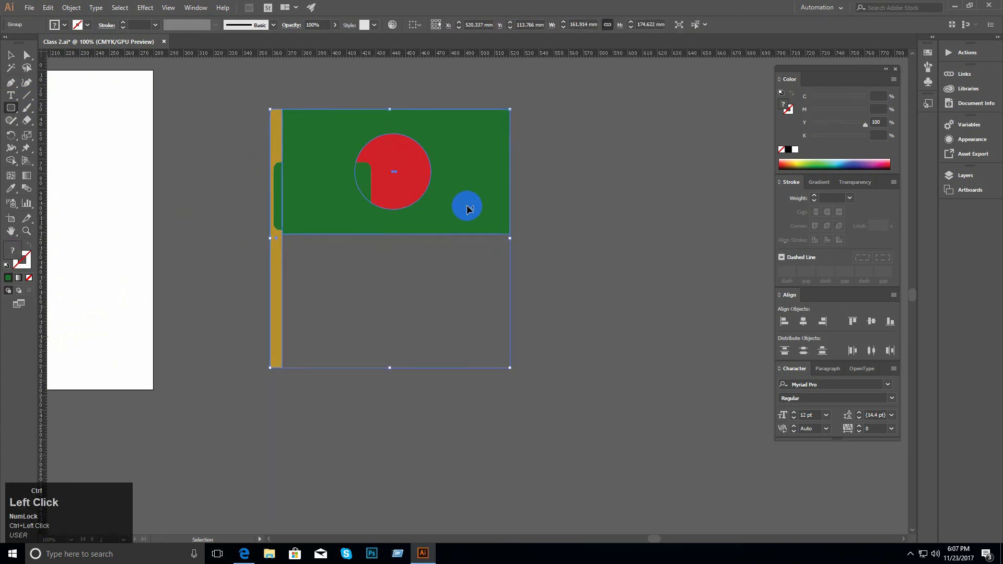
{"action": "left_click", "coordinate": [372, 171], "text": "ctrl"}
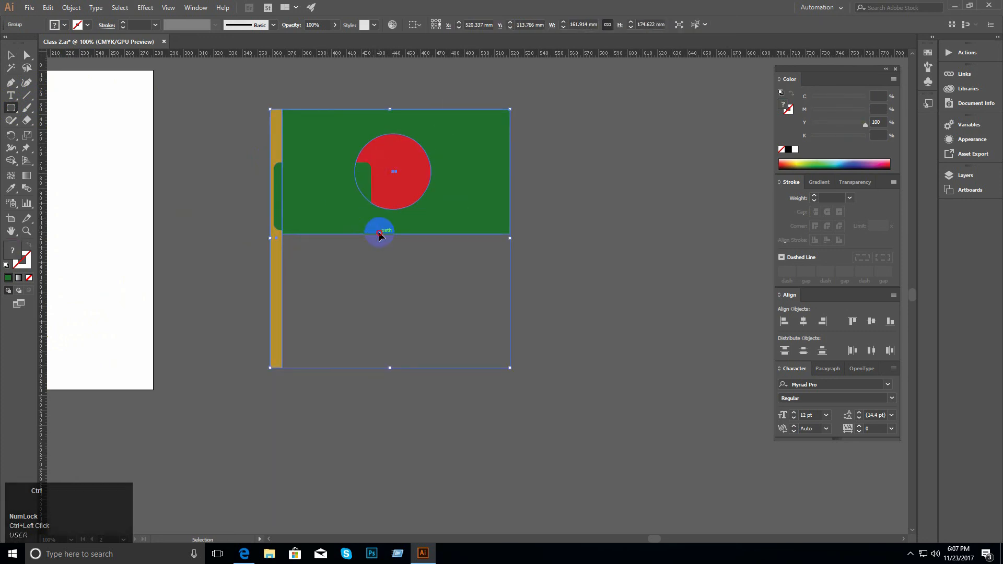
{"action": "left_click", "coordinate": [324, 203], "text": "ctrl"}
{"action": "key", "text": "BackSpace"}
Step: Draw a circle about 52.5 mm wide below the flag with the Ellipse tool, dismiss the revert request, and delete the circle
{"action": "left_click", "coordinate": [21, 106]}
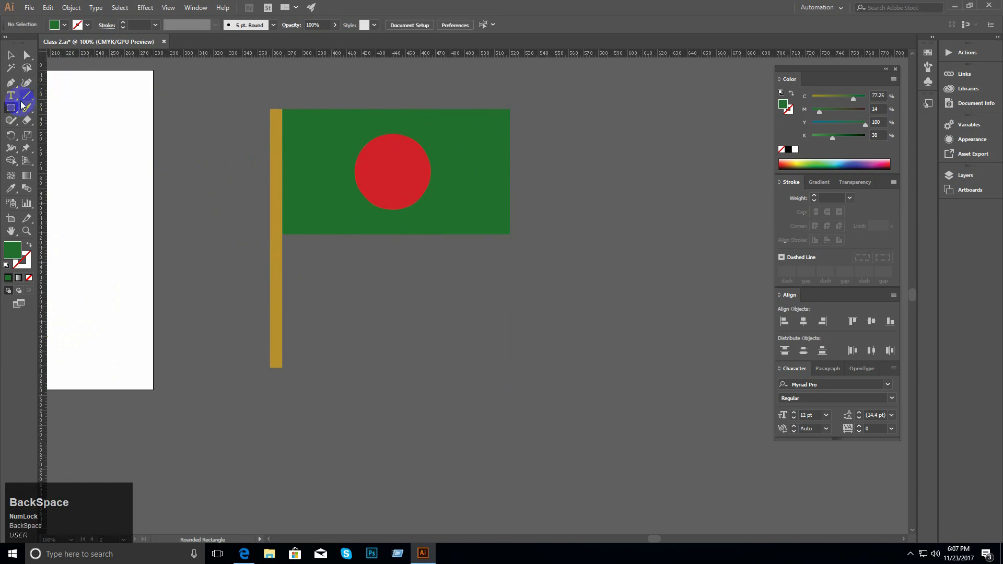
{"action": "left_click", "coordinate": [57, 130]}
{"action": "mouse_move", "coordinate": [374, 148]}
{"action": "left_mouse_down"}
{"action": "mouse_move", "coordinate": [431, 222]}
{"action": "mouse_move", "coordinate": [411, 209]}
{"action": "mouse_move", "coordinate": [524, 179]}
{"action": "mouse_move", "coordinate": [766, 326]}
{"action": "mouse_move", "coordinate": [535, 327]}
{"action": "mouse_move", "coordinate": [425, 314]}
{"action": "mouse_move", "coordinate": [555, 318]}
{"action": "mouse_move", "coordinate": [429, 327]}
{"action": "mouse_move", "coordinate": [550, 287]}
{"action": "mouse_move", "coordinate": [441, 328]}
{"action": "mouse_move", "coordinate": [448, 309]}
{"action": "left_mouse_up"}
{"action": "key", "text": "F12"}
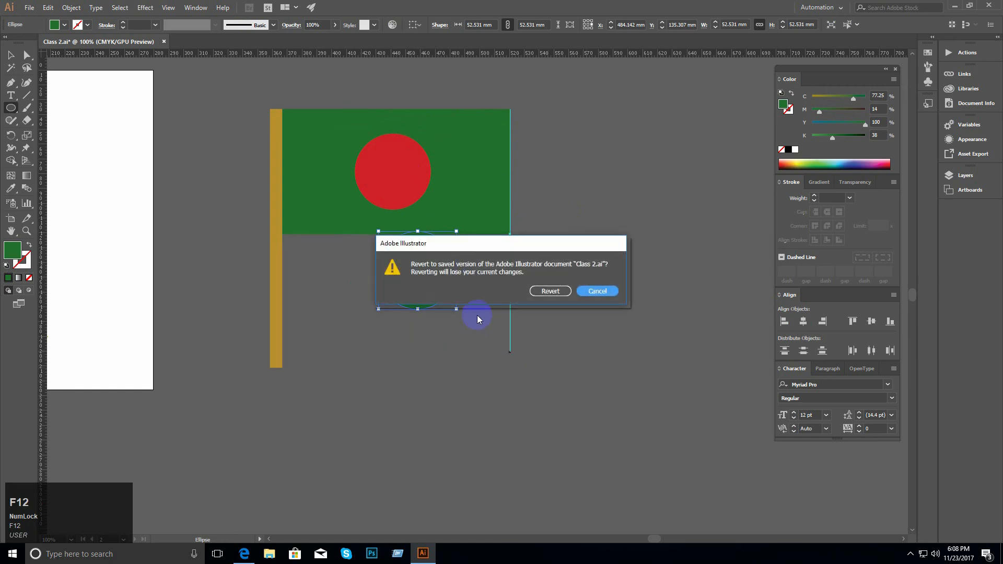
{"action": "key", "text": "Escape"}
{"action": "key", "text": "BackSpace"}
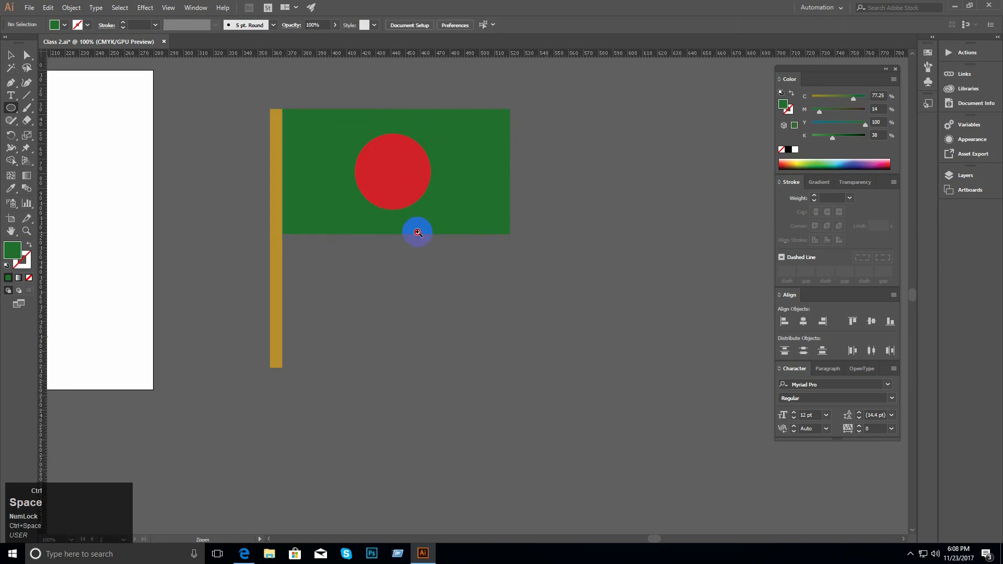
Step: Try drawing another circle with the Ellipse tool below the flag, repositioning it while drawing, and undo it
{"action": "left_click", "coordinate": [376, 202], "text": "ctrl"}
{"action": "left_click", "coordinate": [419, 243], "text": "ctrl+alt"}
{"action": "left_click_drag", "start_coordinate": [419, 243], "coordinate": [391, 251]}
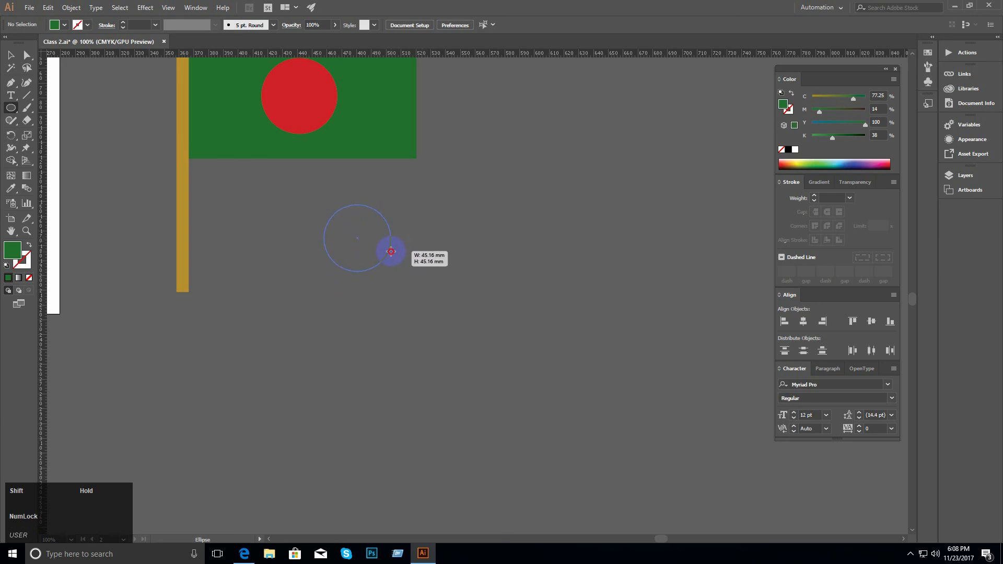
{"action": "mouse_move", "coordinate": [391, 252]}
{"action": "left_mouse_down"}
{"action": "mouse_move", "coordinate": [456, 237]}
{"action": "mouse_move", "coordinate": [475, 264]}
{"action": "mouse_move", "coordinate": [516, 199]}
{"action": "mouse_move", "coordinate": [472, 209]}
{"action": "mouse_move", "coordinate": [523, 192]}
{"action": "mouse_move", "coordinate": [522, 168]}
{"action": "mouse_move", "coordinate": [550, 203]}
{"action": "mouse_move", "coordinate": [531, 186]}
{"action": "mouse_move", "coordinate": [573, 166]}
{"action": "mouse_move", "coordinate": [549, 189]}
{"action": "mouse_move", "coordinate": [586, 198]}
{"action": "mouse_move", "coordinate": [598, 159]}
{"action": "mouse_move", "coordinate": [547, 172]}
{"action": "mouse_move", "coordinate": [589, 148]}
{"action": "mouse_move", "coordinate": [632, 145]}
{"action": "mouse_move", "coordinate": [542, 171]}
{"action": "left_mouse_up"}
{"action": "key", "text": "ctrl+z"}
Step: Draw a circle about 52 mm wide exactly over the red disc, fill it blue (C 87.84, M 81.18, Y 0, K 0), and deselect it
{"action": "left_click_drag", "start_coordinate": [383, 137], "coordinate": [466, 250]}
{"action": "mouse_move", "coordinate": [371, 194]}
{"action": "left_mouse_down"}
{"action": "mouse_move", "coordinate": [394, 246]}
{"action": "mouse_move", "coordinate": [421, 261]}
{"action": "mouse_move", "coordinate": [381, 209]}
{"action": "left_mouse_up"}
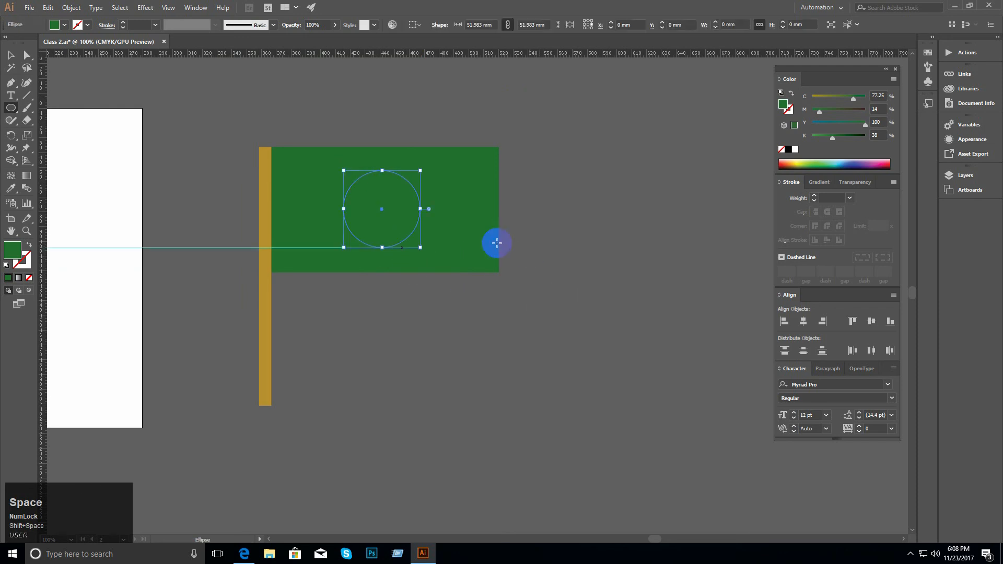
{"action": "left_click", "coordinate": [810, 166]}
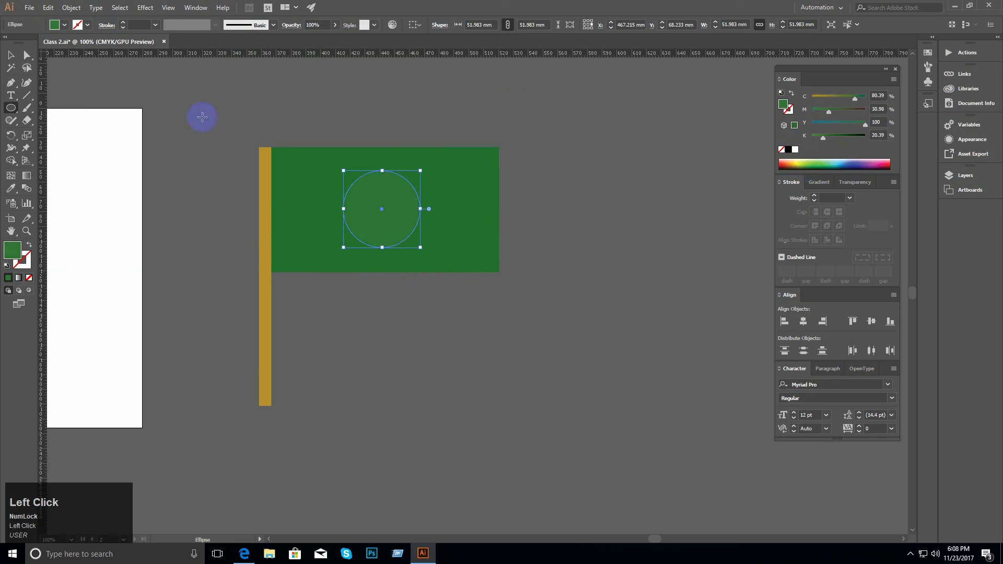
{"action": "left_click", "coordinate": [855, 164]}
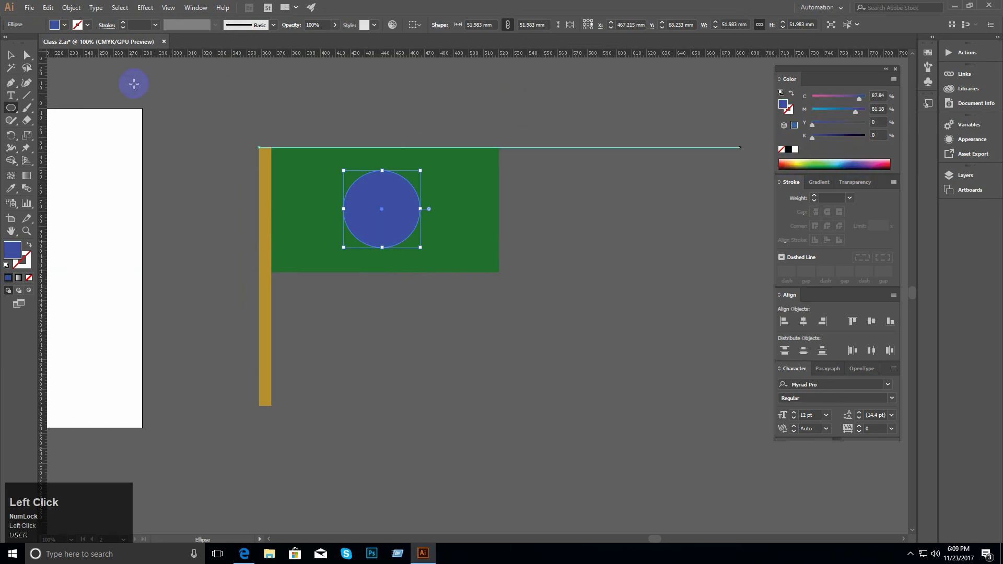
{"action": "left_click", "coordinate": [14, 61]}
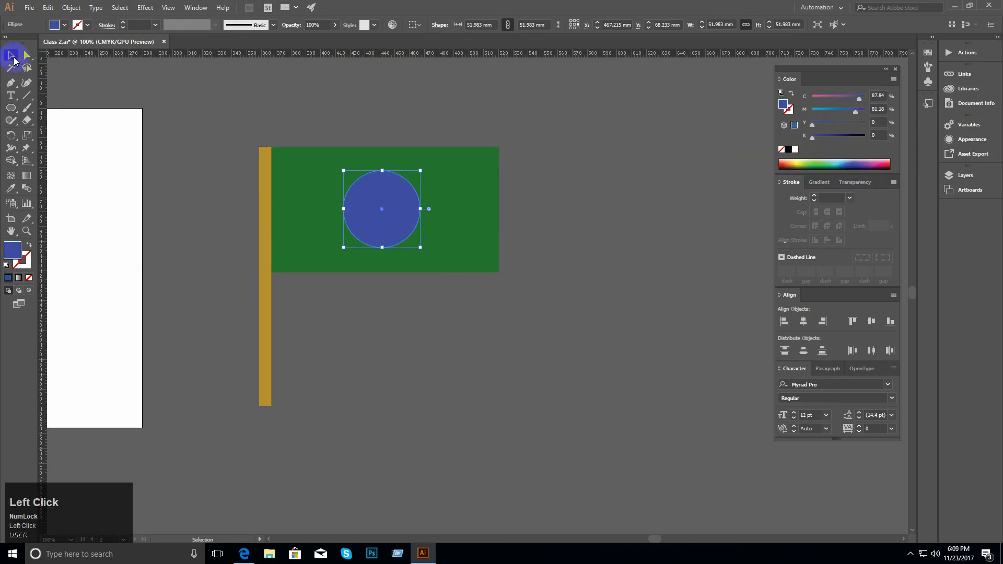
{"action": "left_click", "coordinate": [391, 290]}
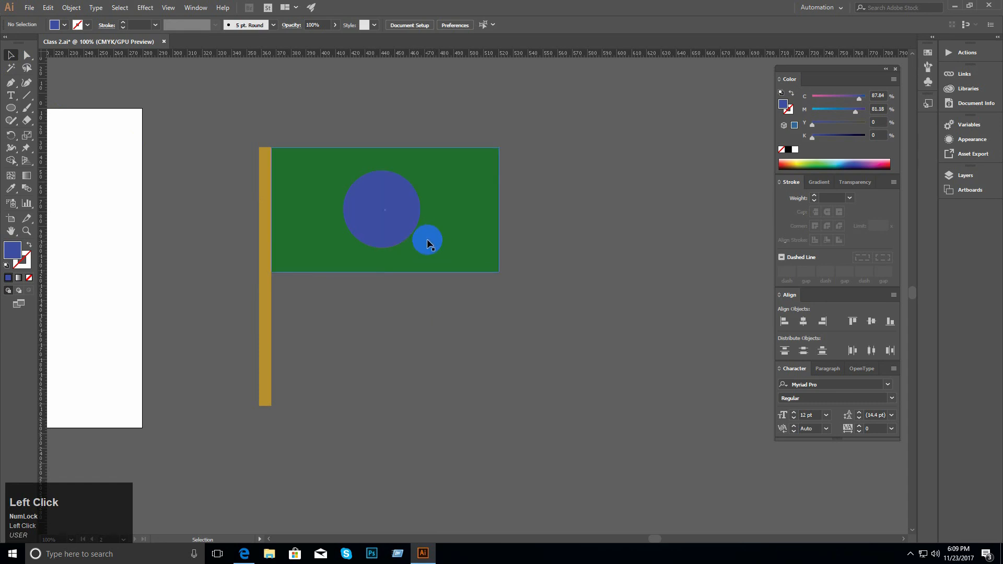
Step: Try moving the flag group beneath the blue circle, select the circle on top, and undo the moves
{"action": "left_click_drag", "start_coordinate": [427, 239], "coordinate": [434, 314]}
{"action": "left_click", "coordinate": [431, 314]}
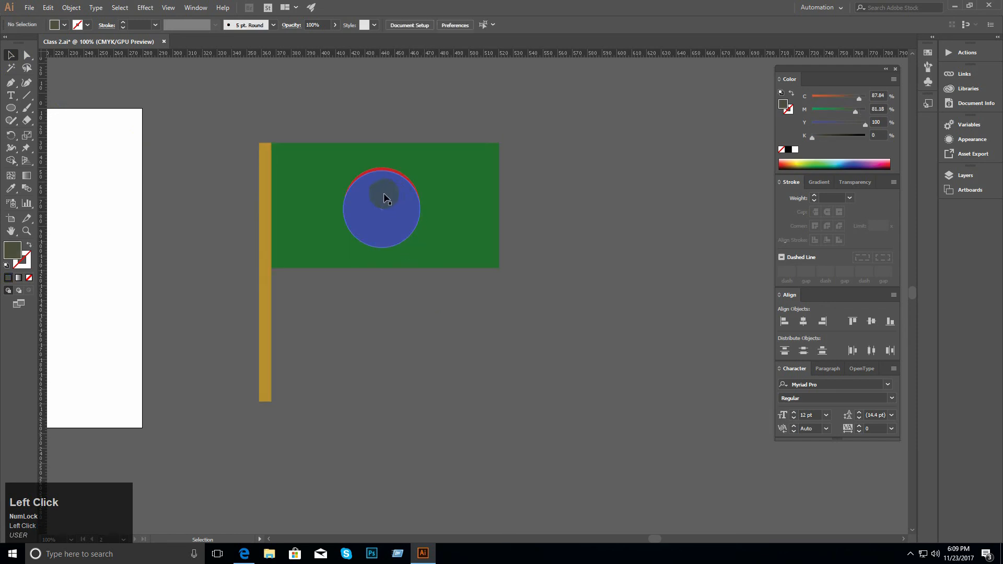
{"action": "left_click", "coordinate": [404, 220]}
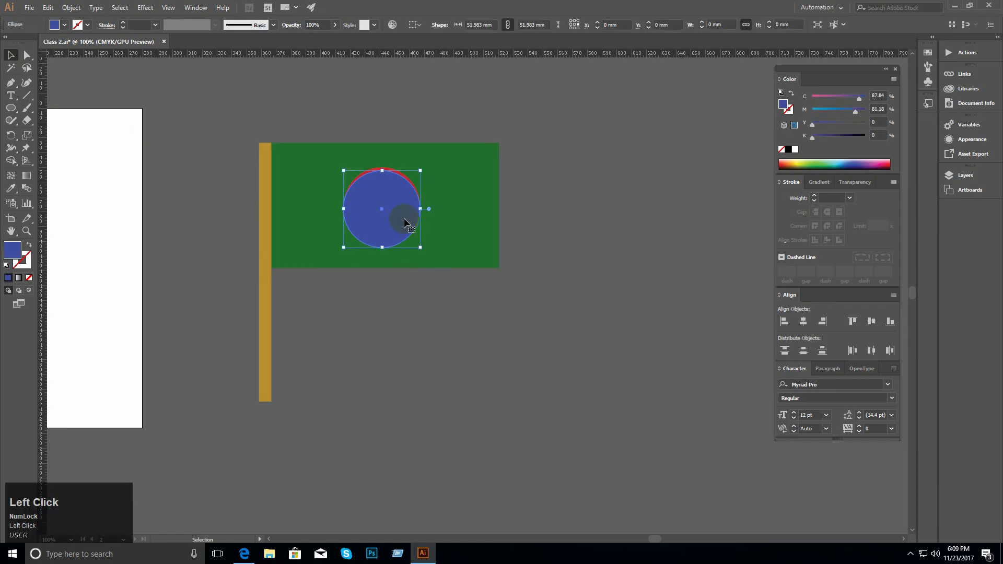
{"action": "key", "text": "ctrl+z"}
{"action": "key", "text": "ctrl+z"}
{"action": "key", "text": "ctrl+z"}
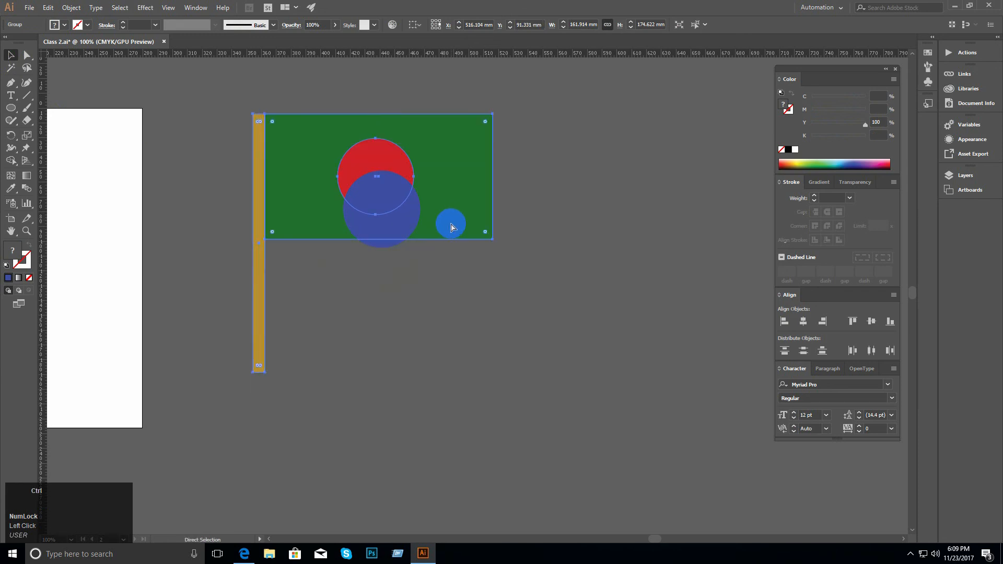
{"action": "key", "text": "ctrl+z"}
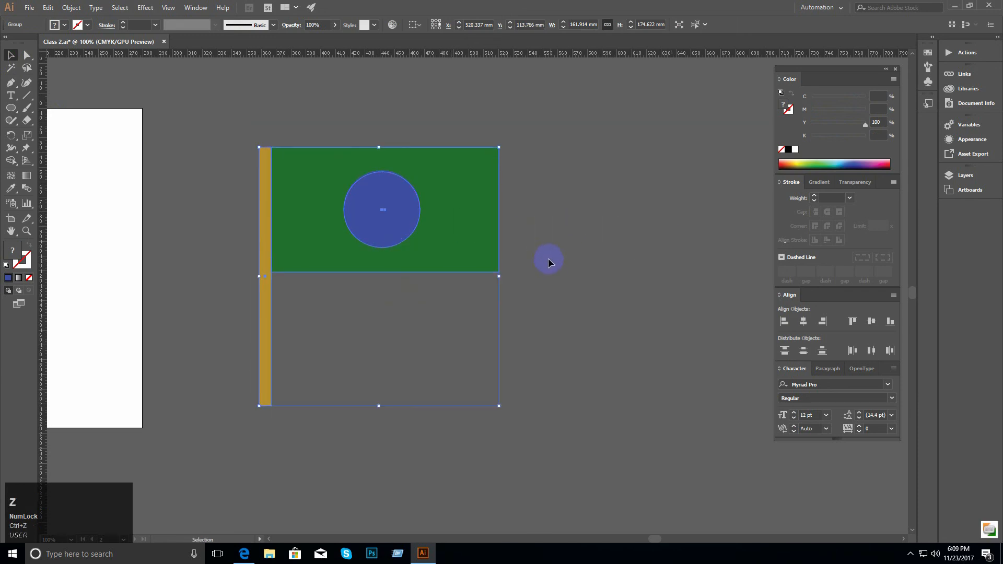
Step: Test selecting the blue circle and the flag group separately, and delete the blue circle covering the red disc
{"action": "left_click", "coordinate": [552, 233]}
{"action": "left_click_drag", "start_coordinate": [378, 219], "coordinate": [391, 223]}
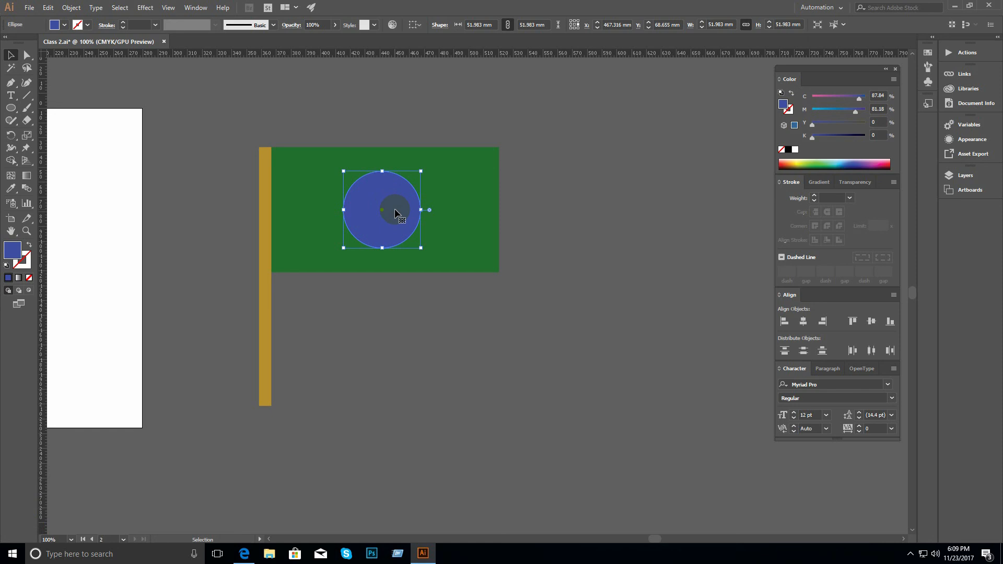
{"action": "left_click", "coordinate": [502, 225]}
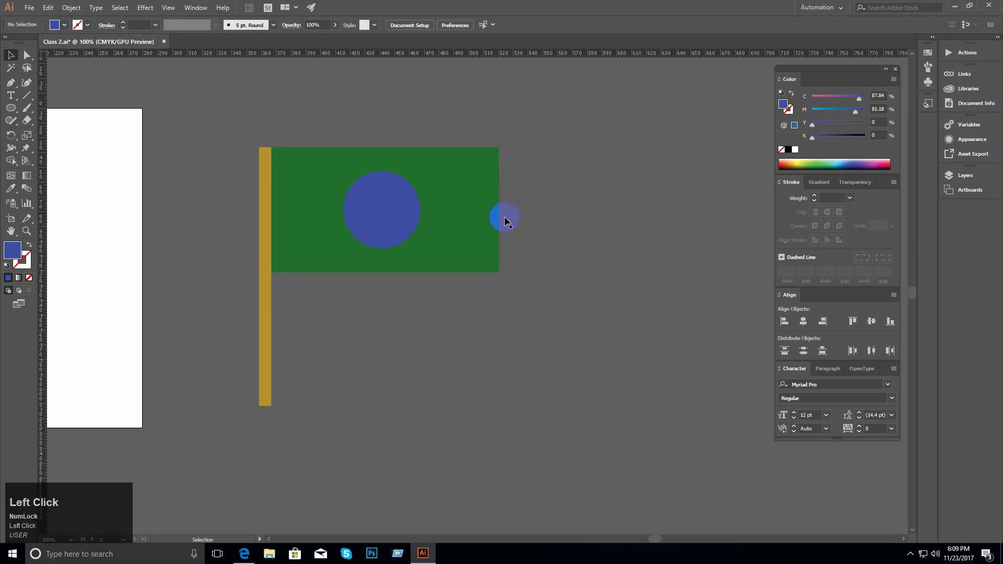
{"action": "left_click", "coordinate": [455, 189]}
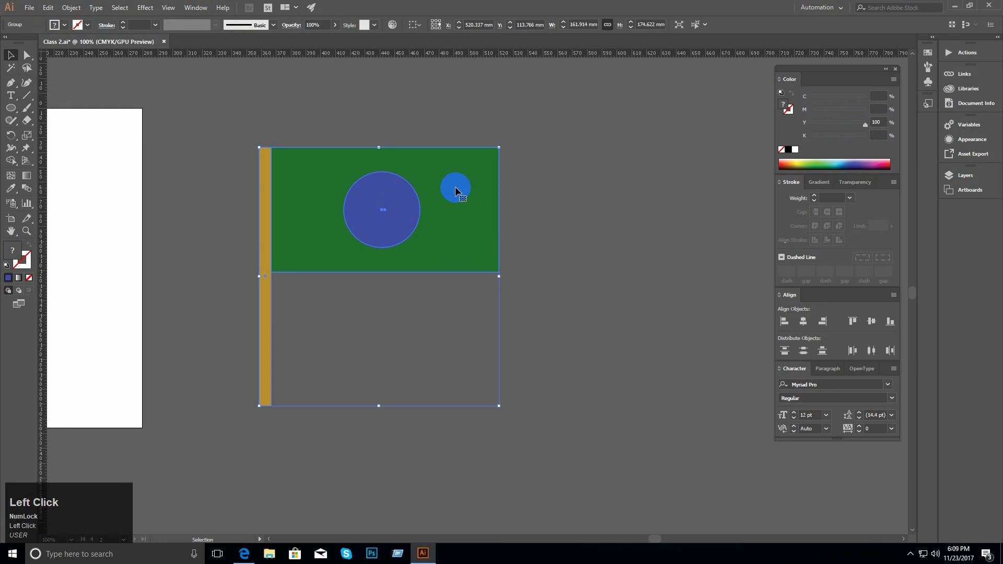
{"action": "left_click", "coordinate": [550, 279]}
{"action": "key", "text": "BackSpace"}
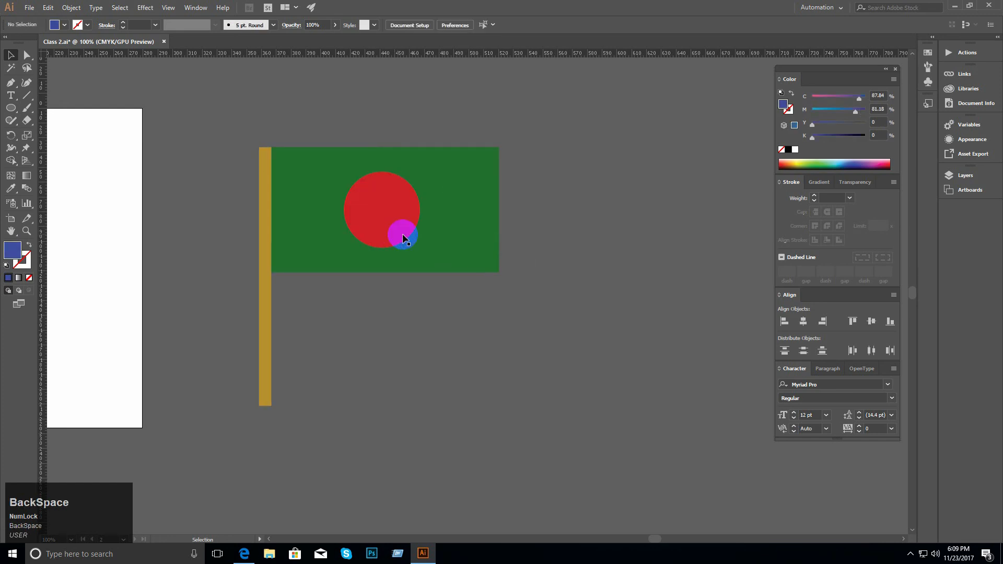
Step: Lock the flag group and test the lock by trying to select and move its disc and green field
{"action": "left_click", "coordinate": [418, 208]}
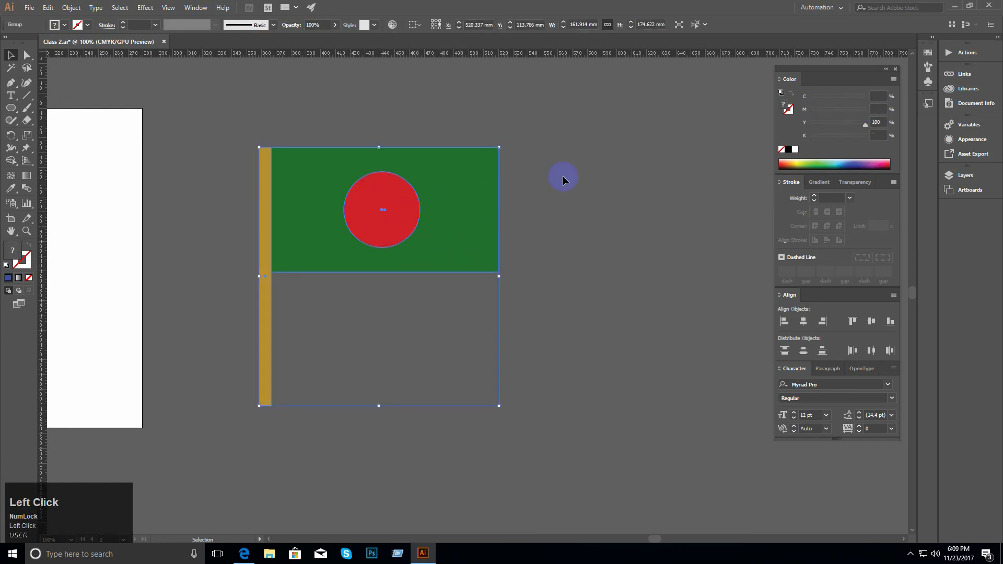
{"action": "key", "text": "ctrl"}
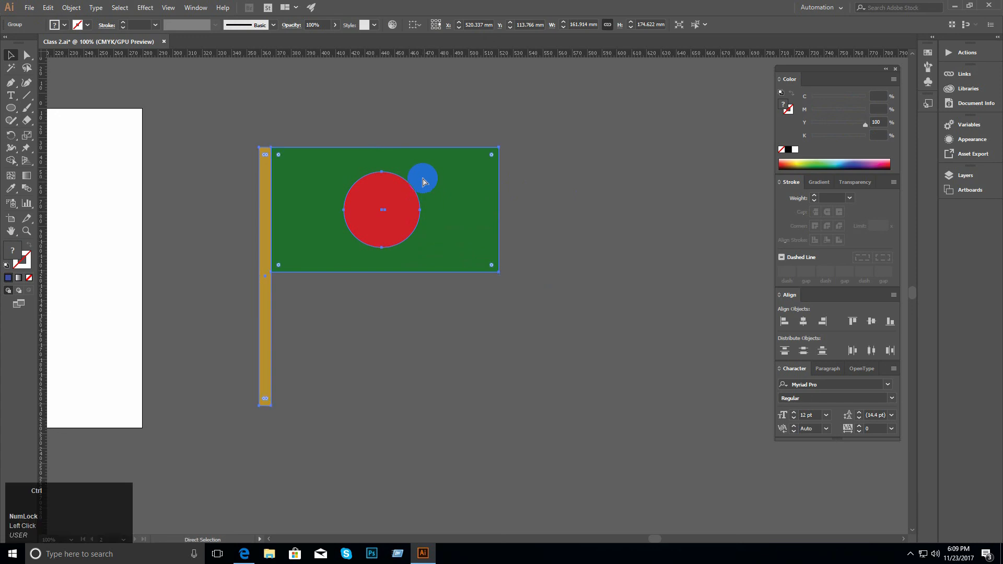
{"action": "key", "text": "ctrl+2"}
{"action": "left_click_drag", "start_coordinate": [374, 194], "coordinate": [369, 281]}
{"action": "left_click_drag", "start_coordinate": [291, 186], "coordinate": [323, 224]}
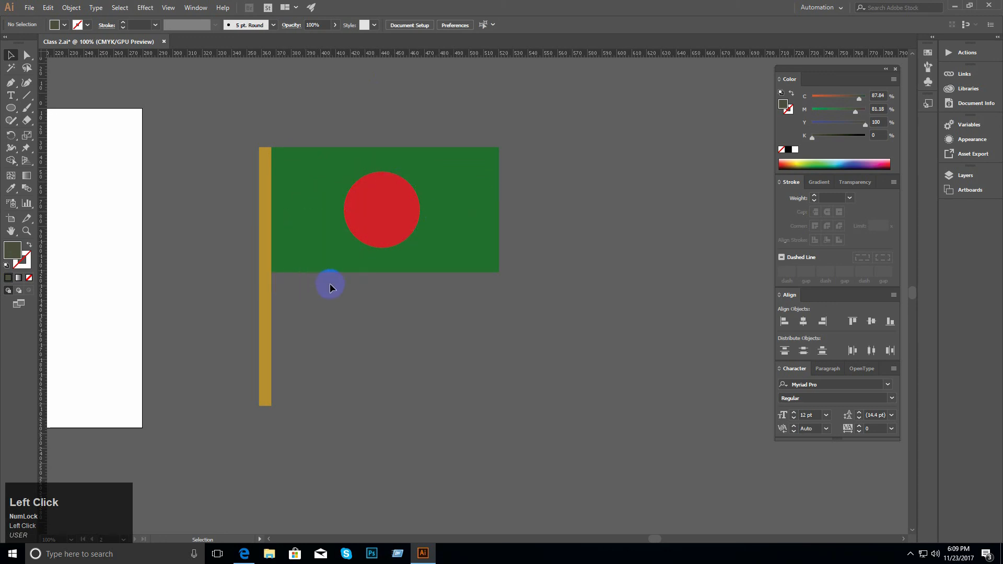
{"action": "left_click", "coordinate": [231, 126]}
{"action": "left_click_drag", "start_coordinate": [491, 271], "coordinate": [437, 291]}
Step: Draw five overlapping ellipses over the locked flag, the last about 119.9 × 16 mm, then select them all together and delete them
{"action": "left_click", "coordinate": [10, 110]}
{"action": "left_click_drag", "start_coordinate": [262, 171], "coordinate": [387, 272]}
{"action": "left_click_drag", "start_coordinate": [396, 188], "coordinate": [470, 267]}
{"action": "left_click_drag", "start_coordinate": [423, 202], "coordinate": [259, 300]}
{"action": "left_click_drag", "start_coordinate": [265, 248], "coordinate": [463, 288]}
{"action": "left_click_drag", "start_coordinate": [461, 253], "coordinate": [283, 276]}
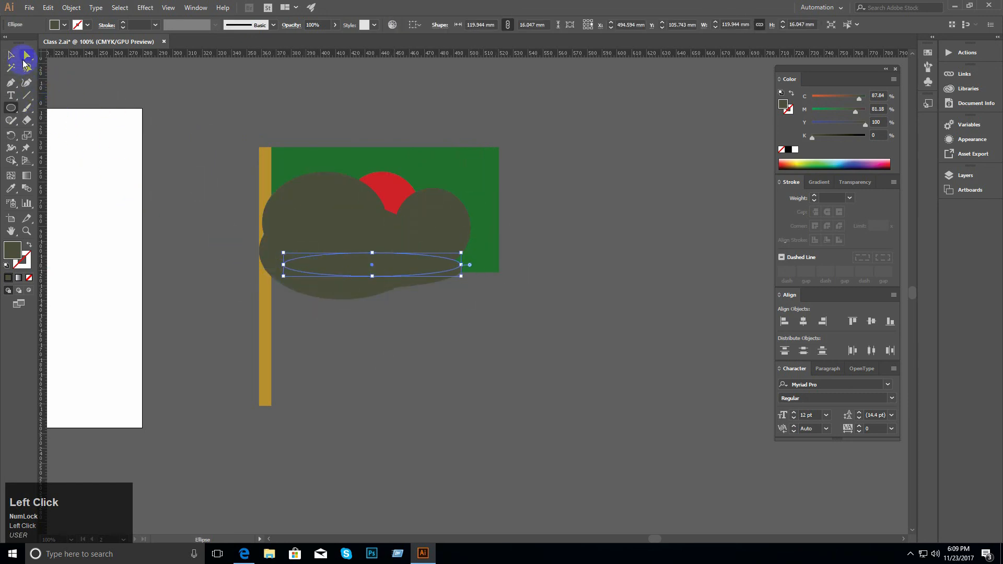
{"action": "left_click", "coordinate": [9, 57]}
{"action": "left_click_drag", "start_coordinate": [245, 150], "coordinate": [509, 329]}
{"action": "key", "text": "BackSpace"}
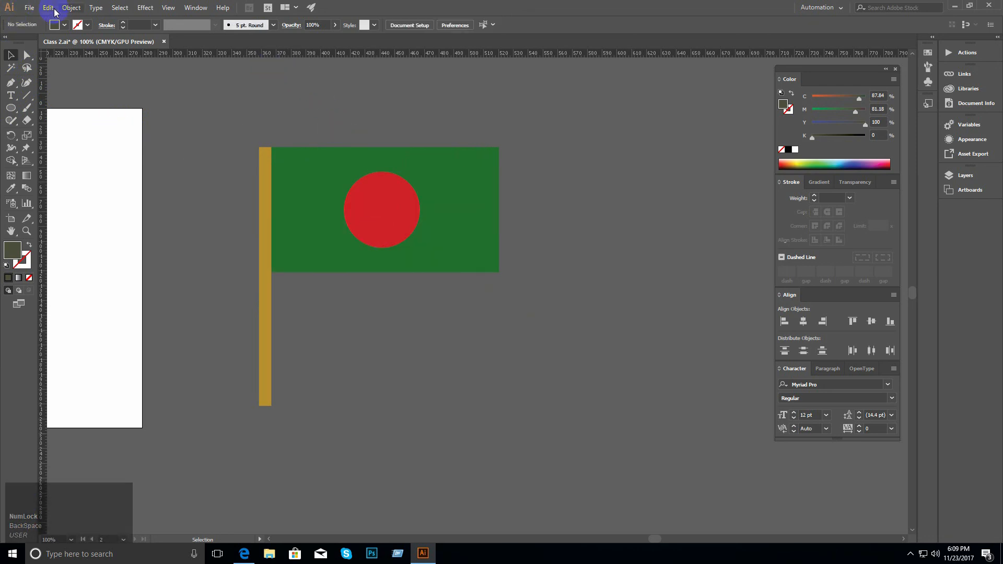
Step: Unlock all locked objects with Unlock All and clear the selection
{"action": "left_click", "coordinate": [70, 9]}
{"action": "mouse_move", "coordinate": [48, 7]}
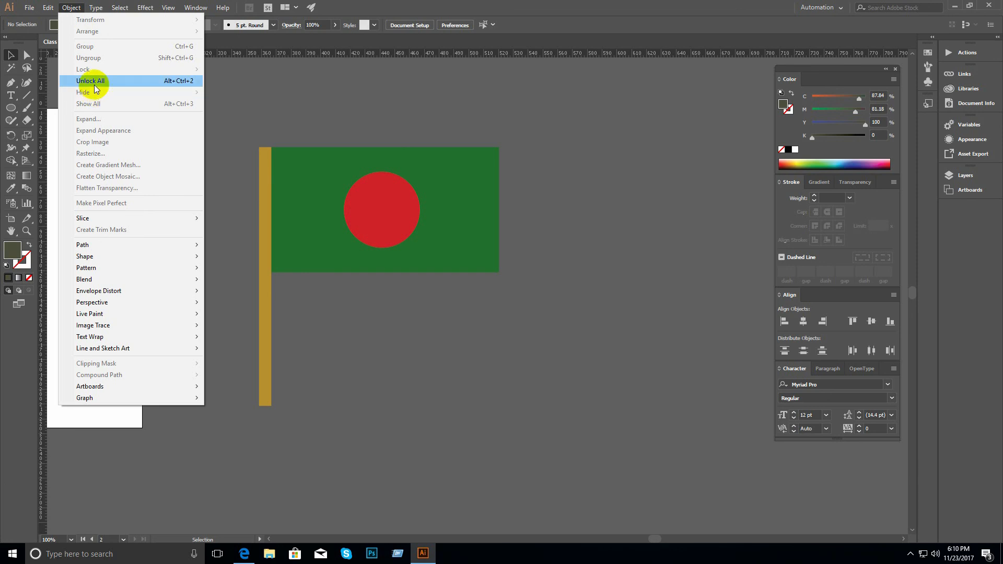
{"action": "left_click", "coordinate": [183, 81]}
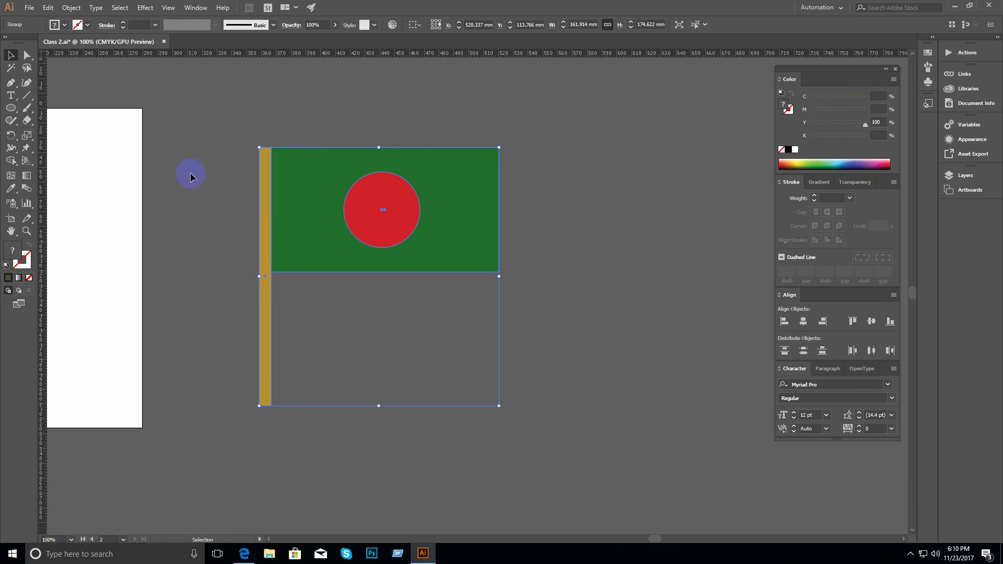
{"action": "left_click", "coordinate": [218, 196]}
Step: Select the flag group and lock it with the Lock Selection command
{"action": "left_click", "coordinate": [326, 206]}
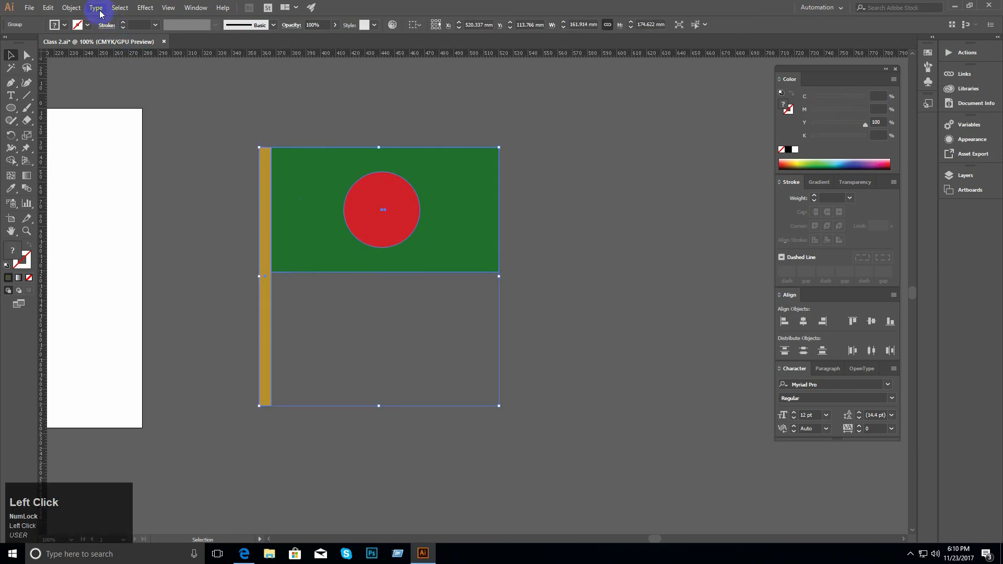
{"action": "left_click", "coordinate": [72, 8]}
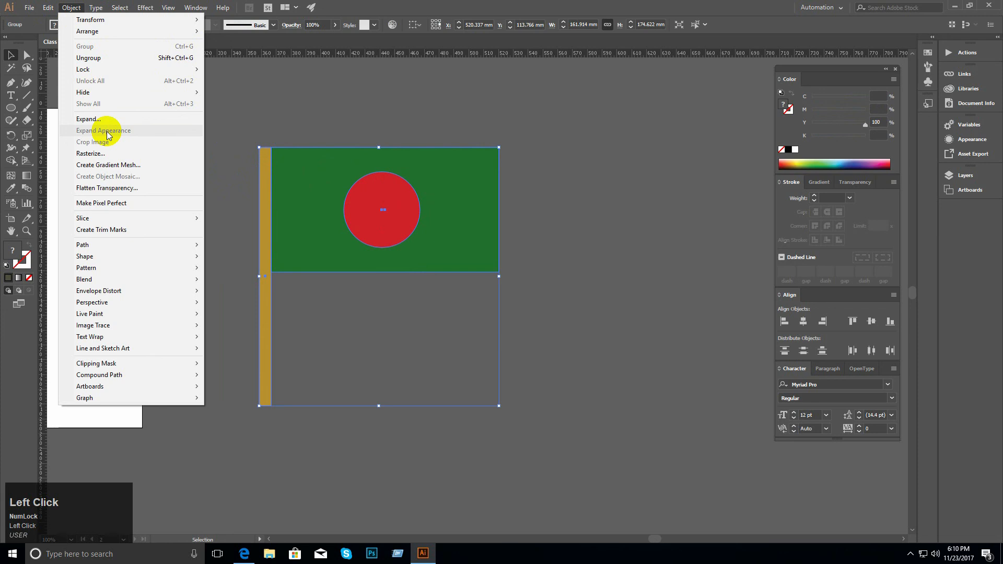
{"action": "mouse_move", "coordinate": [101, 69]}
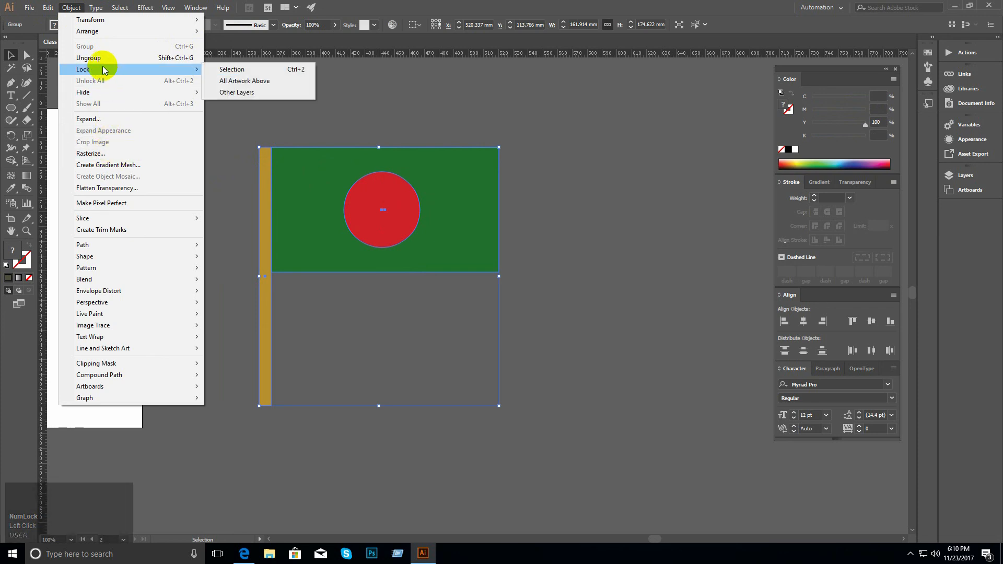
{"action": "left_click", "coordinate": [293, 69]}
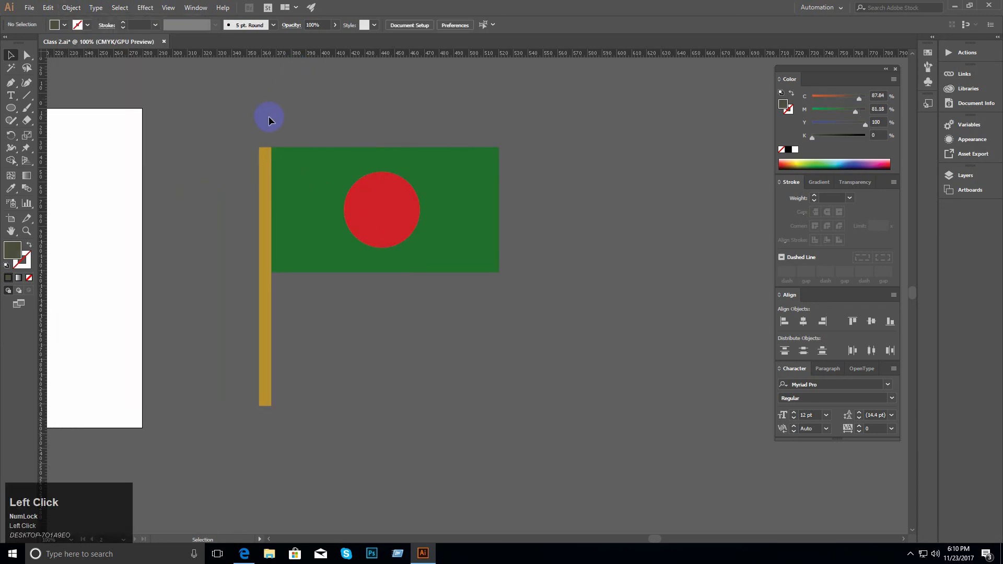
Step: Release the lock on the flag group, check that it can be selected, and deselect it
{"action": "left_click", "coordinate": [67, 7]}
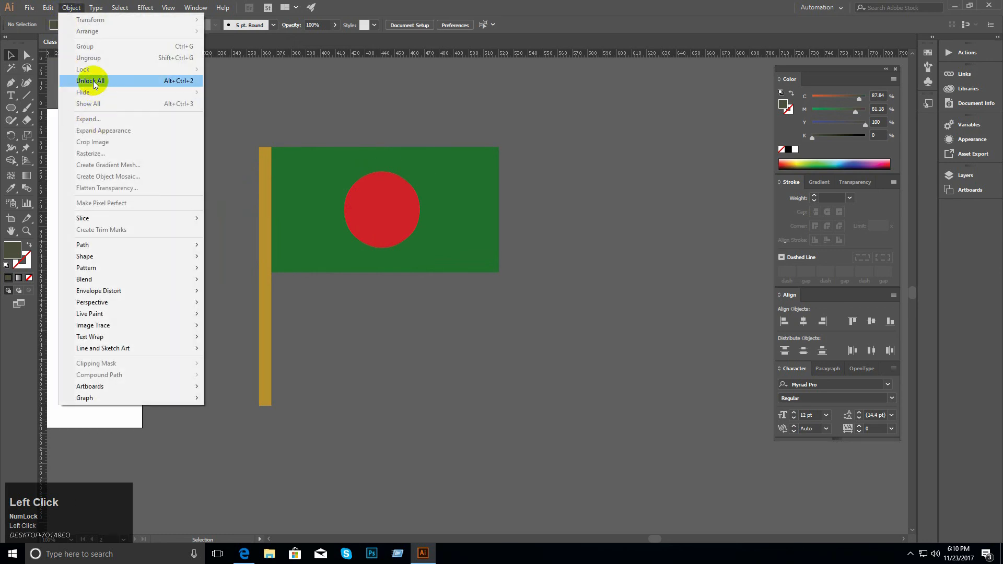
{"action": "left_click", "coordinate": [186, 81]}
{"action": "left_click", "coordinate": [337, 173], "text": "ctrl"}
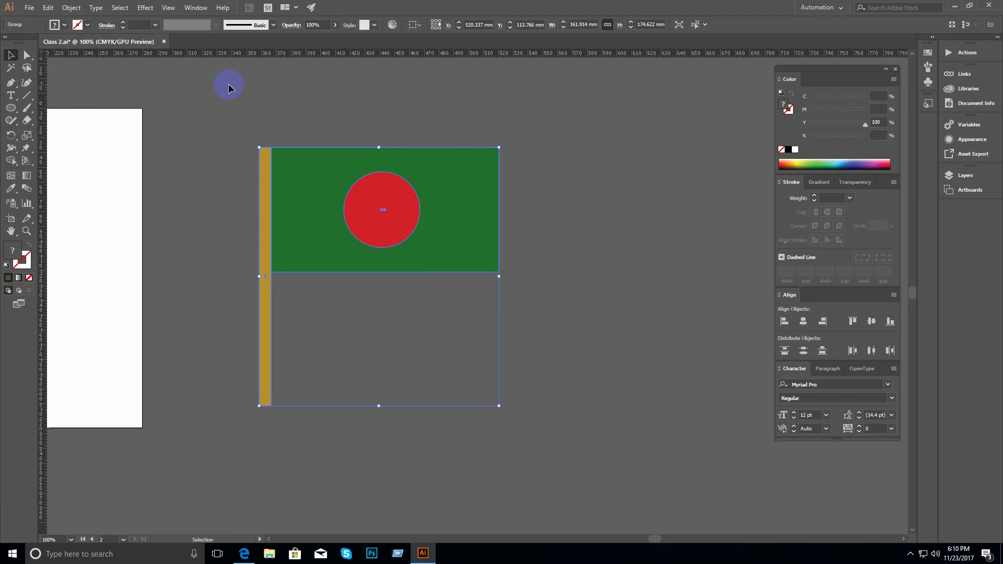
{"action": "left_click", "coordinate": [568, 208]}
Step: Zoom out to 33.33% and survey both artboards, the flag and the shapes around them
{"action": "left_click", "coordinate": [461, 242], "text": "ctrl+alt"}
{"action": "left_click", "coordinate": [462, 242], "text": "ctrl+alt"}
{"action": "left_click_drag", "start_coordinate": [456, 284], "coordinate": [549, 194]}
{"action": "left_click", "coordinate": [457, 277], "text": "ctrl+alt"}
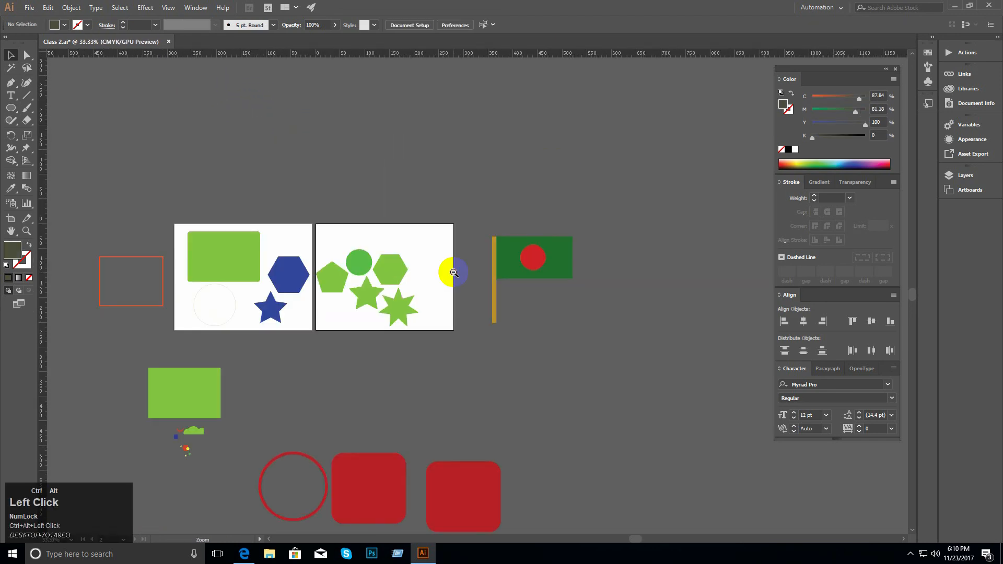
{"action": "left_click", "coordinate": [456, 277], "text": "ctrl+alt"}
{"action": "left_click_drag", "start_coordinate": [457, 278], "coordinate": [453, 204]}
{"action": "left_click", "coordinate": [454, 262], "text": "ctrl"}
{"action": "mouse_move", "coordinate": [437, 270]}
{"action": "left_mouse_down"}
{"action": "mouse_move", "coordinate": [445, 200]}
{"action": "mouse_move", "coordinate": [431, 255]}
{"action": "left_mouse_up"}
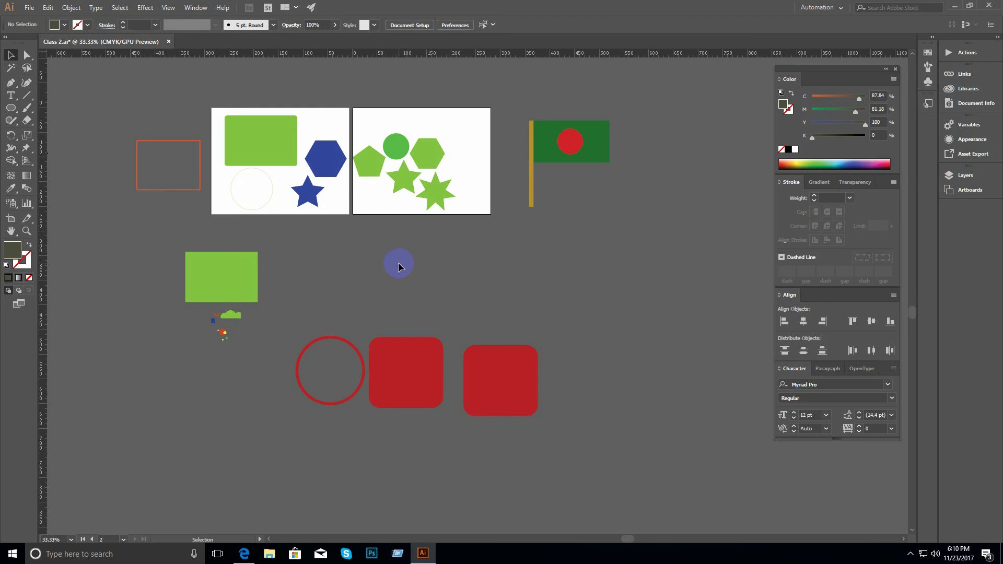
{"action": "key", "text": "ctrl"}
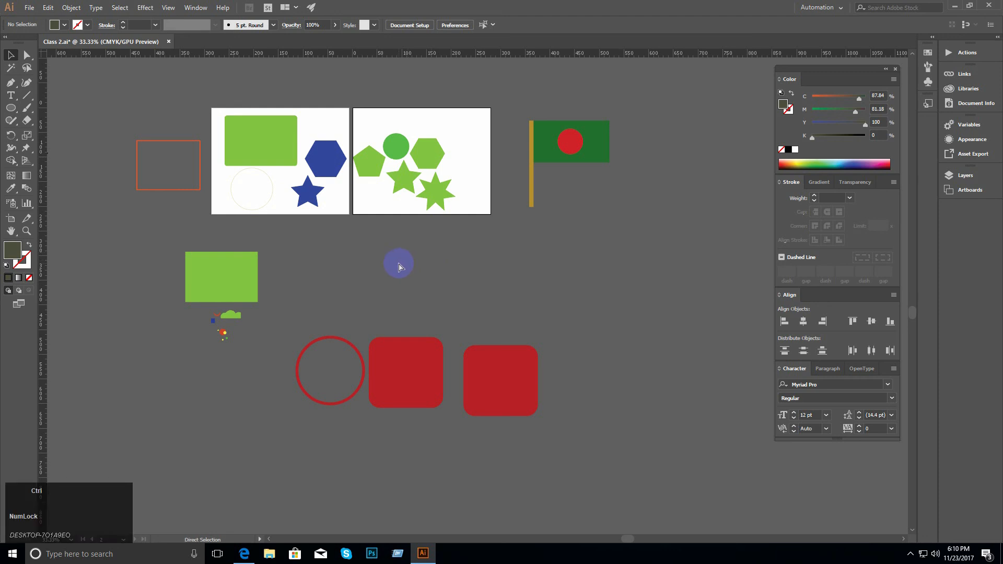